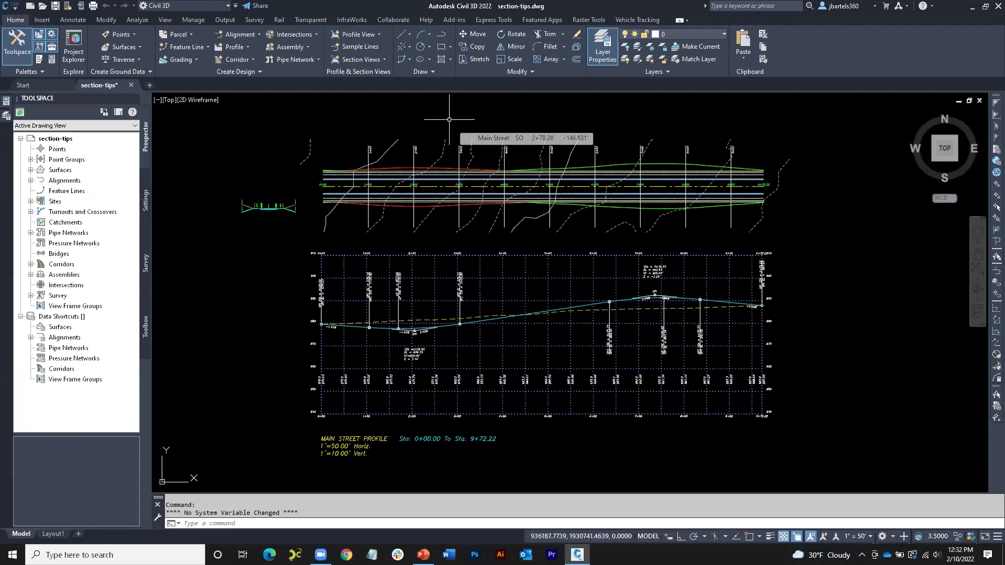
Inspect the Main Street alignment, the EG surface contours and the Main Street FG profile.
{"action": "scroll", "coordinate": [441, 186], "scroll_direction": "up", "scroll_amount": 7}
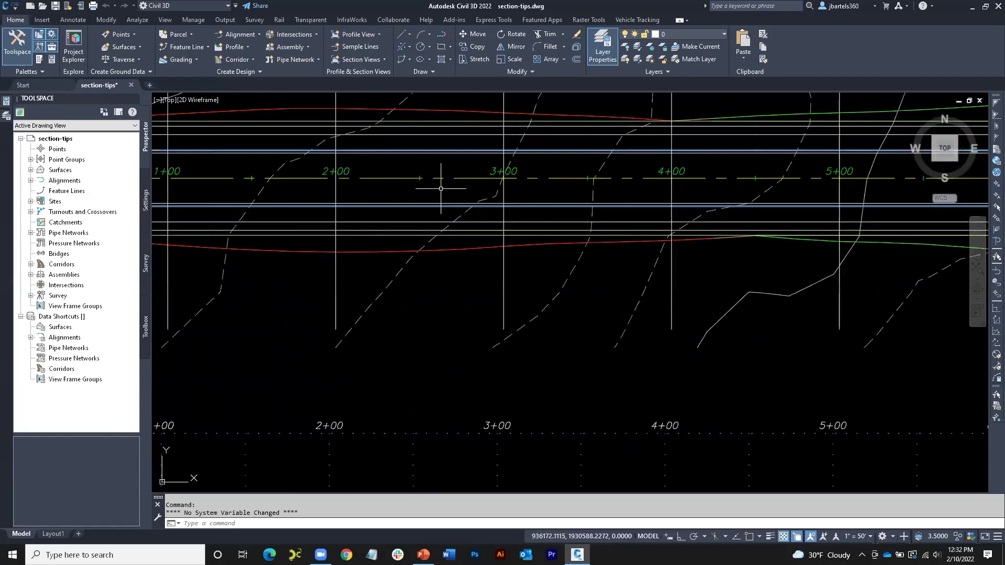
{"action": "mouse_move", "coordinate": [439, 174]}
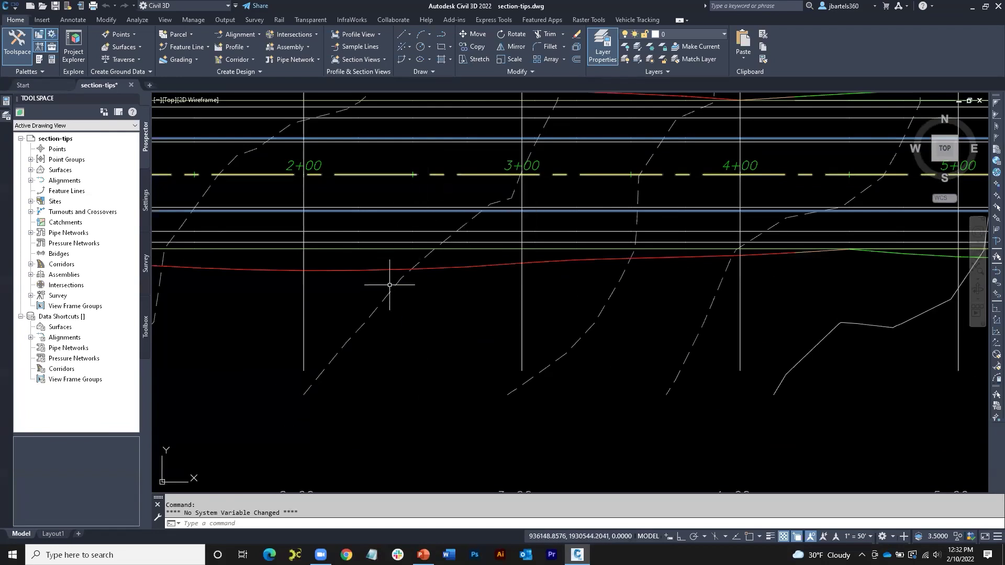
{"action": "mouse_move", "coordinate": [386, 296]}
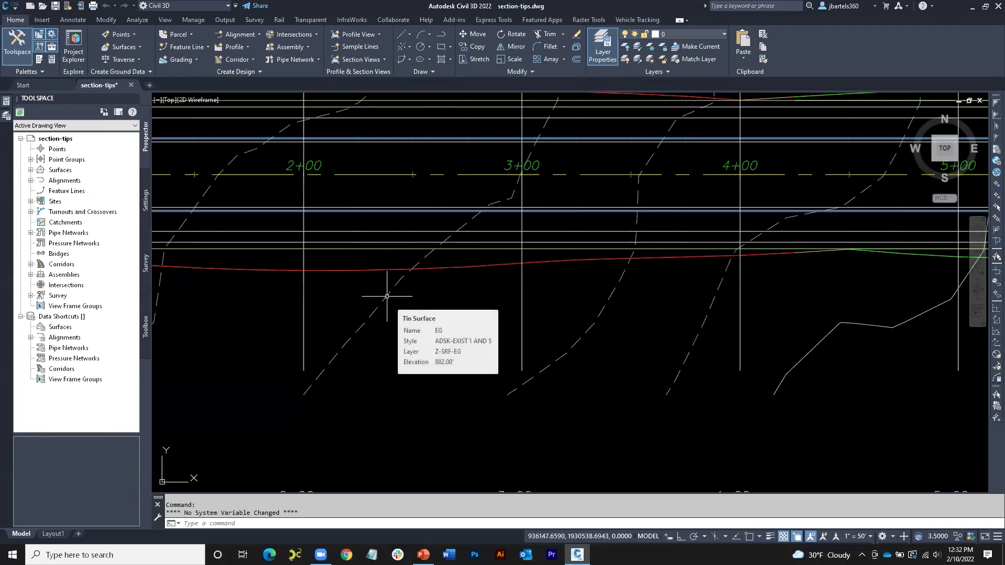
{"action": "scroll", "coordinate": [445, 302], "scroll_direction": "down", "scroll_amount": 2}
{"action": "middle_click_drag", "start_coordinate": [448, 349], "coordinate": [489, 158]}
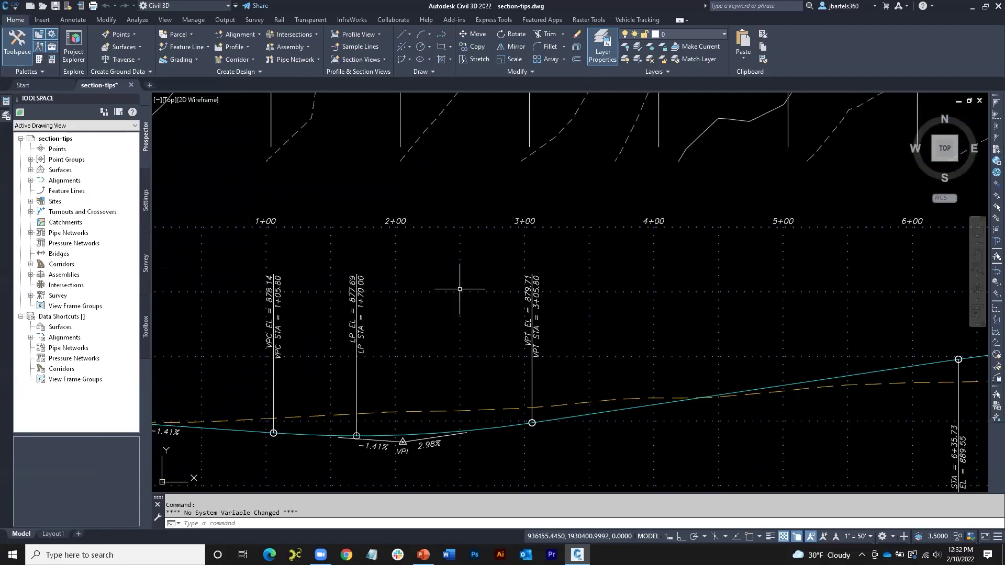
{"action": "middle_click_drag", "start_coordinate": [460, 289], "coordinate": [460, 210]}
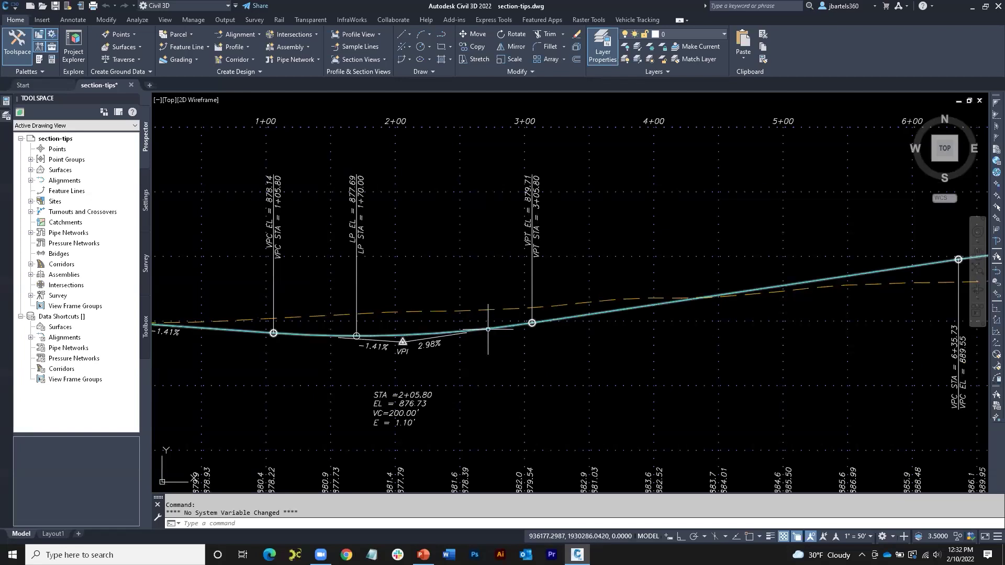
{"action": "mouse_move", "coordinate": [489, 329]}
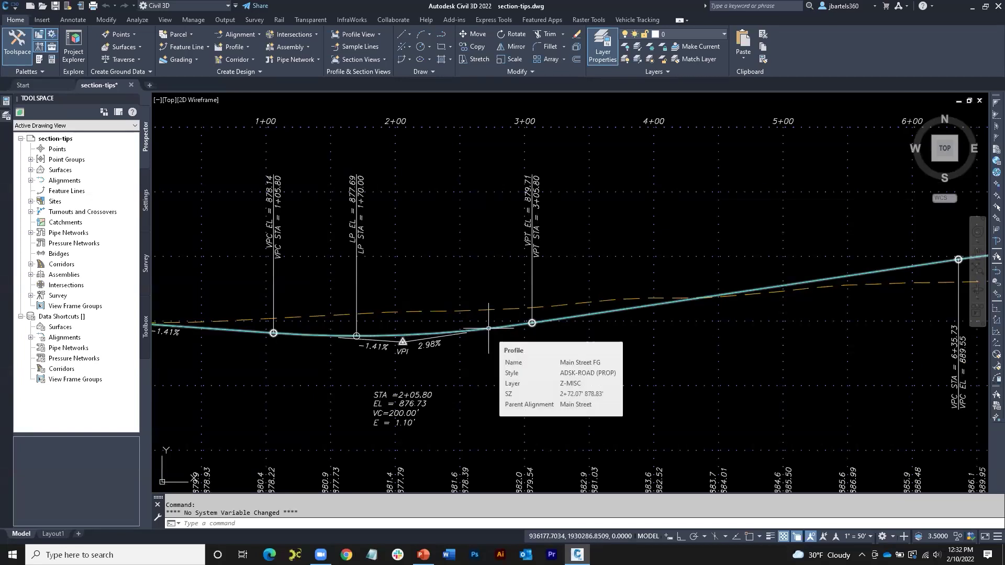
Examine the road assembly, the corridor along Main Street and its sample lines in plan.
{"action": "scroll", "coordinate": [489, 329], "scroll_direction": "down", "scroll_amount": 5}
{"action": "middle_click_drag", "start_coordinate": [314, 209], "coordinate": [439, 238]}
{"action": "scroll", "coordinate": [425, 228], "scroll_direction": "up", "scroll_amount": 6}
{"action": "scroll", "coordinate": [424, 227], "scroll_direction": "up", "scroll_amount": 5}
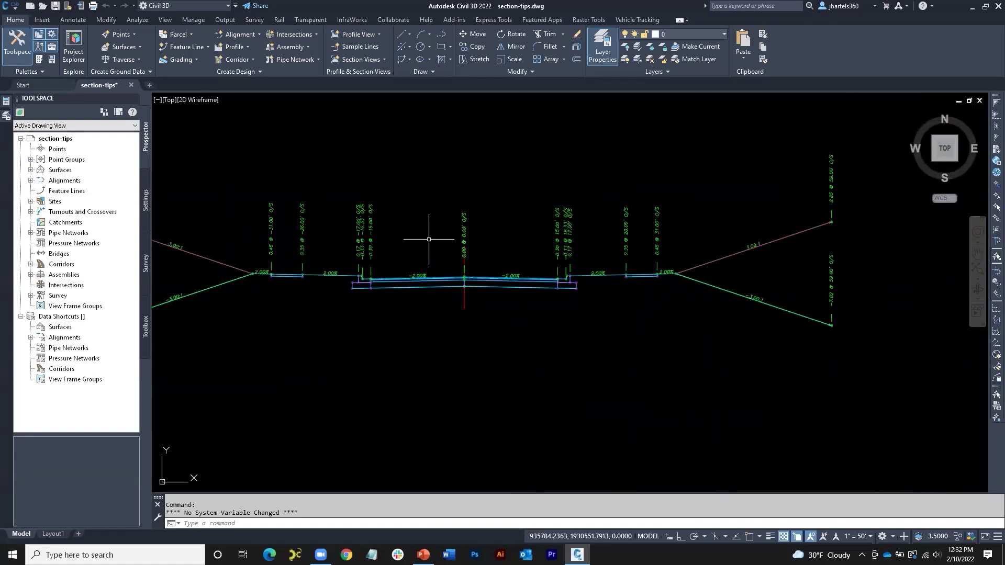
{"action": "scroll", "coordinate": [429, 240], "scroll_direction": "down", "scroll_amount": 3}
{"action": "middle_click_drag", "start_coordinate": [696, 158], "coordinate": [258, 275]}
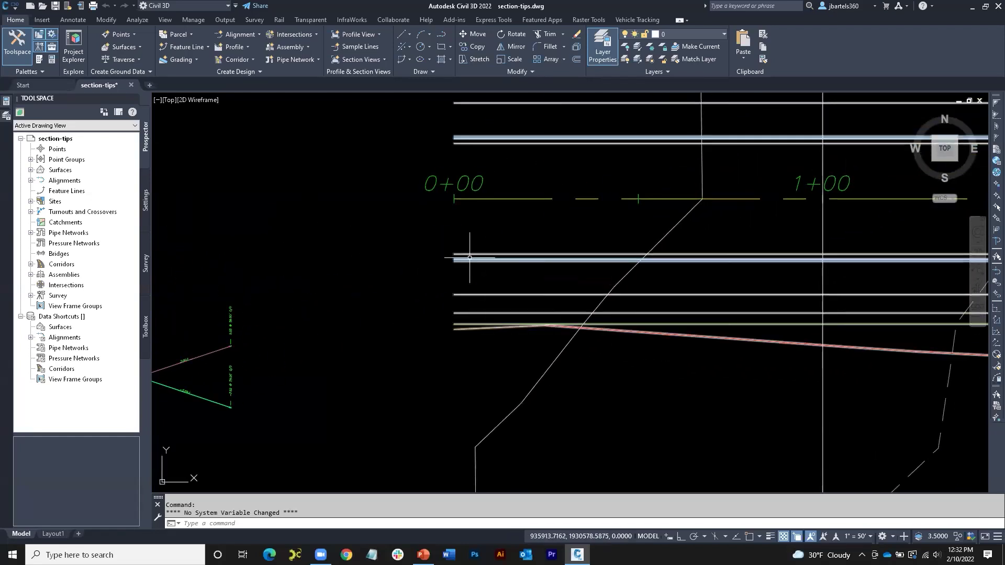
{"action": "mouse_move", "coordinate": [470, 257]}
{"action": "scroll", "coordinate": [521, 233], "scroll_direction": "down", "scroll_amount": 3}
{"action": "middle_click_drag", "start_coordinate": [709, 231], "coordinate": [375, 263]}
{"action": "scroll", "coordinate": [375, 263], "scroll_direction": "down", "scroll_amount": 2}
{"action": "middle_click_drag", "start_coordinate": [441, 217], "coordinate": [343, 236]}
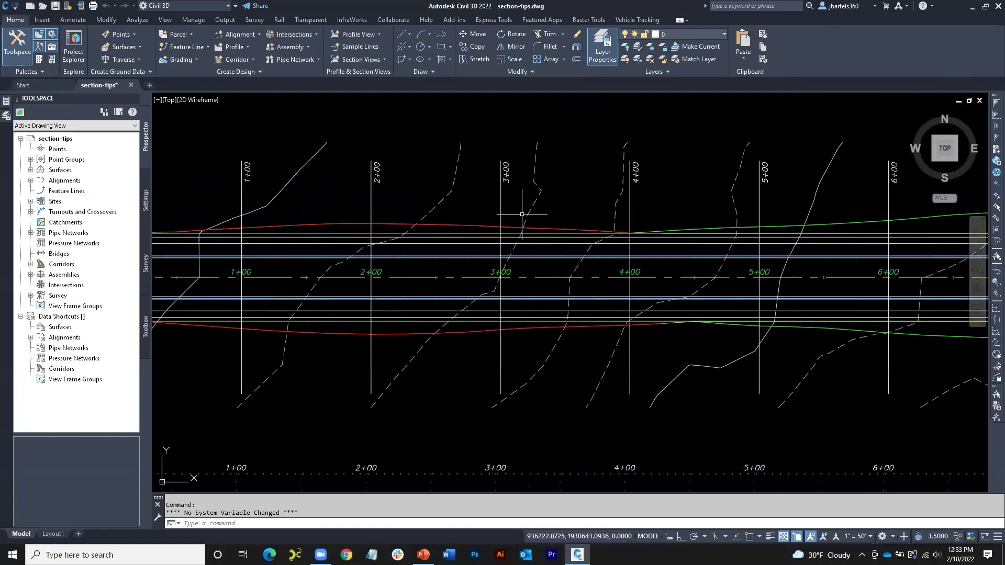
{"action": "scroll", "coordinate": [681, 207], "scroll_direction": "down", "scroll_amount": 3}
{"action": "mouse_move", "coordinate": [725, 205]}
{"action": "middle_mouse_down"}
{"action": "mouse_move", "coordinate": [611, 212]}
{"action": "mouse_move", "coordinate": [628, 215]}
{"action": "middle_mouse_up"}
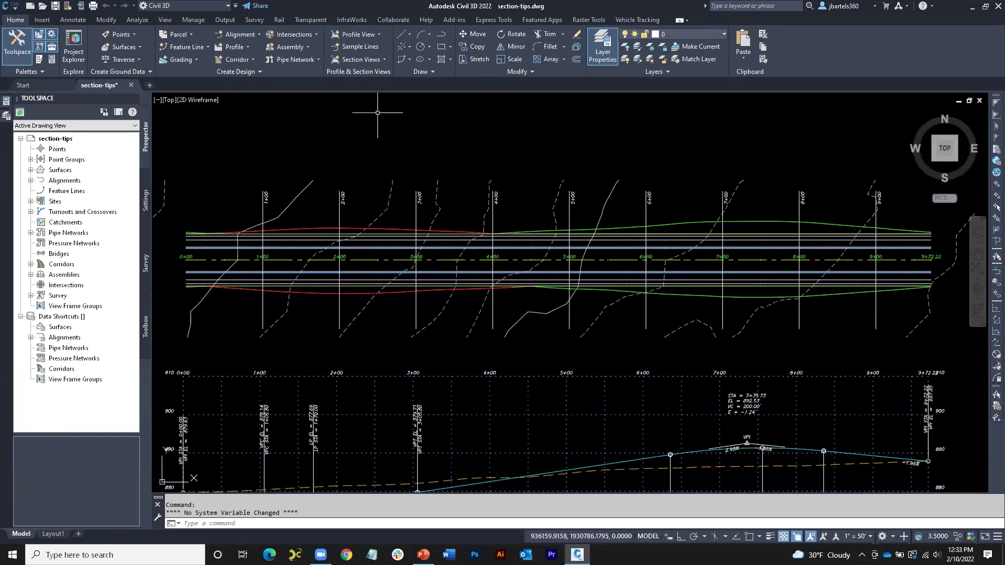
Start creating multiple section views for Main Street using the ADSK-10H-5V PLOT Sect View style.
{"action": "left_click", "coordinate": [374, 60]}
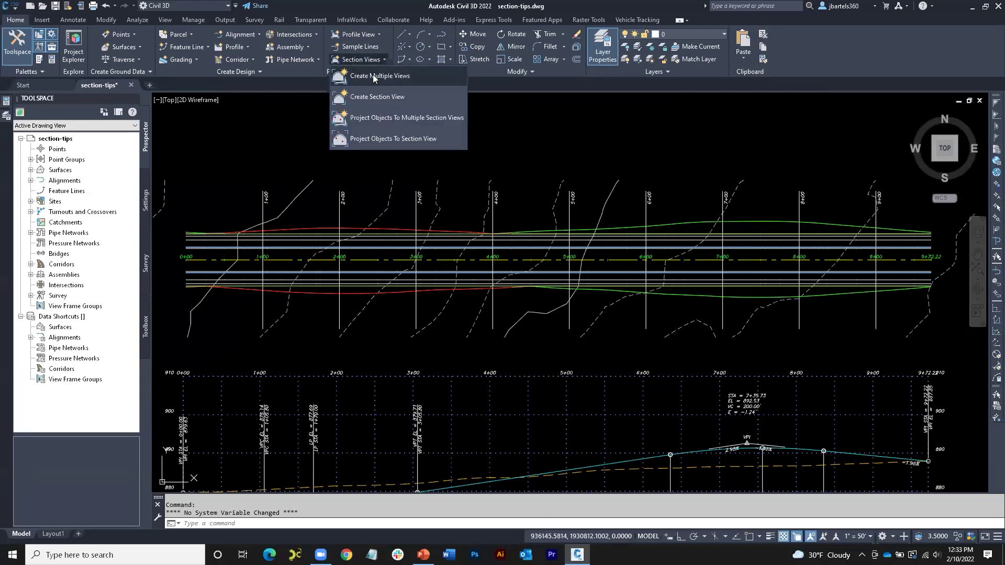
{"action": "left_click", "coordinate": [373, 76]}
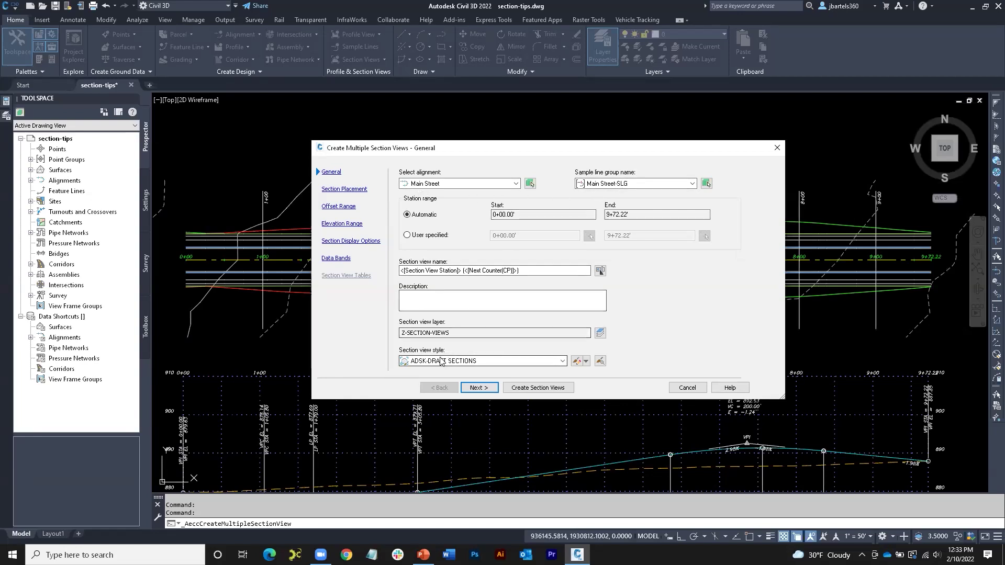
{"action": "left_click", "coordinate": [463, 363]}
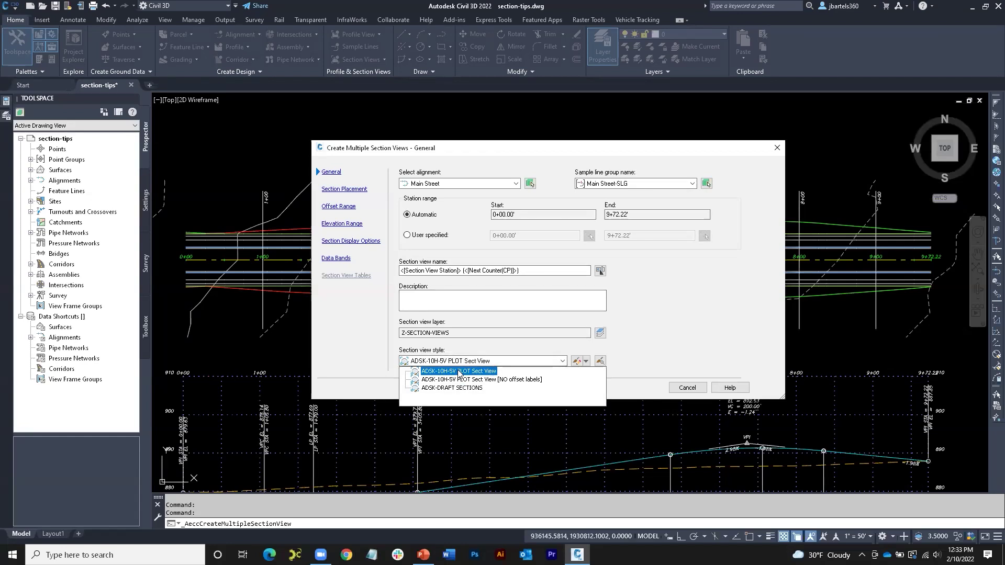
{"action": "left_click", "coordinate": [459, 372]}
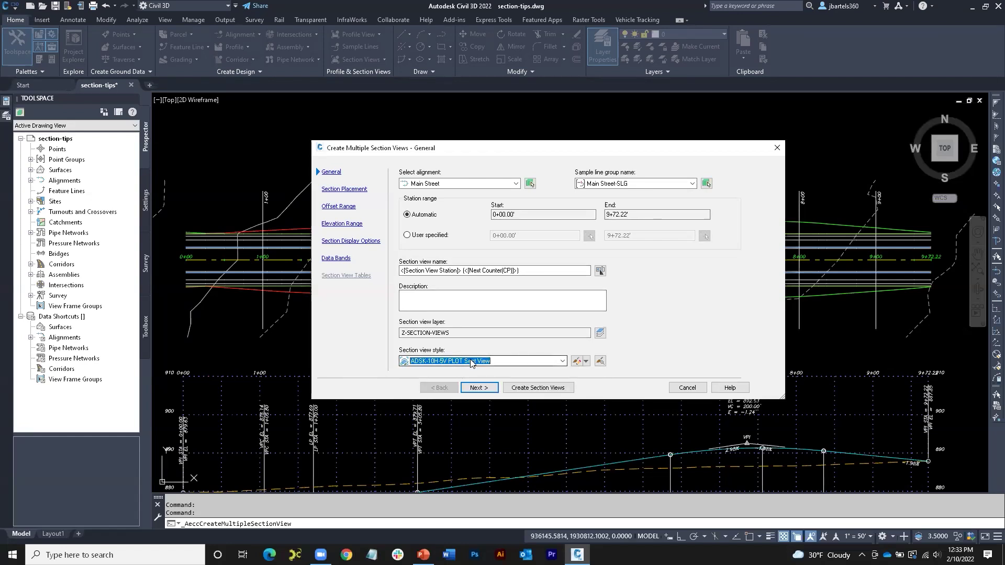
{"action": "left_click", "coordinate": [480, 387]}
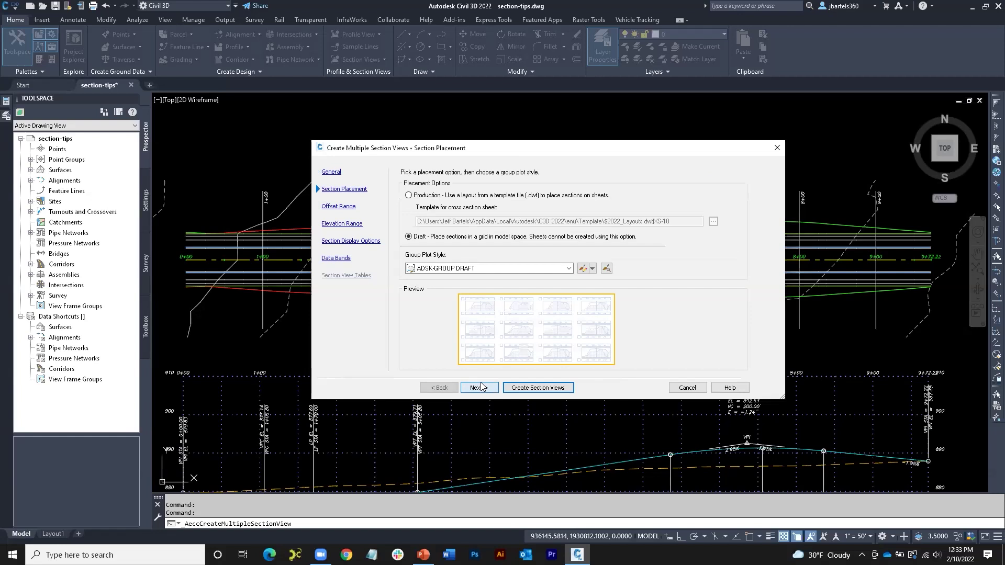
Set section placement to Production with the XS-10 layout from $2022_Layouts.dwt and the ADSK-GROUP PLOT group plot style.
{"action": "left_click", "coordinate": [409, 195]}
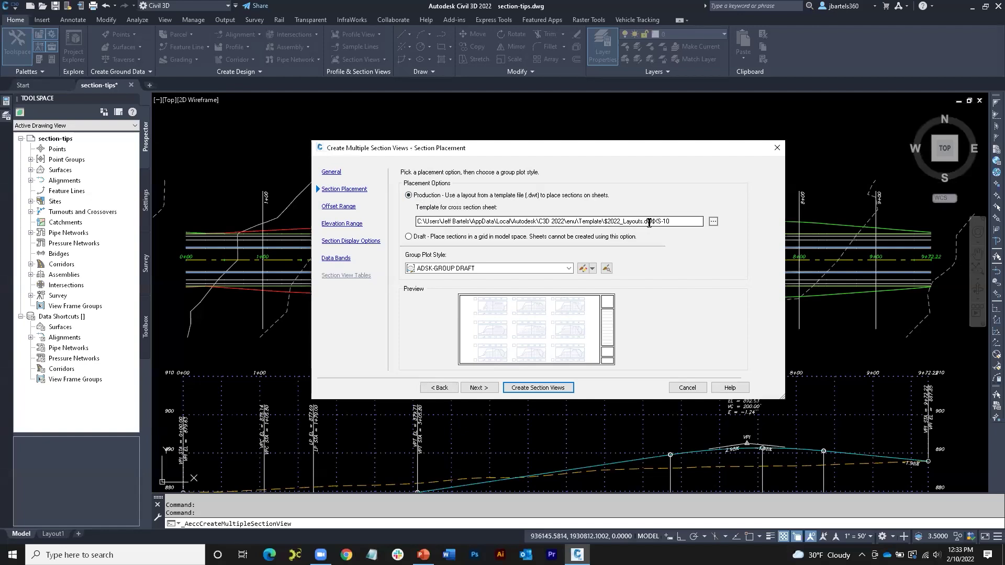
{"action": "left_click", "coordinate": [713, 222]}
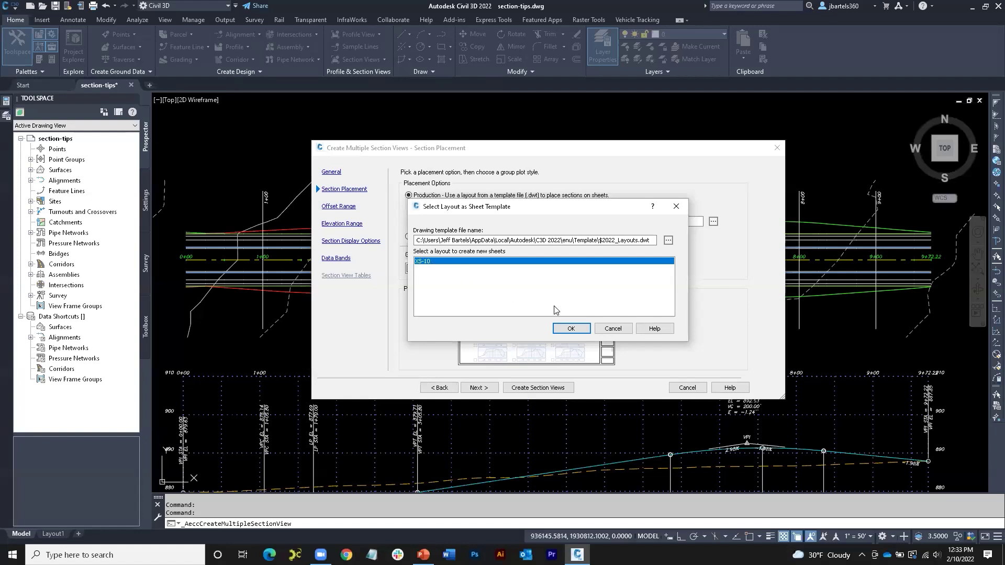
{"action": "left_click", "coordinate": [572, 328]}
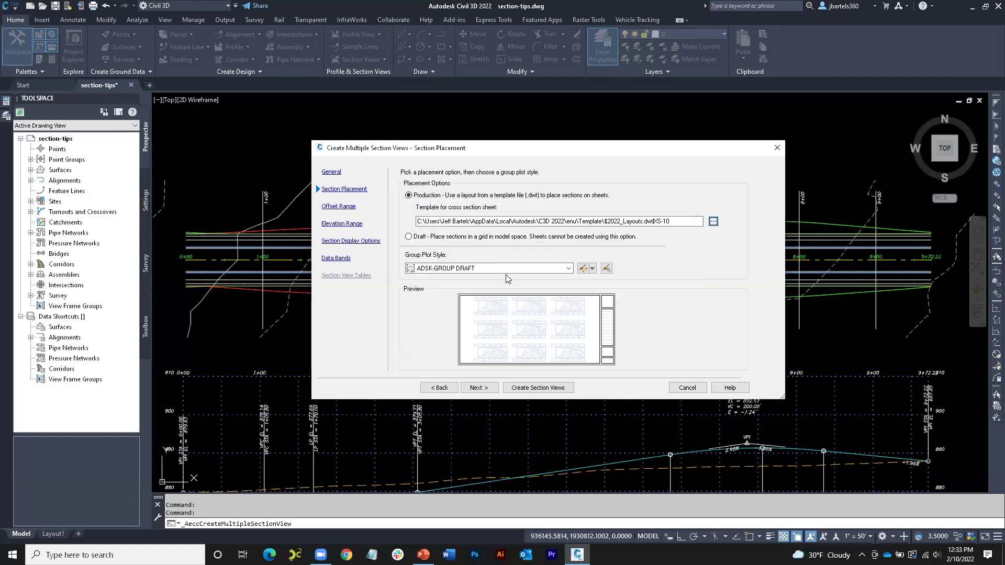
{"action": "left_click", "coordinate": [438, 267]}
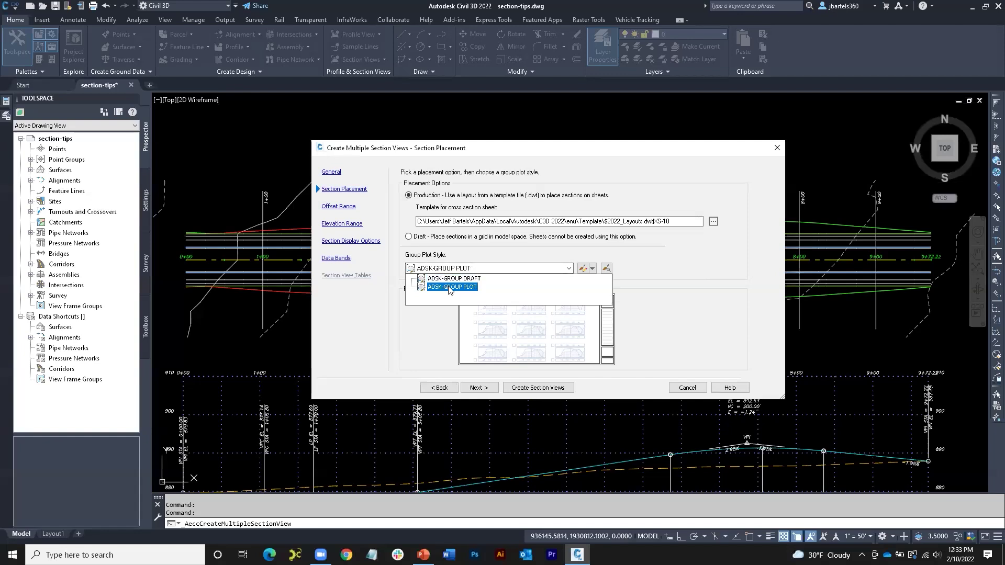
{"action": "left_click", "coordinate": [449, 288]}
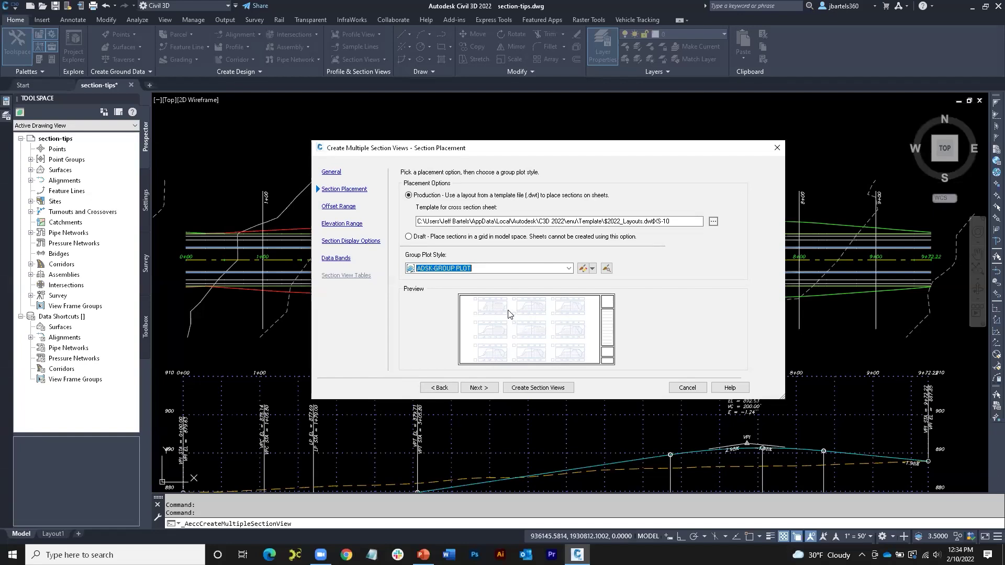
{"action": "left_click", "coordinate": [485, 389]}
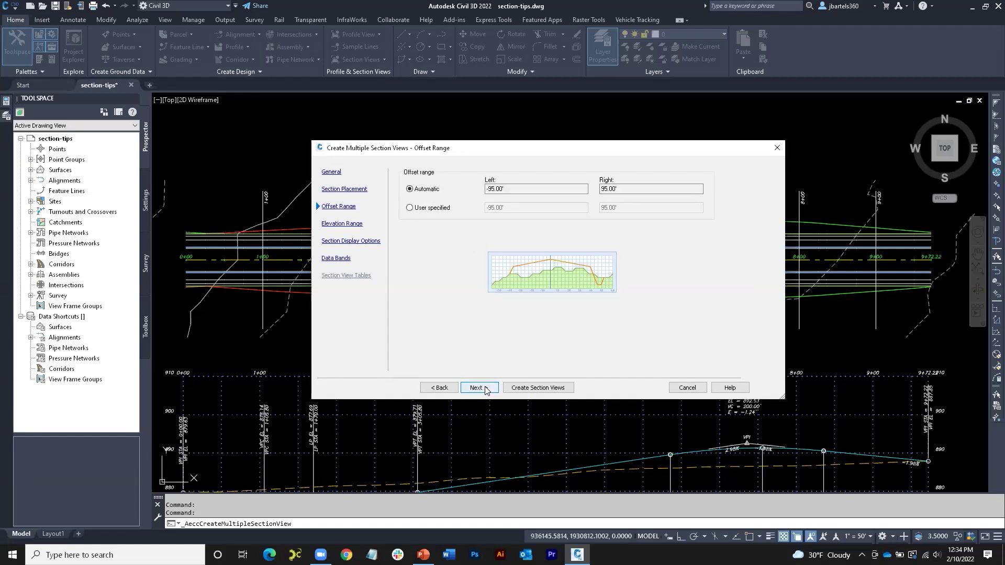
Accept the automatic offset and elevation ranges, keeping both the EG and Main Street sections drawn.
{"action": "left_click", "coordinate": [479, 387]}
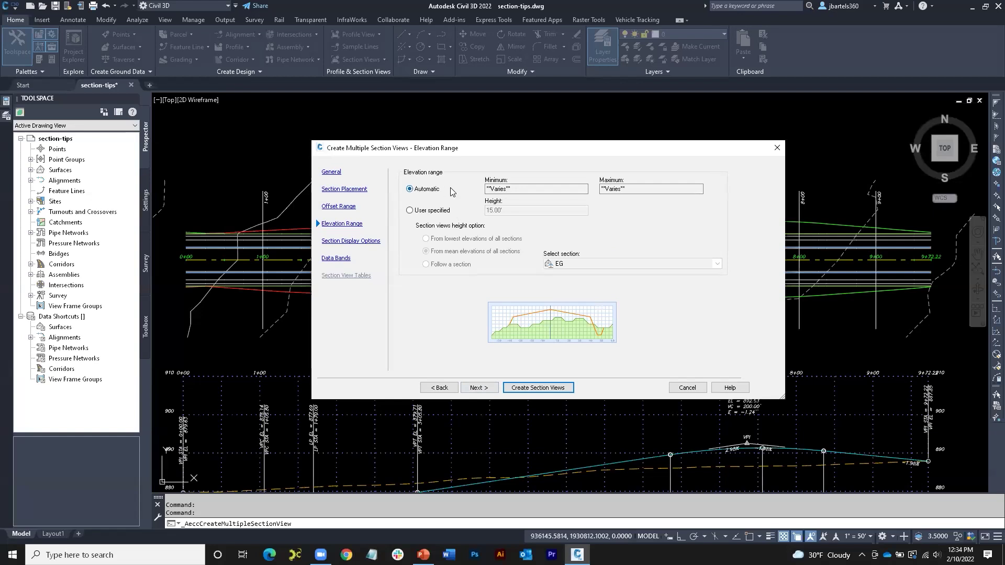
{"action": "left_click", "coordinate": [479, 387]}
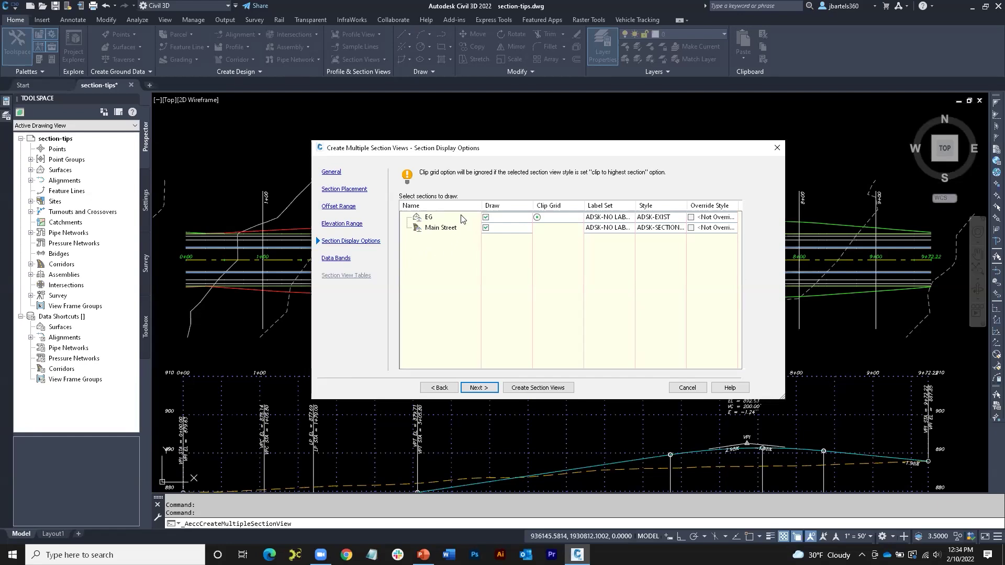
{"action": "left_click", "coordinate": [486, 217]}
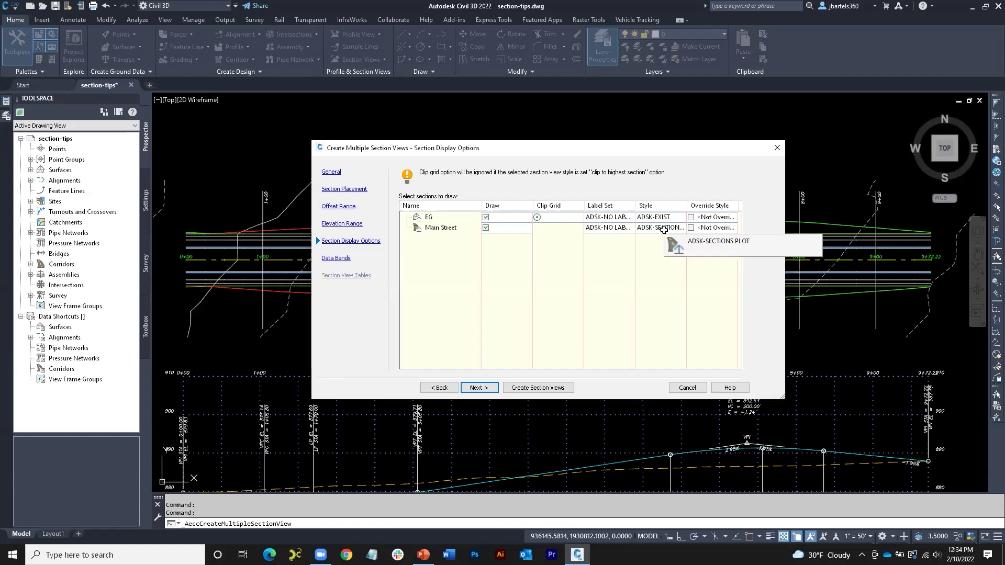
{"action": "left_click", "coordinate": [480, 388]}
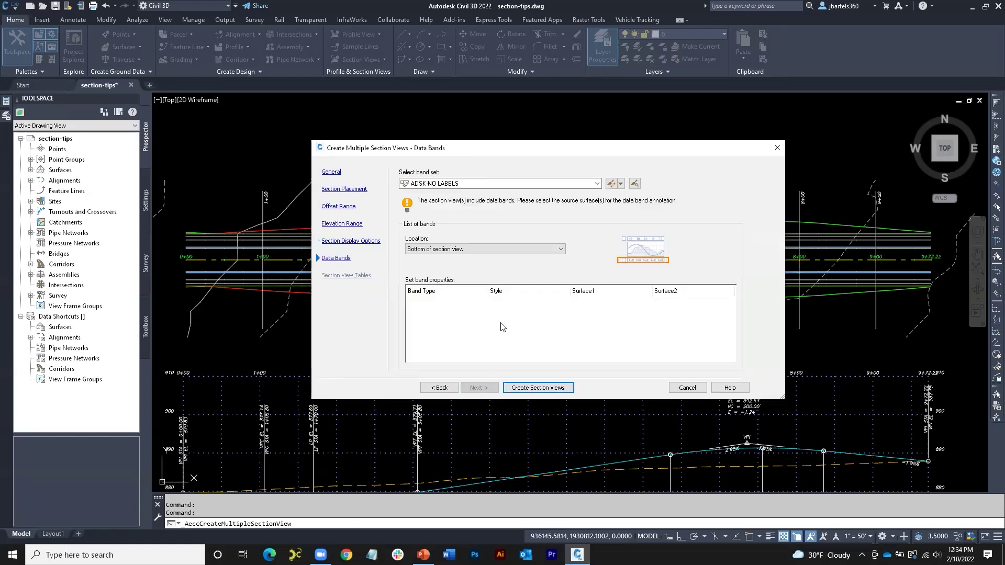
Apply the ADSK-BAND SET data bands and place the section views in the empty space east of the profile view.
{"action": "left_click", "coordinate": [597, 183]}
{"action": "left_click", "coordinate": [442, 202]}
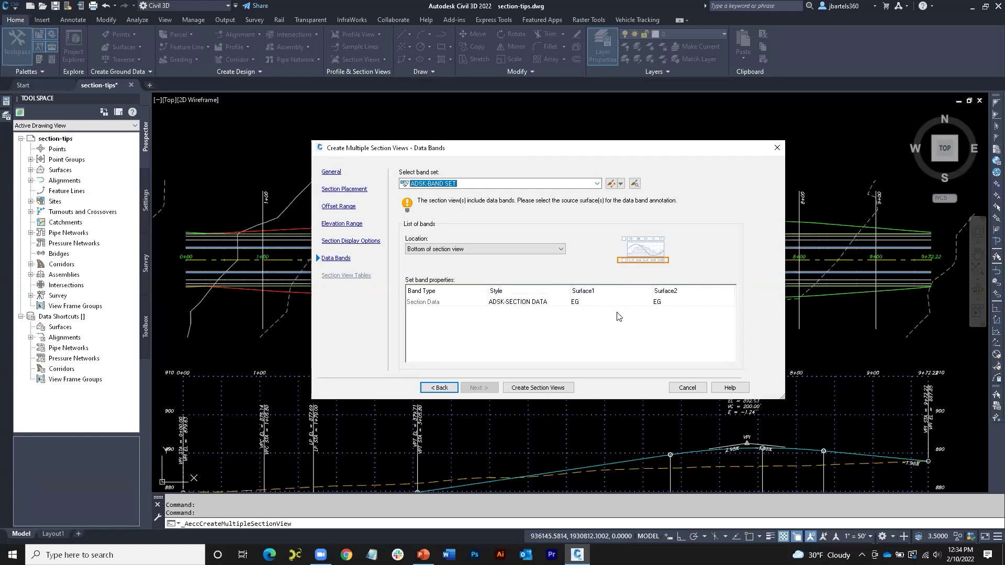
{"action": "left_click", "coordinate": [537, 389]}
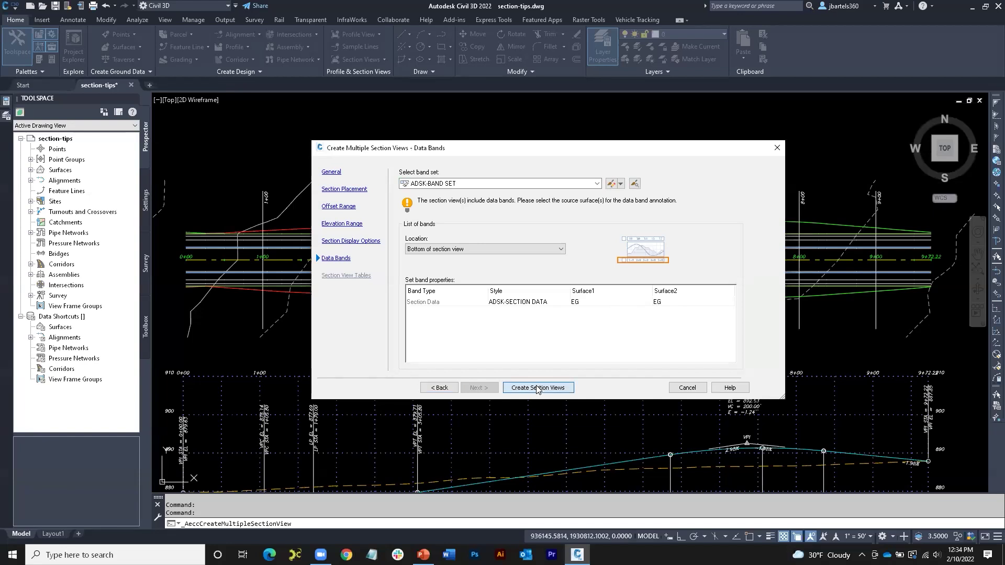
{"action": "scroll", "coordinate": [502, 373], "scroll_direction": "down", "scroll_amount": 4}
{"action": "mouse_move", "coordinate": [574, 349]}
{"action": "middle_mouse_down"}
{"action": "mouse_move", "coordinate": [433, 304]}
{"action": "mouse_move", "coordinate": [320, 293]}
{"action": "middle_mouse_up"}
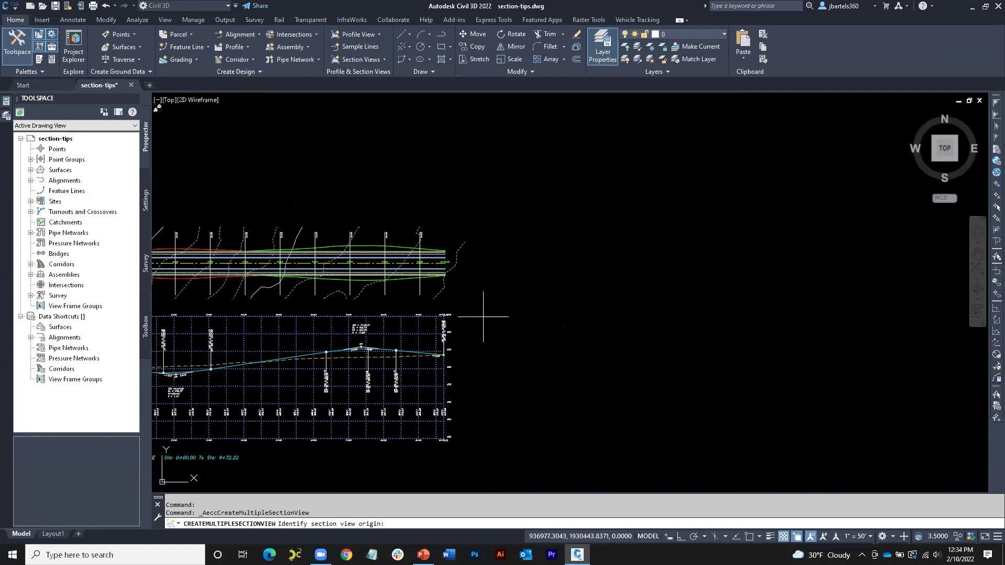
{"action": "left_click", "coordinate": [564, 323]}
{"action": "mouse_move", "coordinate": [576, 273]}
{"action": "middle_mouse_down"}
{"action": "mouse_move", "coordinate": [466, 299]}
{"action": "mouse_move", "coordinate": [486, 316]}
{"action": "middle_mouse_up"}
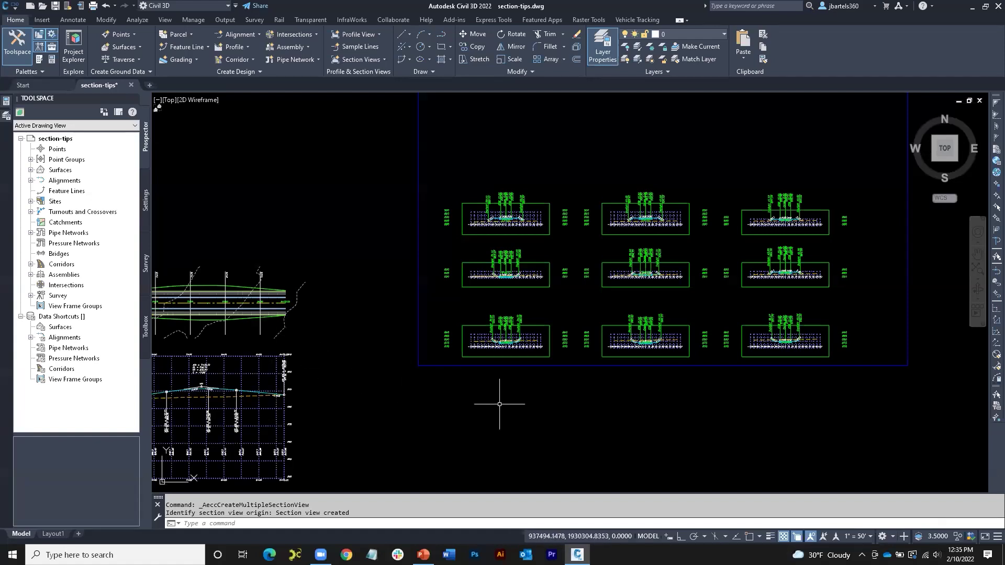
Set the model space annotation scale to 1" = 10' for the section views.
{"action": "left_click", "coordinate": [867, 538]}
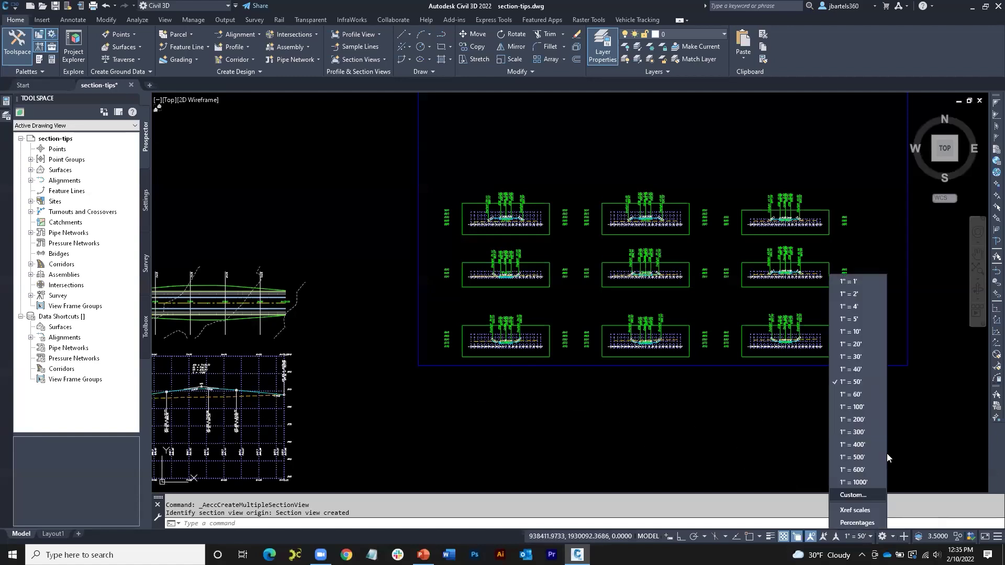
{"action": "left_click", "coordinate": [850, 331]}
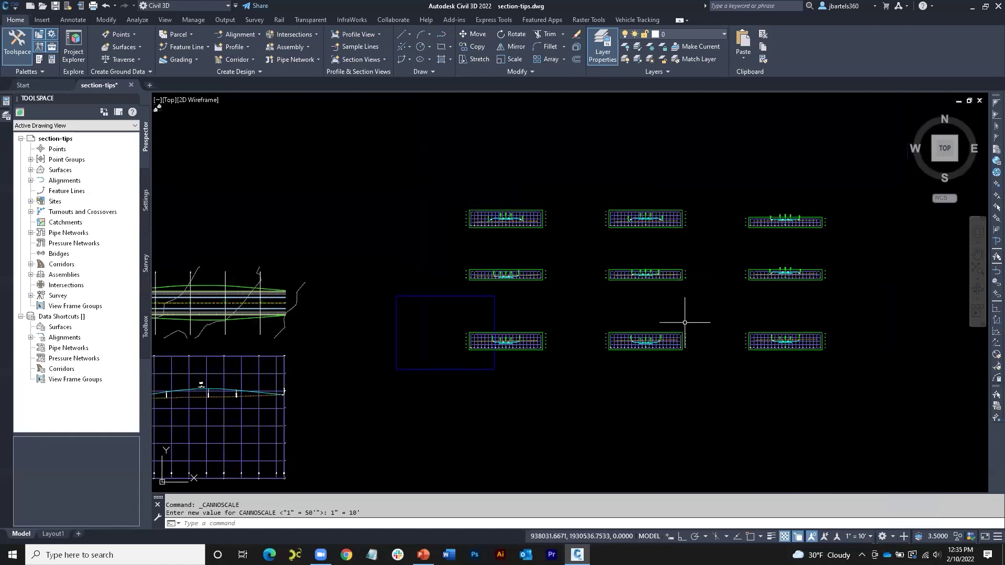
{"action": "scroll", "coordinate": [516, 329], "scroll_direction": "up", "scroll_amount": 4}
{"action": "mouse_move", "coordinate": [543, 330]}
{"action": "middle_mouse_down"}
{"action": "mouse_move", "coordinate": [545, 298]}
{"action": "mouse_move", "coordinate": [559, 337]}
{"action": "middle_mouse_up"}
{"action": "scroll", "coordinate": [559, 336], "scroll_direction": "down", "scroll_amount": 3}
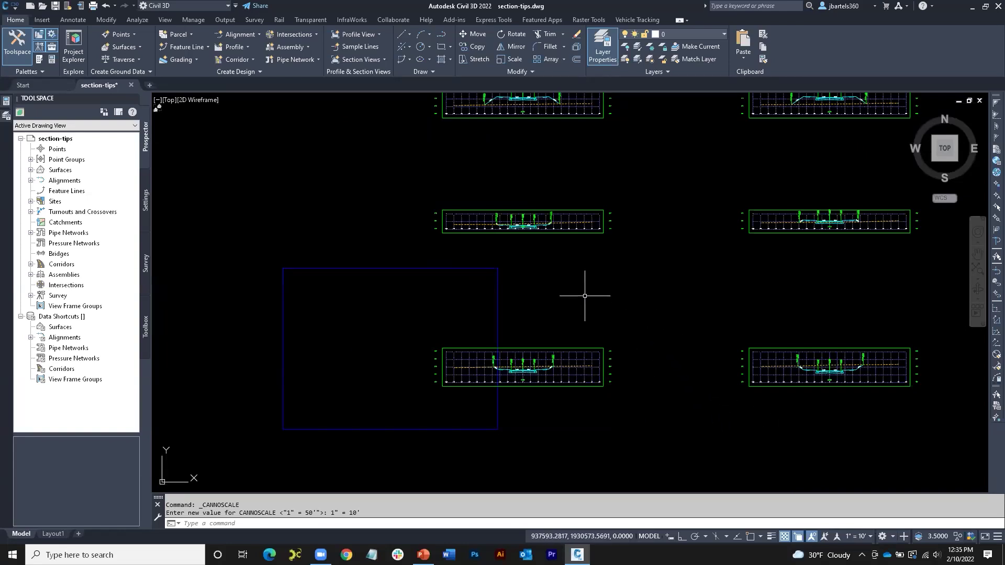
Update the section view group layout from the 4+00.00 section view and clear the selection.
{"action": "left_click", "coordinate": [507, 208]}
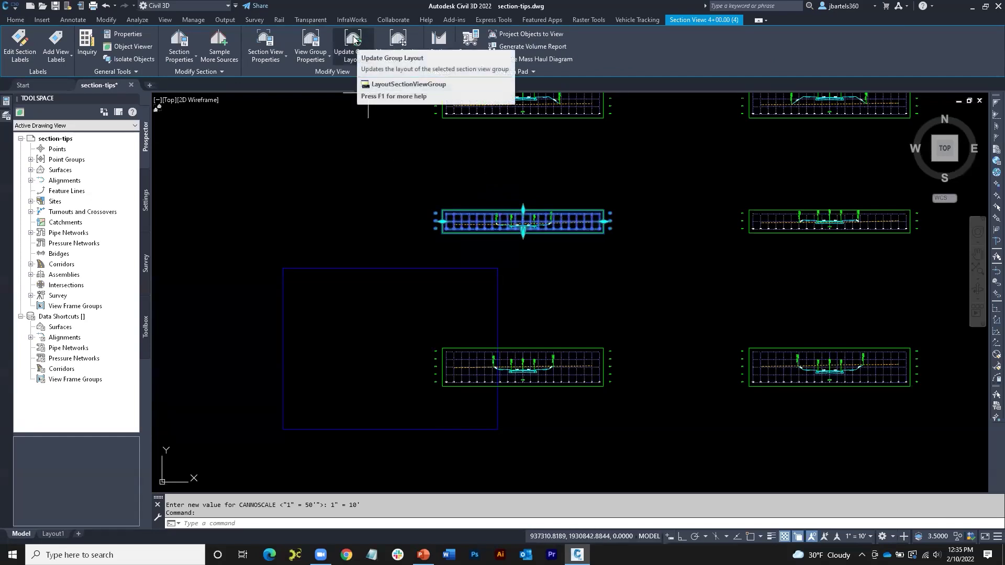
{"action": "left_click", "coordinate": [353, 39]}
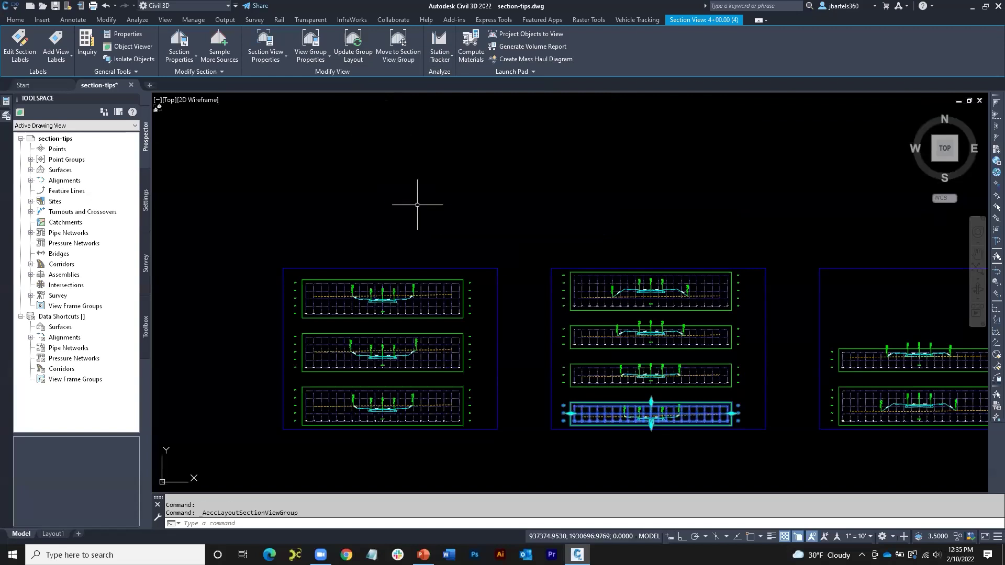
{"action": "key", "text": "Escape"}
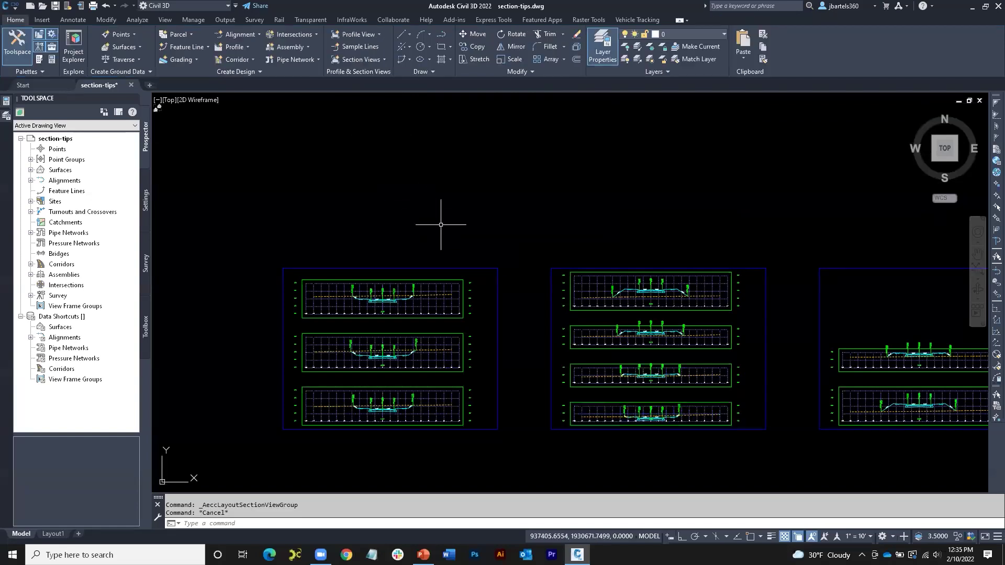
Examine the section sheets, then inspect the labels, slopes and offsets of the lower section views on the first sheet.
{"action": "mouse_move", "coordinate": [486, 259]}
{"action": "middle_mouse_down"}
{"action": "mouse_move", "coordinate": [424, 227]}
{"action": "mouse_move", "coordinate": [382, 224]}
{"action": "middle_mouse_up"}
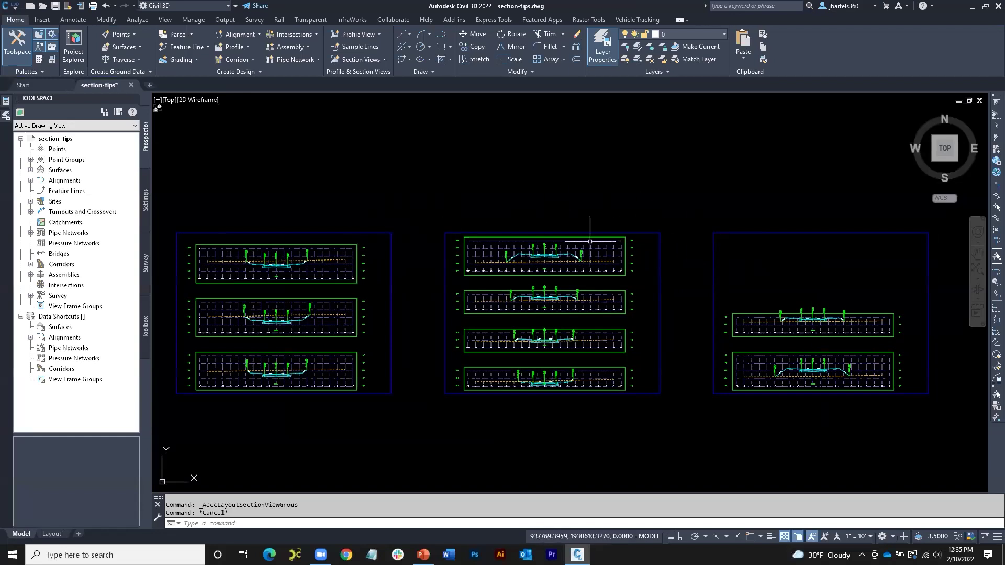
{"action": "middle_click_drag", "start_coordinate": [426, 297], "coordinate": [521, 283]}
{"action": "scroll", "coordinate": [411, 274], "scroll_direction": "up", "scroll_amount": 7}
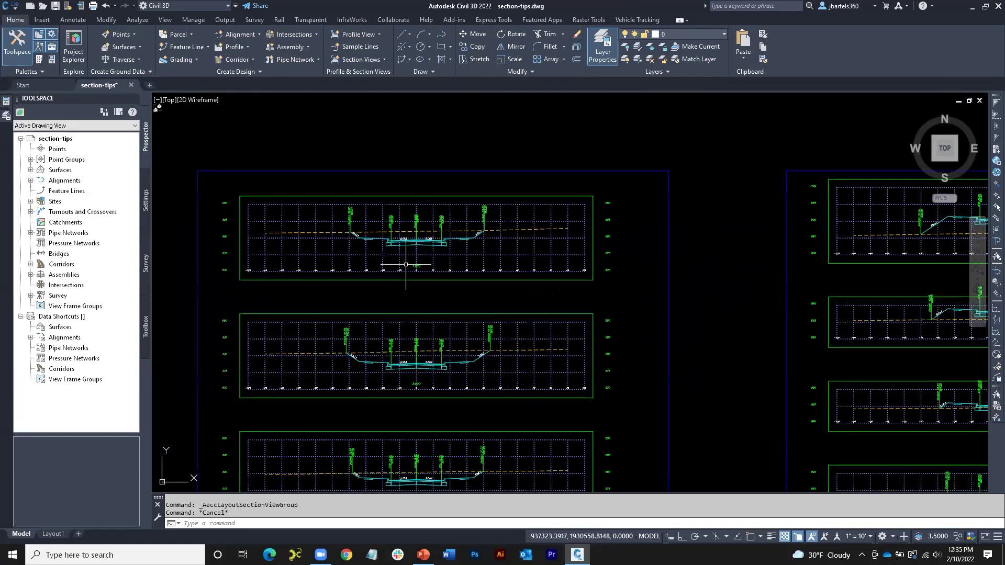
{"action": "mouse_move", "coordinate": [442, 256]}
{"action": "middle_mouse_down"}
{"action": "mouse_move", "coordinate": [497, 298]}
{"action": "mouse_move", "coordinate": [518, 345]}
{"action": "mouse_move", "coordinate": [522, 188]}
{"action": "middle_mouse_up"}
{"action": "middle_click_drag", "start_coordinate": [528, 461], "coordinate": [534, 202]}
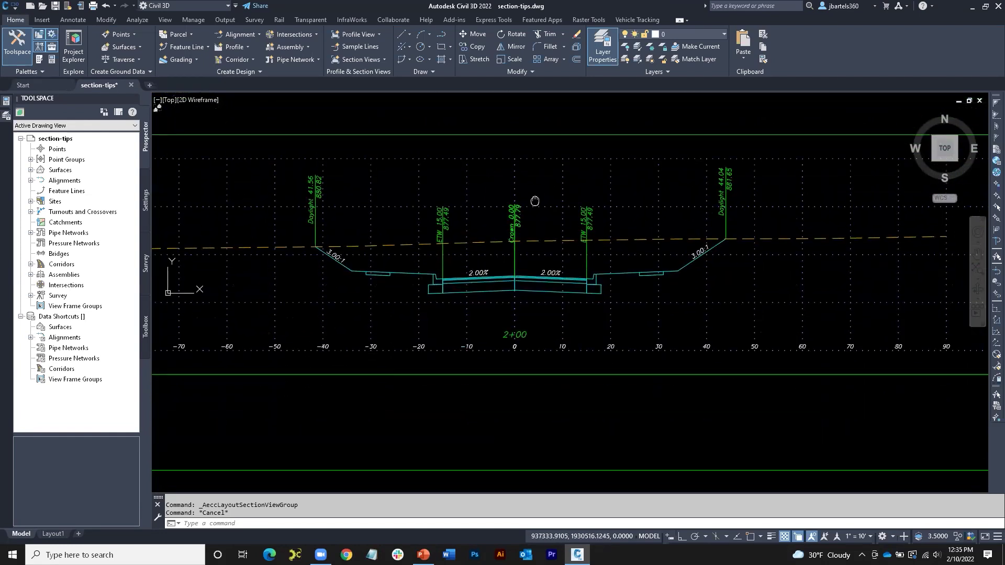
{"action": "mouse_move", "coordinate": [545, 393]}
{"action": "middle_mouse_down"}
{"action": "mouse_move", "coordinate": [545, 180]}
{"action": "mouse_move", "coordinate": [539, 287]}
{"action": "middle_mouse_up"}
{"action": "scroll", "coordinate": [545, 202], "scroll_direction": "down", "scroll_amount": 4}
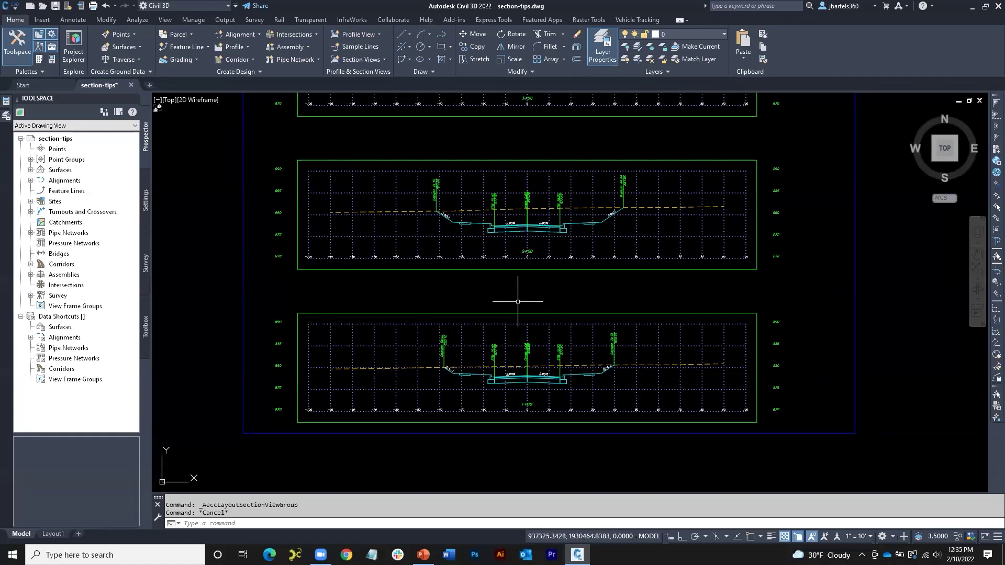
{"action": "scroll", "coordinate": [528, 340], "scroll_direction": "up", "scroll_amount": 1}
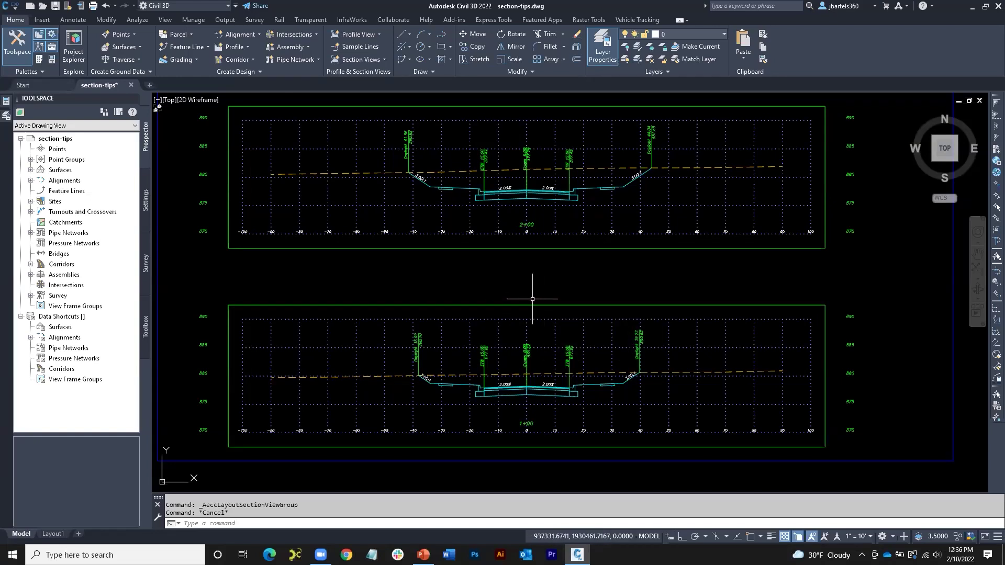
Set the section view direction to right to left in the 1+00 section view's ADSK-10H-5V PLOT Sect View style.
{"action": "left_click", "coordinate": [492, 303]}
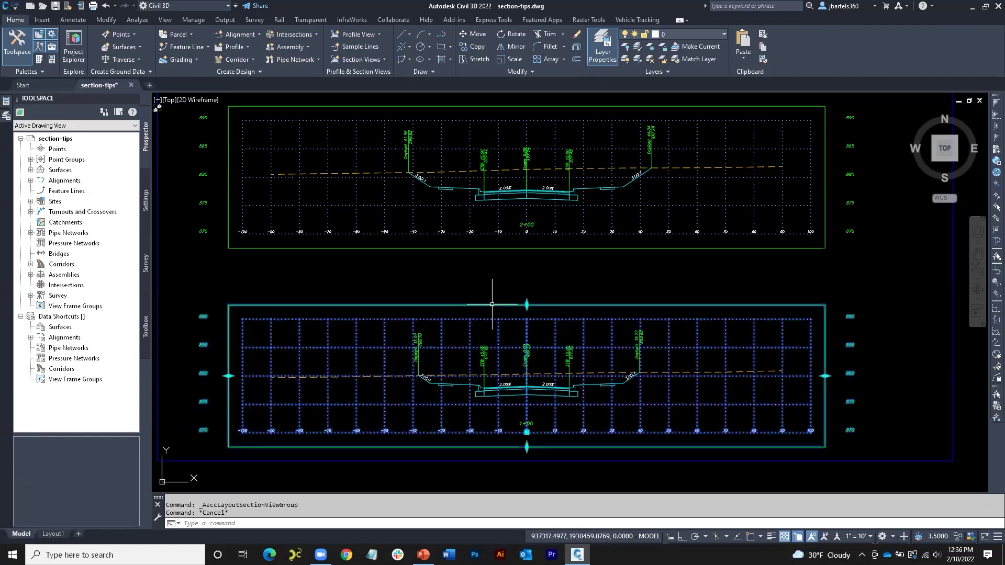
{"action": "right_click", "coordinate": [496, 275]}
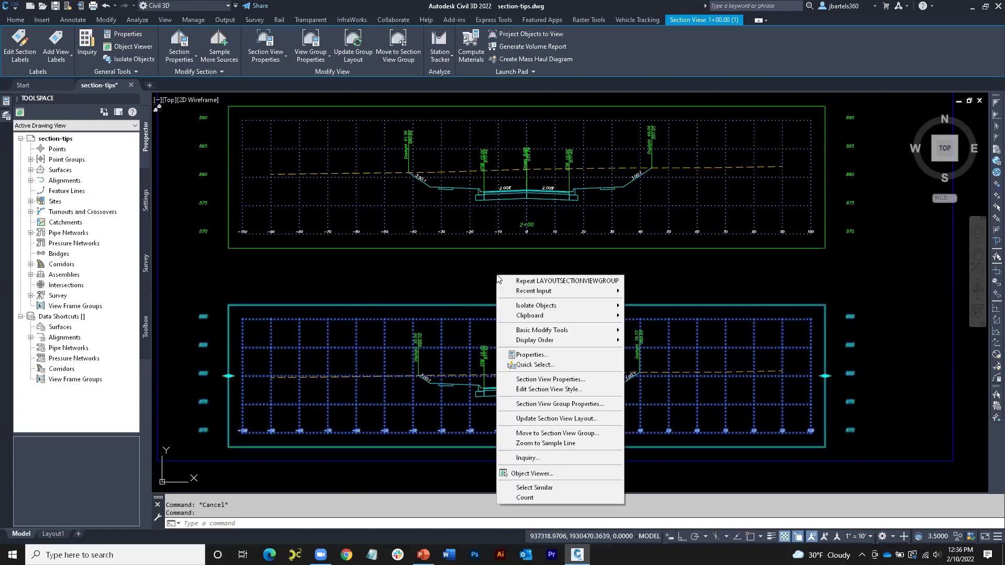
{"action": "left_click", "coordinate": [522, 390]}
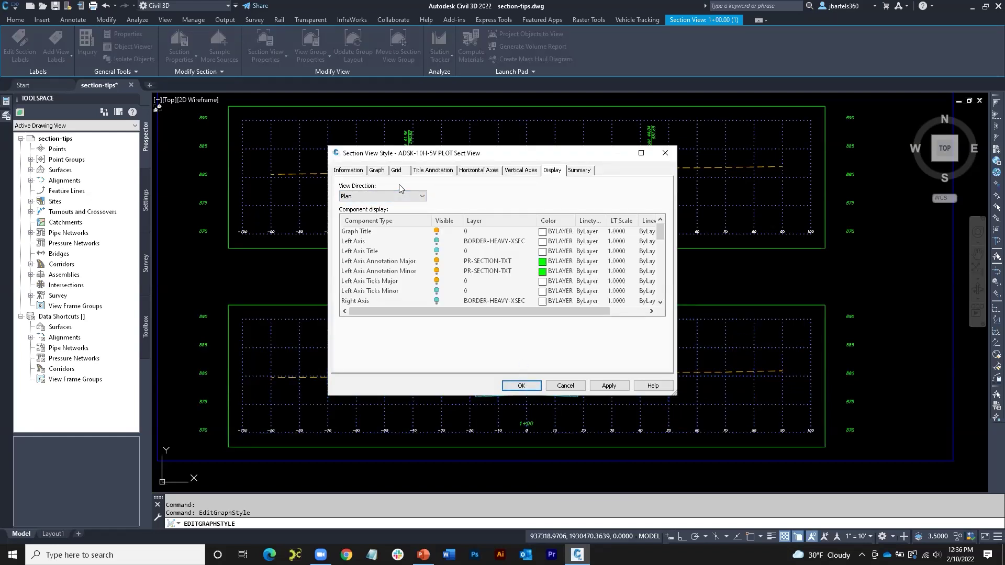
{"action": "left_click", "coordinate": [378, 171]}
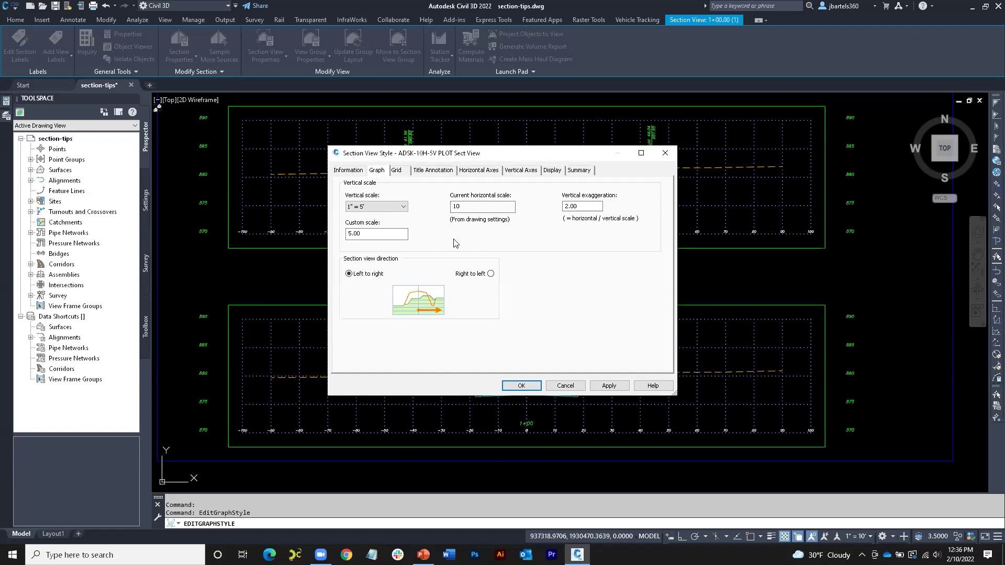
{"action": "left_click", "coordinate": [490, 273]}
{"action": "left_click_drag", "start_coordinate": [571, 150], "coordinate": [464, 155]}
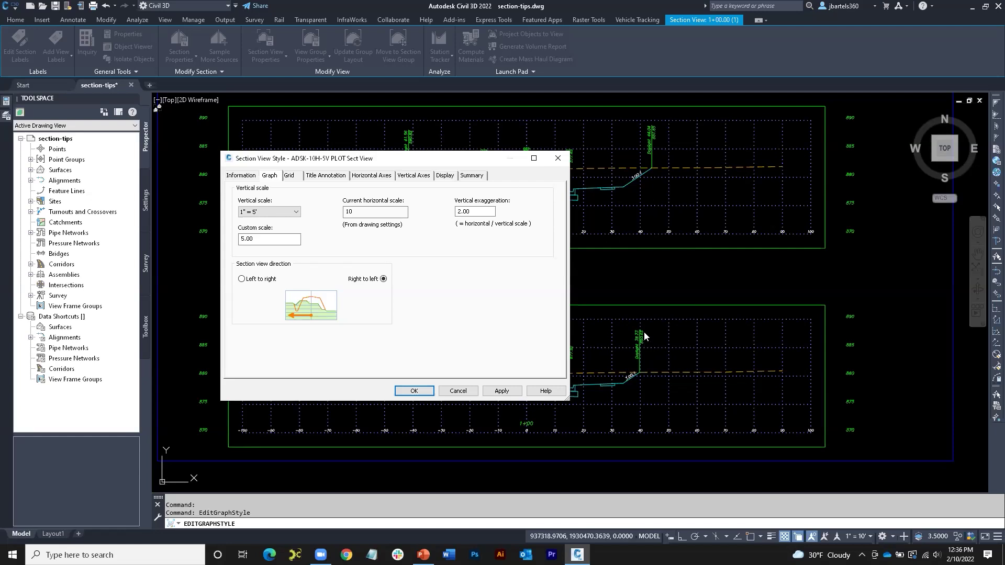
{"action": "left_click", "coordinate": [423, 391]}
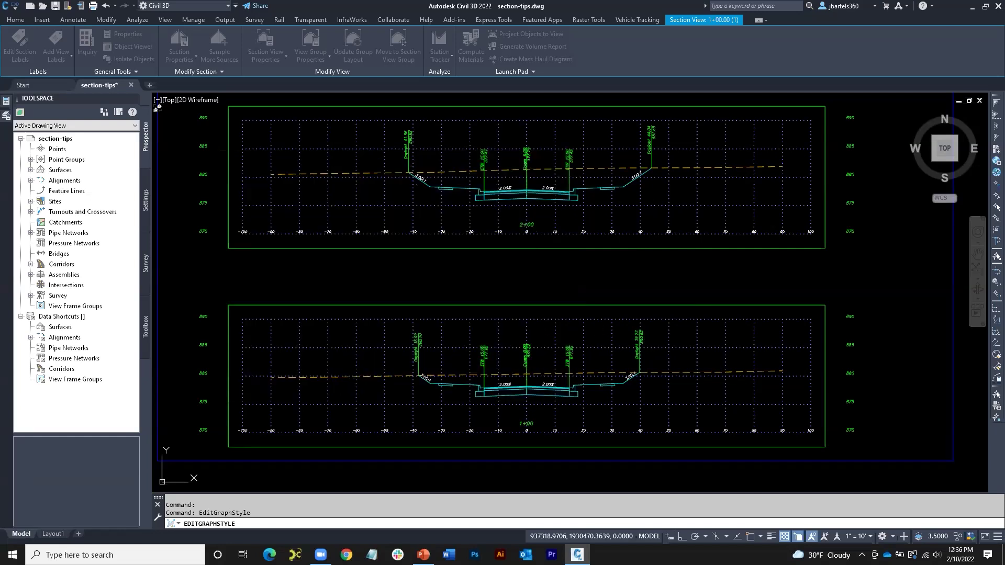
Inspect the reversed 1+00 section view and restore its style's section view direction to left to right.
{"action": "middle_click_drag", "start_coordinate": [425, 326], "coordinate": [466, 326]}
{"action": "scroll", "coordinate": [466, 326], "scroll_direction": "up", "scroll_amount": 8}
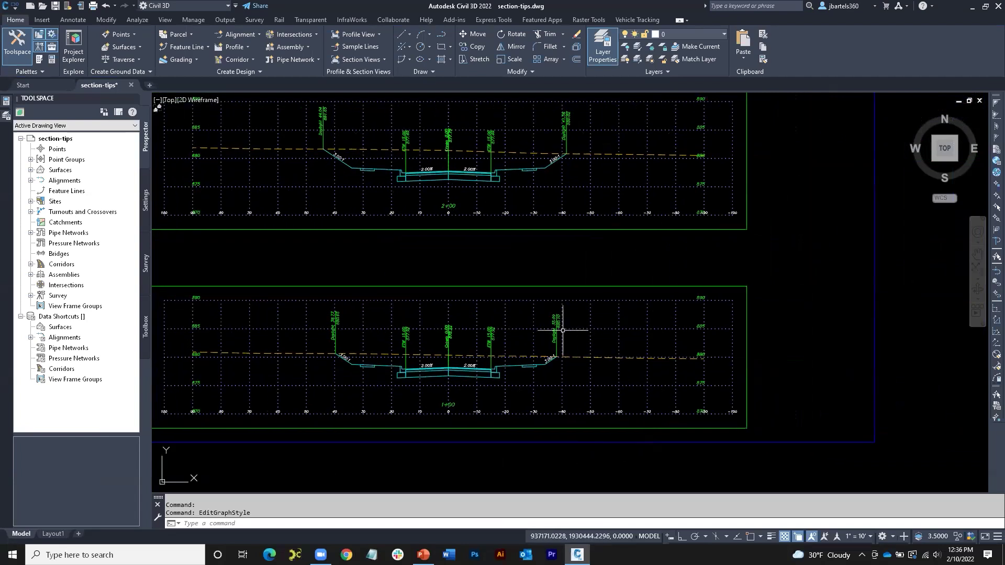
{"action": "middle_click_drag", "start_coordinate": [545, 338], "coordinate": [866, 316]}
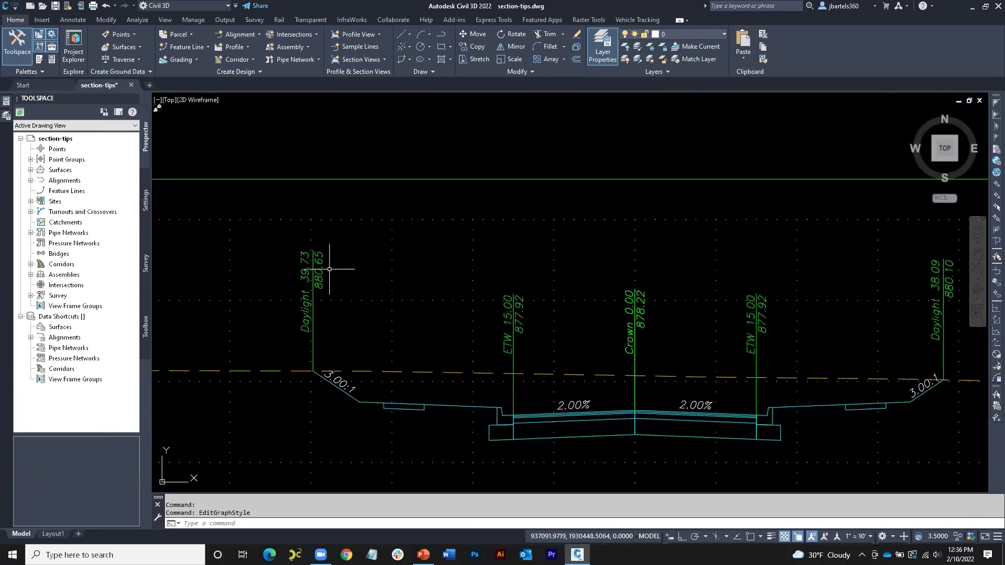
{"action": "scroll", "coordinate": [343, 263], "scroll_direction": "down", "scroll_amount": 2}
{"action": "middle_click_drag", "start_coordinate": [359, 304], "coordinate": [416, 239]}
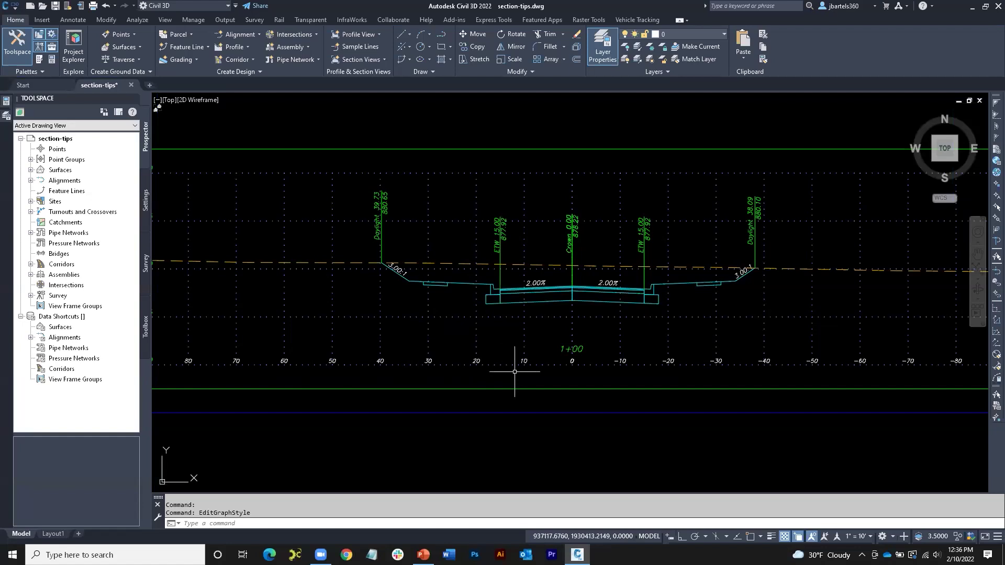
{"action": "scroll", "coordinate": [515, 372], "scroll_direction": "down", "scroll_amount": 3}
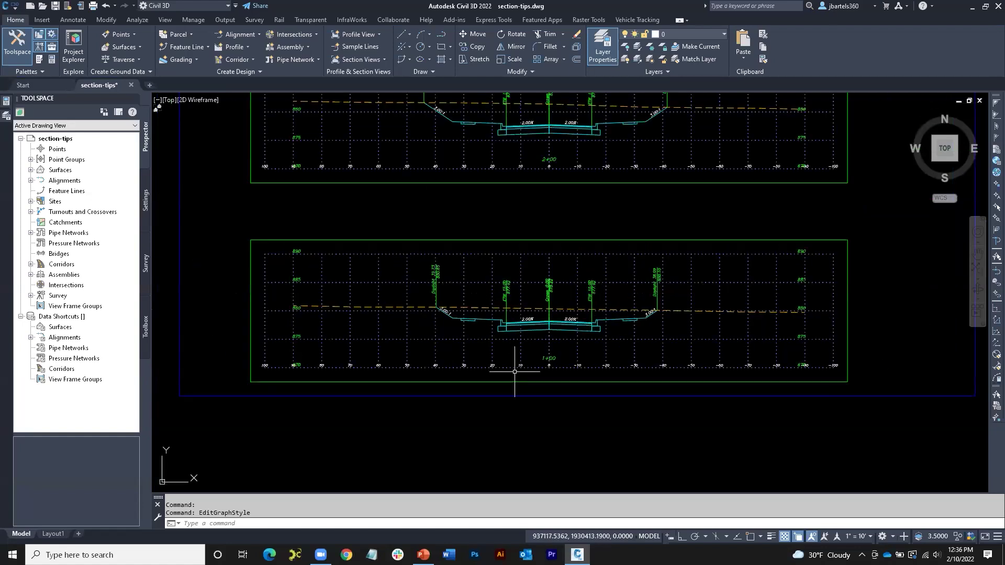
{"action": "left_click", "coordinate": [486, 237]}
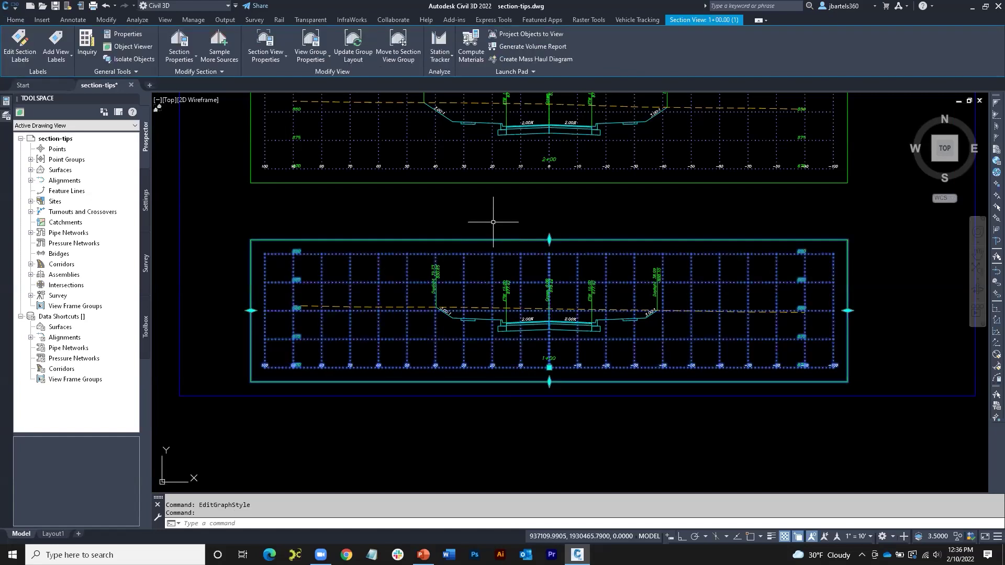
{"action": "right_click", "coordinate": [494, 215]}
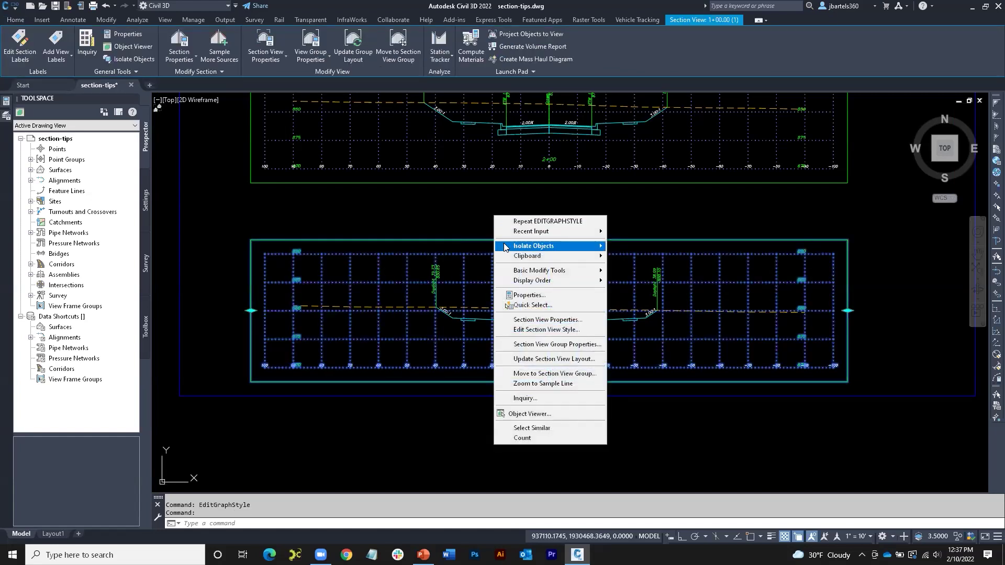
{"action": "left_click", "coordinate": [523, 330]}
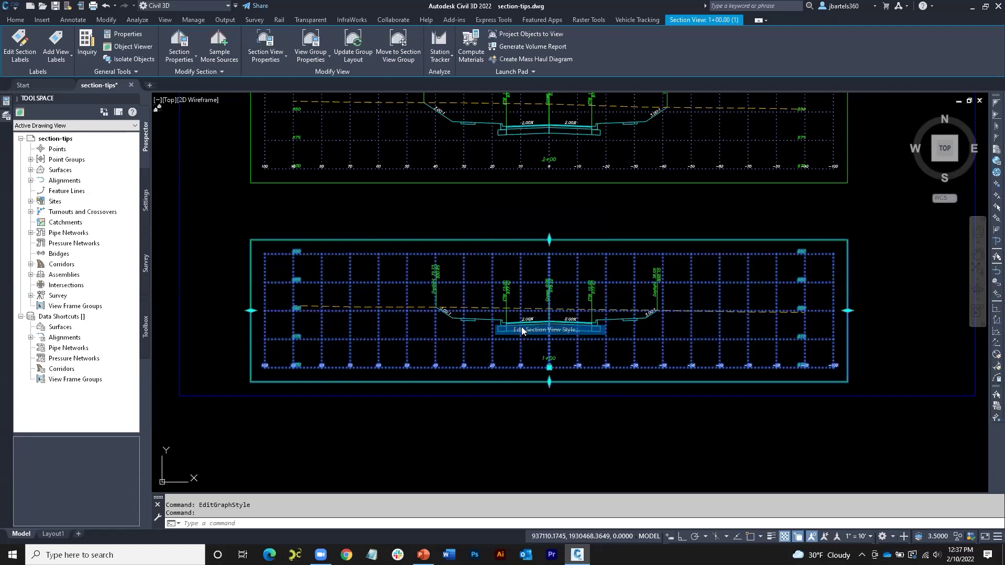
{"action": "left_click", "coordinate": [241, 280]}
{"action": "left_click", "coordinate": [414, 392]}
Make the major horizontal and major vertical grids visible in the first sheet's ADSK-GROUP PLOT style, keeping its plot area grid spacing.
{"action": "scroll", "coordinate": [521, 281], "scroll_direction": "down", "scroll_amount": 3}
{"action": "mouse_move", "coordinate": [650, 277]}
{"action": "middle_mouse_down"}
{"action": "mouse_move", "coordinate": [528, 277]}
{"action": "mouse_move", "coordinate": [305, 320]}
{"action": "middle_mouse_up"}
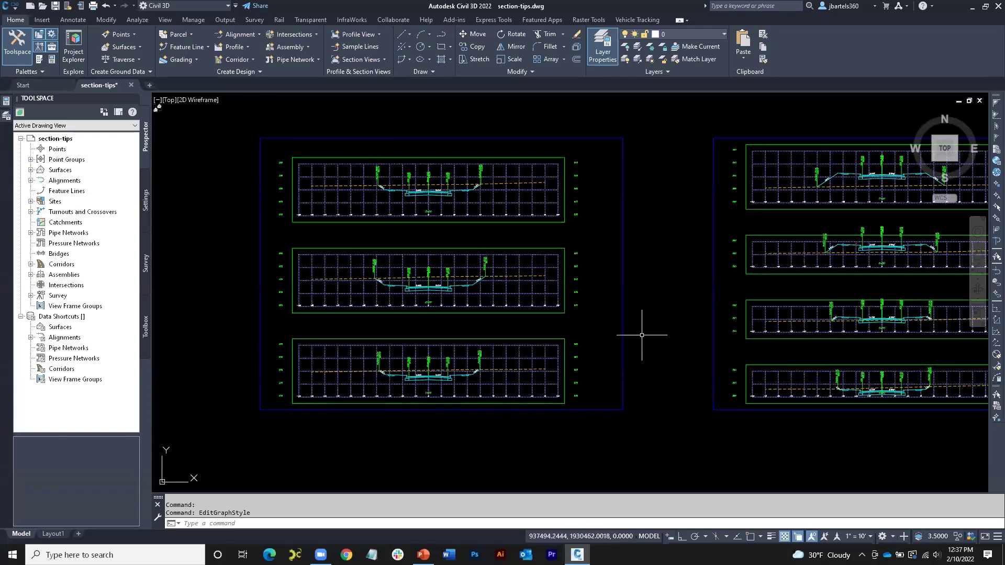
{"action": "mouse_move", "coordinate": [655, 319]}
{"action": "middle_mouse_down"}
{"action": "mouse_move", "coordinate": [642, 318]}
{"action": "mouse_move", "coordinate": [656, 320]}
{"action": "middle_mouse_up"}
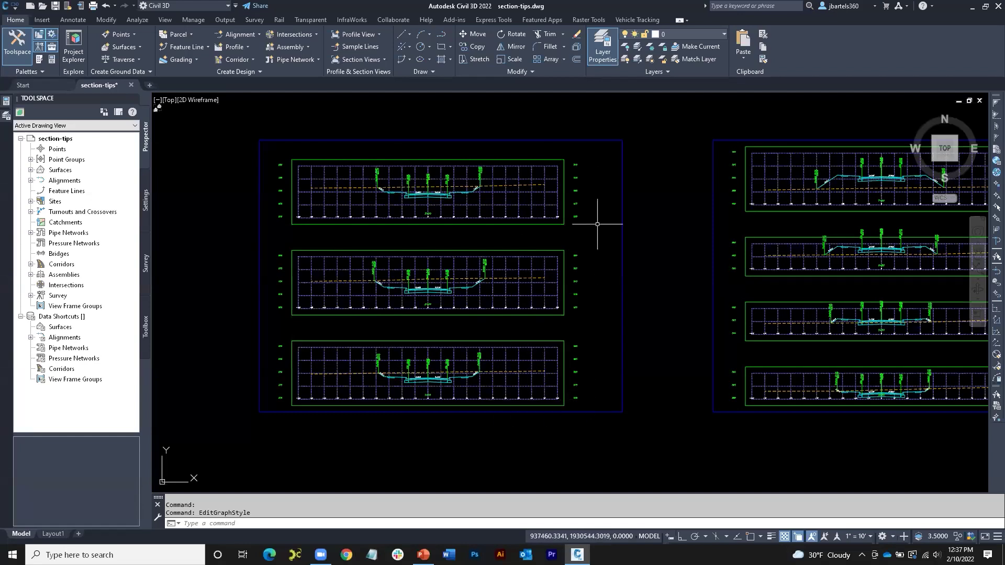
{"action": "left_click", "coordinate": [353, 140]}
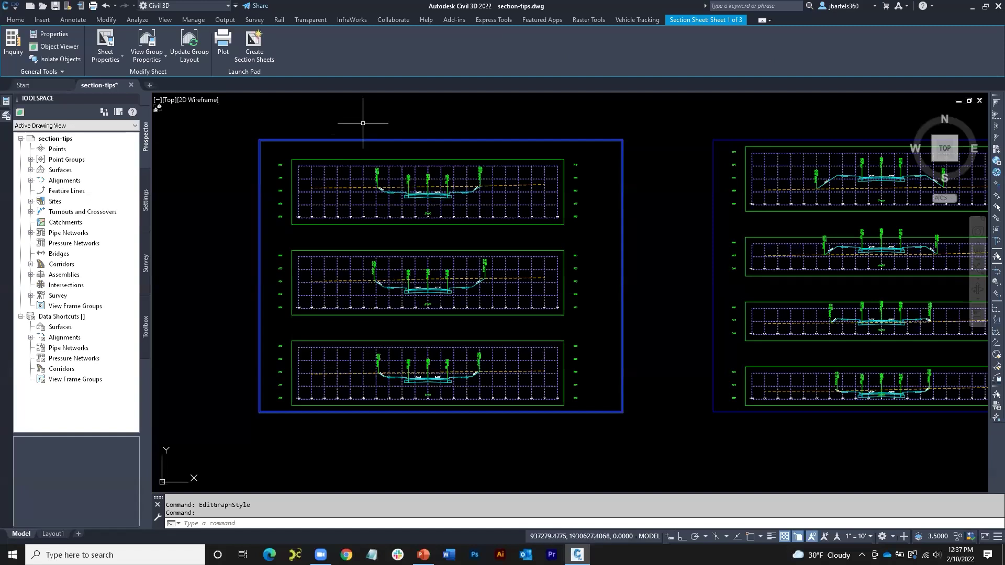
{"action": "right_click", "coordinate": [363, 127]}
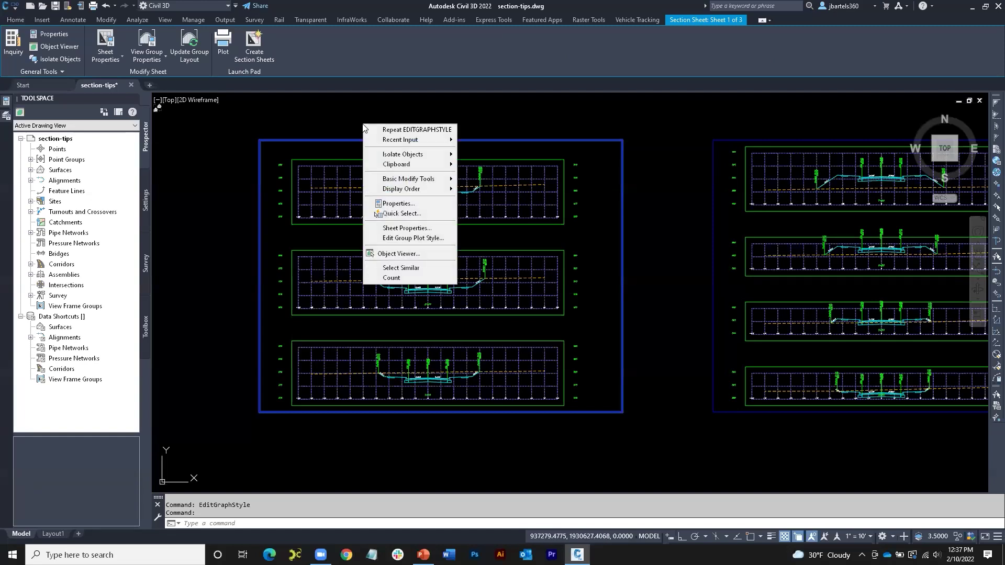
{"action": "left_click", "coordinate": [397, 238]}
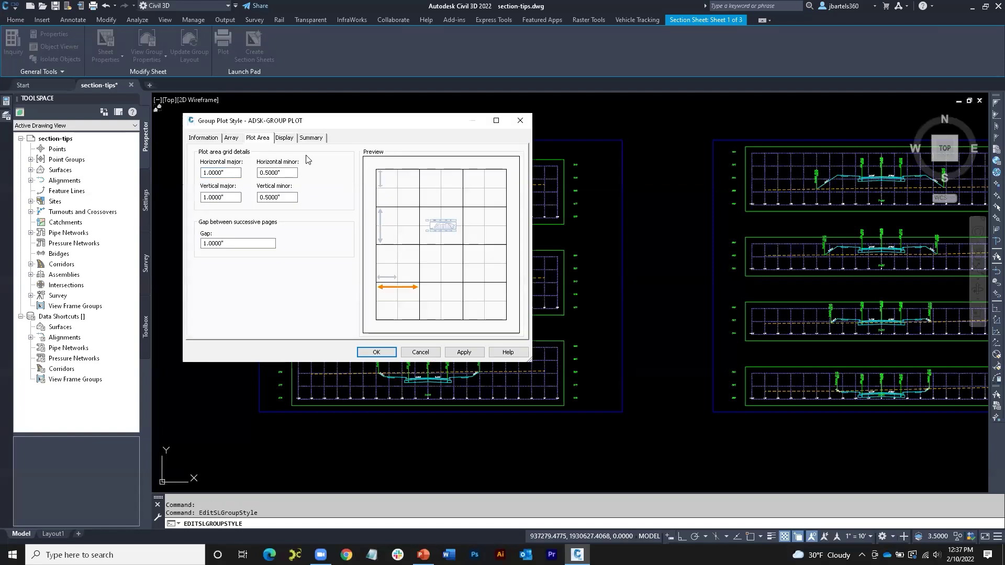
{"action": "left_click", "coordinate": [285, 138]}
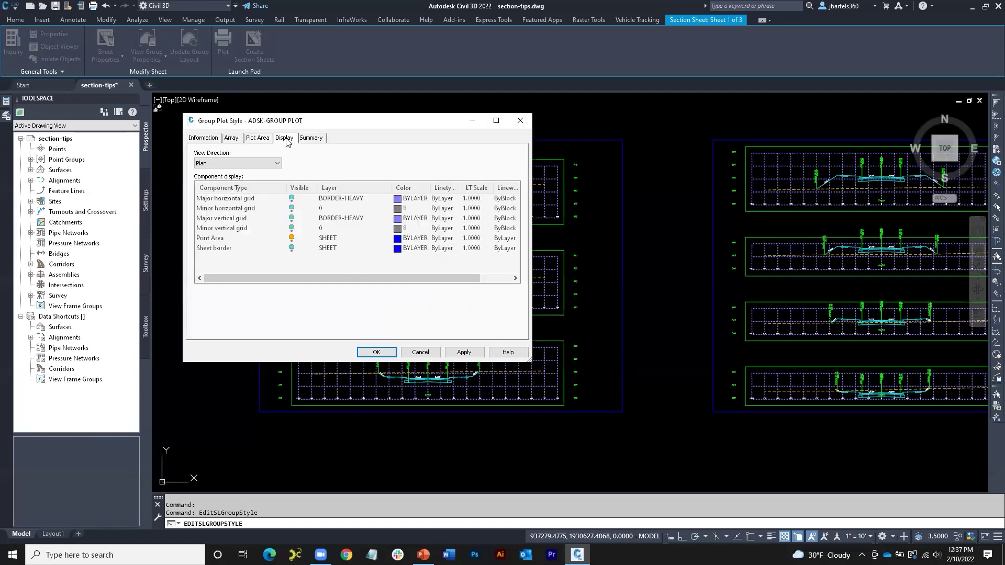
{"action": "left_click", "coordinate": [292, 198]}
{"action": "left_click", "coordinate": [292, 218]}
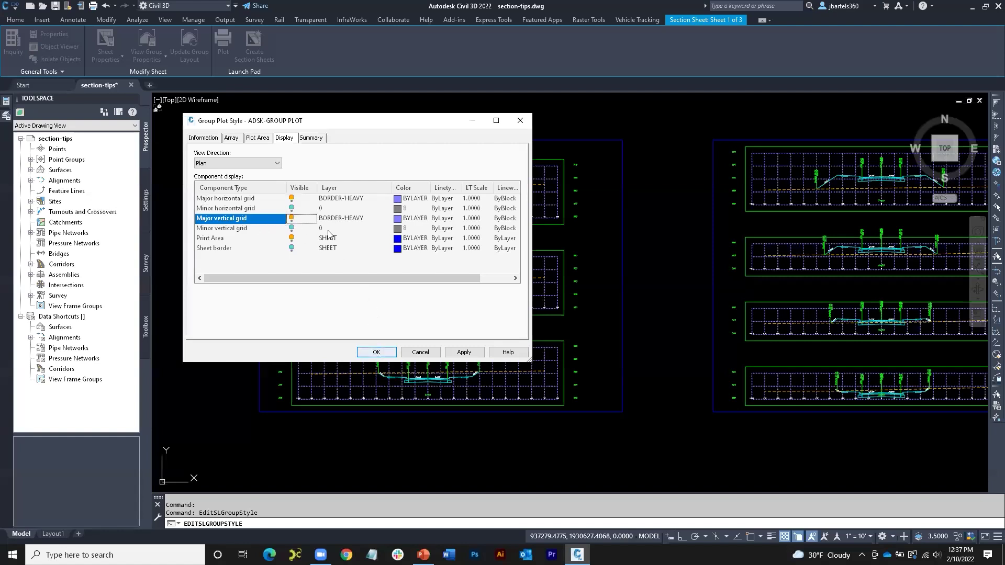
{"action": "left_click", "coordinate": [464, 352]}
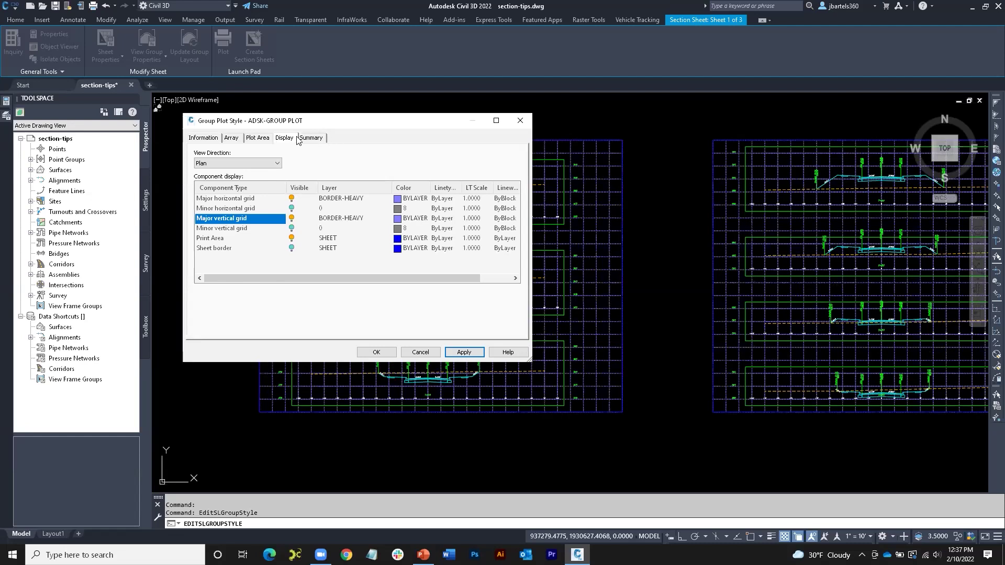
{"action": "left_click", "coordinate": [252, 138]}
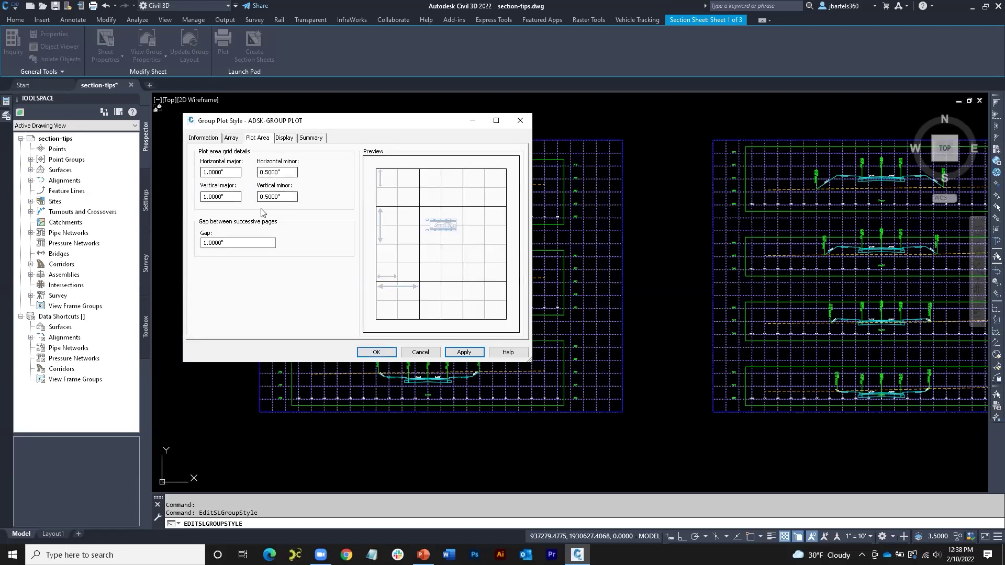
{"action": "left_click", "coordinate": [374, 353]}
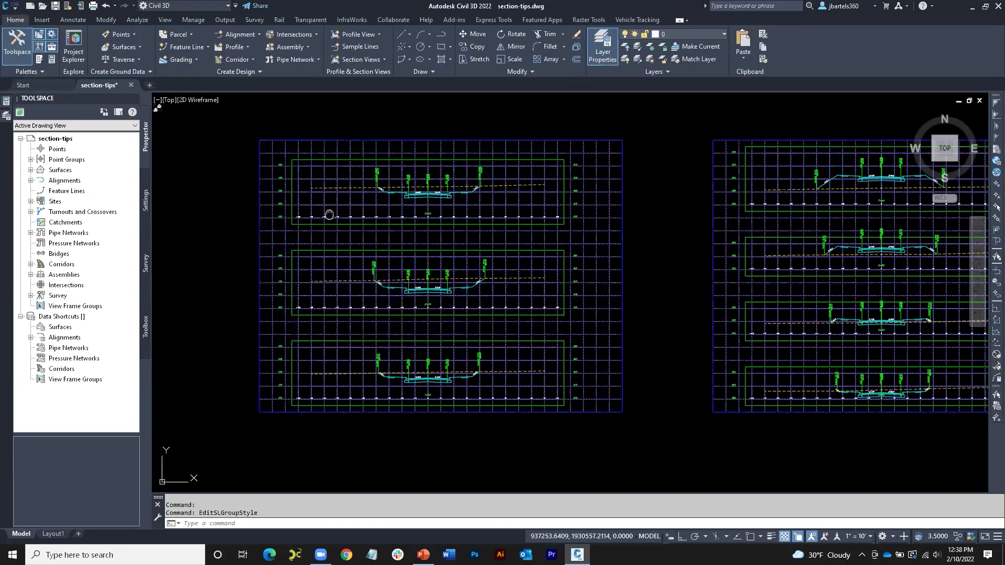
Turn off Grid Horizontal Major, Grid Horizontal Minor and Grid Vertical Major in the 3+00 section view's style and inspect the second sheet.
{"action": "middle_click_drag", "start_coordinate": [328, 214], "coordinate": [370, 225]}
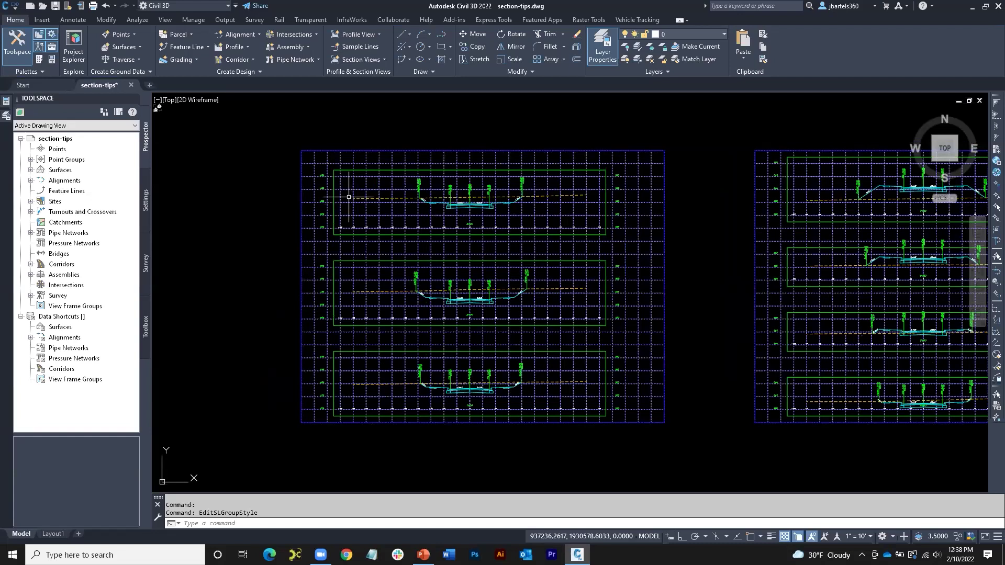
{"action": "left_click", "coordinate": [346, 169]}
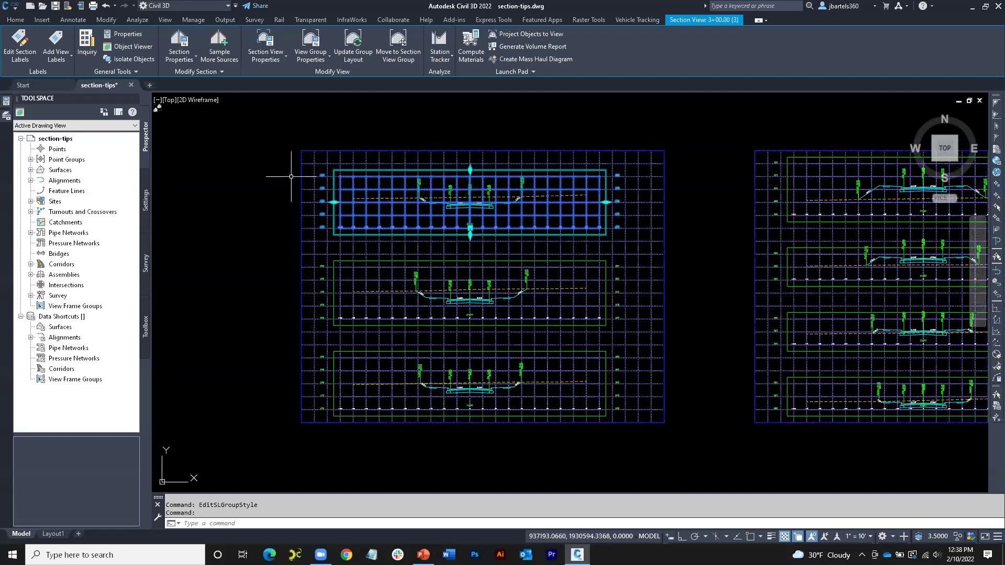
{"action": "right_click", "coordinate": [268, 176]}
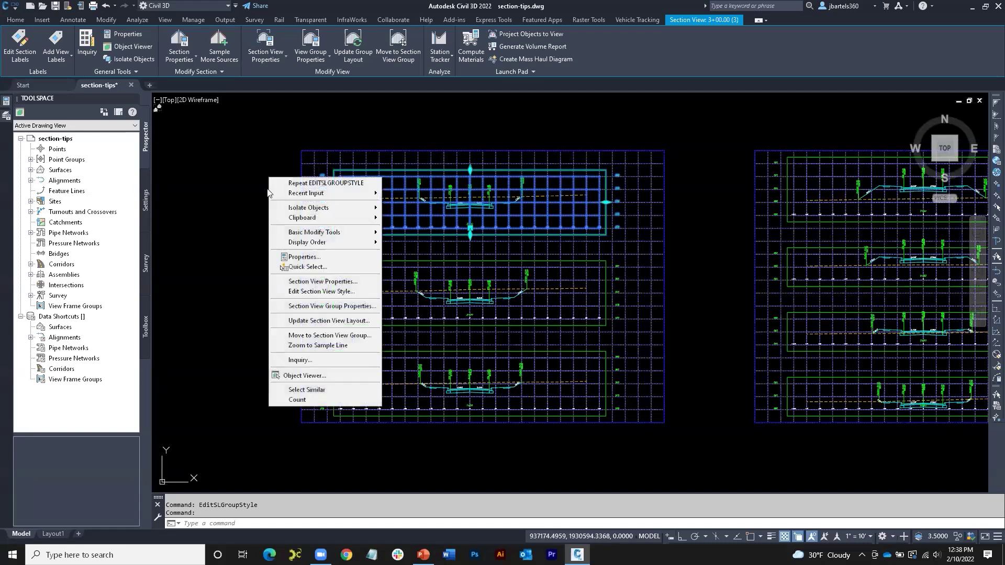
{"action": "left_click", "coordinate": [285, 293]}
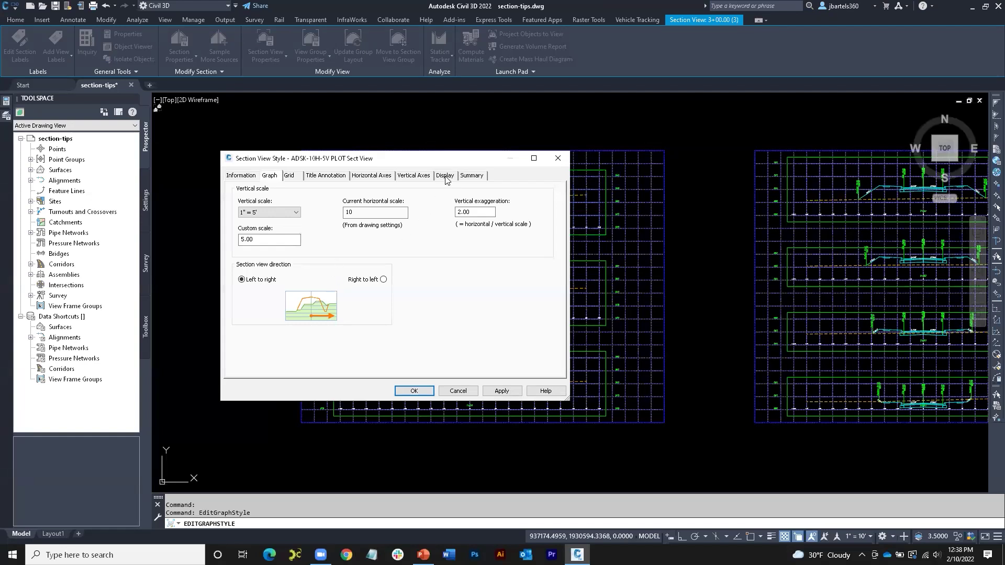
{"action": "left_click", "coordinate": [445, 176]}
{"action": "scroll", "coordinate": [347, 273], "scroll_direction": "down", "scroll_amount": 6}
{"action": "scroll", "coordinate": [345, 274], "scroll_direction": "down", "scroll_amount": 4}
{"action": "left_click", "coordinate": [329, 256]}
{"action": "left_click", "coordinate": [329, 266]}
{"action": "left_click", "coordinate": [329, 276]}
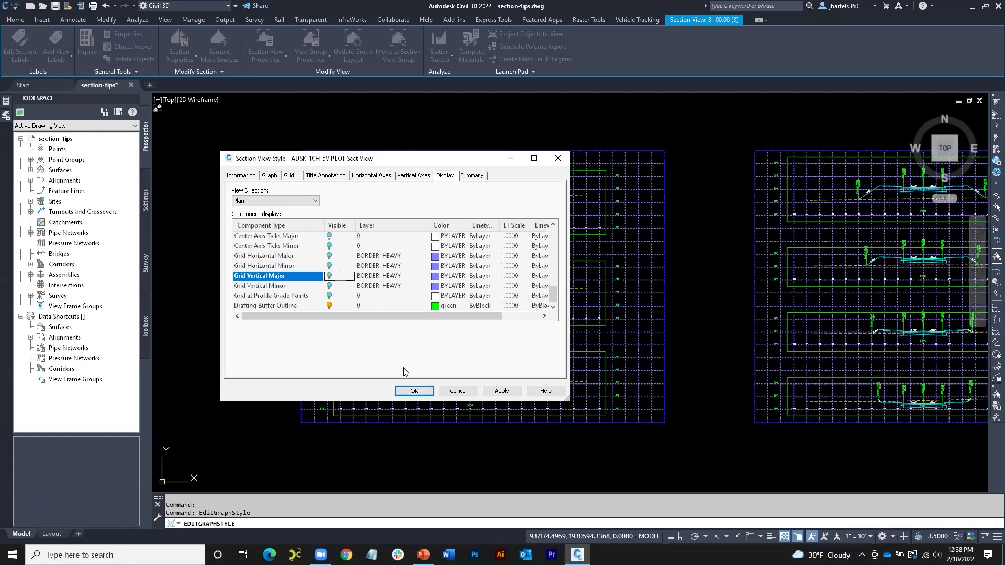
{"action": "left_click", "coordinate": [414, 392]}
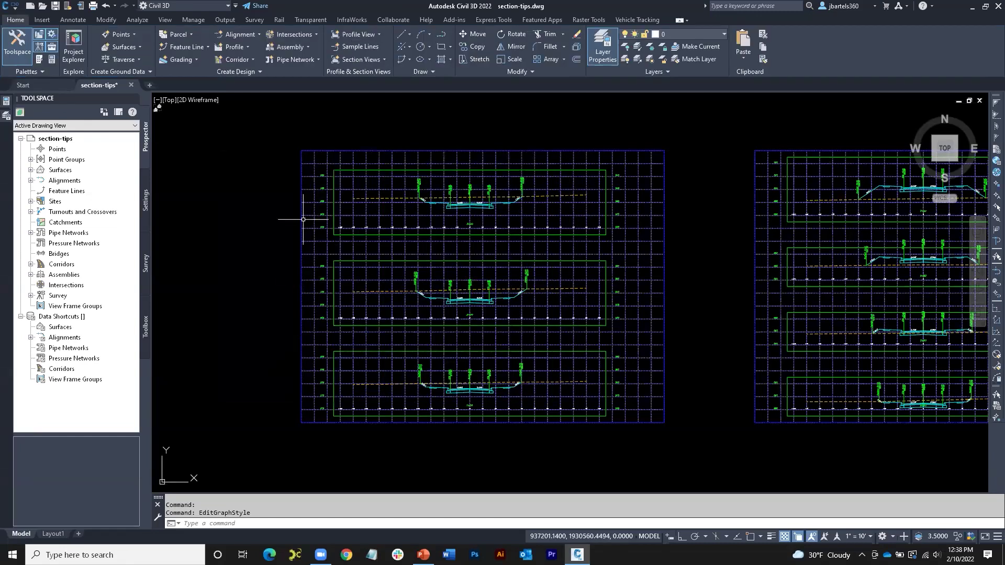
{"action": "middle_click_drag", "start_coordinate": [696, 263], "coordinate": [512, 251]}
{"action": "scroll", "coordinate": [662, 274], "scroll_direction": "up", "scroll_amount": 6}
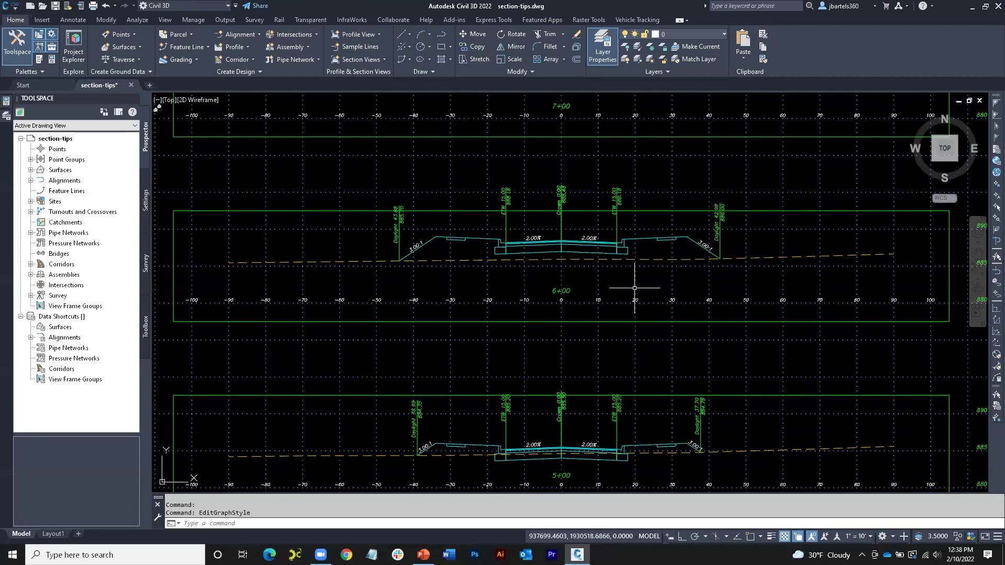
Zoom from the 6+00 section view to its sample line in plan and examine it where it crosses the alignment.
{"action": "middle_click_drag", "start_coordinate": [619, 288], "coordinate": [602, 303]}
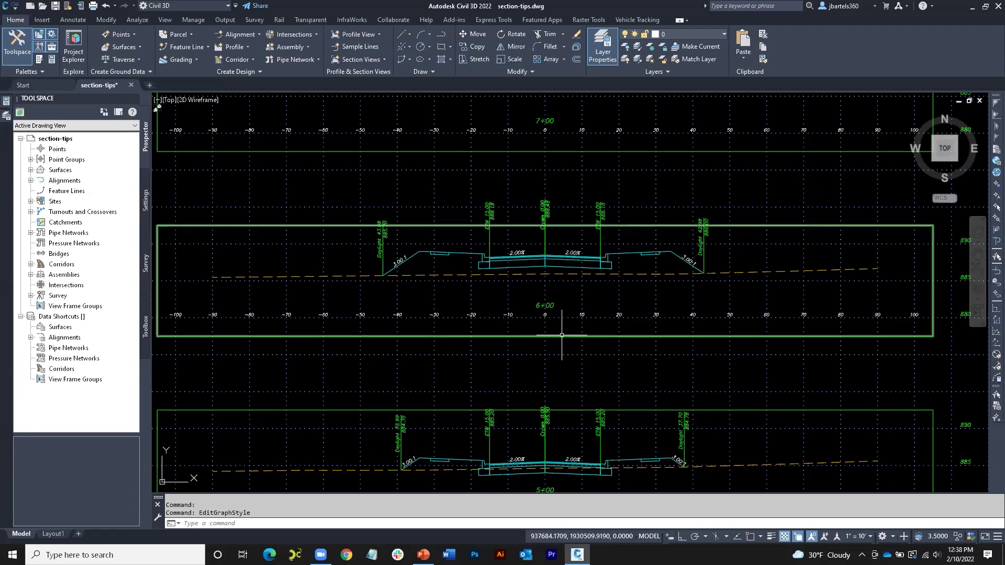
{"action": "mouse_move", "coordinate": [561, 336]}
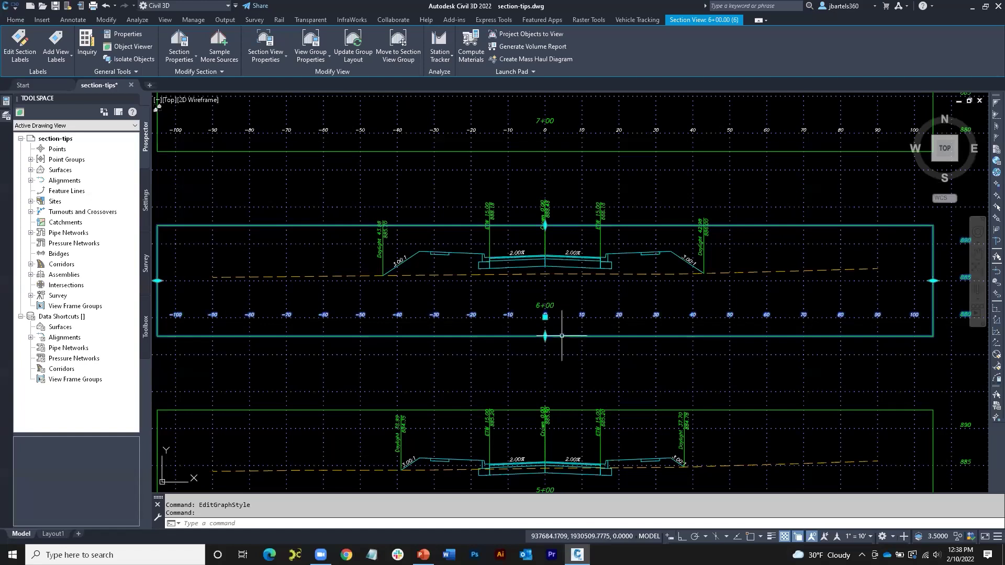
{"action": "right_click", "coordinate": [563, 295]}
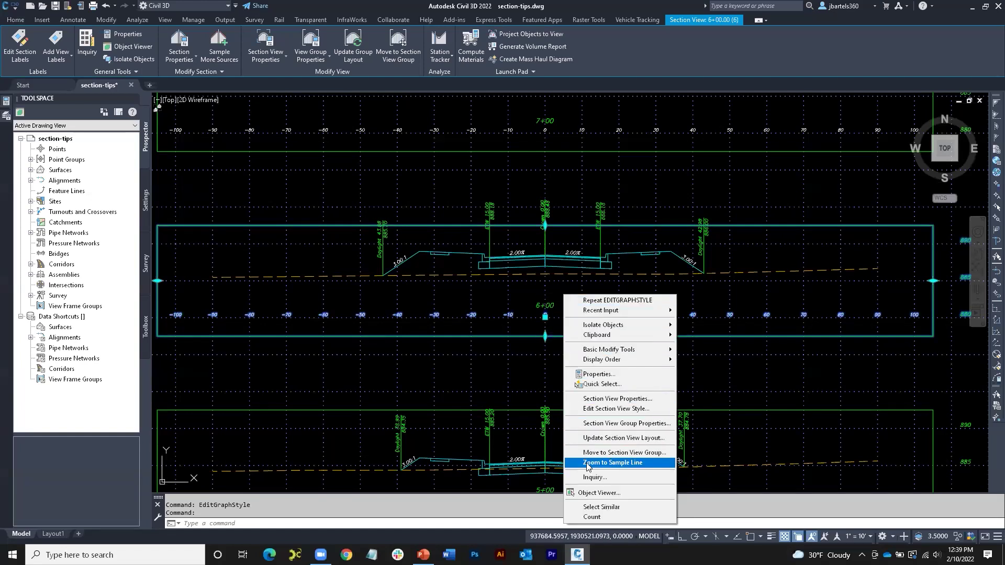
{"action": "left_click", "coordinate": [612, 462]}
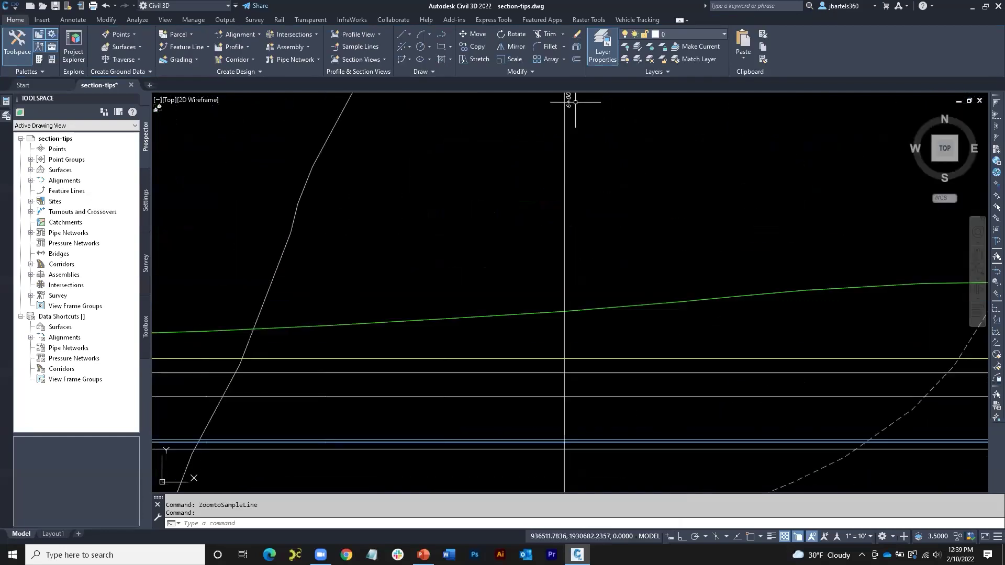
{"action": "middle_click_drag", "start_coordinate": [581, 110], "coordinate": [567, 205]}
{"action": "scroll", "coordinate": [583, 197], "scroll_direction": "down", "scroll_amount": 3}
{"action": "middle_click_drag", "start_coordinate": [606, 299], "coordinate": [593, 150]}
{"action": "key", "text": "Escape"}
{"action": "key", "text": "Escape"}
{"action": "mouse_move", "coordinate": [687, 318]}
{"action": "middle_mouse_down"}
{"action": "mouse_move", "coordinate": [382, 312]}
{"action": "mouse_move", "coordinate": [714, 295]}
{"action": "middle_mouse_up"}
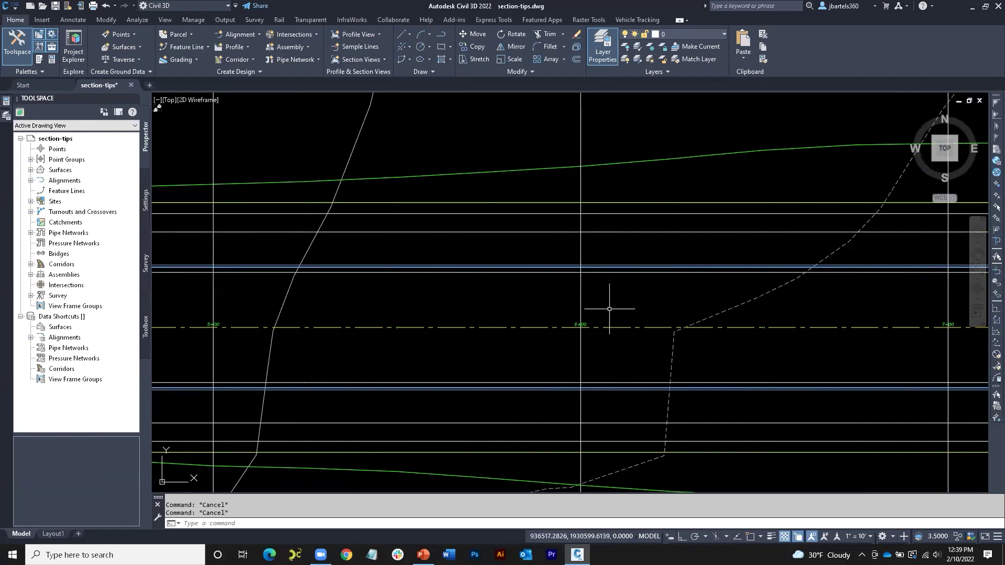
Zoom from the 6+00 sample line back to its section view and view the surrounding sheet.
{"action": "left_click", "coordinate": [580, 292]}
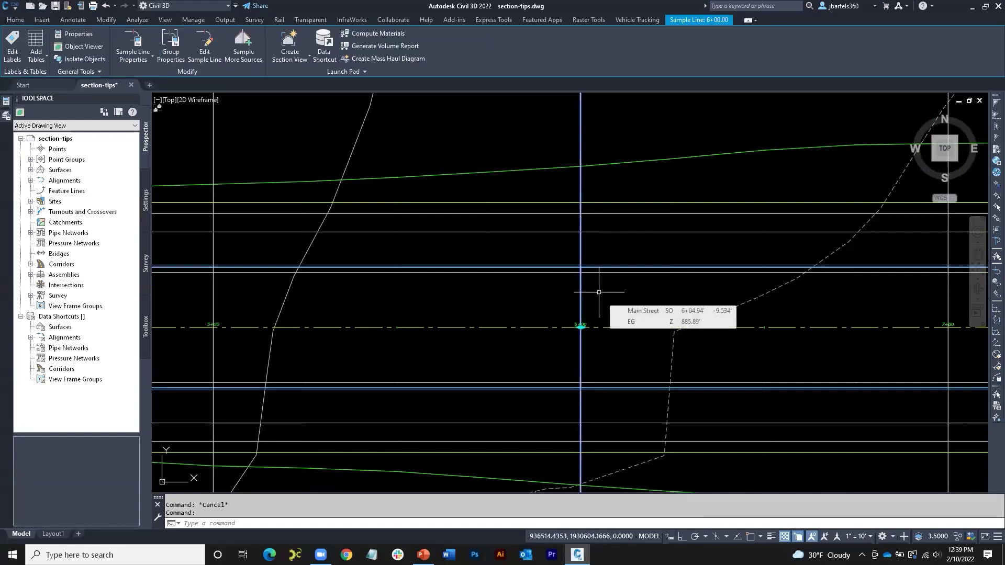
{"action": "right_click", "coordinate": [599, 292]}
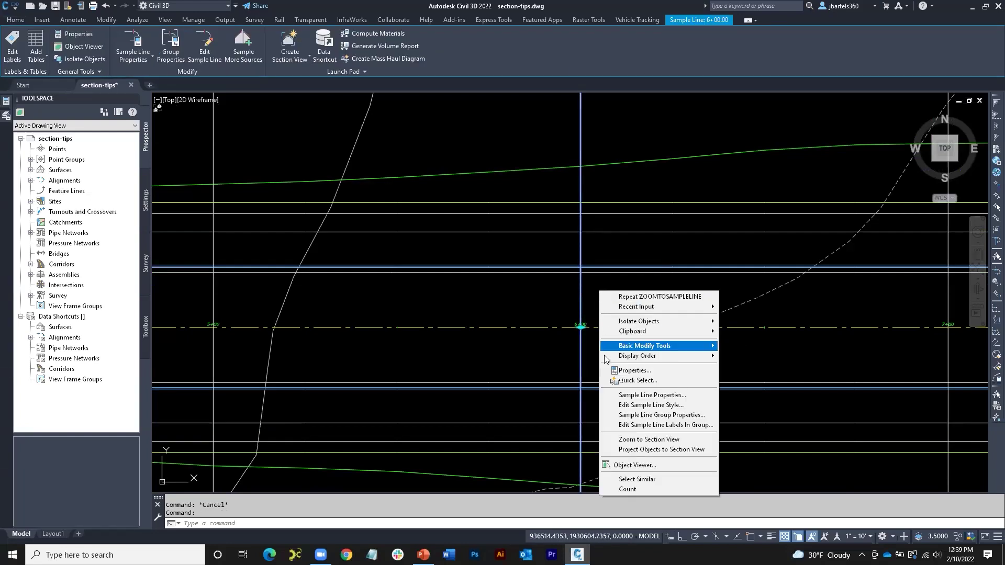
{"action": "left_click", "coordinate": [623, 440]}
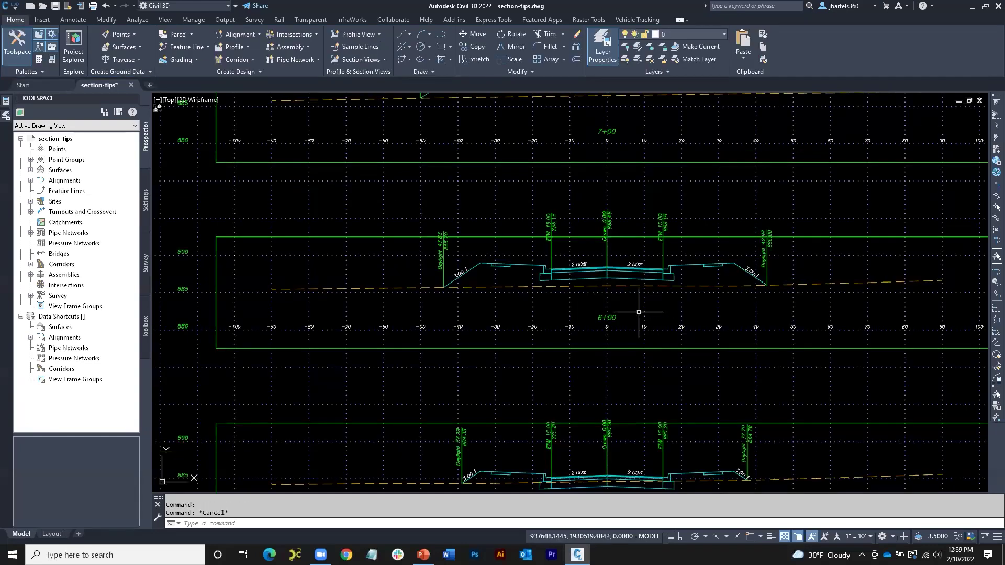
{"action": "scroll", "coordinate": [638, 312], "scroll_direction": "down", "scroll_amount": 3}
{"action": "middle_click_drag", "start_coordinate": [612, 262], "coordinate": [663, 278]}
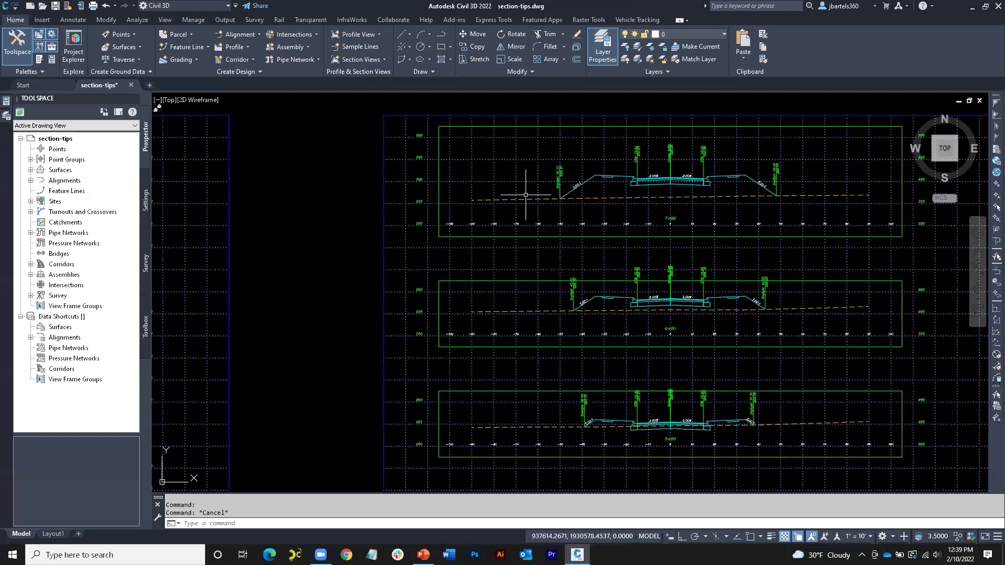
Turn off drawing of the EG section in the 7+00 section view's properties, apply it, and turn it back on.
{"action": "left_click", "coordinate": [538, 158]}
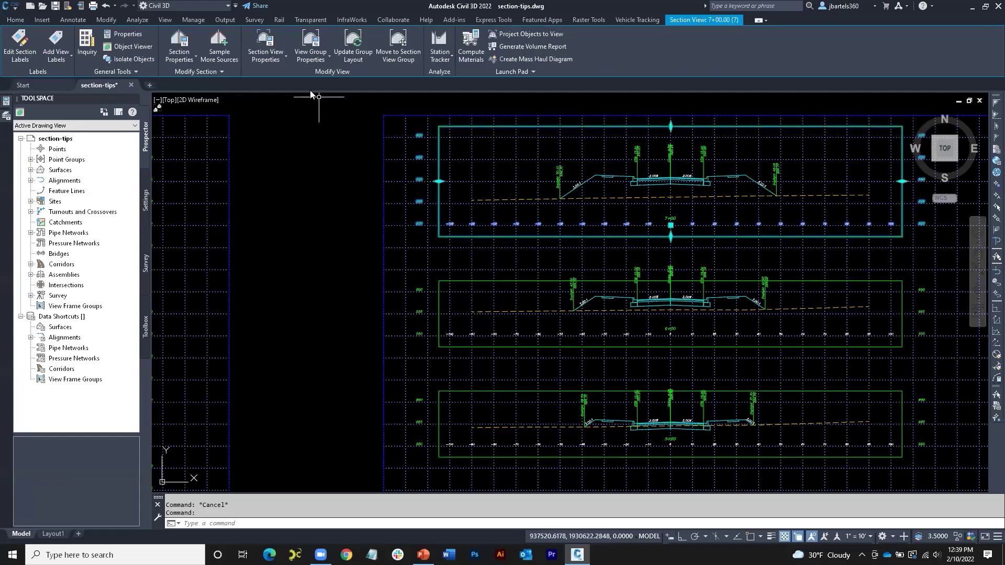
{"action": "left_click", "coordinate": [266, 38]}
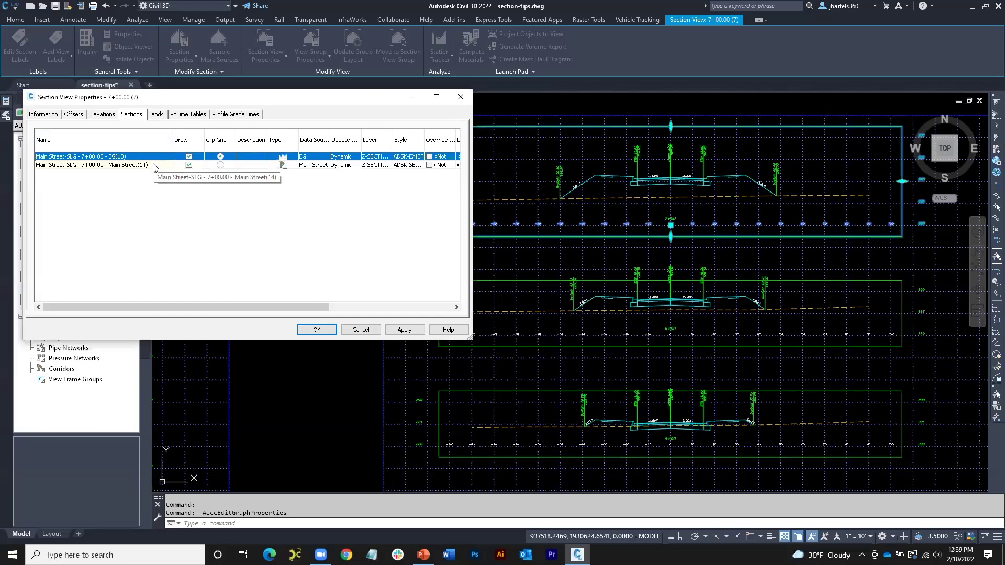
{"action": "left_click", "coordinate": [189, 157]}
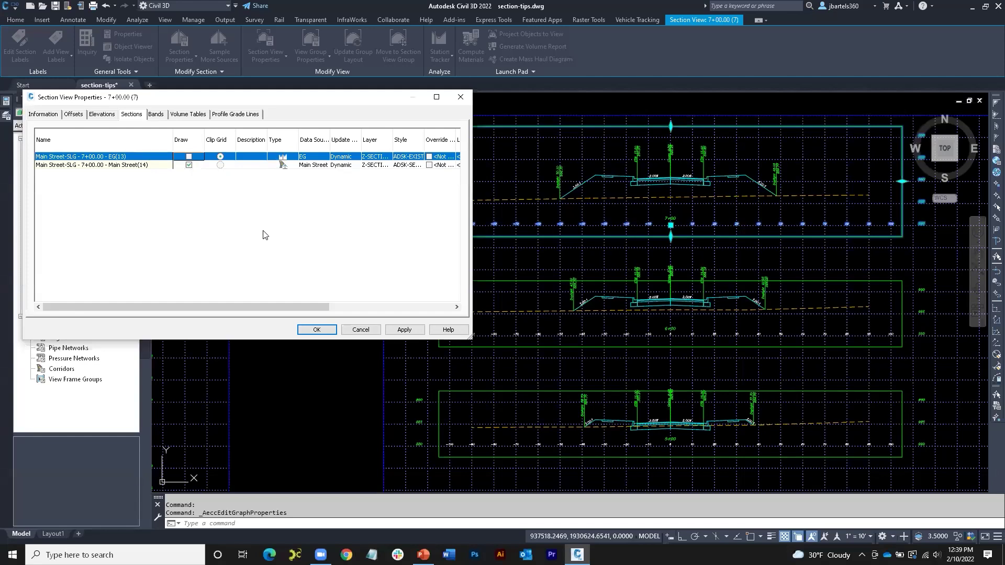
{"action": "left_click", "coordinate": [403, 329]}
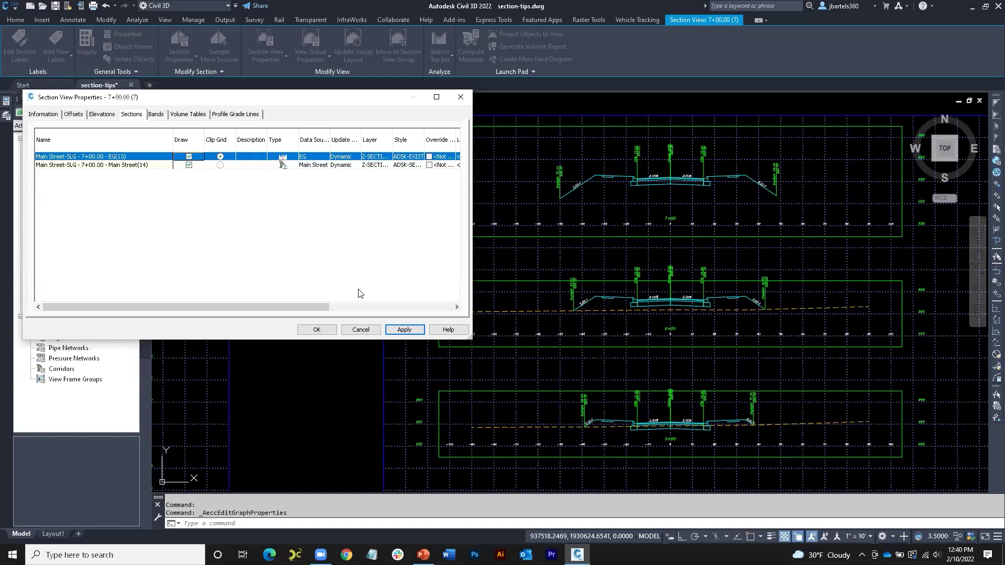
{"action": "left_click", "coordinate": [399, 331]}
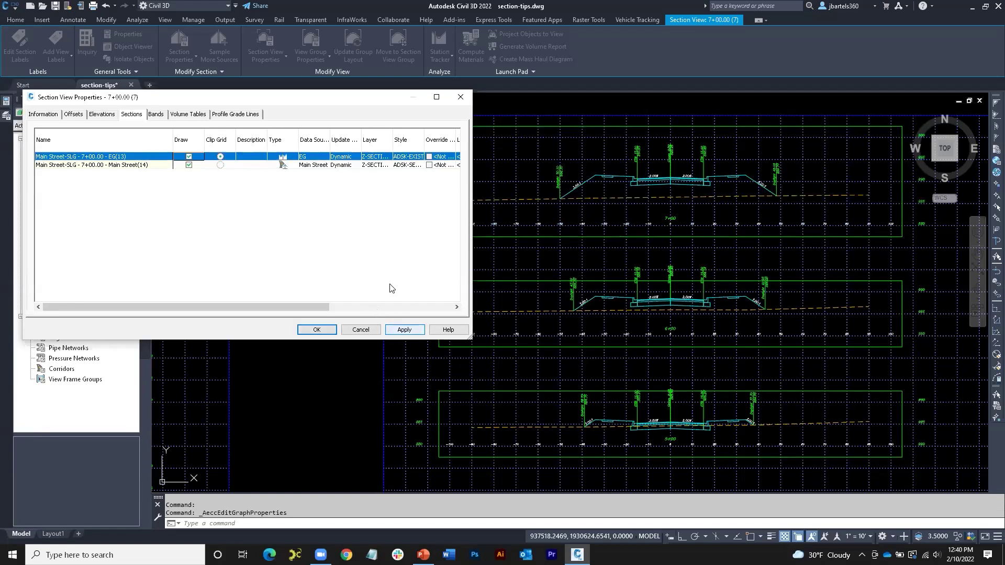
Set the EG section's style to ADSK-PROP in the 7+00 section view and apply it.
{"action": "left_click", "coordinate": [412, 160]}
{"action": "left_click", "coordinate": [316, 180]}
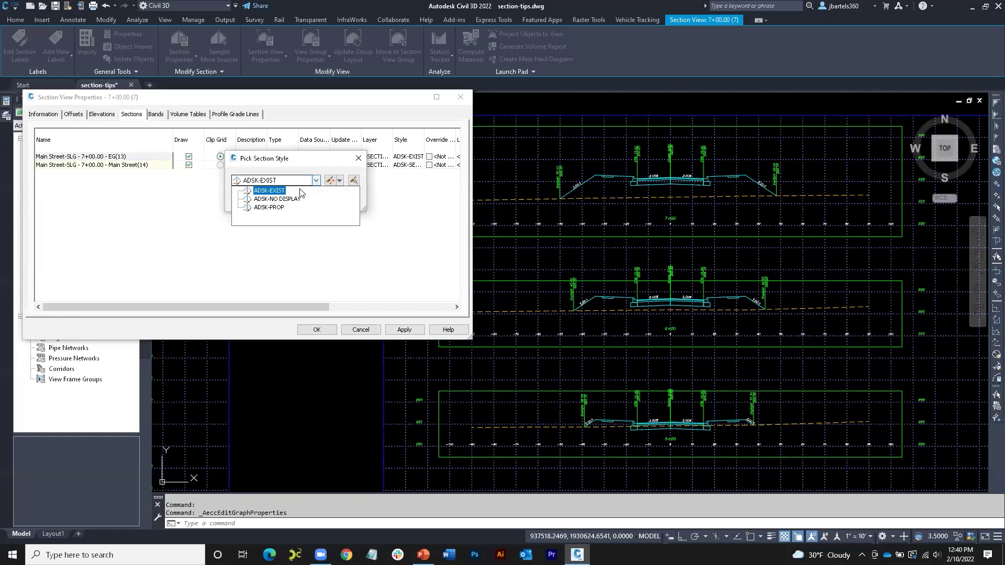
{"action": "left_click", "coordinate": [269, 207]}
{"action": "left_click", "coordinate": [250, 200]}
{"action": "left_click", "coordinate": [406, 330]}
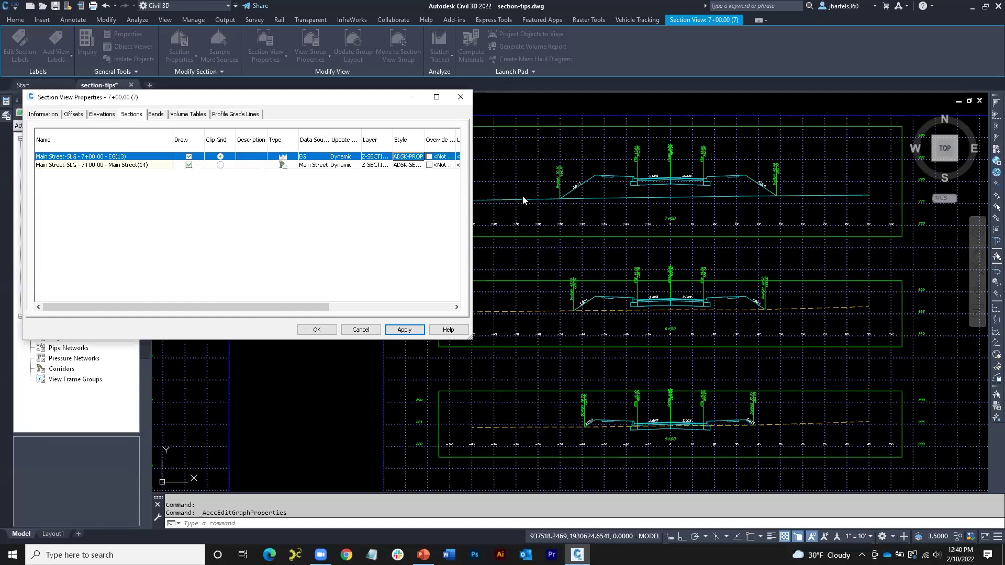
Return the 7+00 section view's EG section to the ADSK-EXIST style and close the section view properties.
{"action": "left_click", "coordinate": [412, 157]}
{"action": "left_click", "coordinate": [306, 181]}
{"action": "left_click", "coordinate": [267, 190]}
{"action": "left_click", "coordinate": [252, 200]}
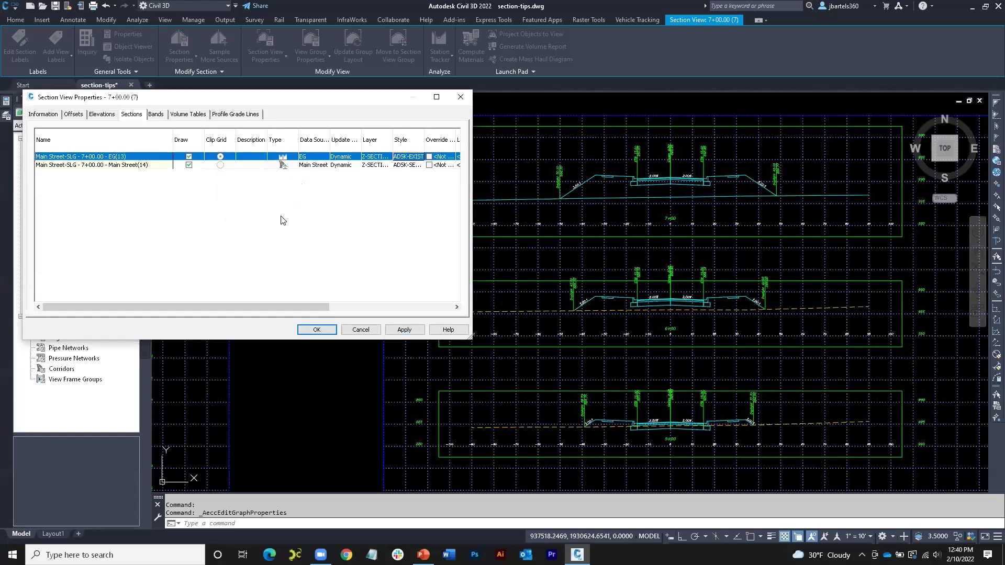
{"action": "left_click", "coordinate": [405, 330]}
{"action": "left_click", "coordinate": [319, 329]}
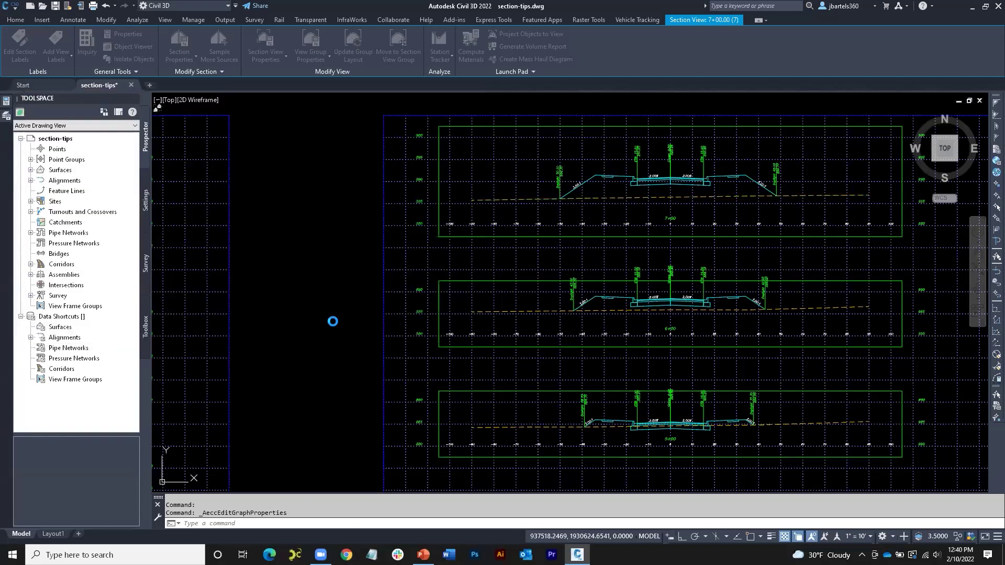
{"action": "scroll", "coordinate": [319, 213], "scroll_direction": "down", "scroll_amount": 3}
{"action": "middle_click_drag", "start_coordinate": [319, 225], "coordinate": [410, 235]}
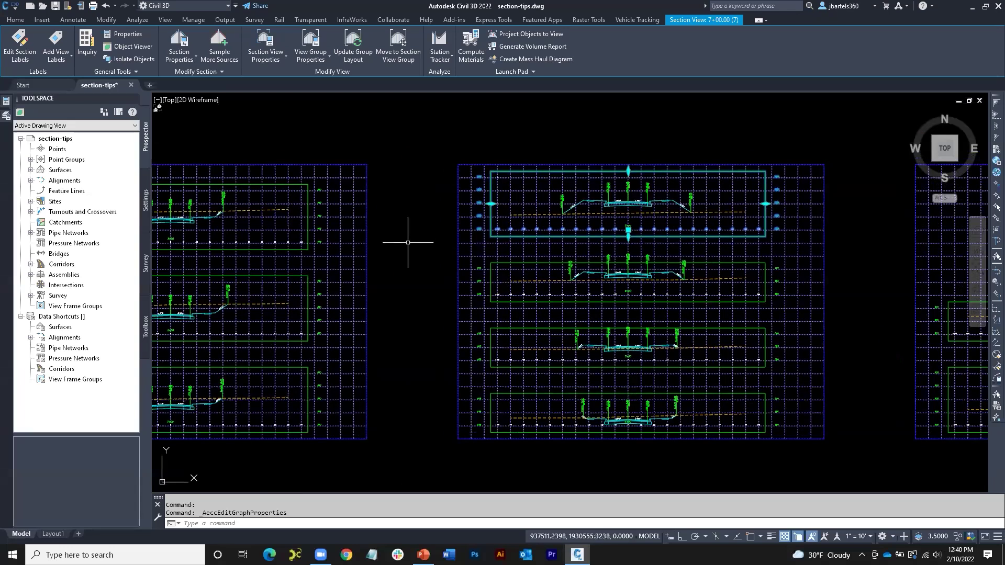
{"action": "key", "text": "Escape"}
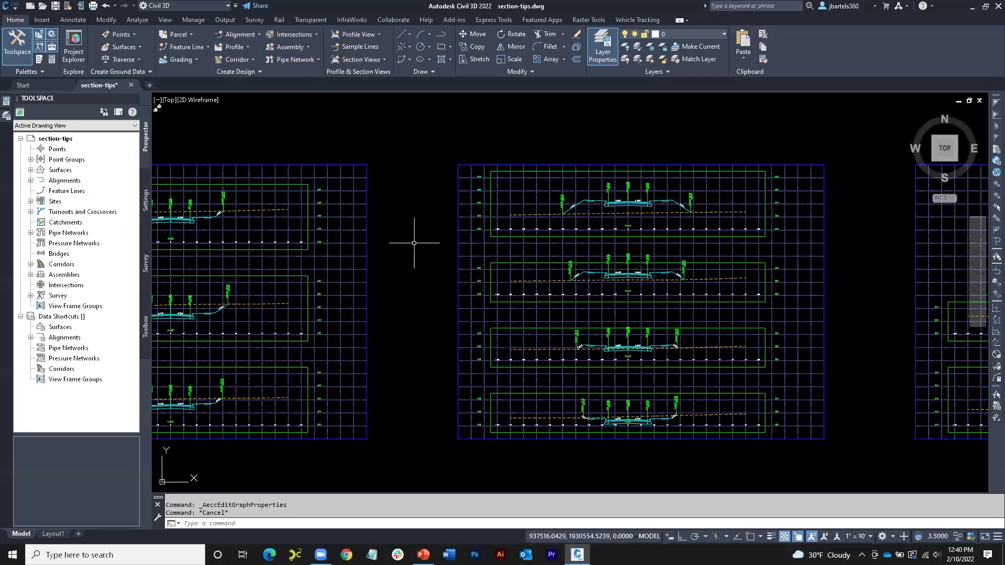
Turn off drawing of the EG sections for the whole section view group, apply it, and turn them back on.
{"action": "left_click", "coordinate": [518, 172]}
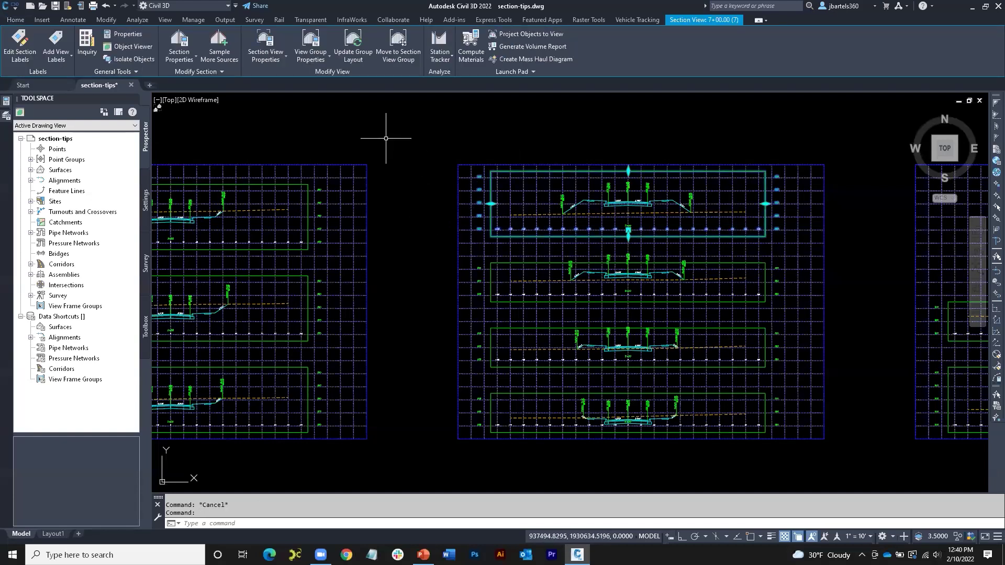
{"action": "left_click", "coordinate": [317, 56]}
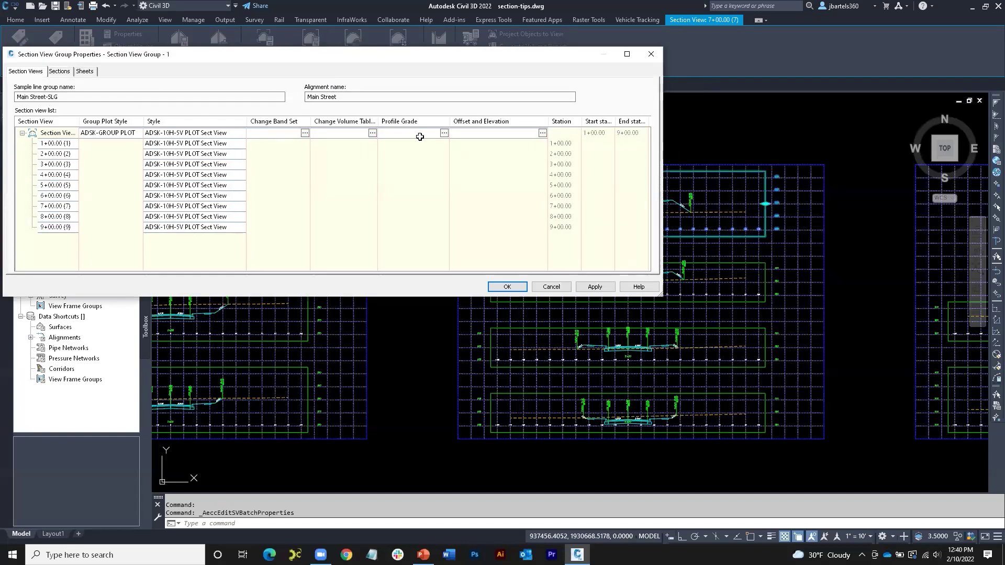
{"action": "left_click", "coordinate": [62, 71]}
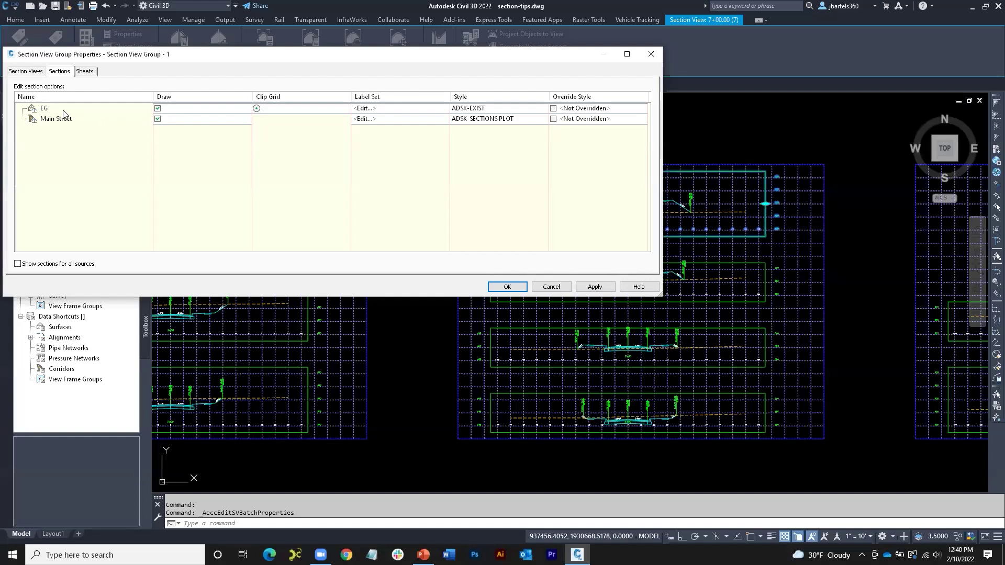
{"action": "left_click", "coordinate": [158, 108]}
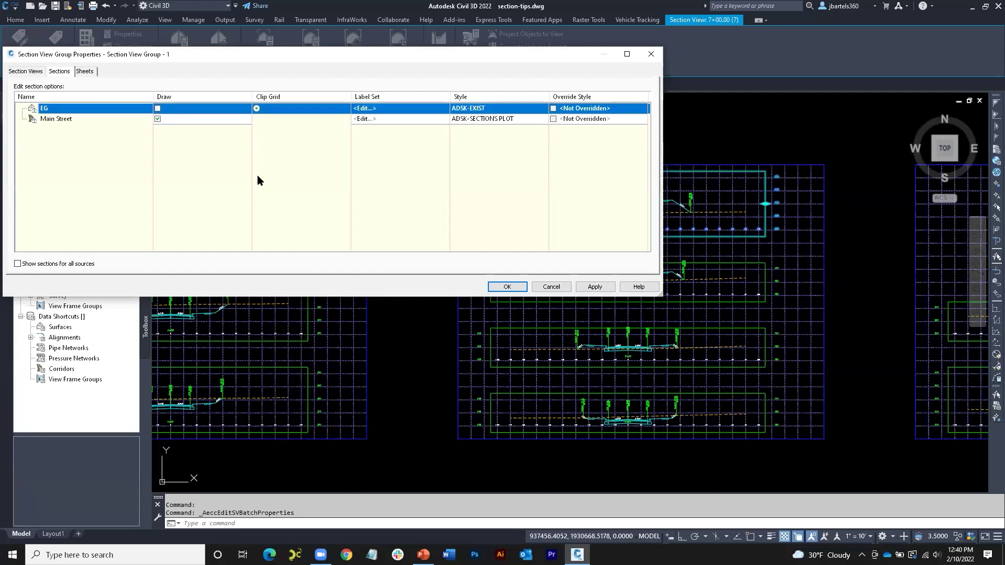
{"action": "left_click", "coordinate": [594, 287]}
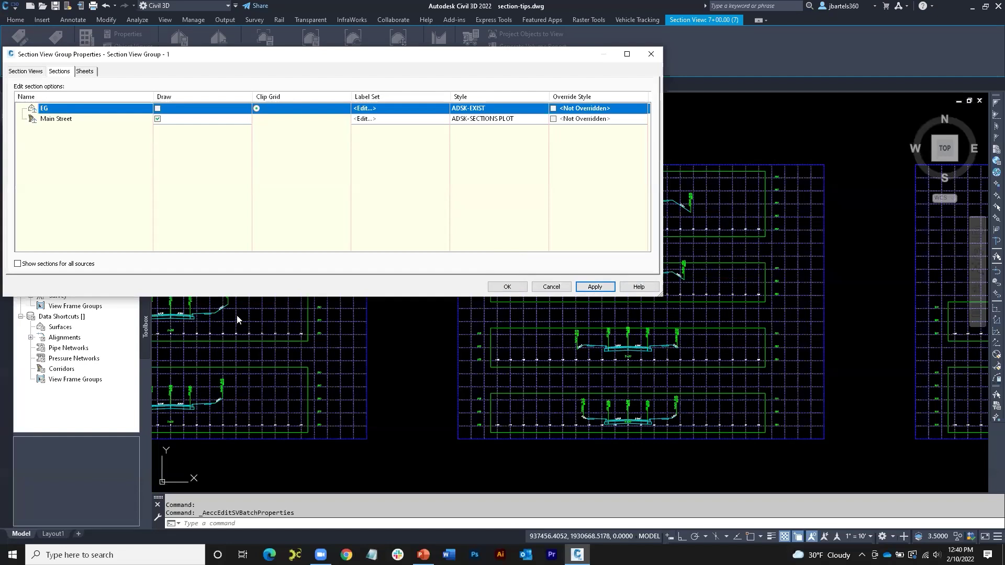
{"action": "left_click", "coordinate": [158, 109]}
{"action": "left_click", "coordinate": [588, 285]}
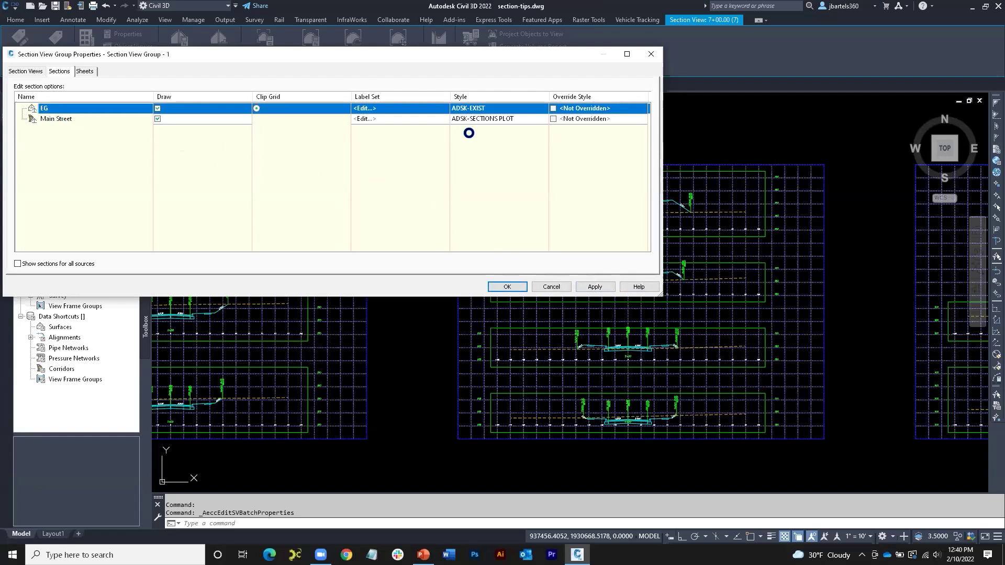
Apply the ADSK-CORRIDOR code set style to the Main Street sections of the whole section view group.
{"action": "left_click", "coordinate": [482, 120]}
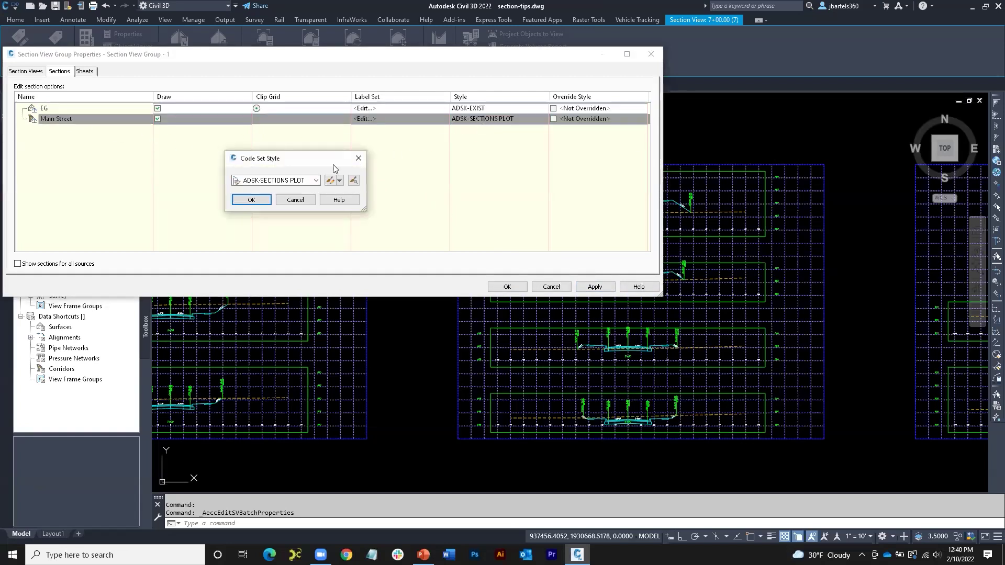
{"action": "left_click", "coordinate": [316, 180]}
{"action": "left_click", "coordinate": [292, 196]}
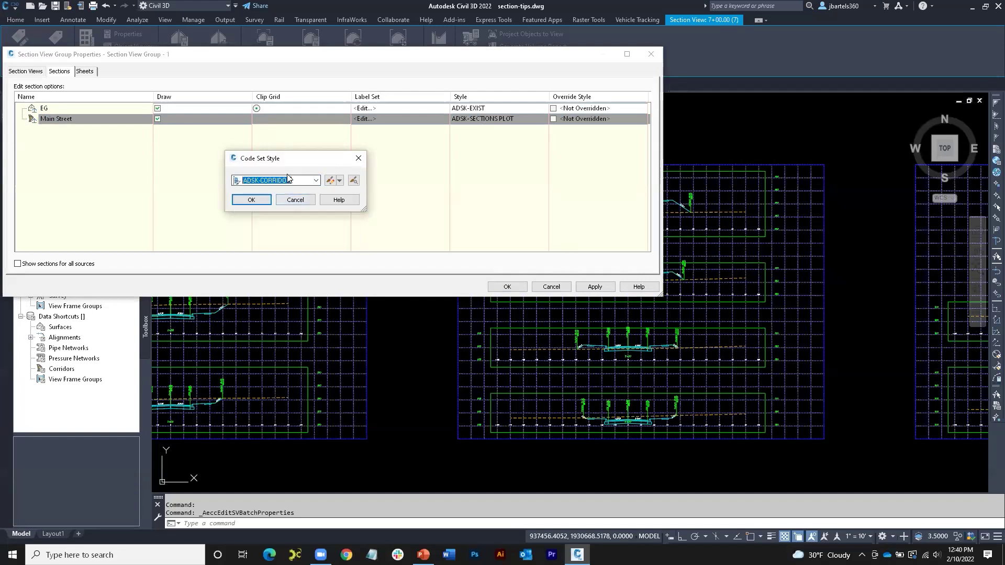
{"action": "left_click", "coordinate": [258, 202]}
{"action": "left_click", "coordinate": [593, 286]}
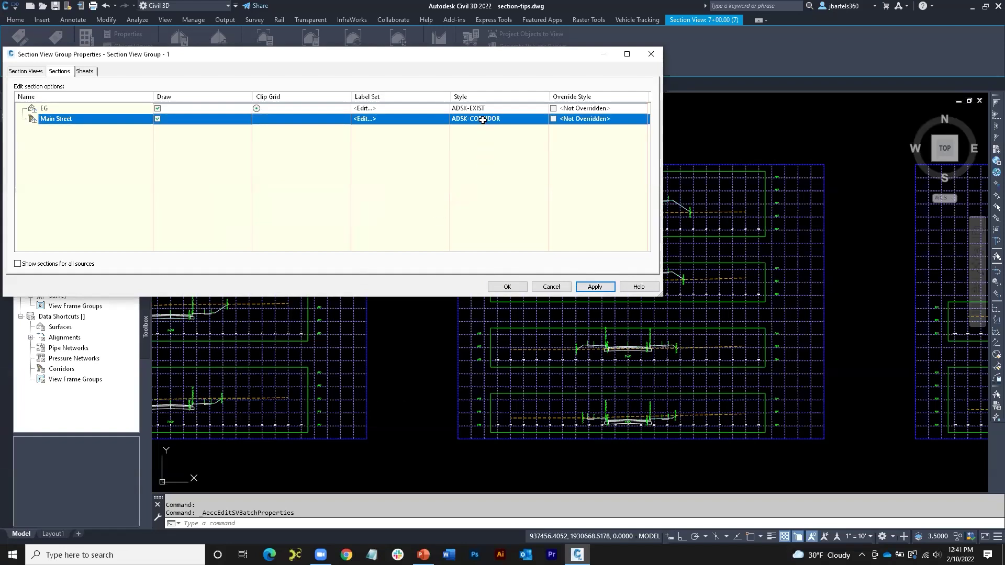
Return the group's Main Street sections to the ADSK-SECTIONS PLOT code set style and close the group properties.
{"action": "left_click", "coordinate": [482, 120]}
{"action": "left_click", "coordinate": [316, 180]}
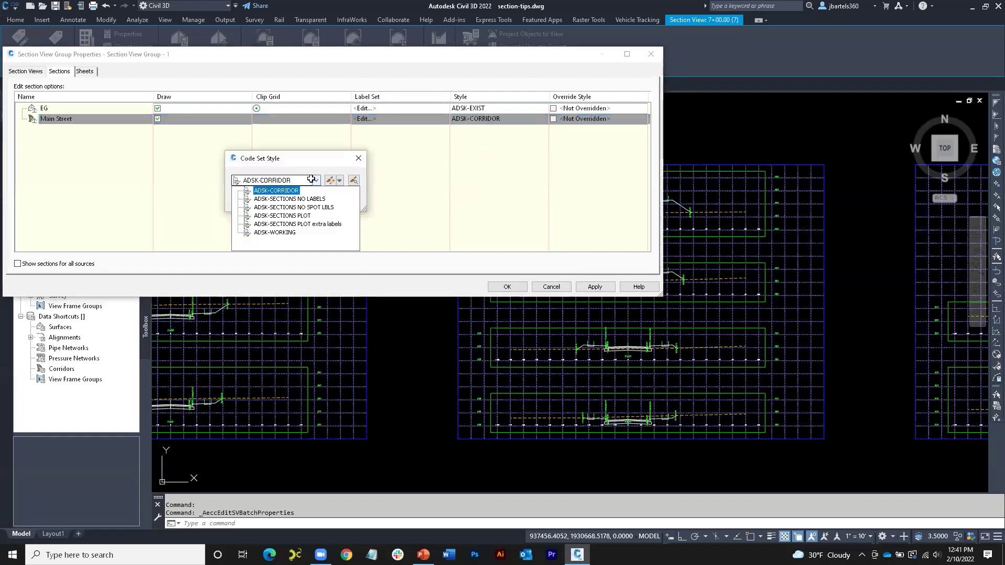
{"action": "left_click", "coordinate": [296, 216]}
{"action": "left_click", "coordinate": [256, 198]}
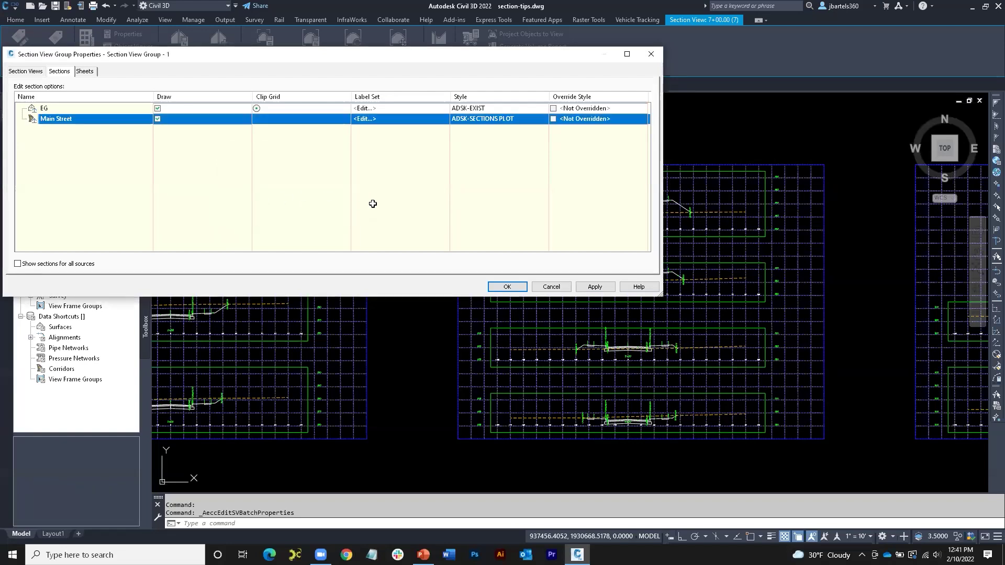
{"action": "left_click", "coordinate": [613, 287]}
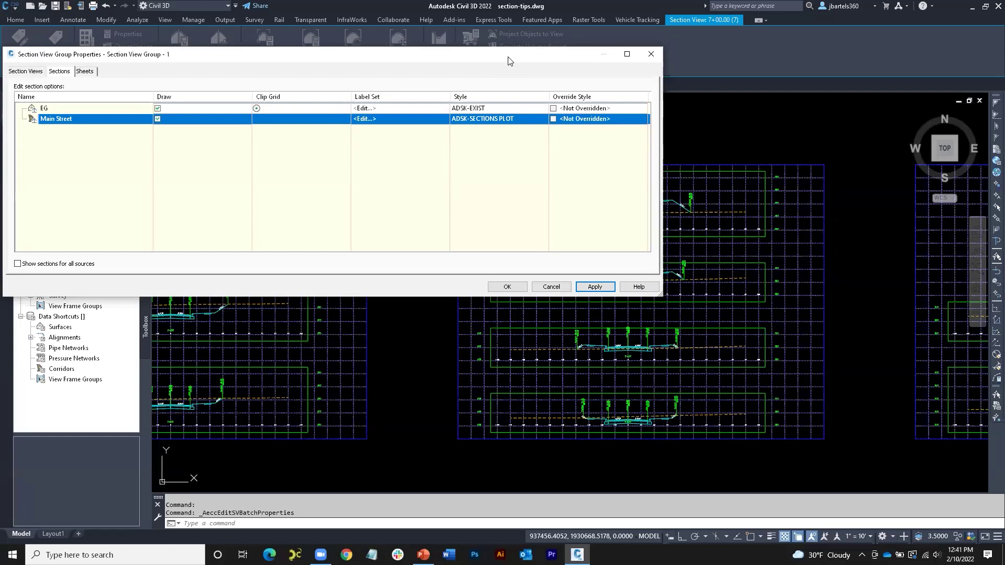
{"action": "left_click_drag", "start_coordinate": [508, 60], "coordinate": [600, 123]}
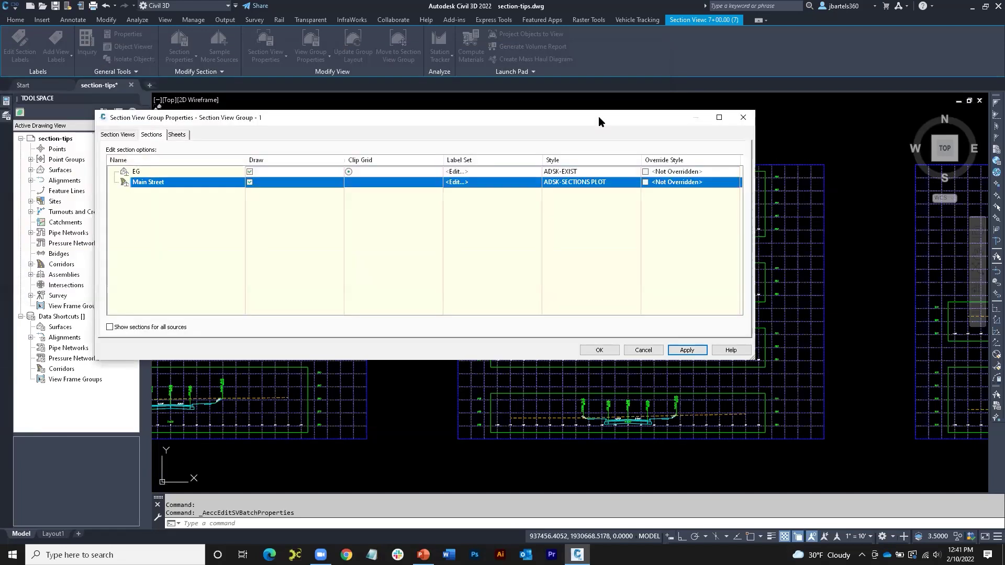
{"action": "left_click", "coordinate": [600, 350]}
{"action": "scroll", "coordinate": [597, 283], "scroll_direction": "up", "scroll_amount": 3}
{"action": "middle_click_drag", "start_coordinate": [592, 279], "coordinate": [650, 261]}
{"action": "key", "text": "Escape"}
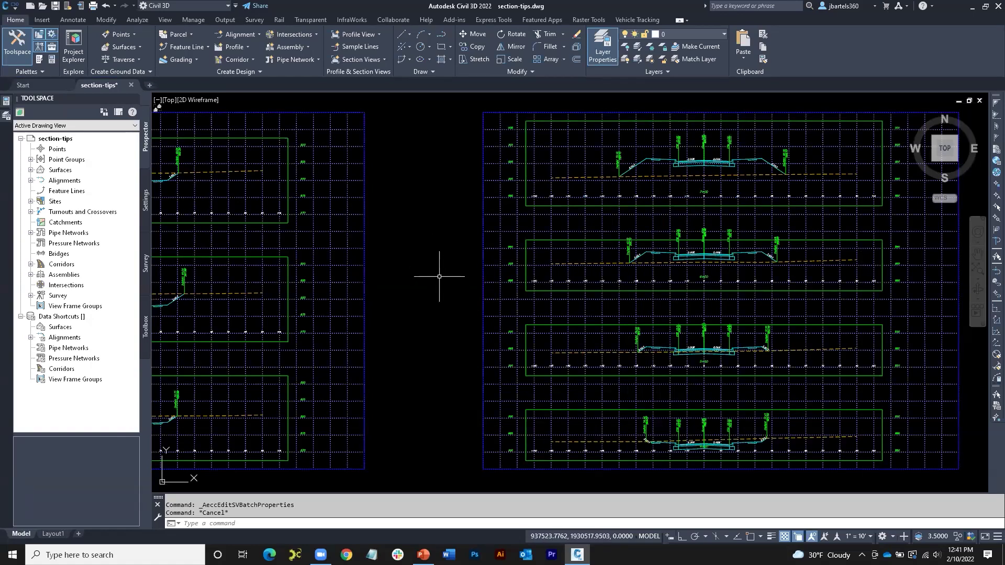
Open the section view group's properties and show the individual EG and Main Street sections for all sources.
{"action": "left_click", "coordinate": [527, 131]}
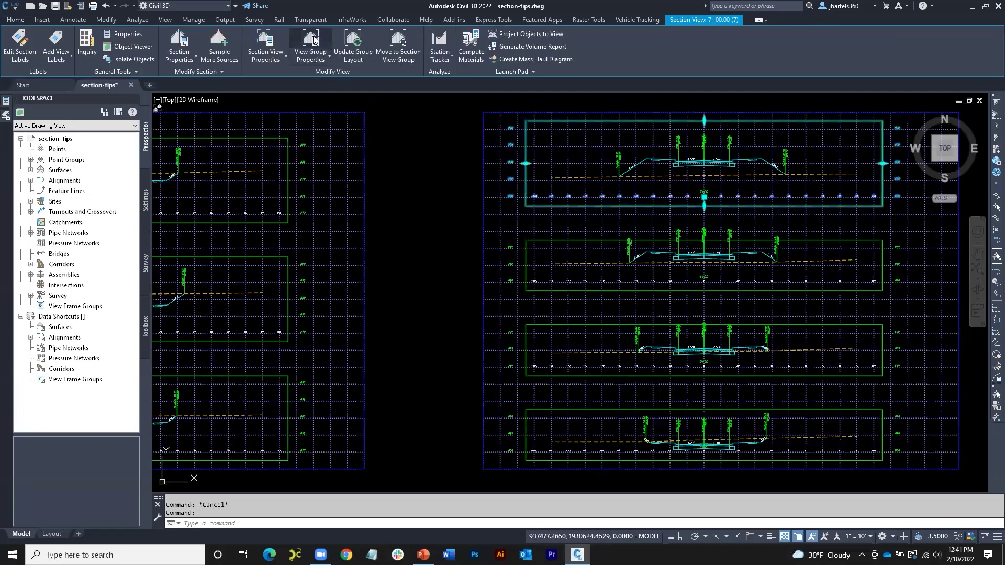
{"action": "left_click", "coordinate": [316, 41]}
{"action": "left_click_drag", "start_coordinate": [402, 117], "coordinate": [314, 73]}
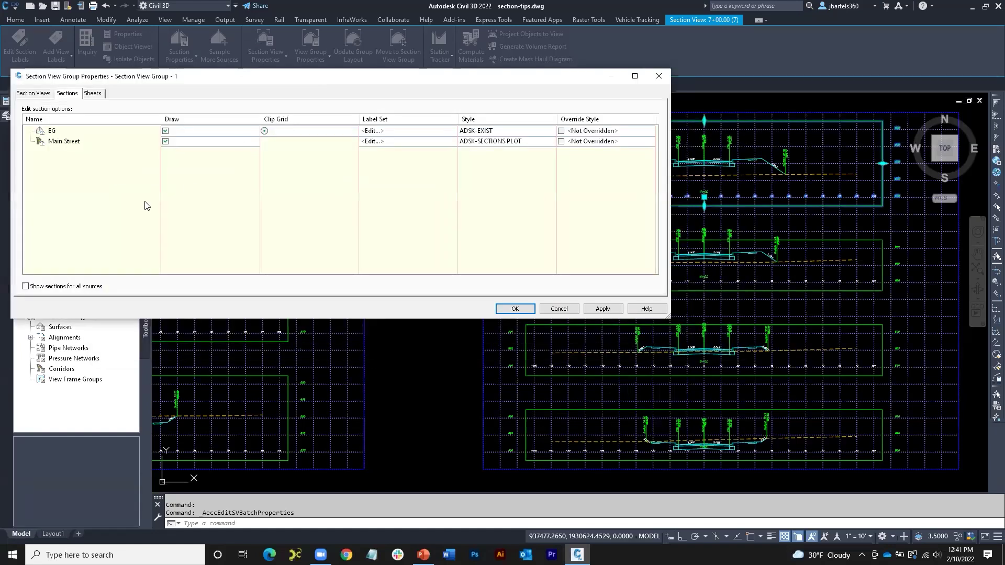
{"action": "left_click", "coordinate": [25, 286]}
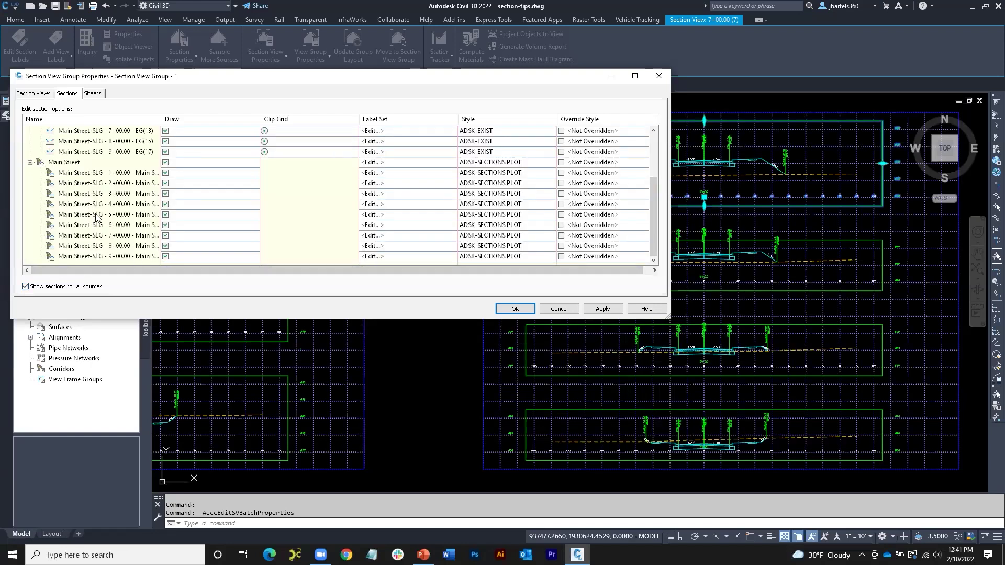
{"action": "left_click", "coordinate": [30, 131]}
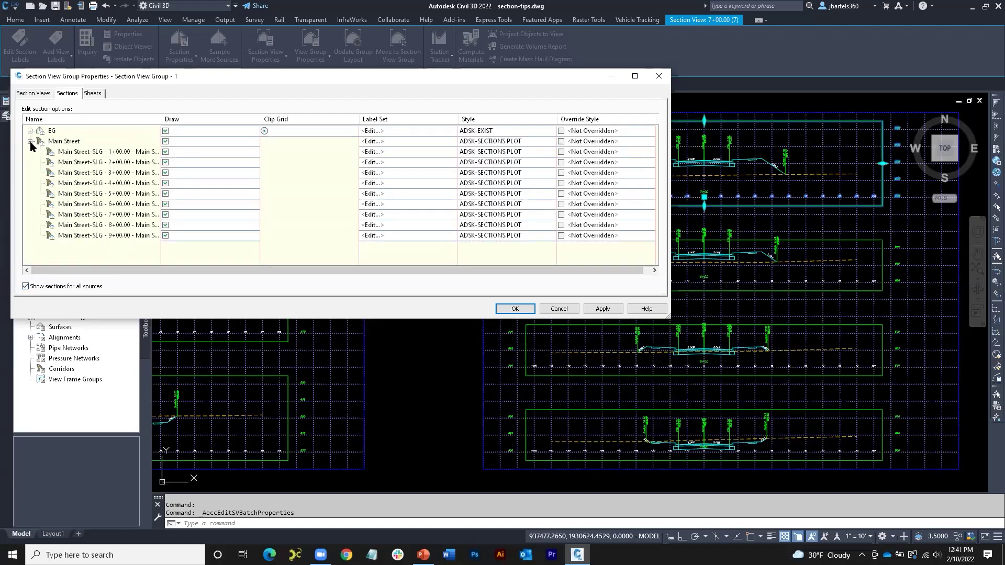
{"action": "left_click", "coordinate": [29, 141]}
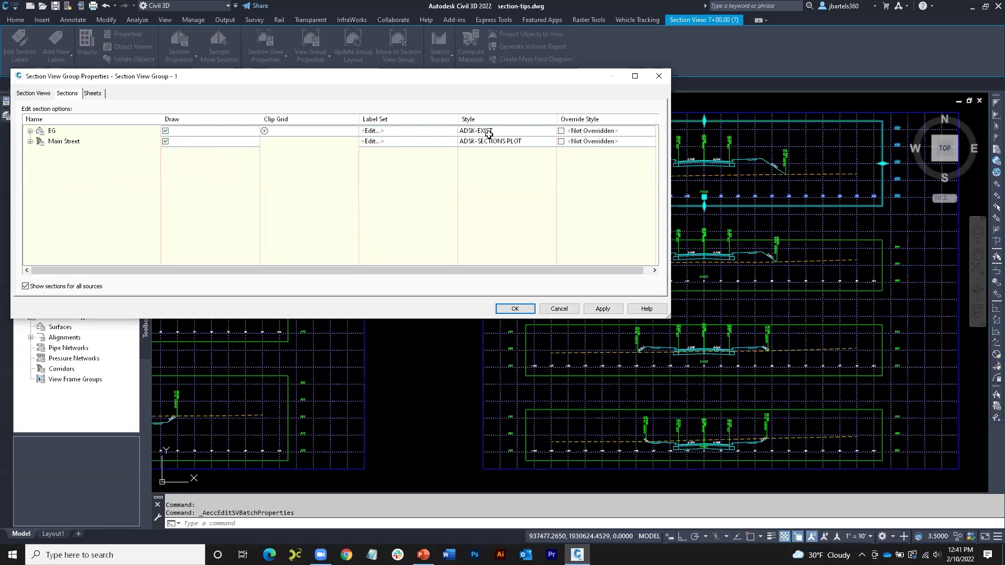
Turn off drawing of the EG sections at 5+00 and 6+00, apply it, and turn them back on.
{"action": "left_click", "coordinate": [30, 131]}
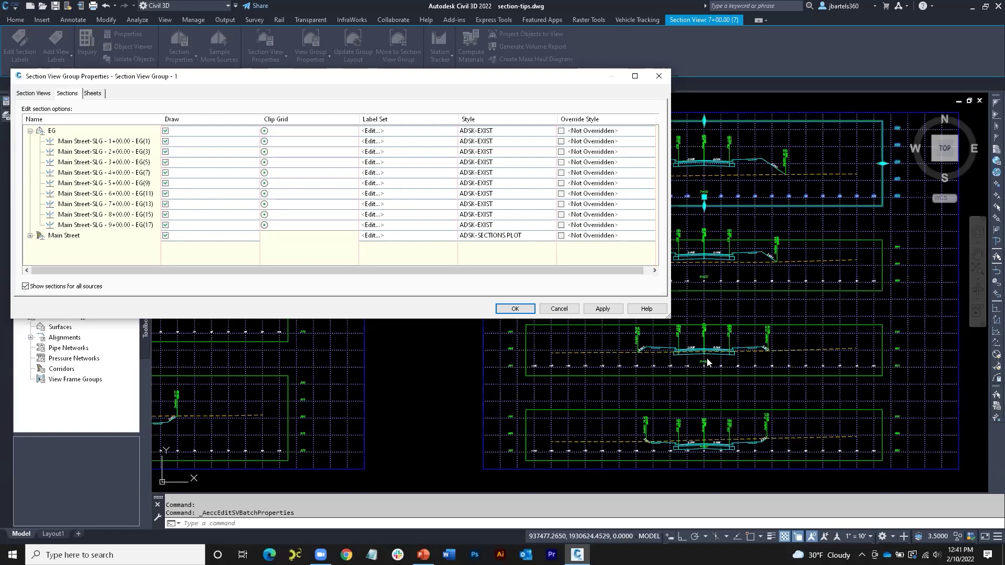
{"action": "left_click", "coordinate": [165, 184]}
{"action": "left_click", "coordinate": [165, 194]}
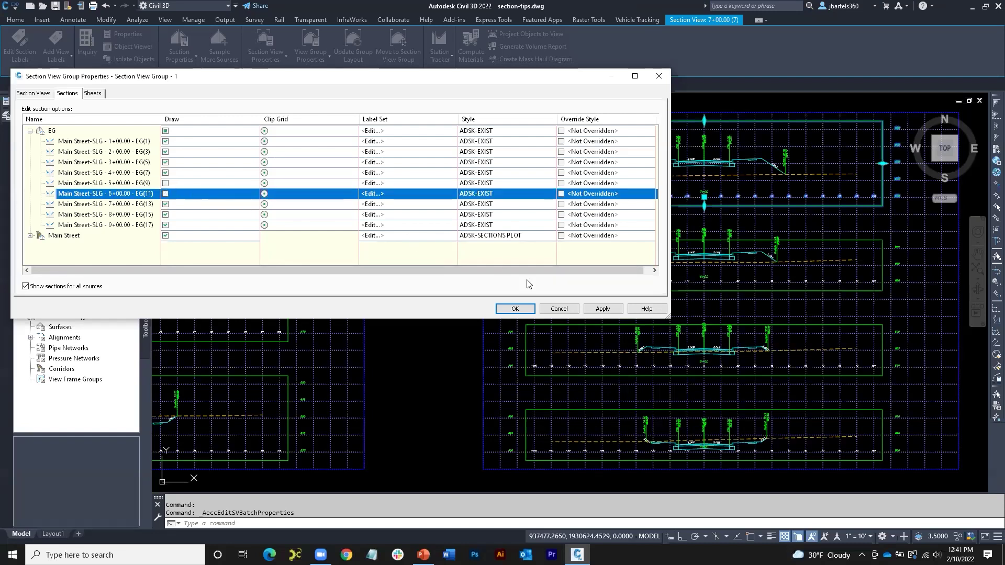
{"action": "left_click", "coordinate": [603, 308]}
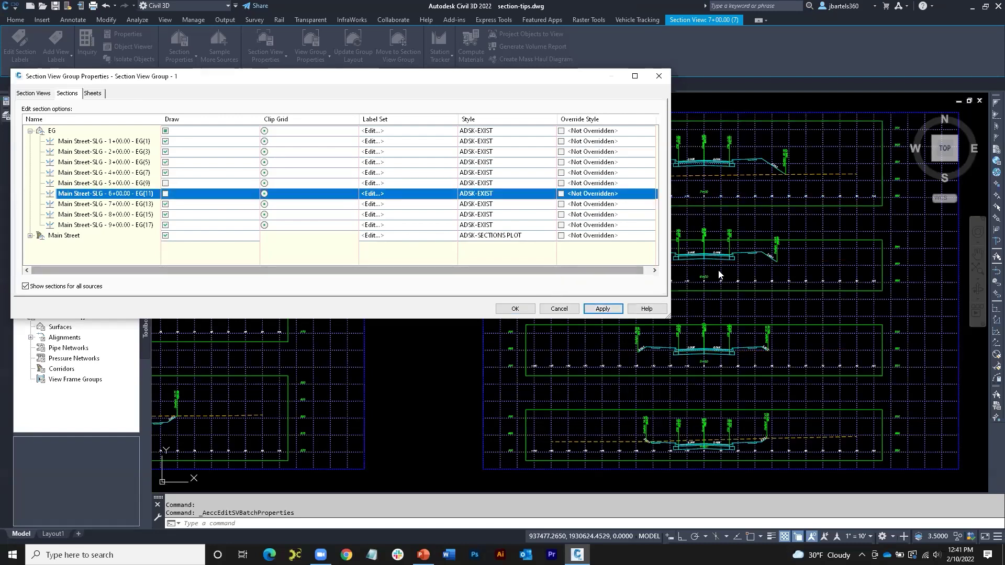
{"action": "left_click", "coordinate": [166, 184]}
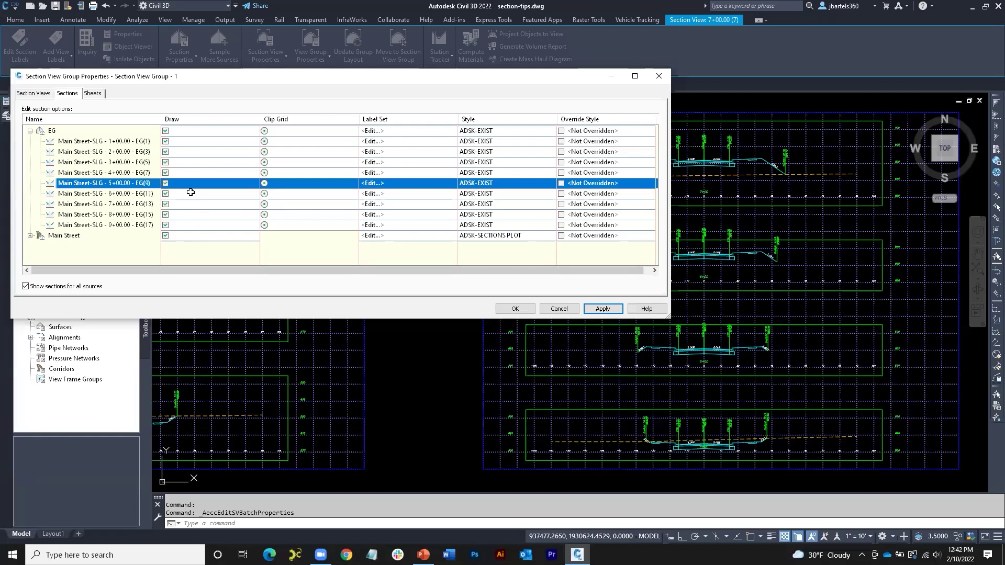
Apply the ADSK-CORRIDOR code set style to only the 5+00 and 6+00 Main Street sections.
{"action": "left_click", "coordinate": [30, 236]}
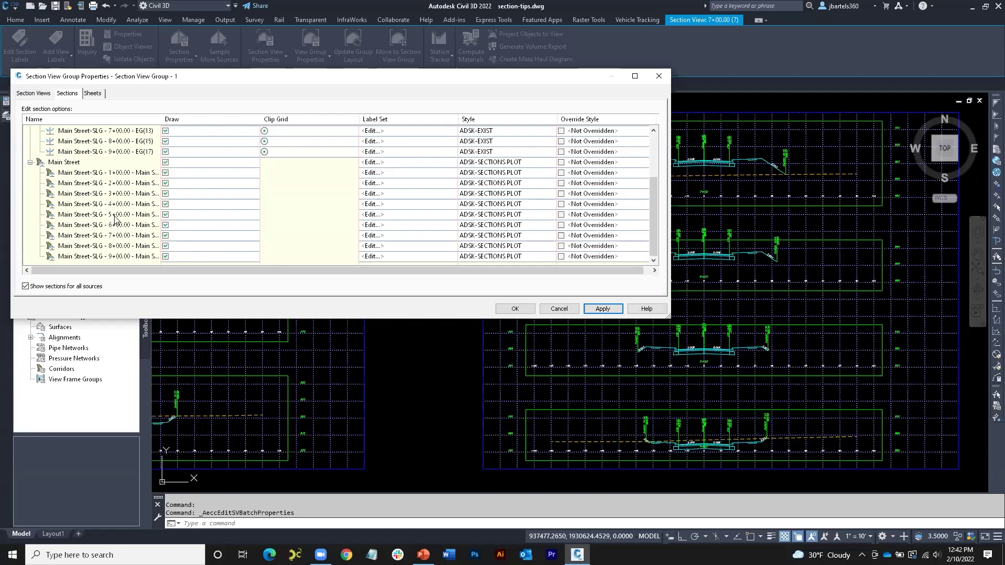
{"action": "left_click", "coordinate": [494, 225]}
{"action": "left_click", "coordinate": [315, 181]}
{"action": "left_click", "coordinate": [272, 193]}
{"action": "left_click", "coordinate": [251, 199]}
{"action": "left_click", "coordinate": [492, 215]}
{"action": "left_click", "coordinate": [316, 180]}
{"action": "left_click", "coordinate": [276, 191]}
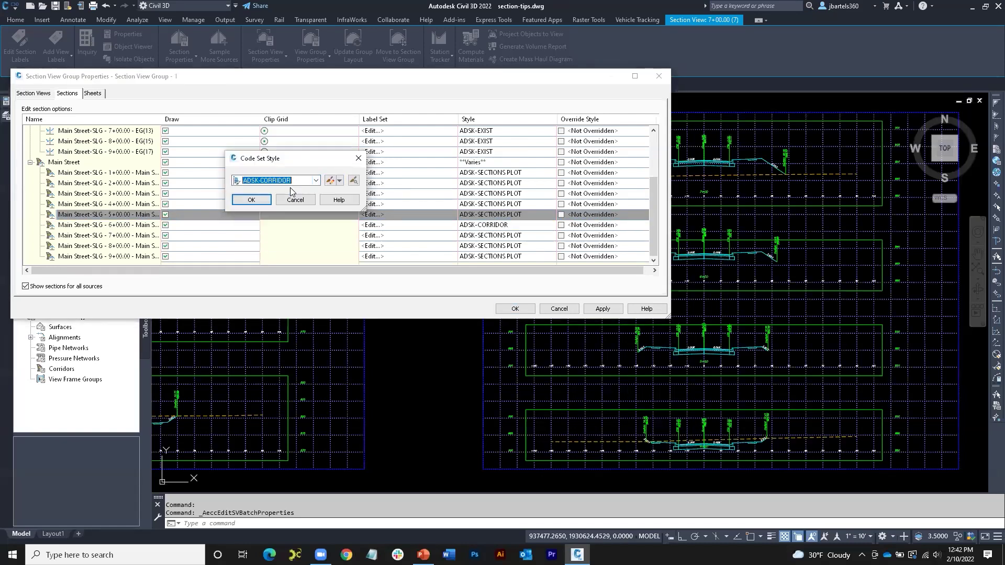
{"action": "left_click", "coordinate": [256, 201]}
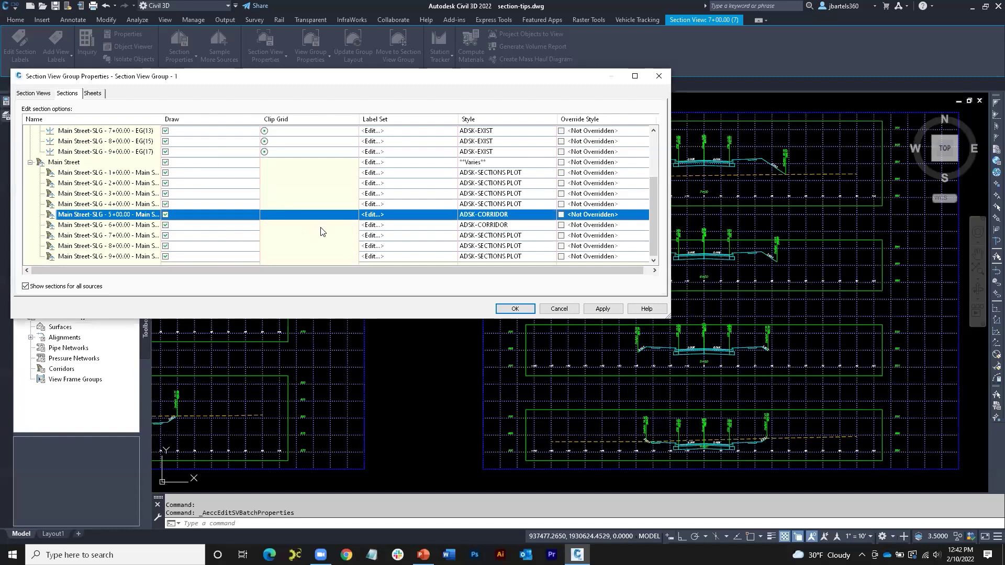
{"action": "left_click", "coordinate": [600, 310]}
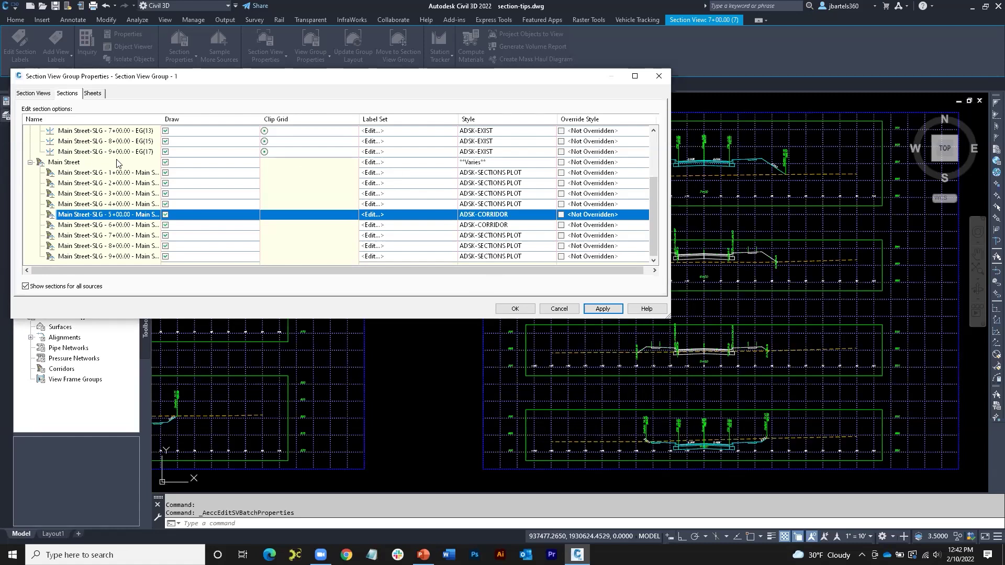
Return all Main Street sections in the group to the ADSK-SECTIONS PLOT code set style and apply it.
{"action": "left_click", "coordinate": [473, 163]}
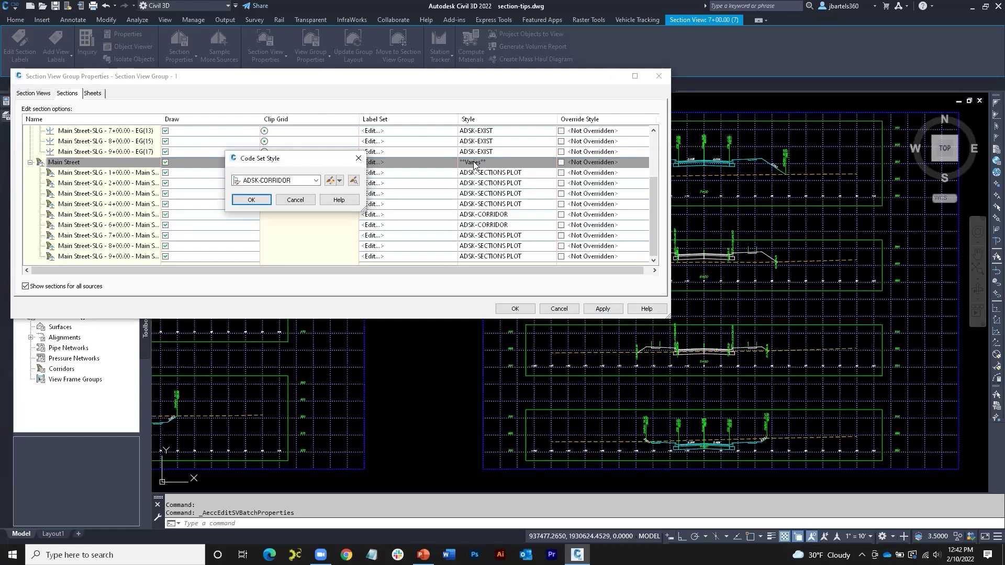
{"action": "left_click", "coordinate": [313, 180]}
{"action": "key", "text": "Down"}
{"action": "key", "text": "Down"}
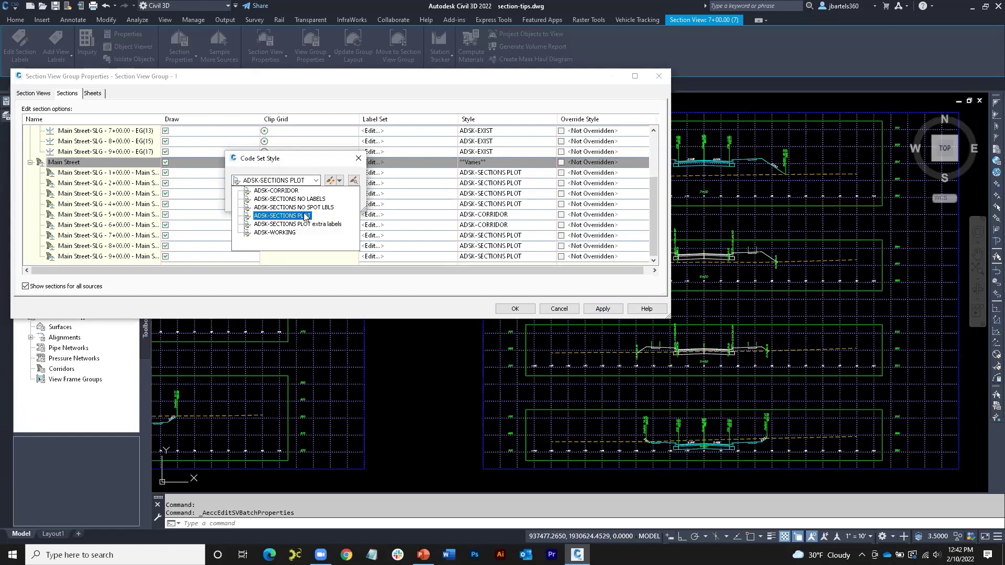
{"action": "key", "text": "Return"}
{"action": "left_click", "coordinate": [252, 200]}
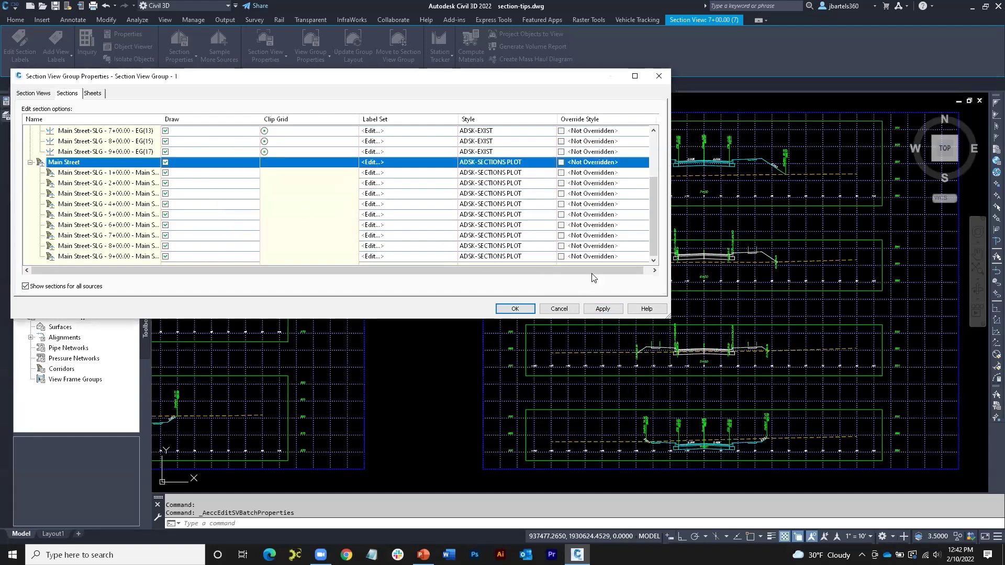
{"action": "left_click", "coordinate": [602, 309]}
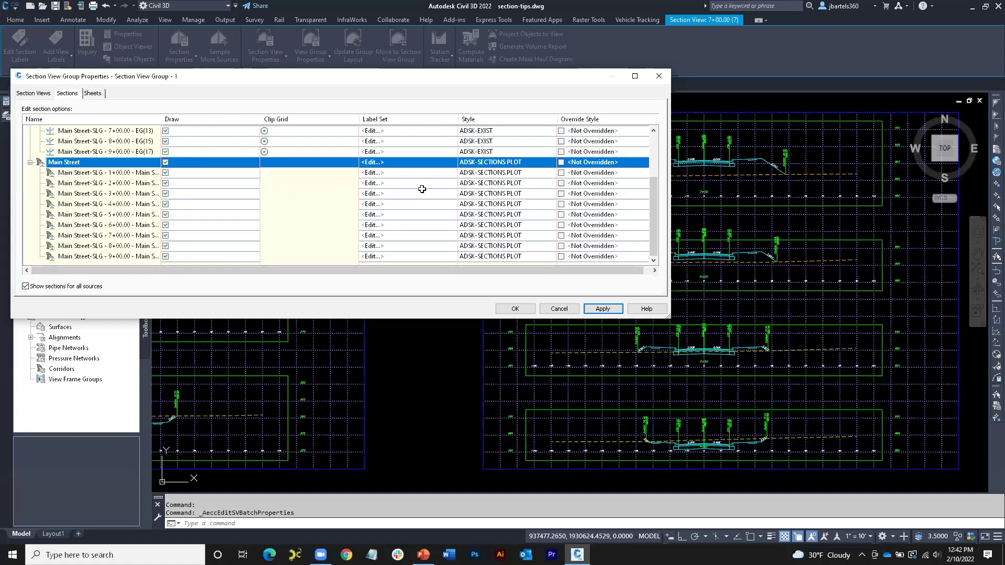
Hide the individual section listing and set the group's Main Street sections to the ADSK-SECTIONS PLOT extra labels code set style.
{"action": "left_click", "coordinate": [25, 286]}
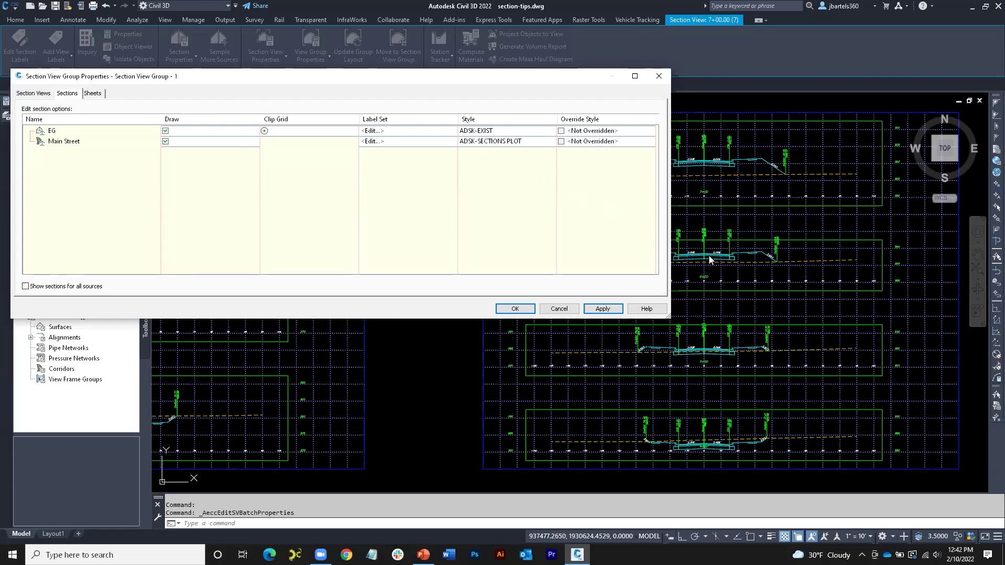
{"action": "left_click", "coordinate": [519, 141]}
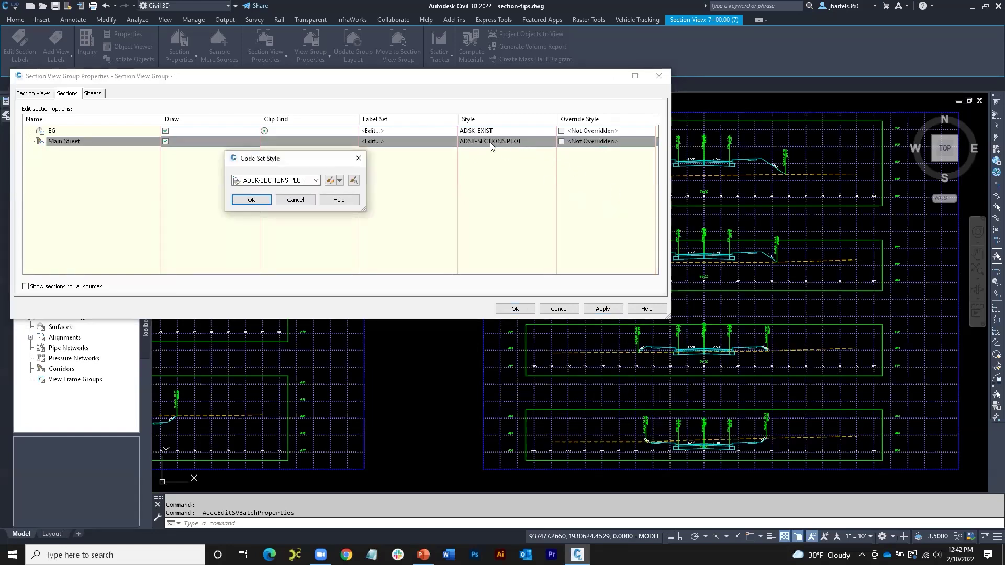
{"action": "left_click", "coordinate": [307, 183]}
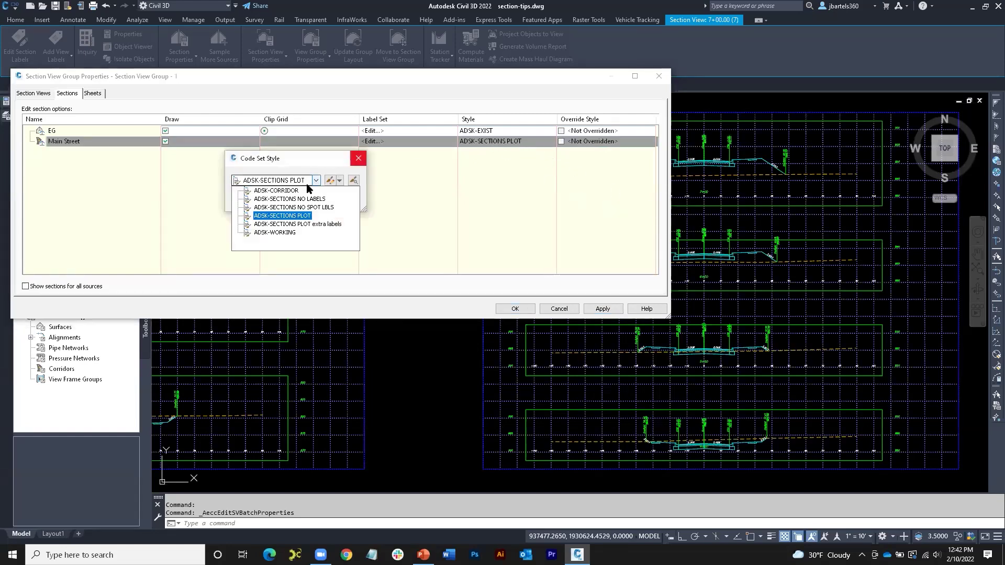
{"action": "left_click", "coordinate": [317, 224]}
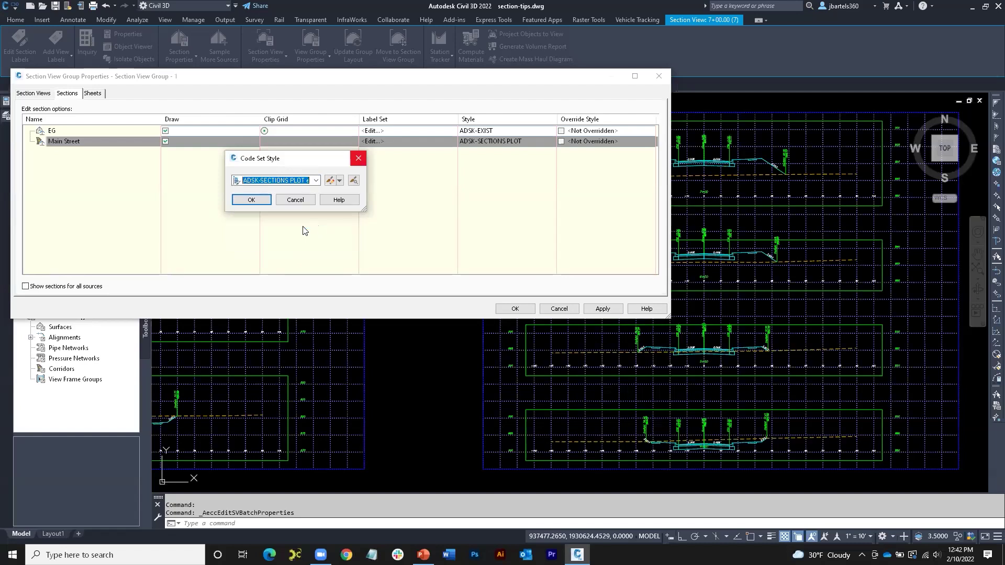
{"action": "left_click", "coordinate": [252, 200]}
{"action": "left_click", "coordinate": [514, 309]}
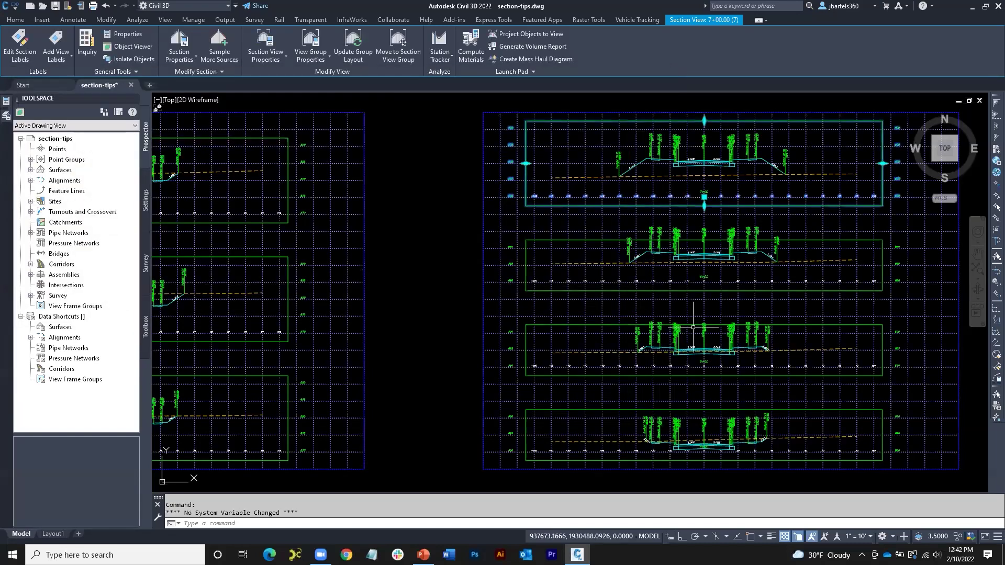
Examine the offset and elevation point labels and the slope labels on the 5+00 section view.
{"action": "scroll", "coordinate": [719, 345], "scroll_direction": "up", "scroll_amount": 6}
{"action": "mouse_move", "coordinate": [719, 345]}
{"action": "middle_mouse_down"}
{"action": "mouse_move", "coordinate": [698, 337]}
{"action": "mouse_move", "coordinate": [635, 265]}
{"action": "mouse_move", "coordinate": [648, 231]}
{"action": "middle_mouse_up"}
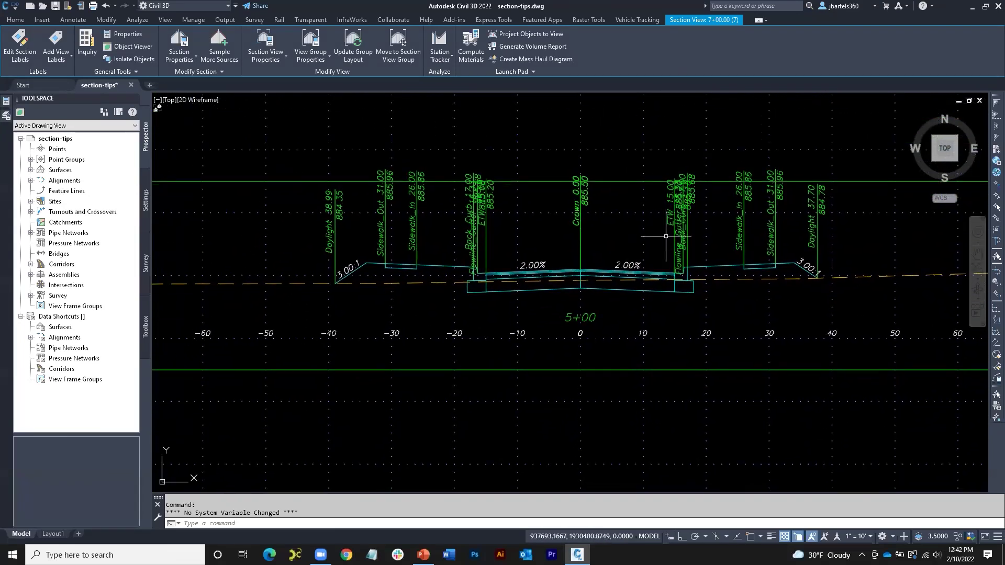
{"action": "scroll", "coordinate": [654, 229], "scroll_direction": "up", "scroll_amount": 3}
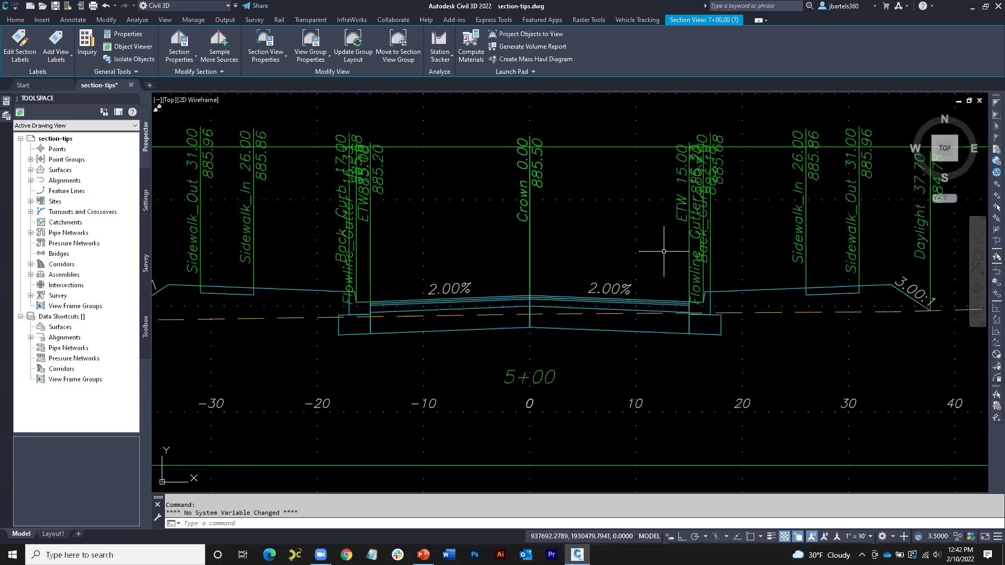
{"action": "key", "text": "Escape"}
{"action": "scroll", "coordinate": [658, 248], "scroll_direction": "down", "scroll_amount": 2}
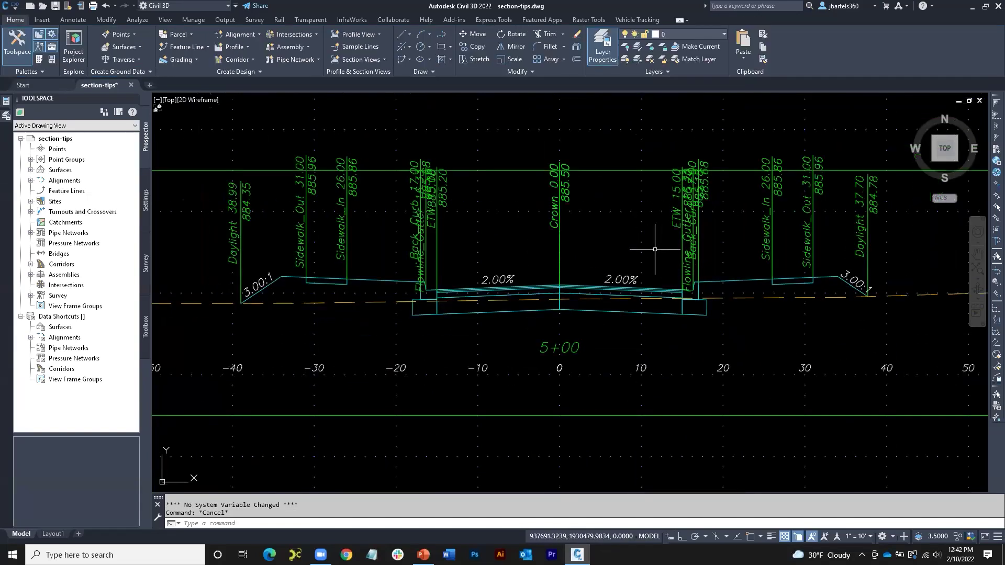
{"action": "mouse_move", "coordinate": [656, 249]}
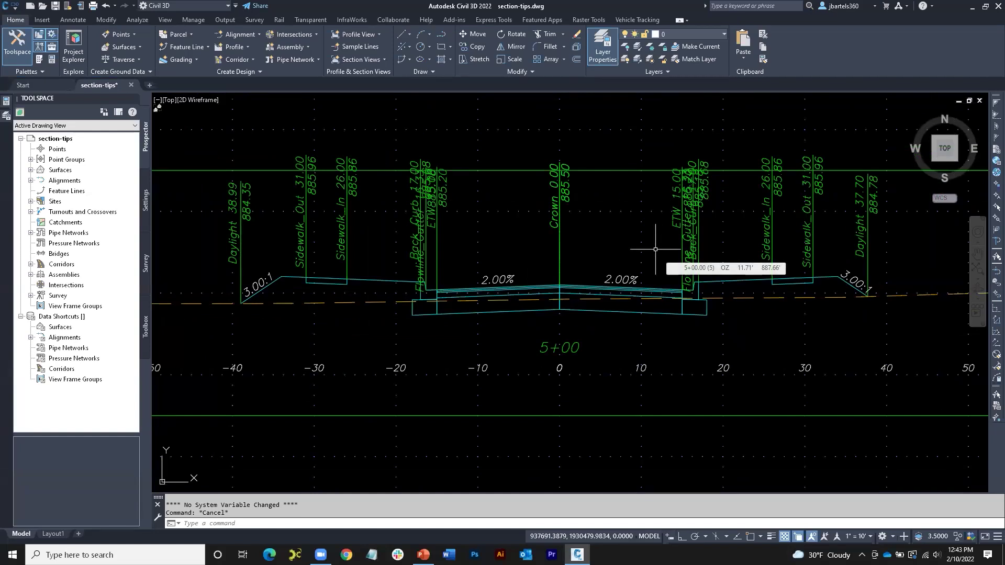
{"action": "mouse_move", "coordinate": [582, 246]}
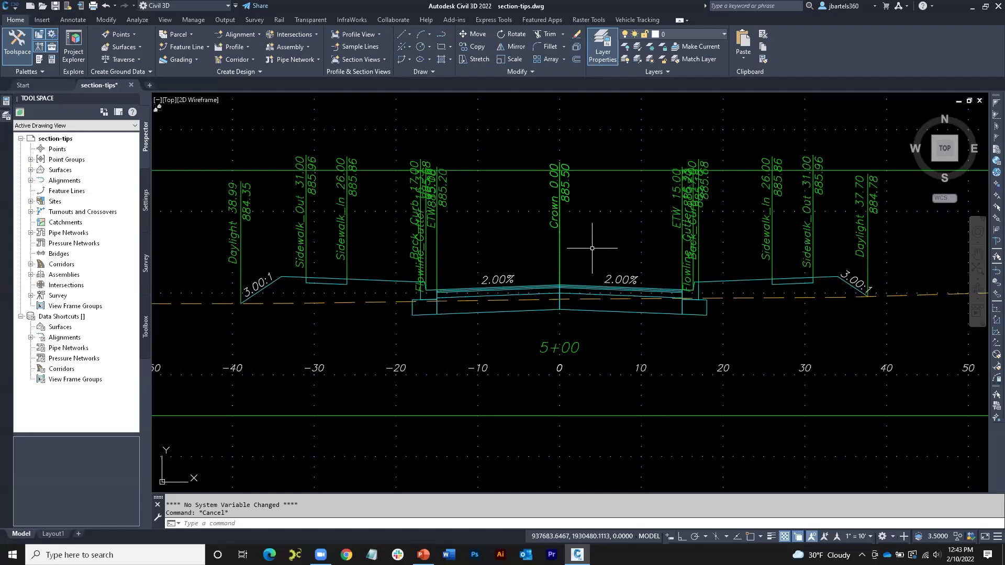
{"action": "scroll", "coordinate": [592, 248], "scroll_direction": "down", "scroll_amount": 2}
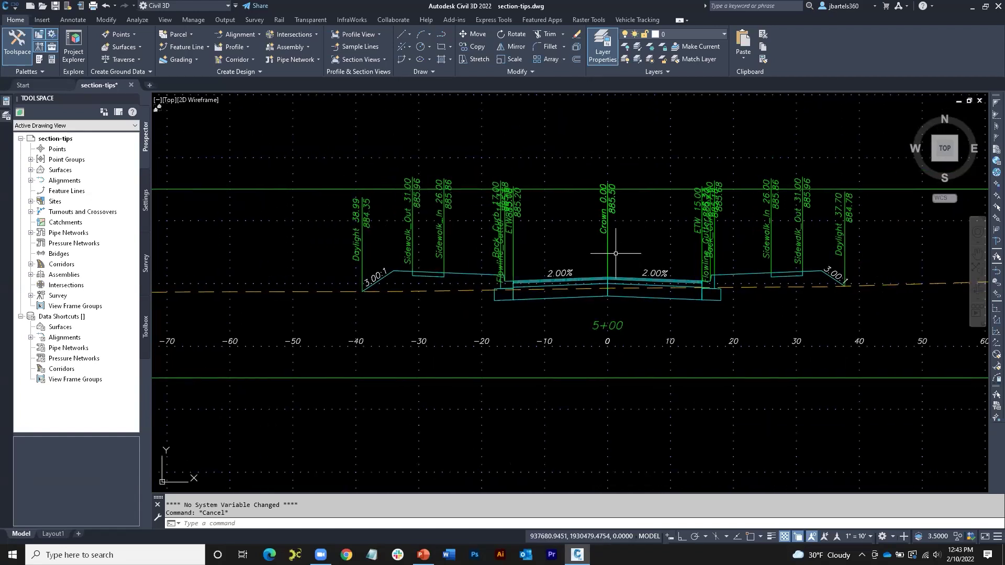
{"action": "middle_click_drag", "start_coordinate": [617, 266], "coordinate": [660, 266]}
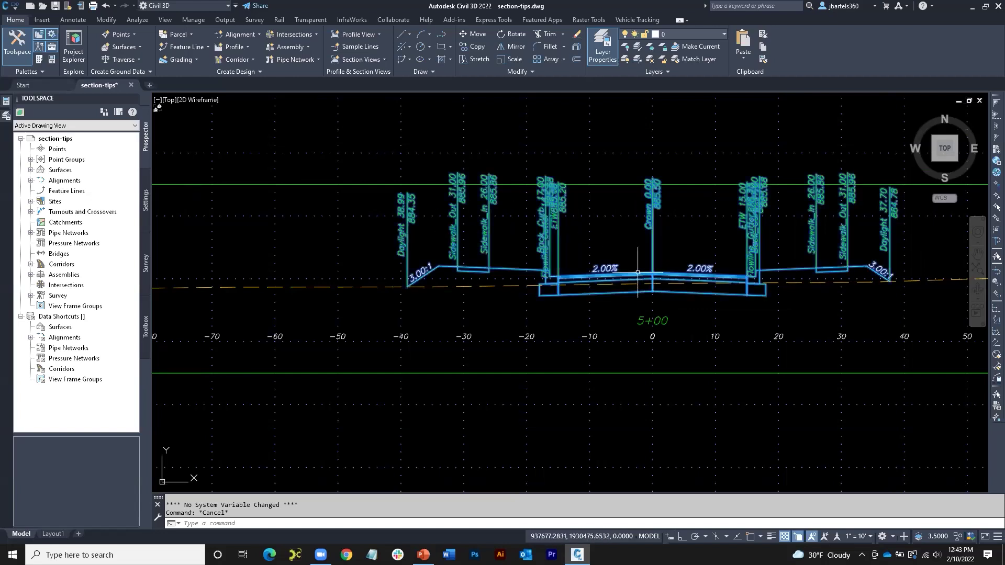
Open the code set style of the 5+00 Main Street corridor section for editing and expand its point codes.
{"action": "left_click", "coordinate": [613, 236]}
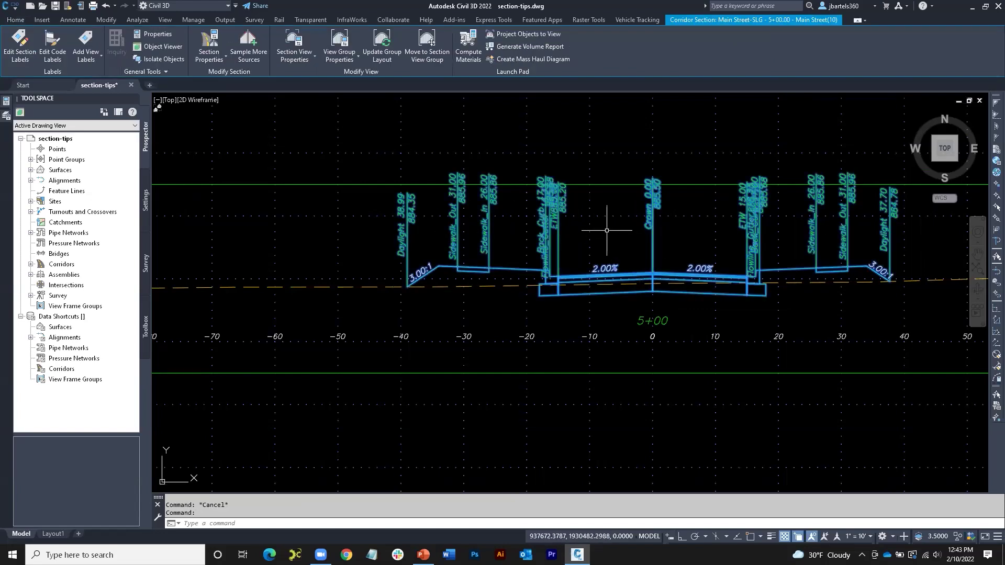
{"action": "right_click", "coordinate": [604, 226]}
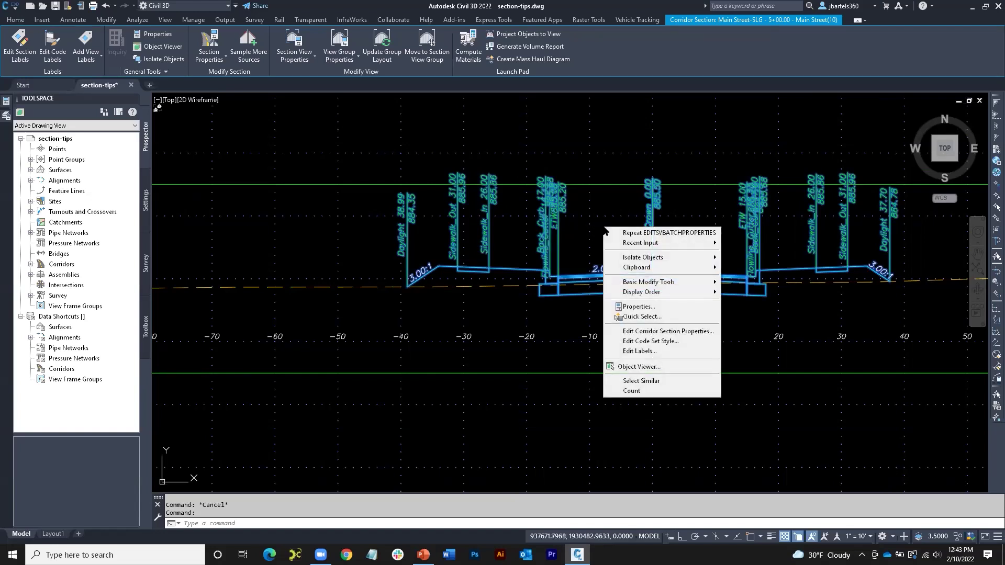
{"action": "left_click", "coordinate": [631, 343]}
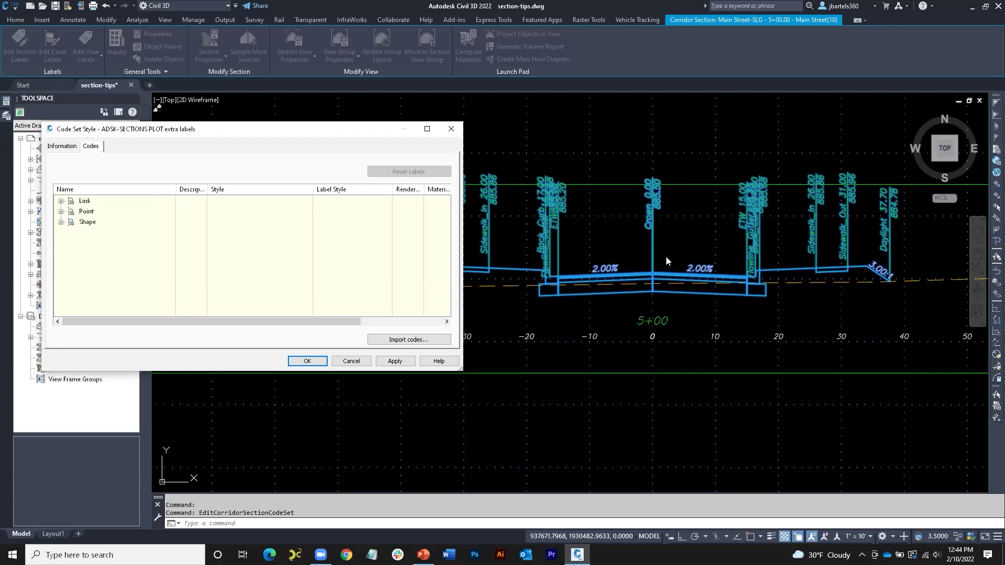
{"action": "left_click", "coordinate": [60, 212]}
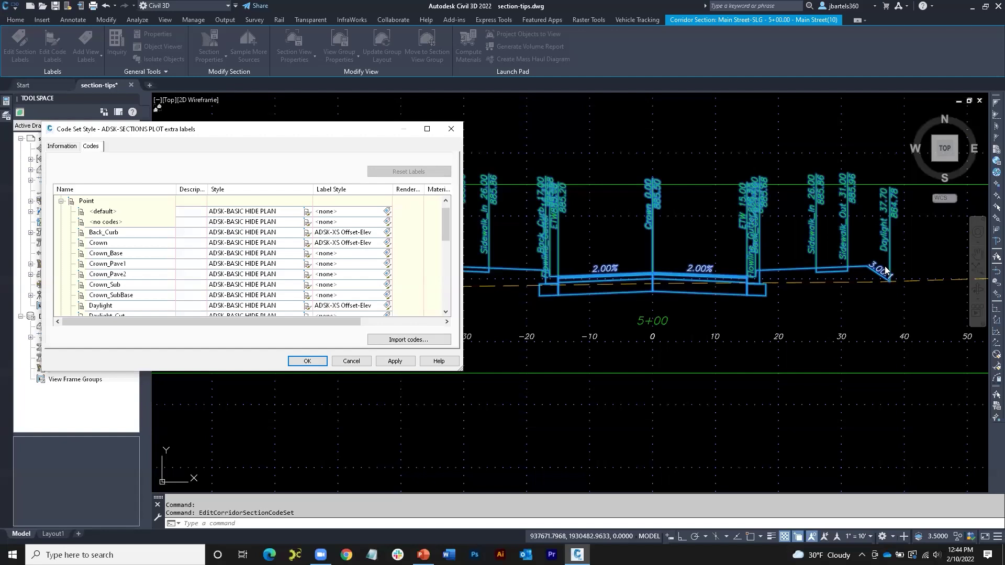
Examine the layout components of the ADSK-XS Offset-Elev label style assigned to the Daylight point code, leaving the style and code set unchanged.
{"action": "left_click", "coordinate": [388, 307]}
{"action": "left_click", "coordinate": [330, 181]}
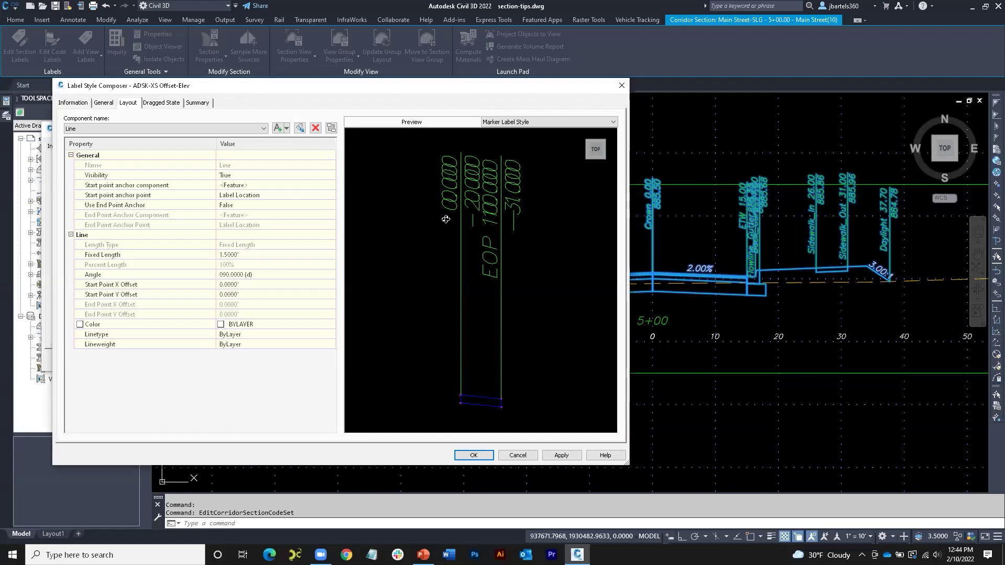
{"action": "left_click", "coordinate": [262, 129]}
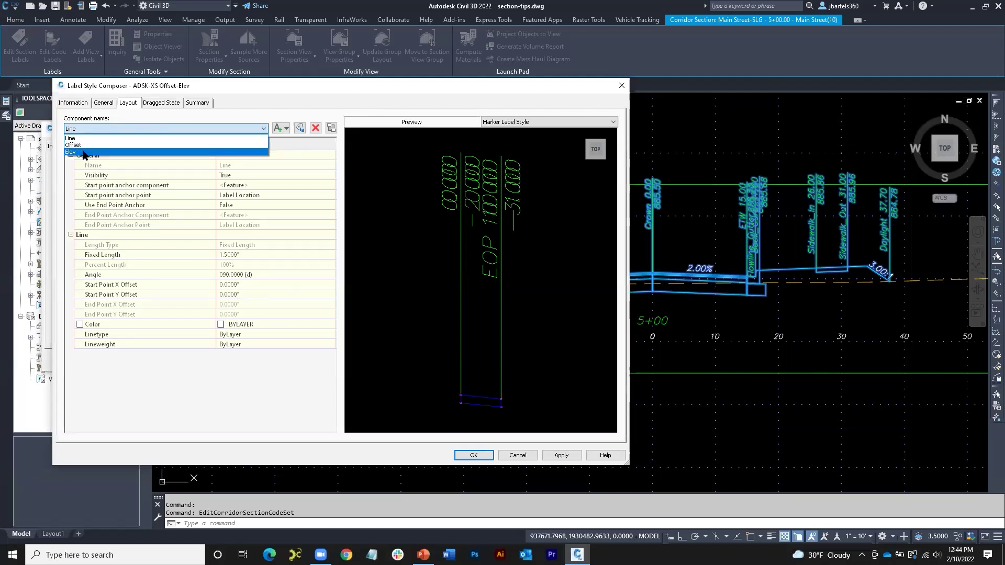
{"action": "left_click", "coordinate": [621, 85]}
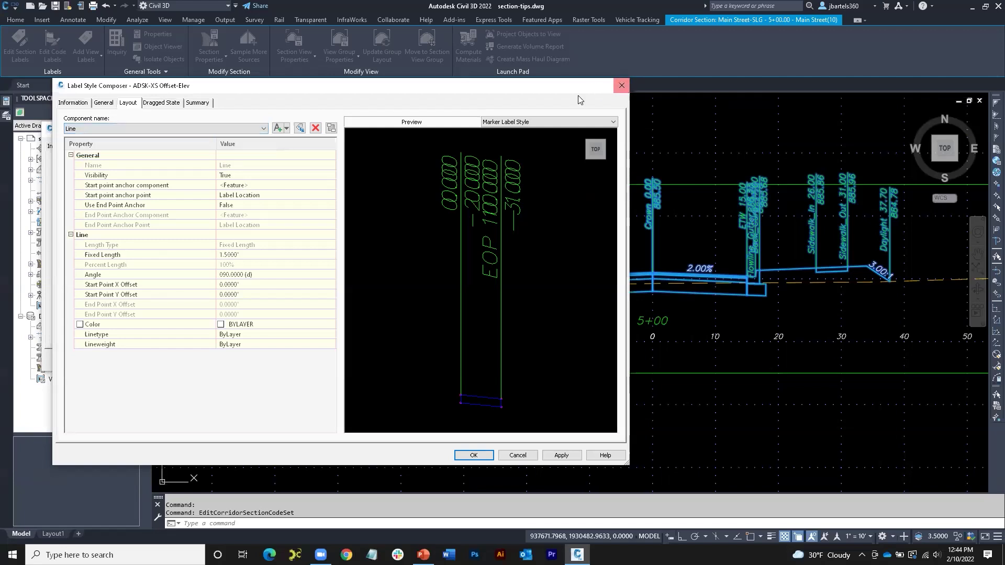
{"action": "left_click", "coordinate": [622, 85]}
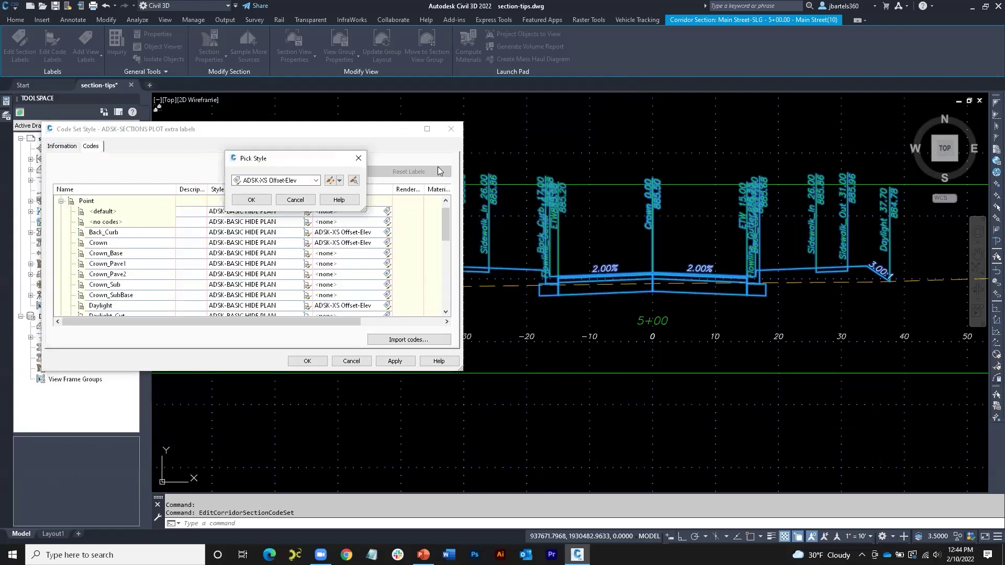
{"action": "left_click", "coordinate": [368, 154]}
{"action": "left_click", "coordinate": [314, 362]}
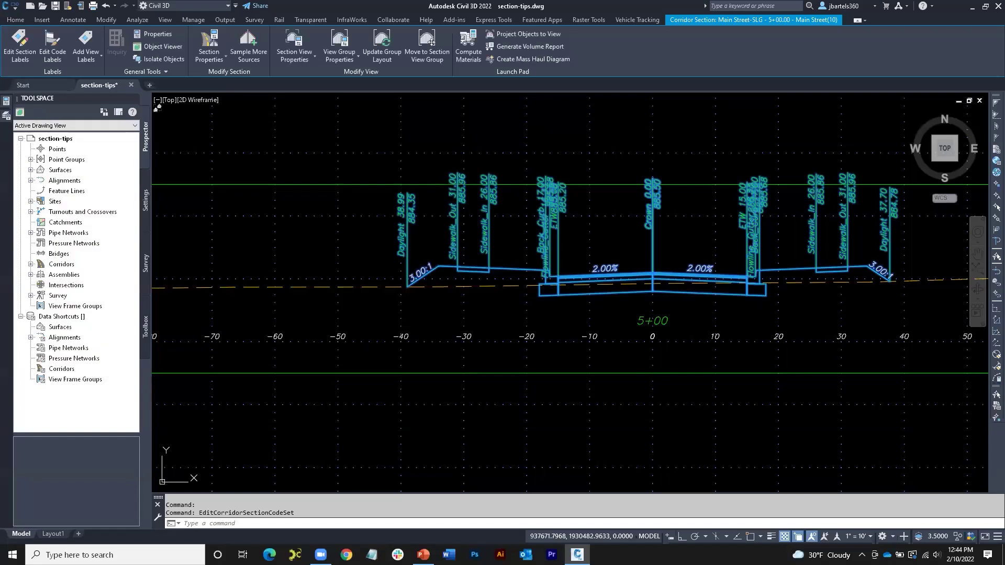
{"action": "key", "text": "Escape"}
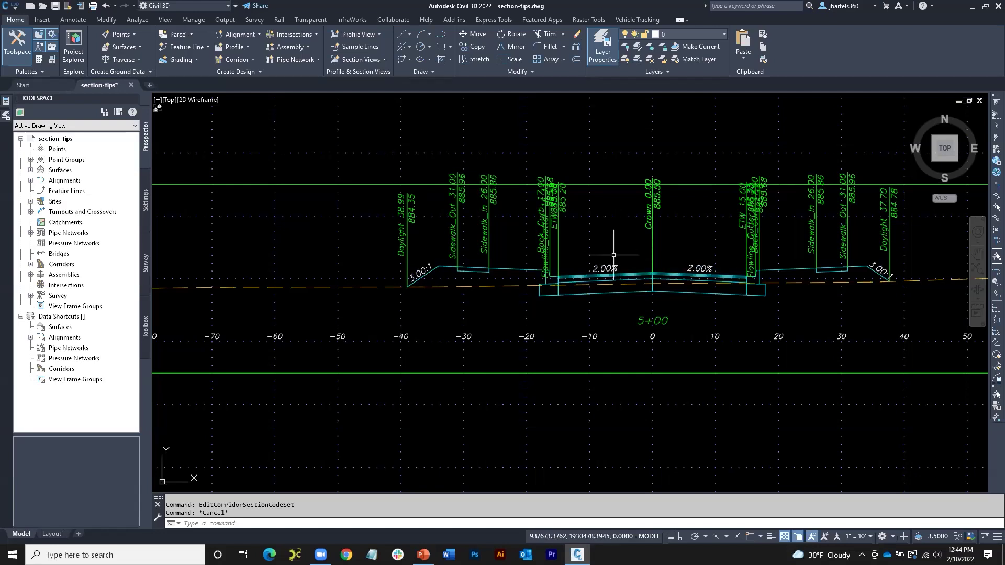
Examine the layout components of the ADSK-Offset Elevation corridor points label style in the drawing's section label settings.
{"action": "left_click", "coordinate": [146, 201]}
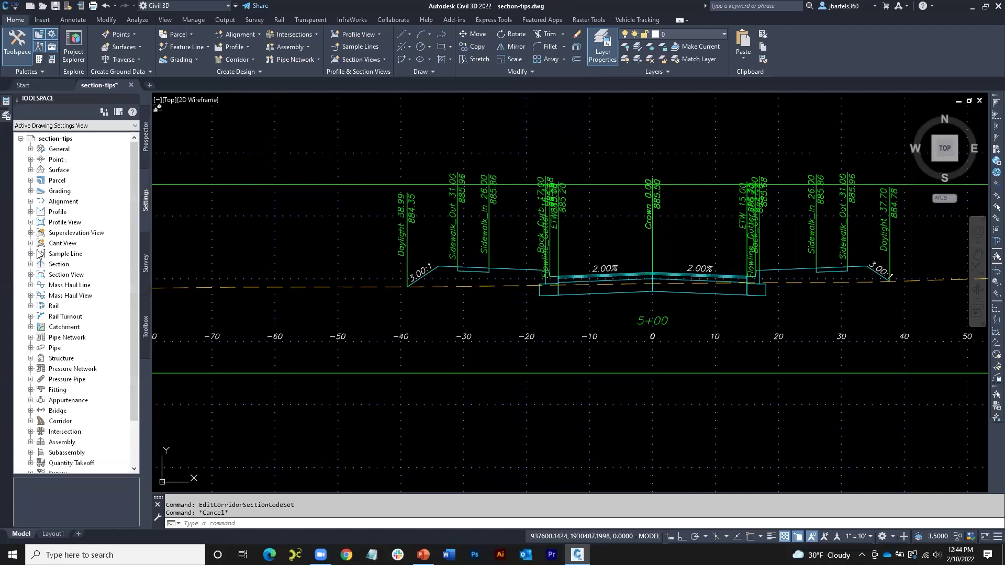
{"action": "left_click", "coordinate": [30, 264]}
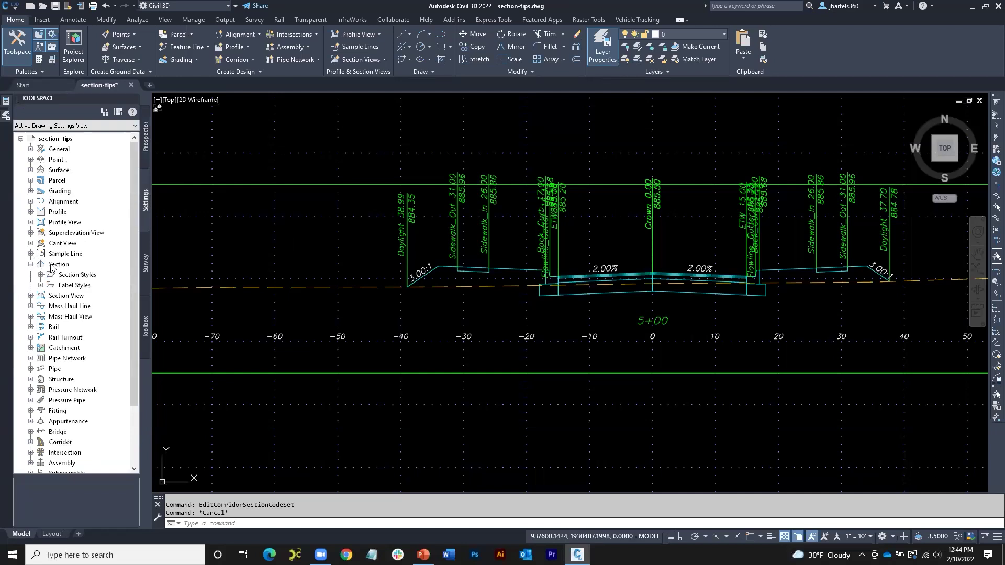
{"action": "left_click", "coordinate": [40, 286]}
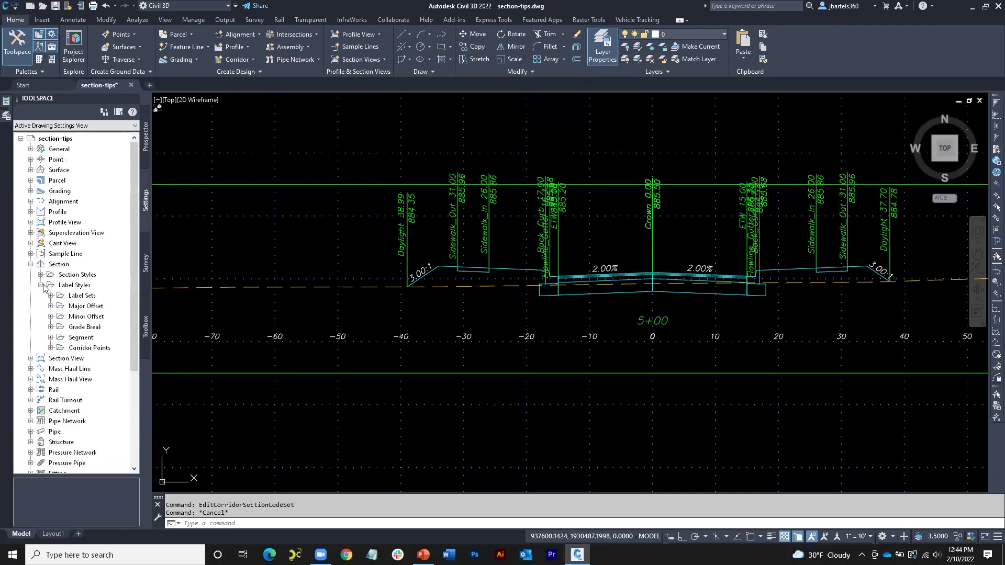
{"action": "double_click", "coordinate": [79, 348]}
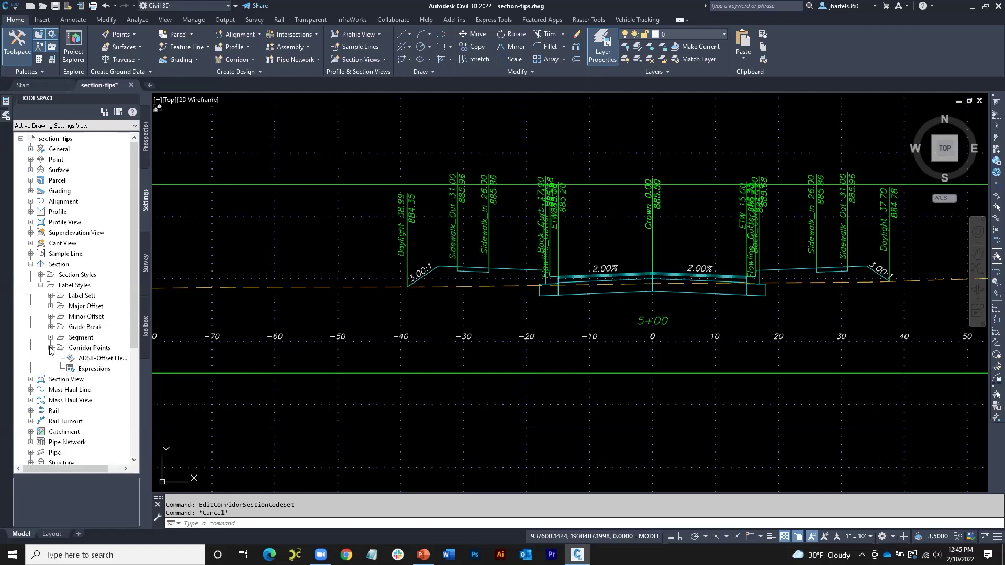
{"action": "double_click", "coordinate": [103, 359]}
{"action": "scroll", "coordinate": [456, 285], "scroll_direction": "up", "scroll_amount": 5}
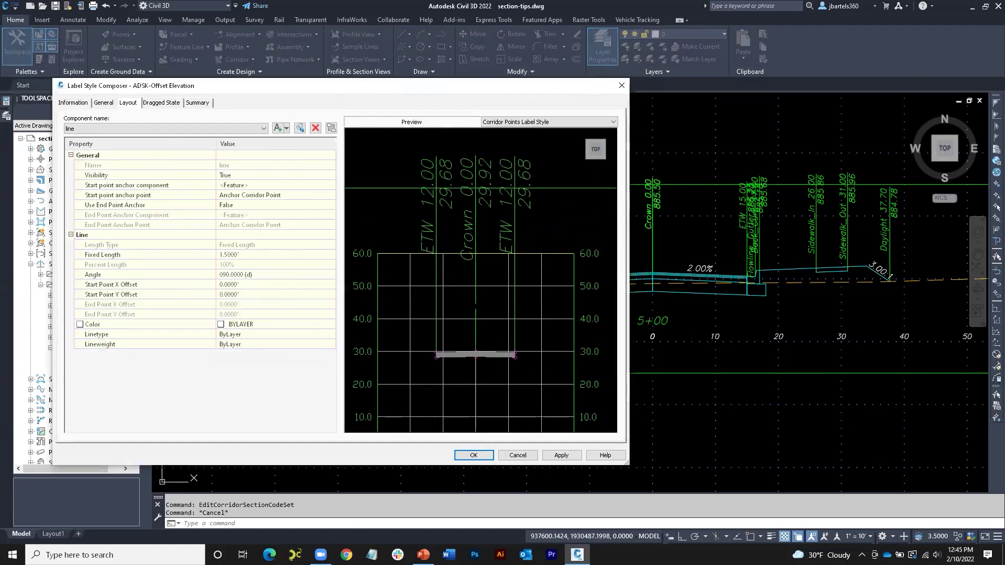
{"action": "left_click", "coordinate": [263, 129]}
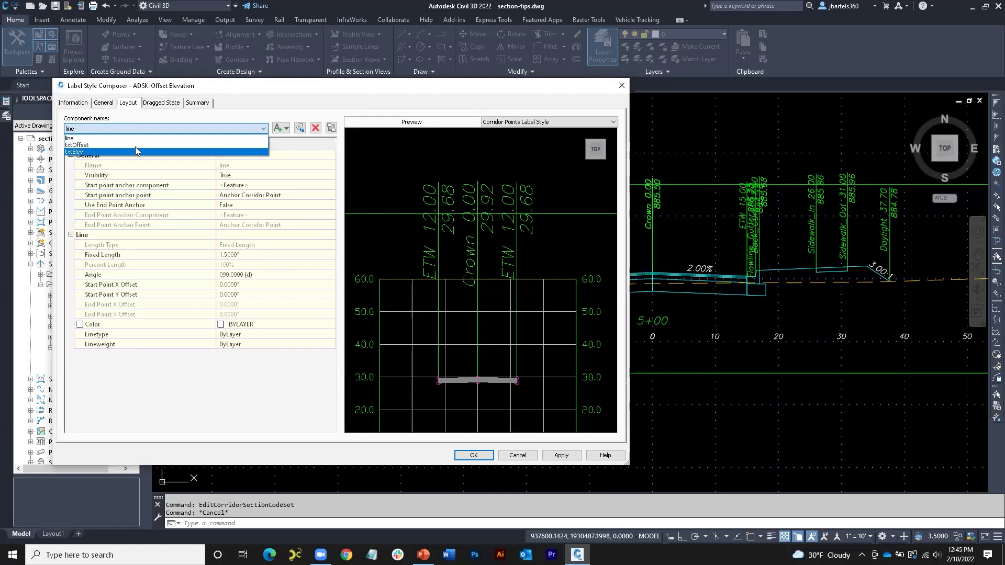
{"action": "left_click", "coordinate": [623, 87]}
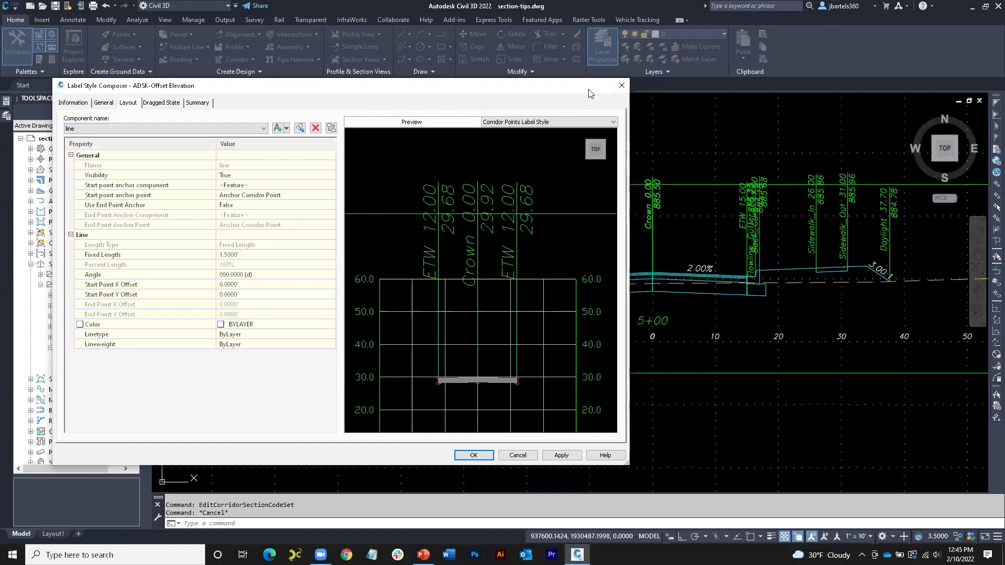
{"action": "left_click", "coordinate": [622, 87]}
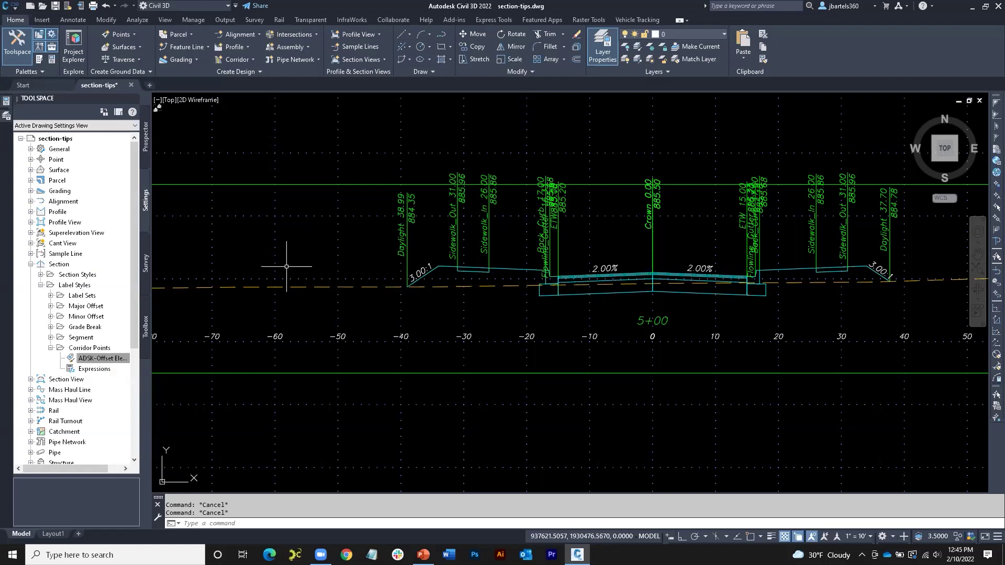
Create a new section label set named Staggered Labels.
{"action": "double_click", "coordinate": [75, 296]}
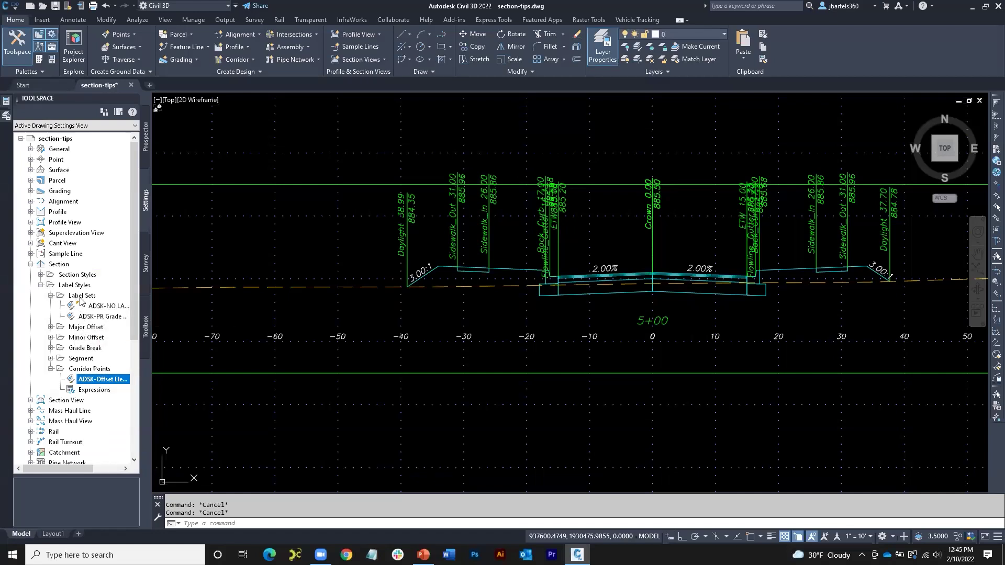
{"action": "right_click", "coordinate": [79, 297]}
{"action": "left_click", "coordinate": [108, 300]}
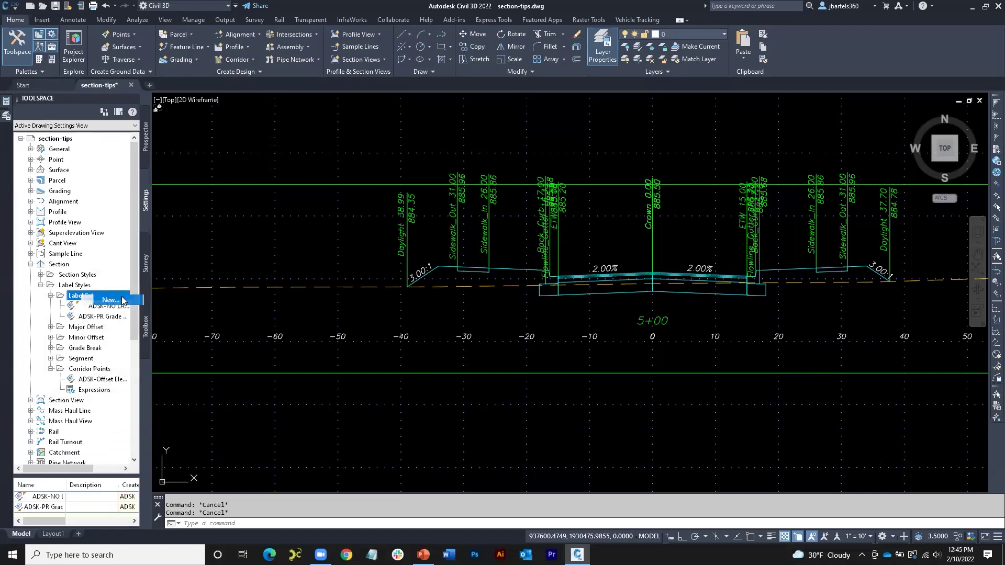
{"action": "left_click", "coordinate": [337, 215]}
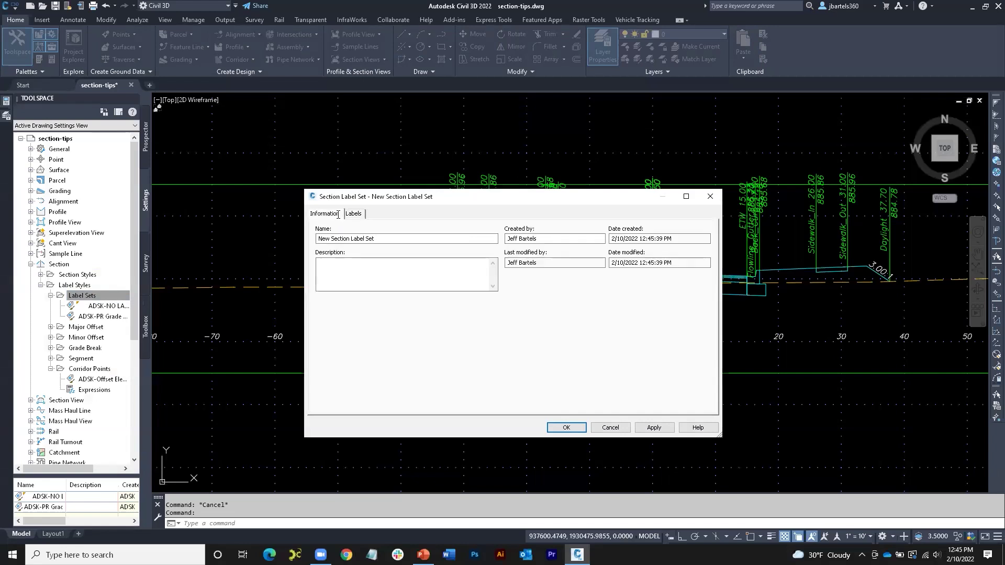
{"action": "left_click_drag", "start_coordinate": [376, 239], "coordinate": [315, 239]}
{"action": "type", "text": "Staggered Labe"}
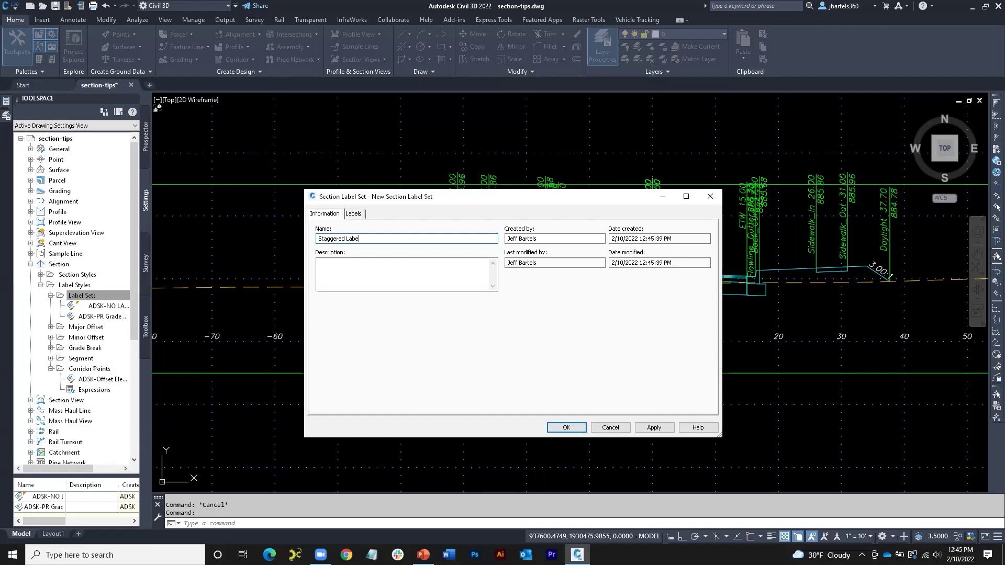
{"action": "type", "text": "ls"}
Add a Corridor Points label with the ADSK-Offset Elevation style to the Staggered Labels set.
{"action": "left_click", "coordinate": [354, 215]}
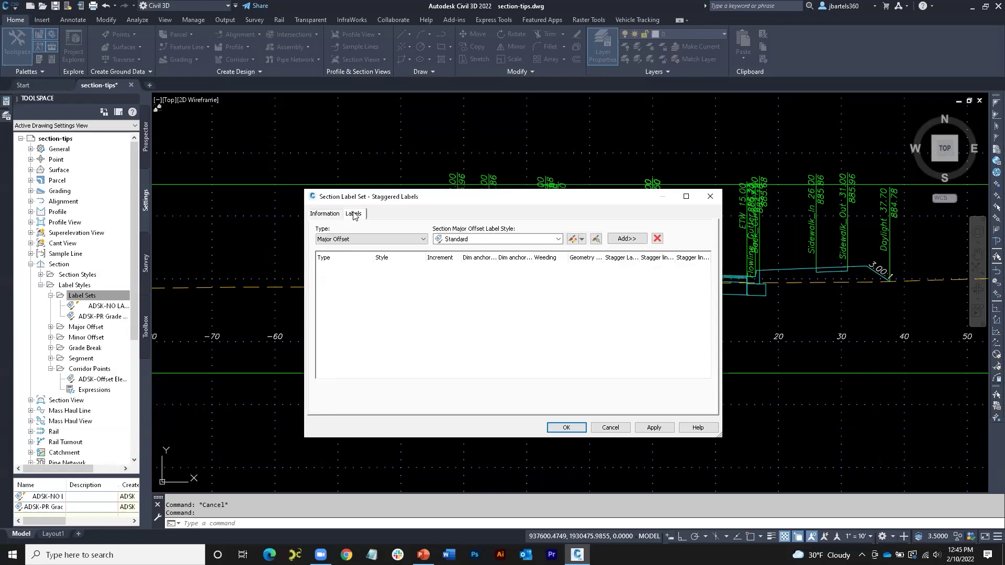
{"action": "left_click", "coordinate": [357, 240]}
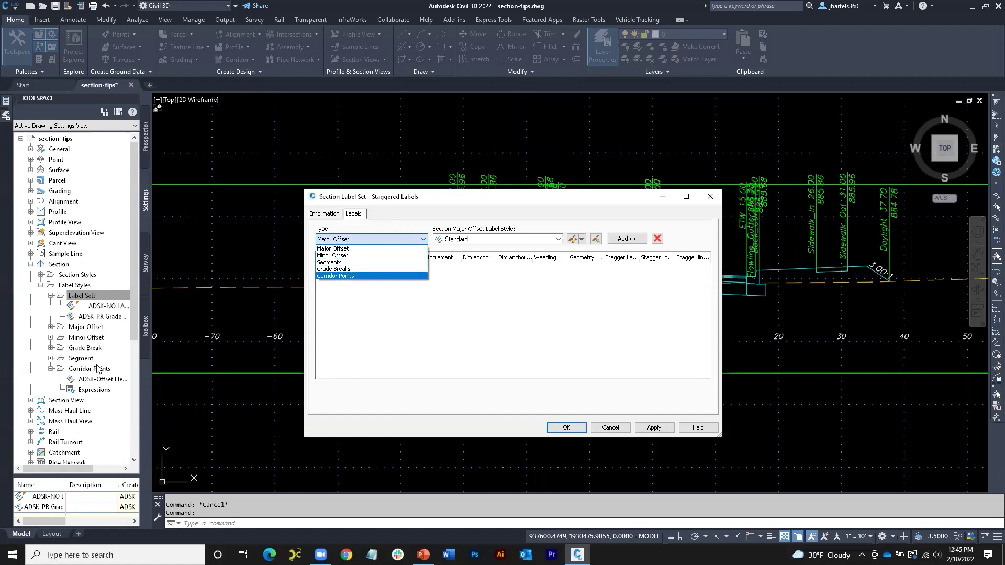
{"action": "left_click", "coordinate": [329, 276]}
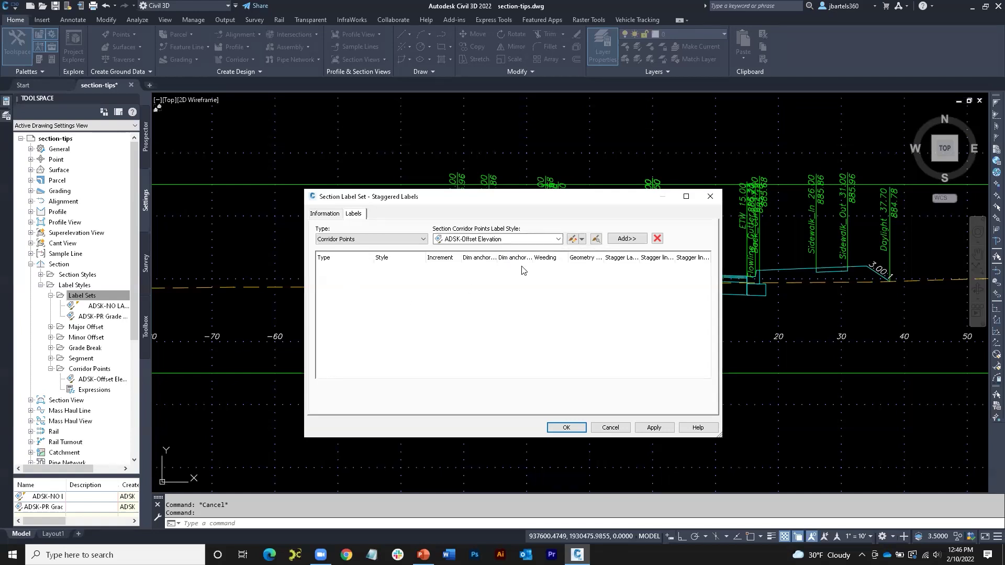
{"action": "left_click", "coordinate": [620, 241]}
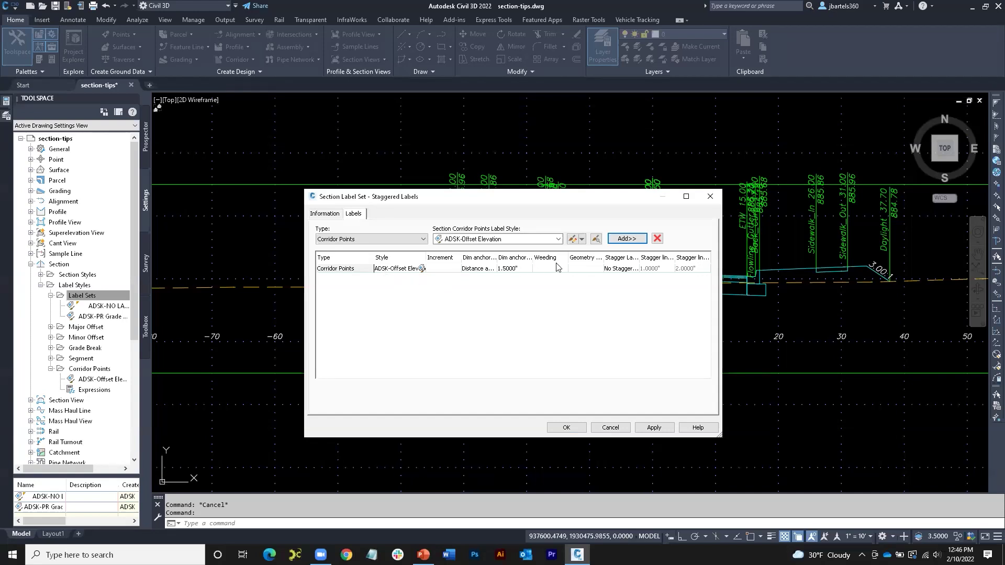
Stagger the corridor point labels to both sides with stagger line heights of 0.1" and 0.15", and save the label set.
{"action": "left_click", "coordinate": [618, 270]}
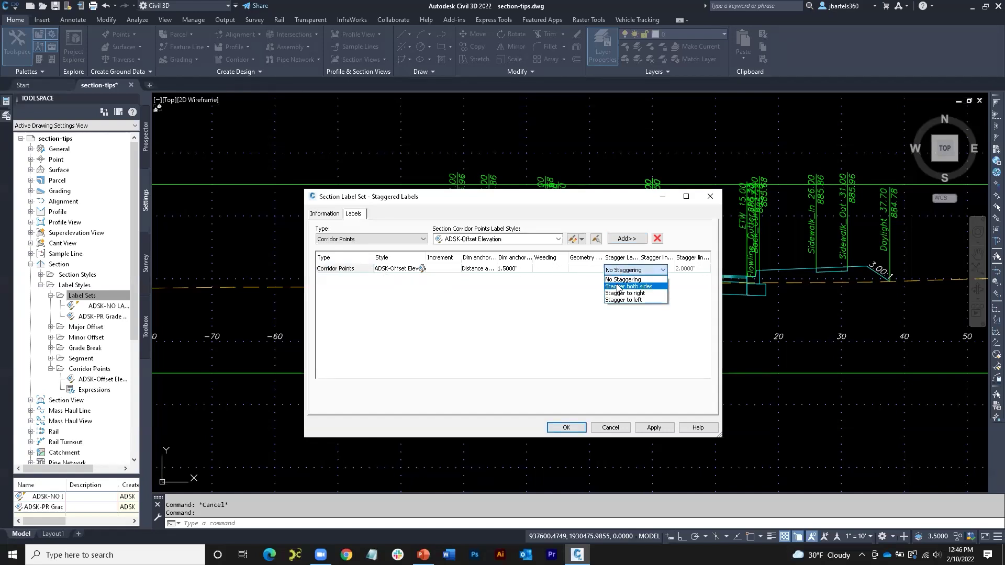
{"action": "left_click", "coordinate": [617, 287]}
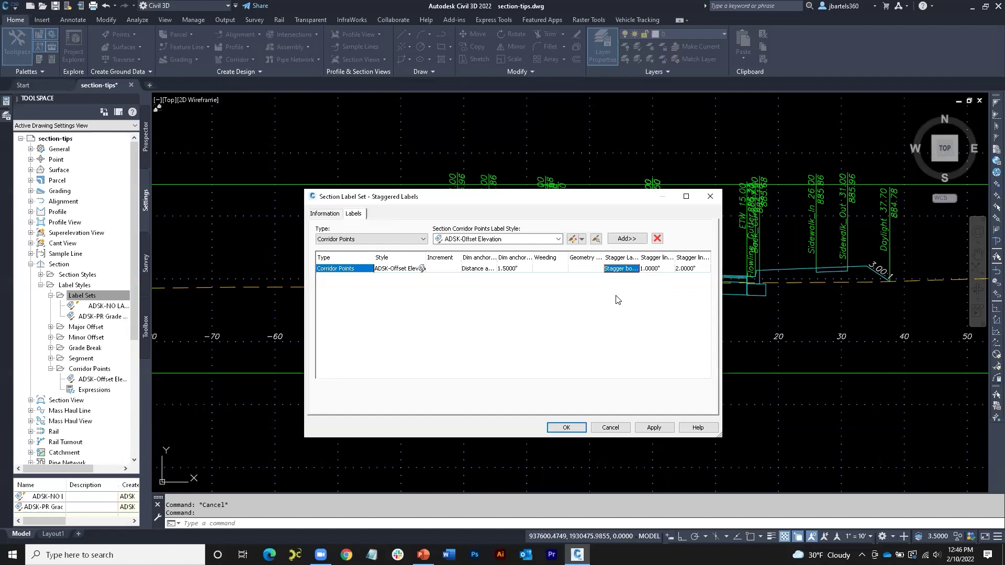
{"action": "left_click", "coordinate": [653, 269]}
{"action": "type", "text": "."}
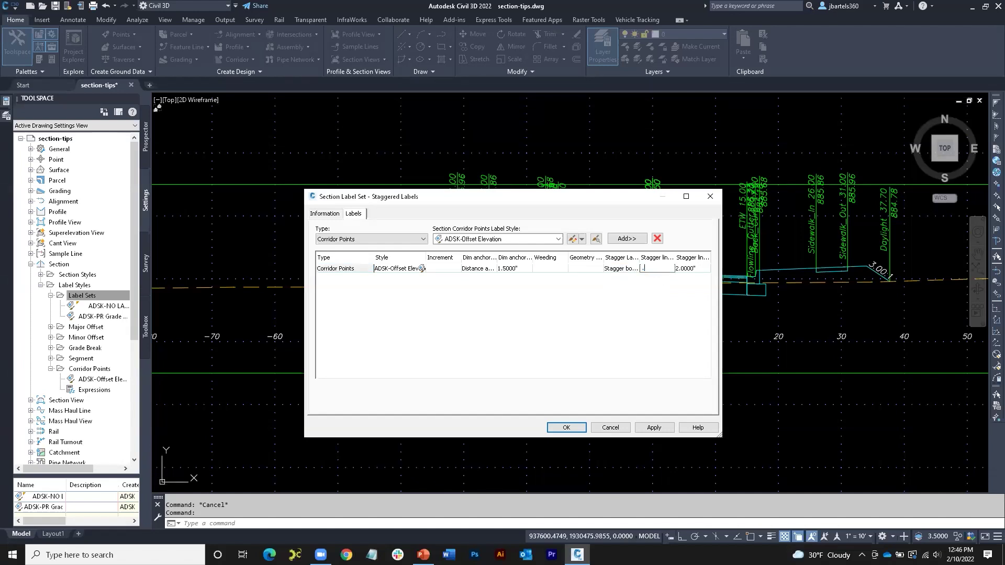
{"action": "type", "text": "1"}
{"action": "key", "text": "Tab"}
{"action": "type", "text": "."}
{"action": "key", "text": "Return"}
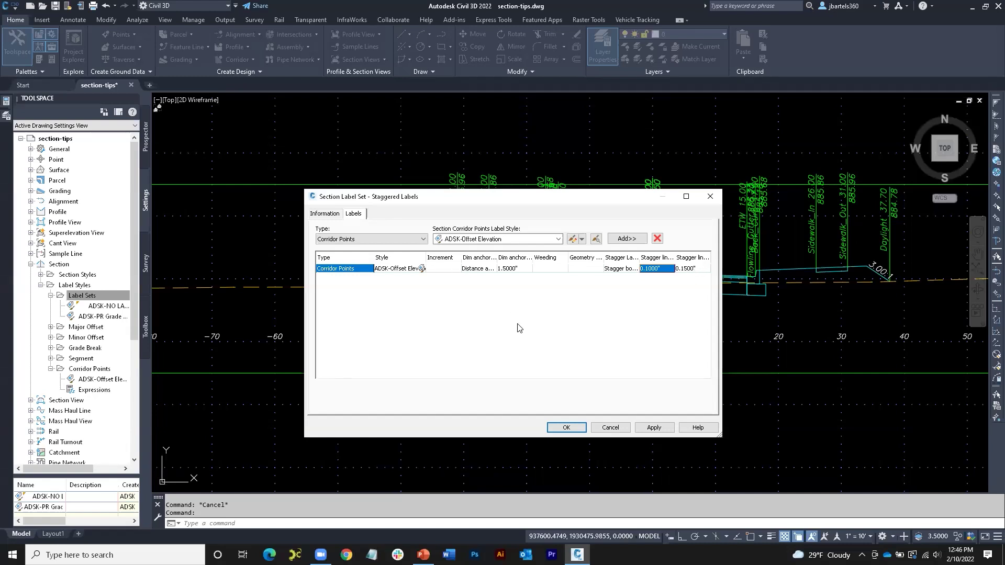
{"action": "left_click", "coordinate": [564, 428]}
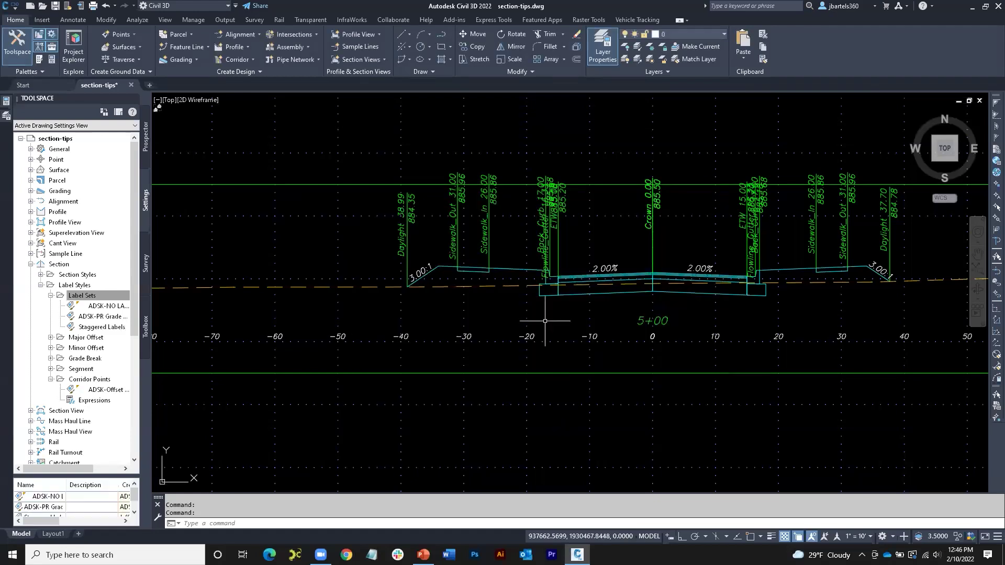
Assign the Staggered Labels label set to the Main Street sections in the properties of the 5+00 view's section view group.
{"action": "scroll", "coordinate": [544, 309], "scroll_direction": "down", "scroll_amount": 1}
{"action": "middle_click_drag", "start_coordinate": [593, 315], "coordinate": [545, 307]}
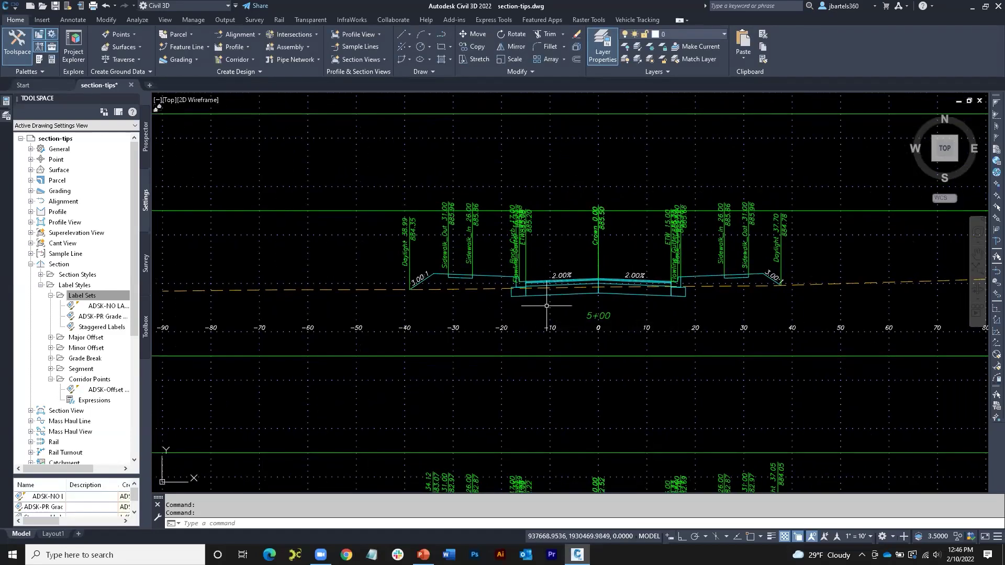
{"action": "left_click", "coordinate": [559, 211]}
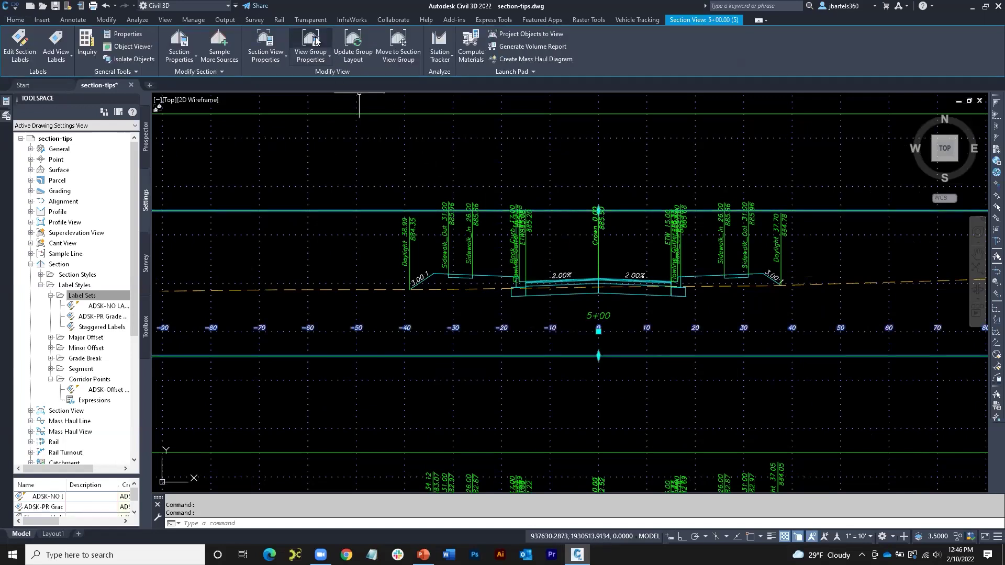
{"action": "left_click", "coordinate": [311, 50]}
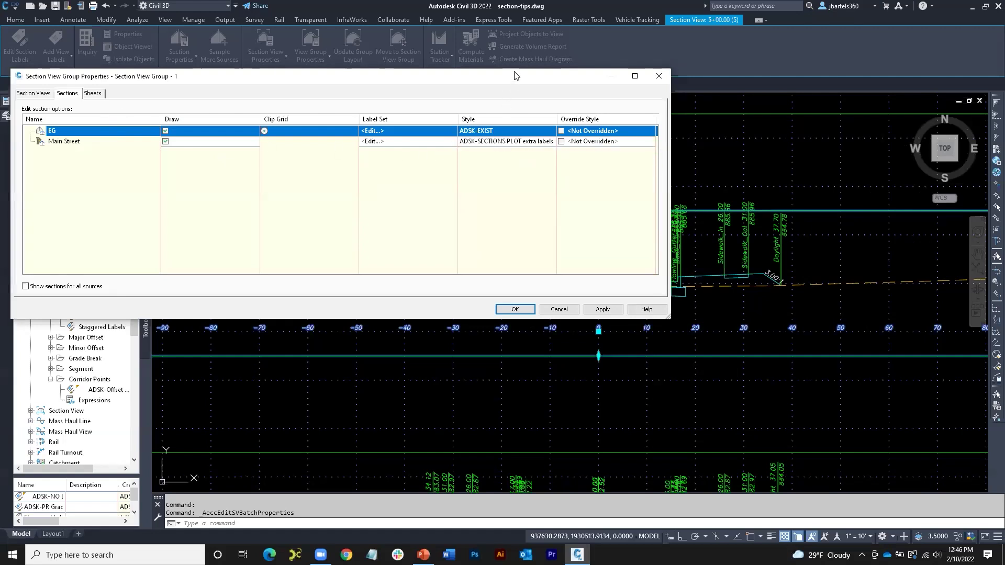
{"action": "left_click_drag", "start_coordinate": [514, 75], "coordinate": [505, 15]}
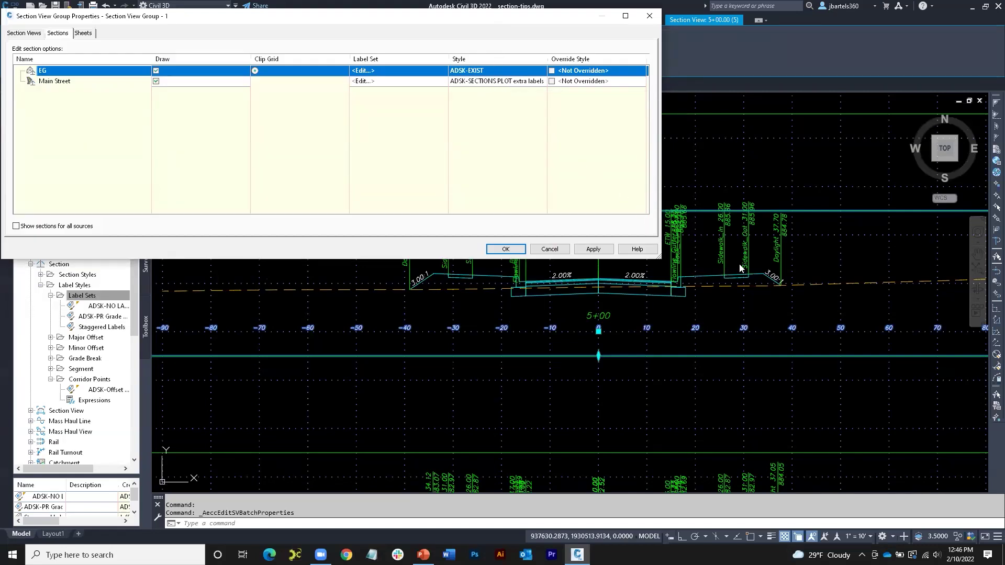
{"action": "left_click", "coordinate": [382, 83]}
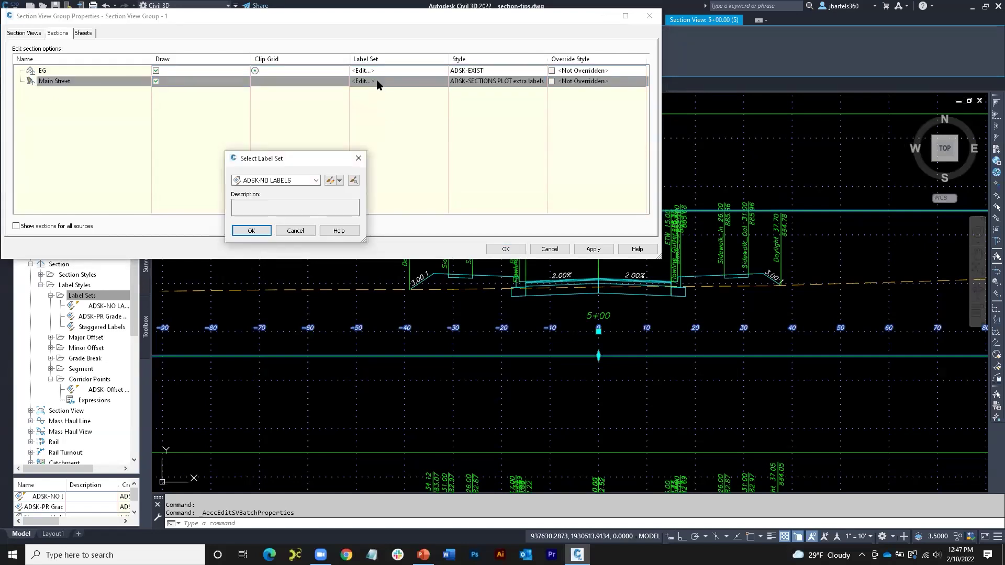
{"action": "left_click", "coordinate": [310, 180]}
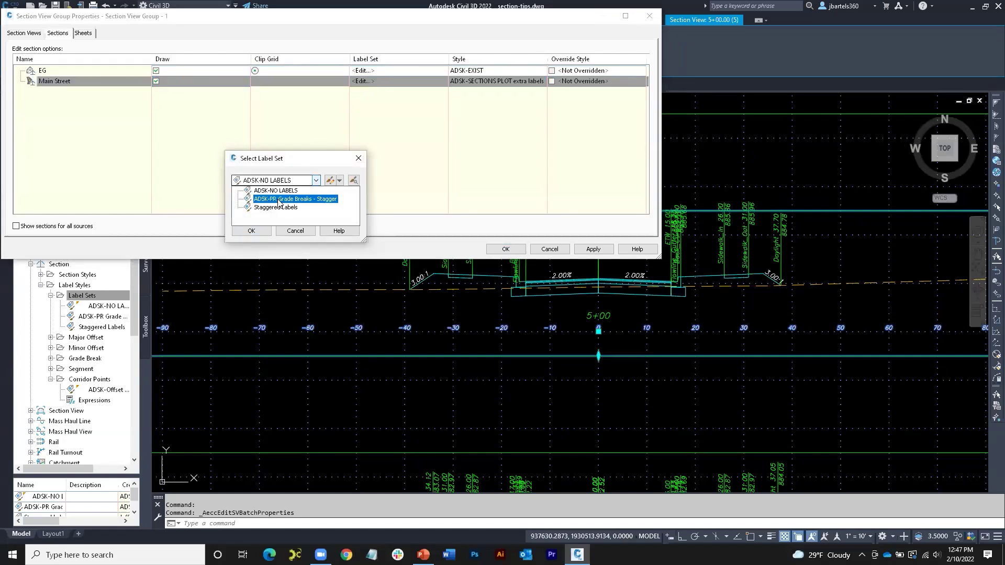
{"action": "left_click", "coordinate": [277, 208]}
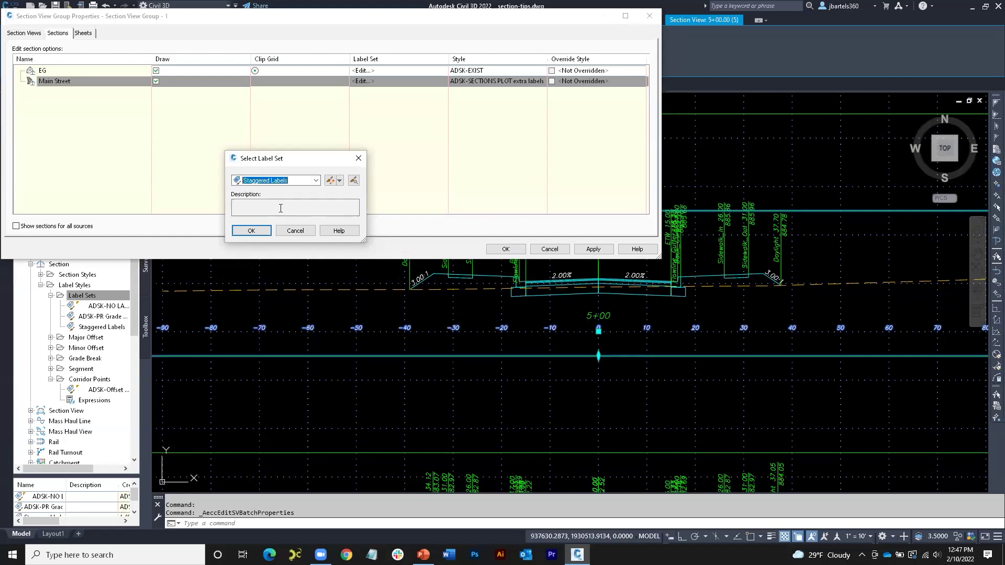
{"action": "left_click", "coordinate": [261, 231]}
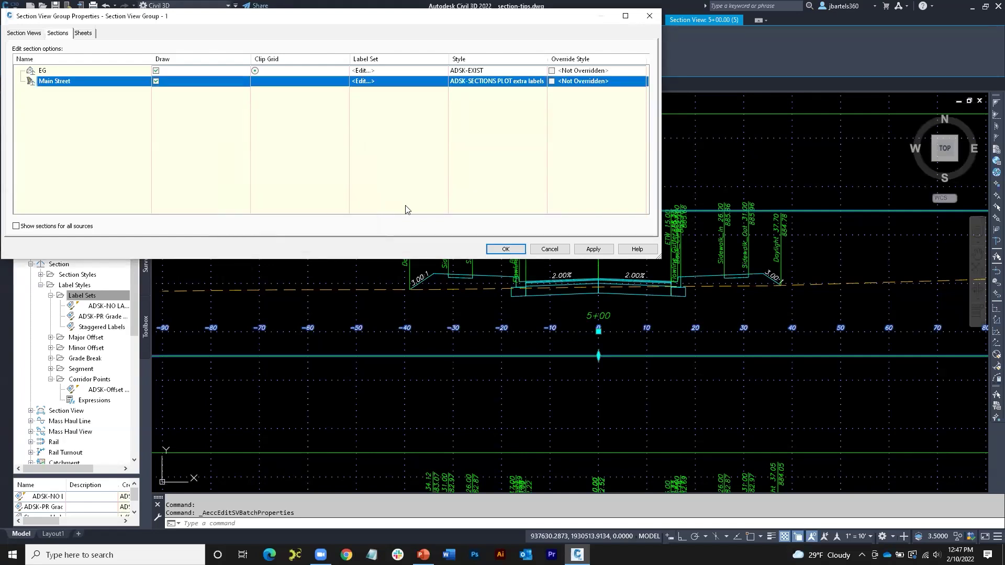
Apply the section view group properties and examine the corridor point labels on the 5+00 section view.
{"action": "left_click", "coordinate": [506, 249]}
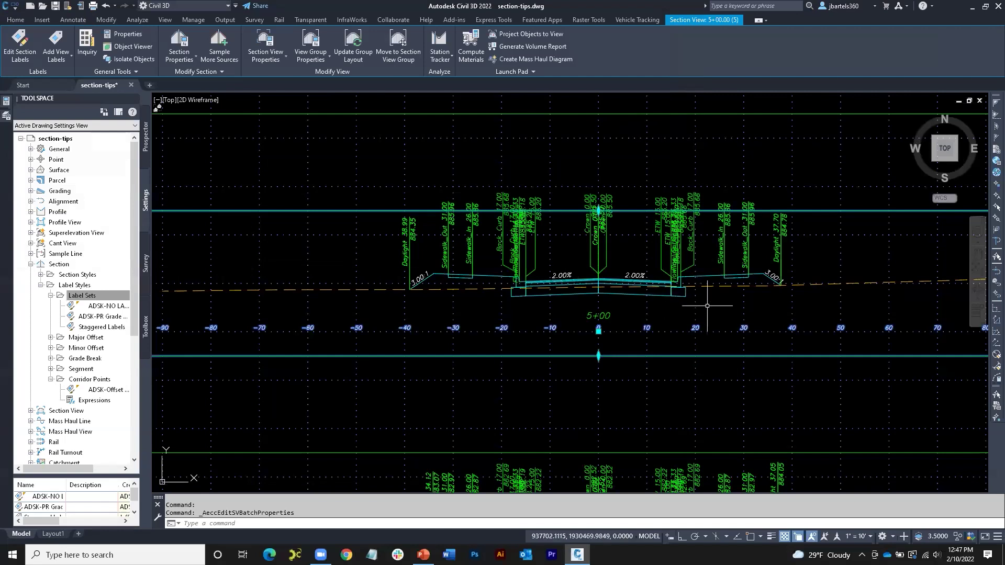
{"action": "key", "text": "Escape"}
{"action": "scroll", "coordinate": [707, 306], "scroll_direction": "up", "scroll_amount": 3}
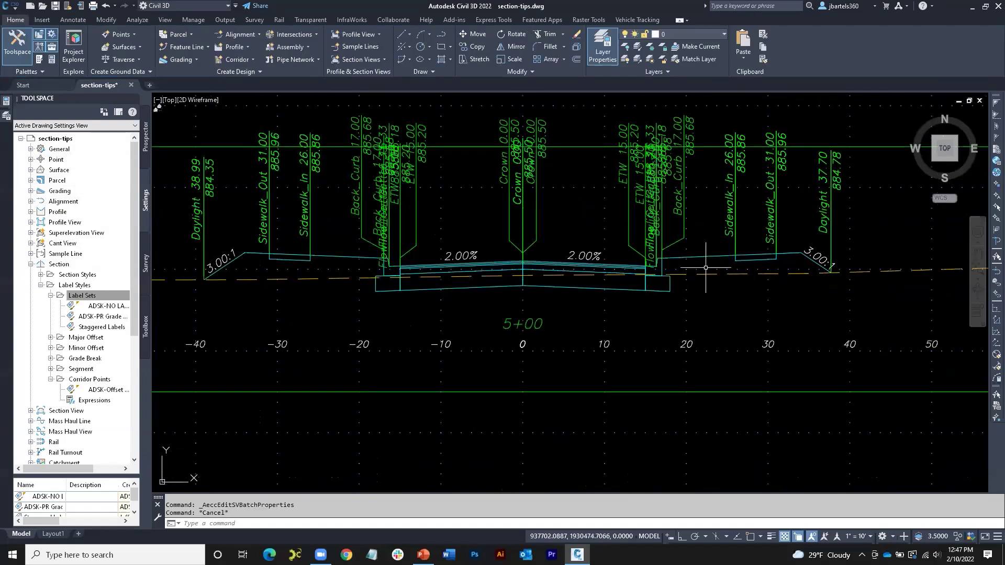
{"action": "mouse_move", "coordinate": [703, 263]}
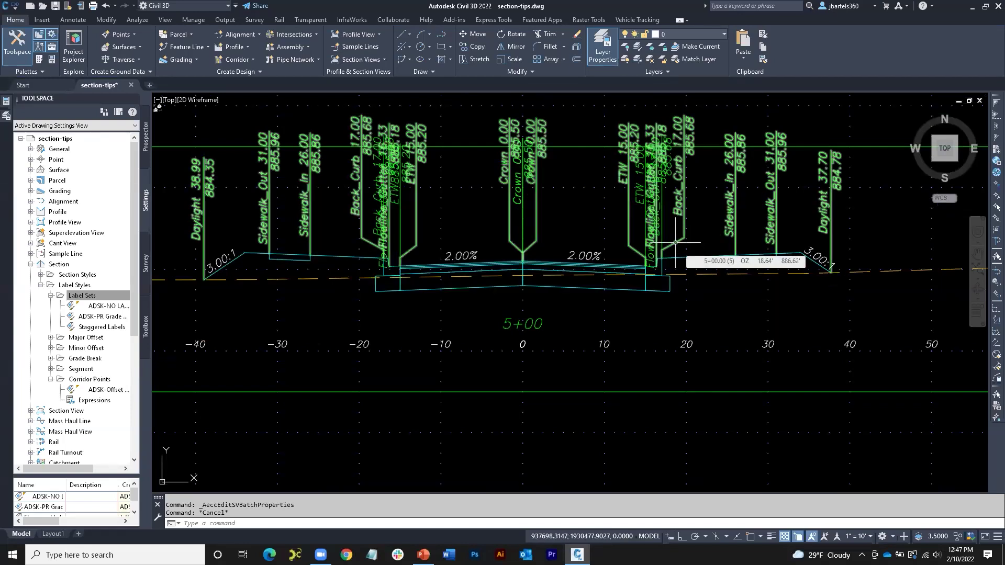
{"action": "scroll", "coordinate": [675, 243], "scroll_direction": "down", "scroll_amount": 3}
{"action": "middle_click_drag", "start_coordinate": [609, 244], "coordinate": [624, 247]}
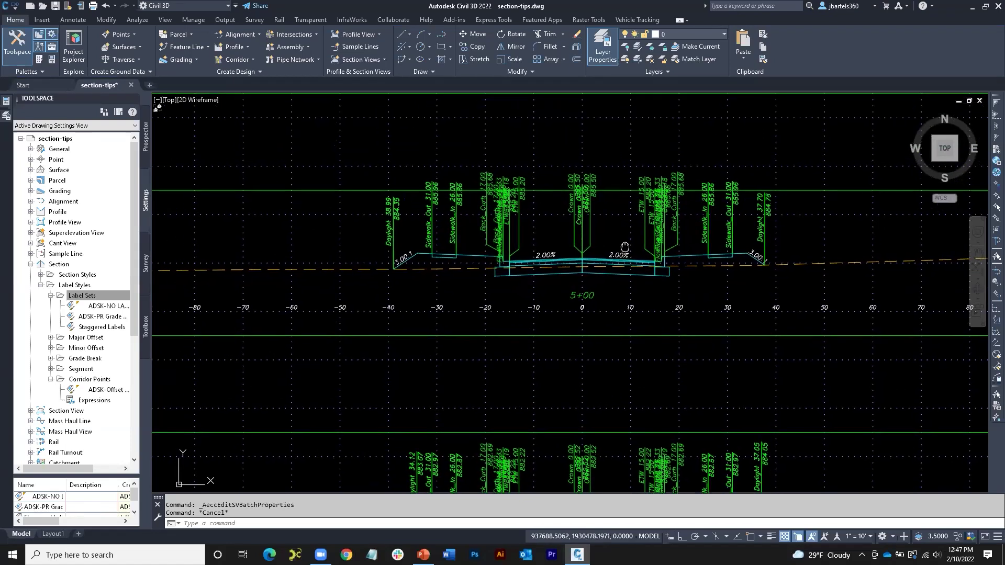
{"action": "mouse_move", "coordinate": [611, 238]}
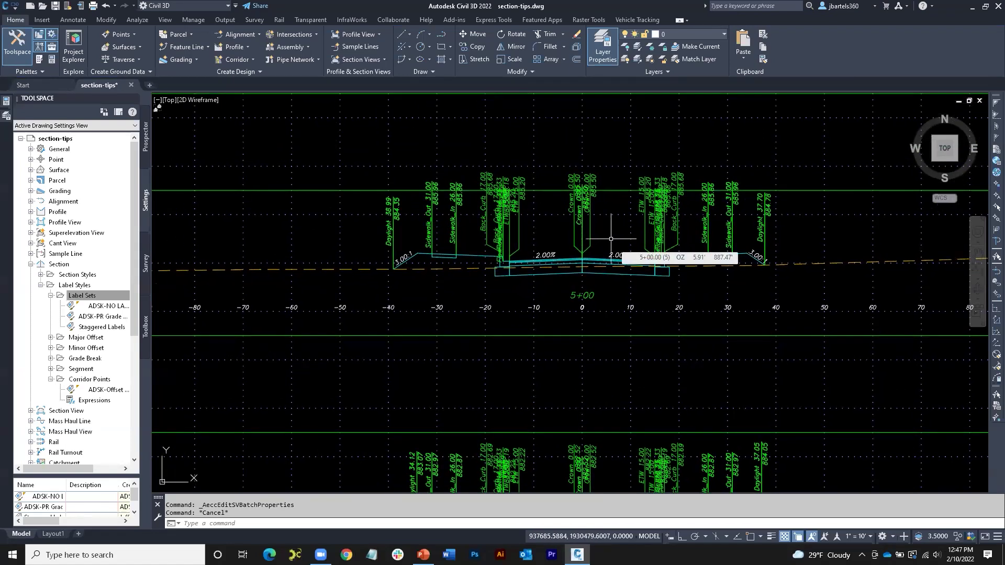
Run CORRIDORSECTIONLABELSCONV on all section views, converting the corridor point labels to corridor Points style labels with the Staggered Labels set.
{"action": "type", "text": "corridor"}
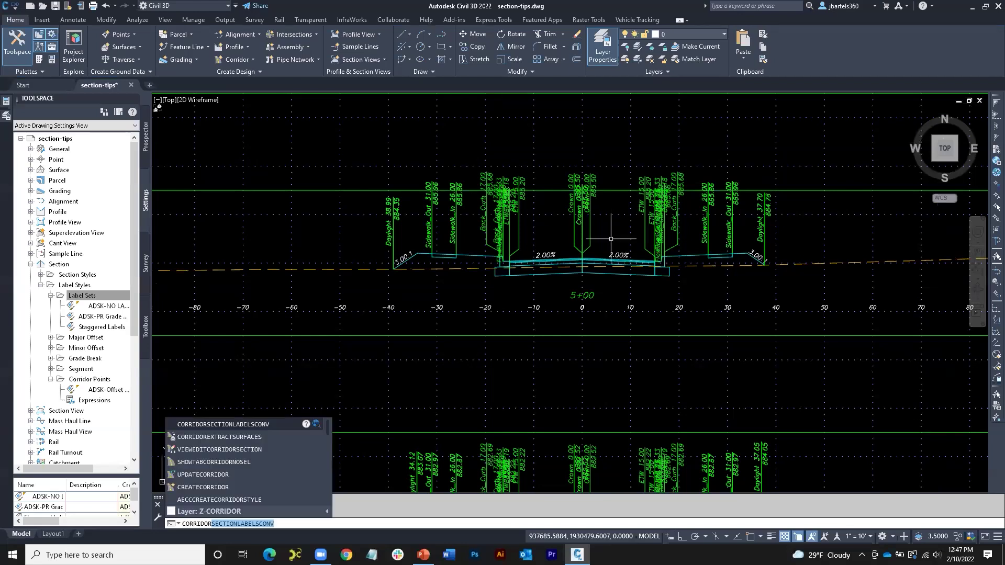
{"action": "left_click", "coordinate": [244, 424]}
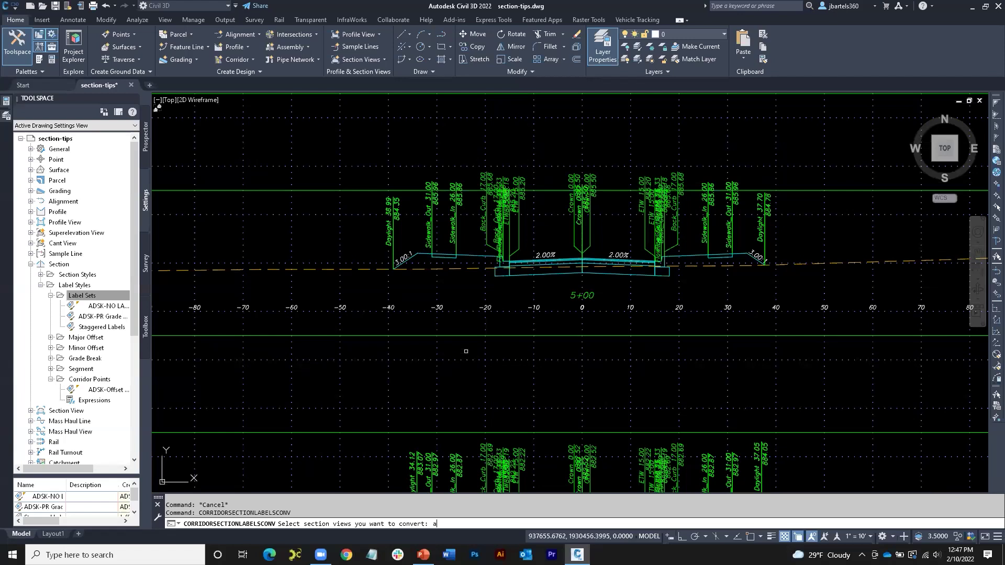
{"action": "key", "text": "Return"}
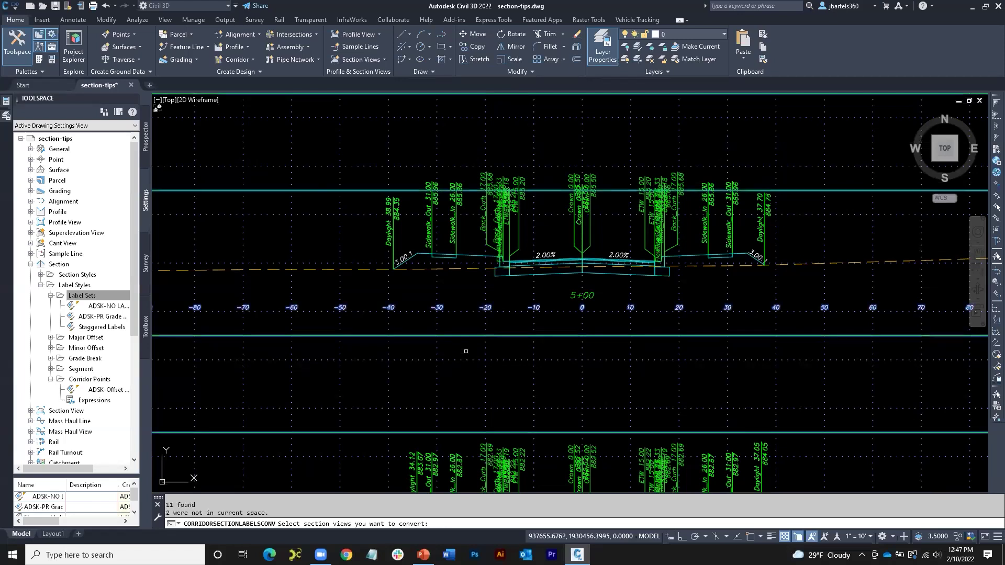
{"action": "key", "text": "Return"}
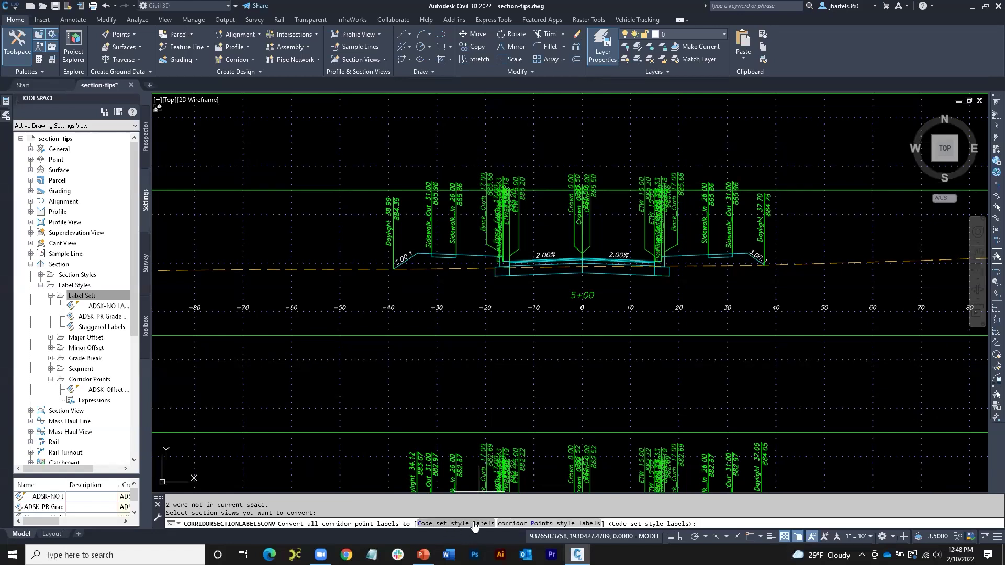
{"action": "left_click", "coordinate": [507, 524]}
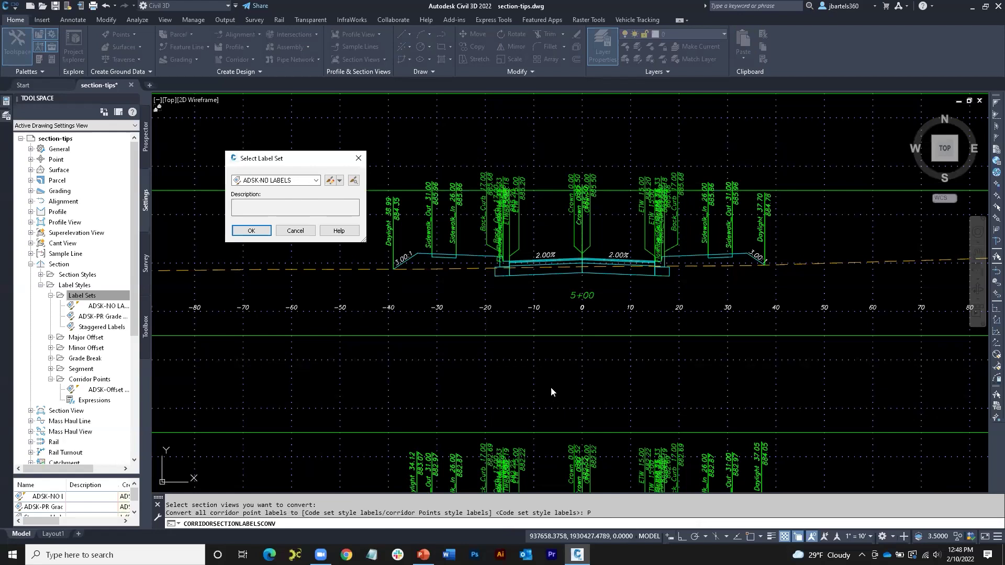
{"action": "left_click", "coordinate": [289, 181]}
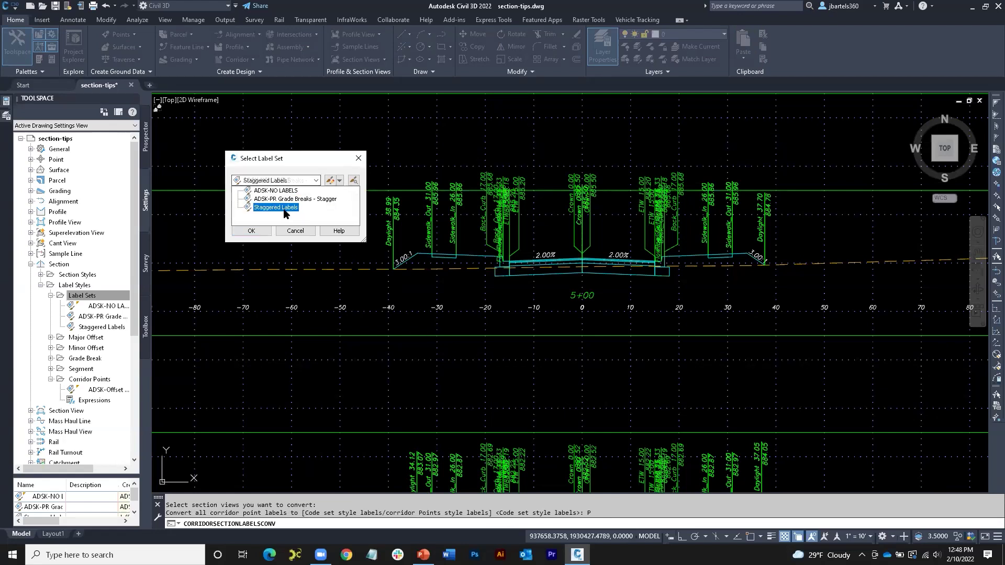
{"action": "left_click", "coordinate": [276, 208]}
{"action": "left_click", "coordinate": [252, 231]}
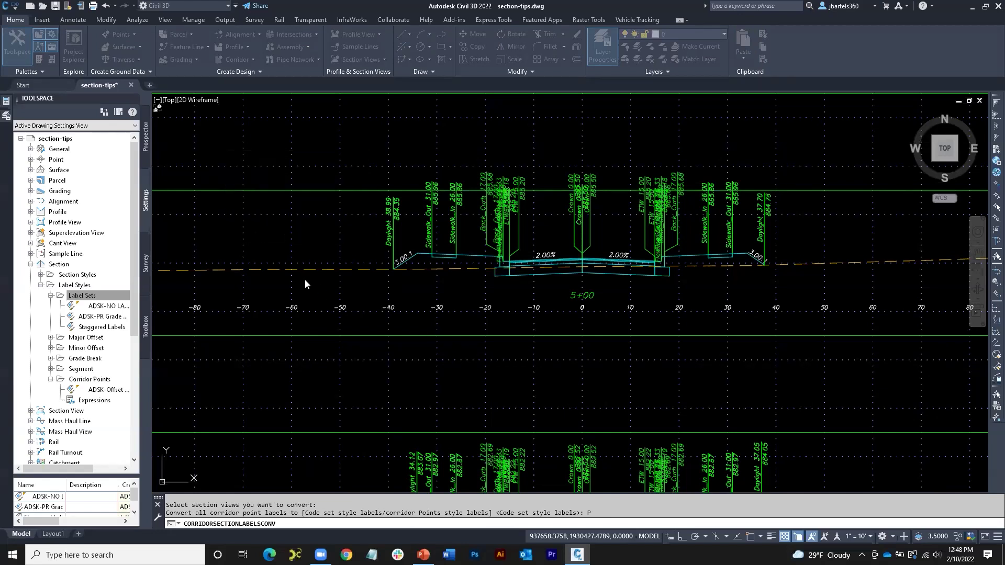
{"action": "mouse_move", "coordinate": [549, 393]}
{"action": "middle_mouse_down"}
{"action": "mouse_move", "coordinate": [546, 243]}
{"action": "mouse_move", "coordinate": [524, 501]}
{"action": "middle_mouse_up"}
{"action": "mouse_move", "coordinate": [551, 326]}
{"action": "middle_mouse_down"}
{"action": "mouse_move", "coordinate": [551, 358]}
{"action": "mouse_move", "coordinate": [579, 409]}
{"action": "mouse_move", "coordinate": [594, 409]}
{"action": "middle_mouse_up"}
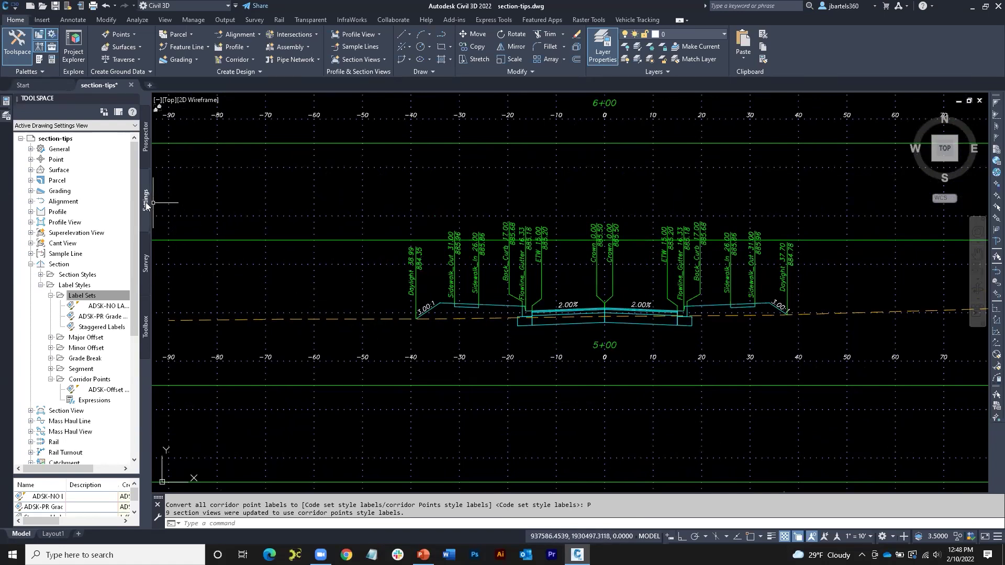
Set the corridor point code labeling method to Section Label Set in the section view's CreateMultipleSectionView command settings.
{"action": "left_click", "coordinate": [30, 264]}
{"action": "left_click", "coordinate": [30, 275]}
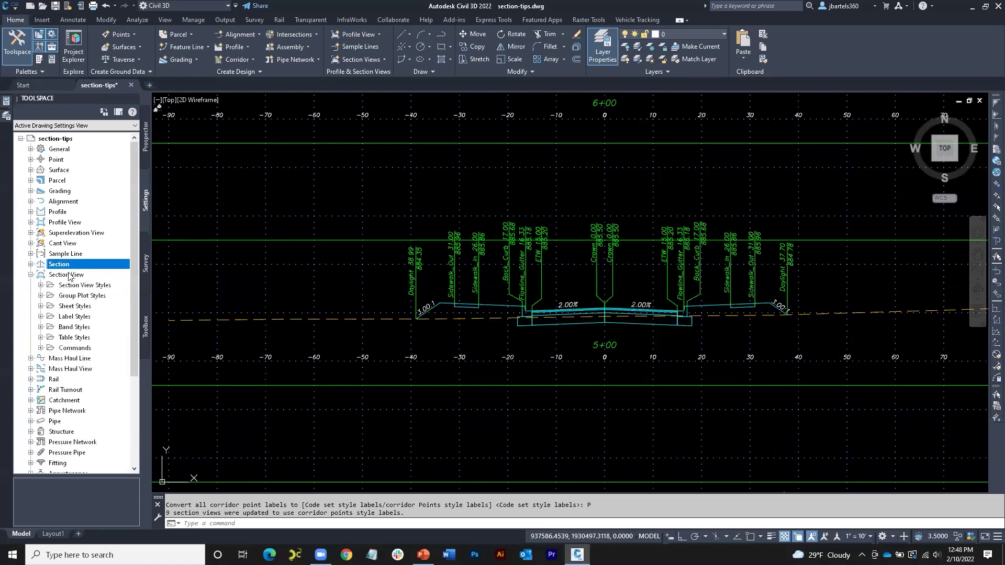
{"action": "left_click", "coordinate": [41, 348]}
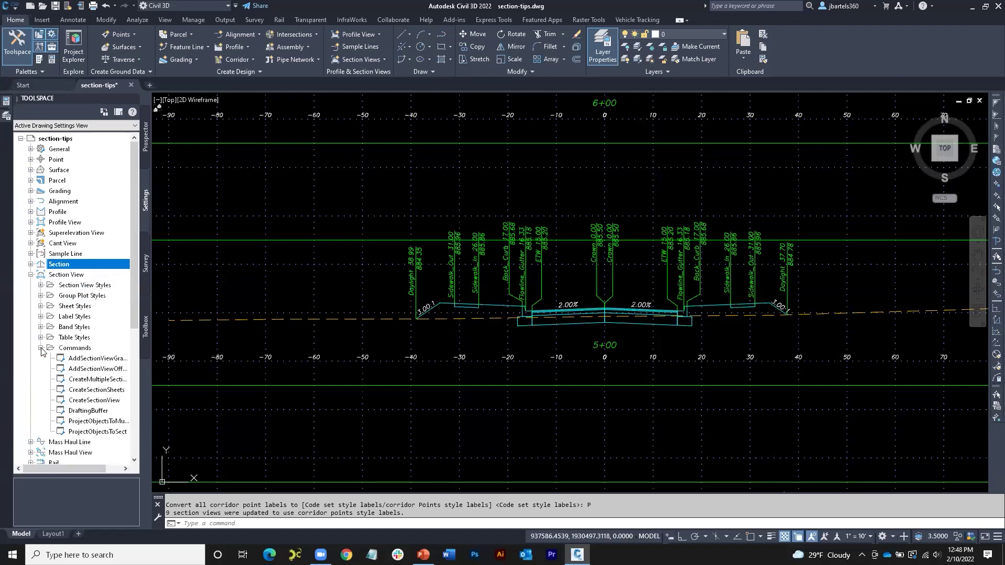
{"action": "double_click", "coordinate": [80, 380]}
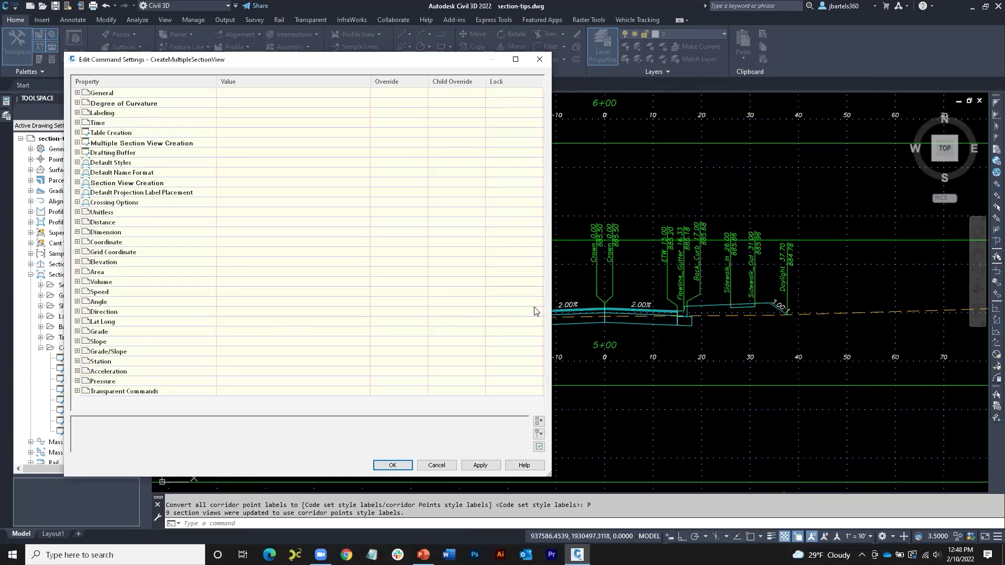
{"action": "left_click", "coordinate": [78, 182]}
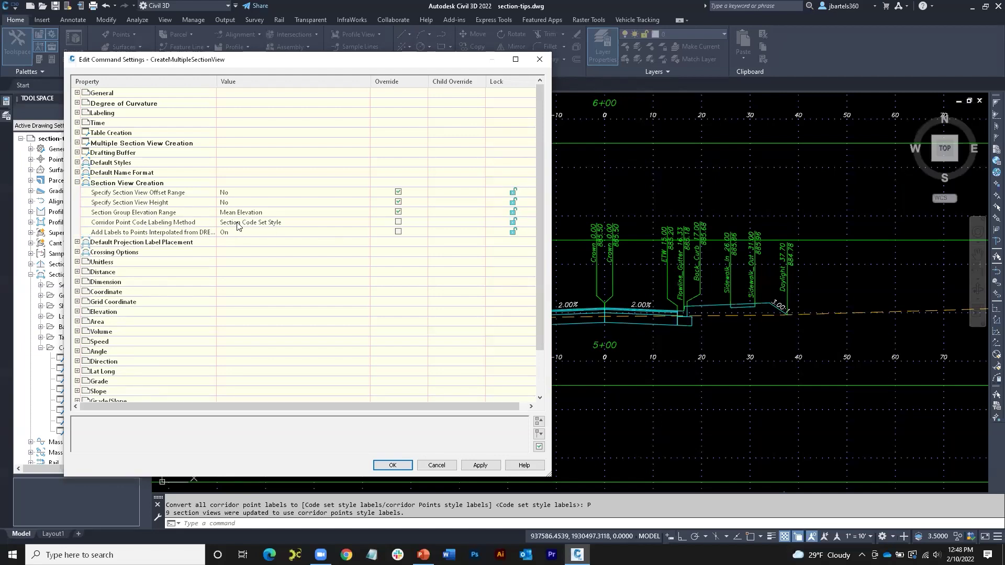
{"action": "left_click", "coordinate": [262, 224]}
{"action": "left_click", "coordinate": [262, 222]}
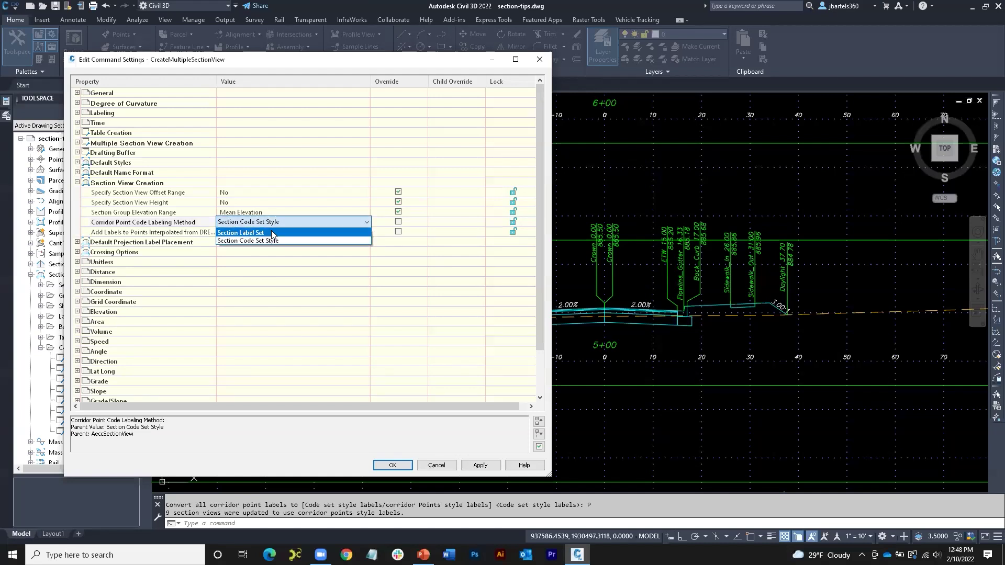
{"action": "left_click", "coordinate": [271, 233]}
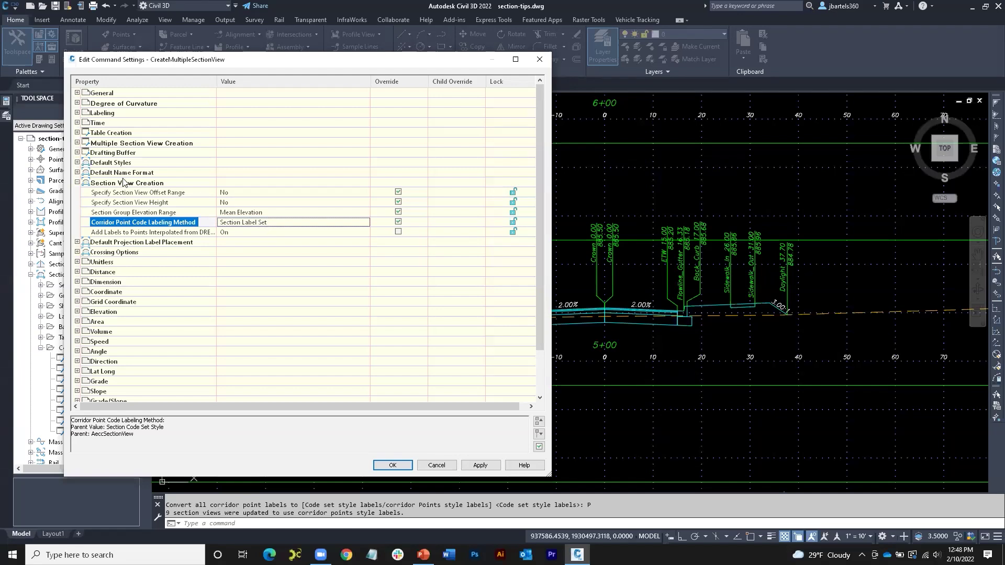
Choose Staggered Labels as the default section label set in the CreateMultipleSectionView settings, and discard the settings changes.
{"action": "left_click", "coordinate": [77, 162]}
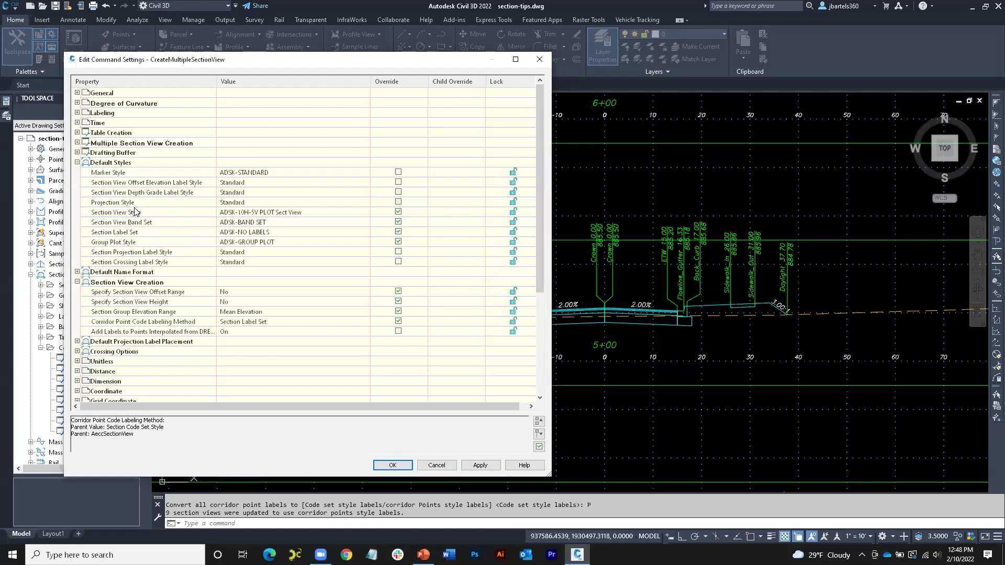
{"action": "left_click", "coordinate": [234, 234]}
{"action": "left_click", "coordinate": [365, 233]}
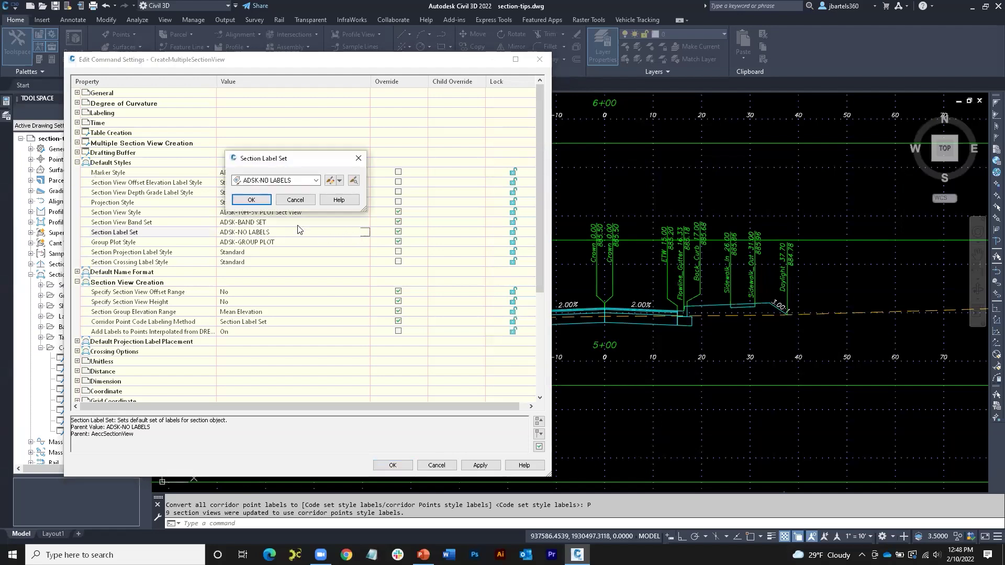
{"action": "left_click", "coordinate": [290, 181]}
{"action": "left_click", "coordinate": [286, 208]}
{"action": "left_click", "coordinate": [252, 200]}
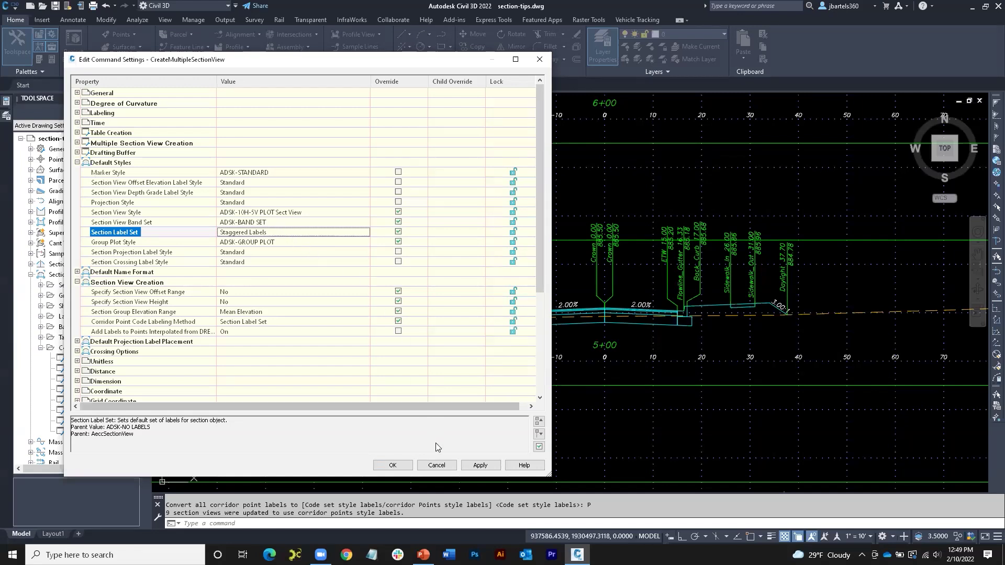
{"action": "left_click", "coordinate": [437, 465]}
{"action": "key", "text": "Escape"}
{"action": "key", "text": "Escape"}
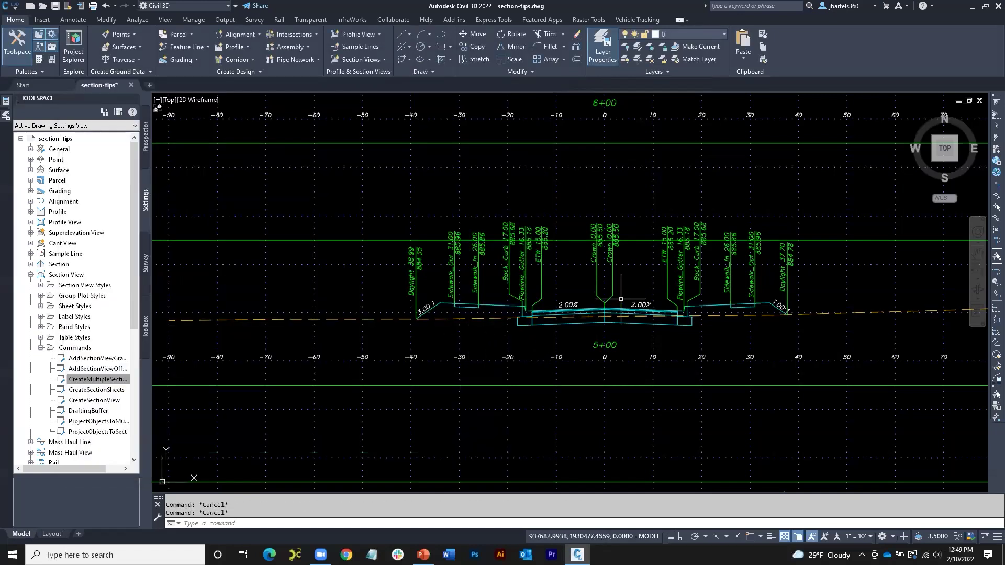
Check the crown labels on the section views, and set the annotation scale to 1" = 50' for viewing the road assembly.
{"action": "scroll", "coordinate": [621, 299], "scroll_direction": "up", "scroll_amount": 3}
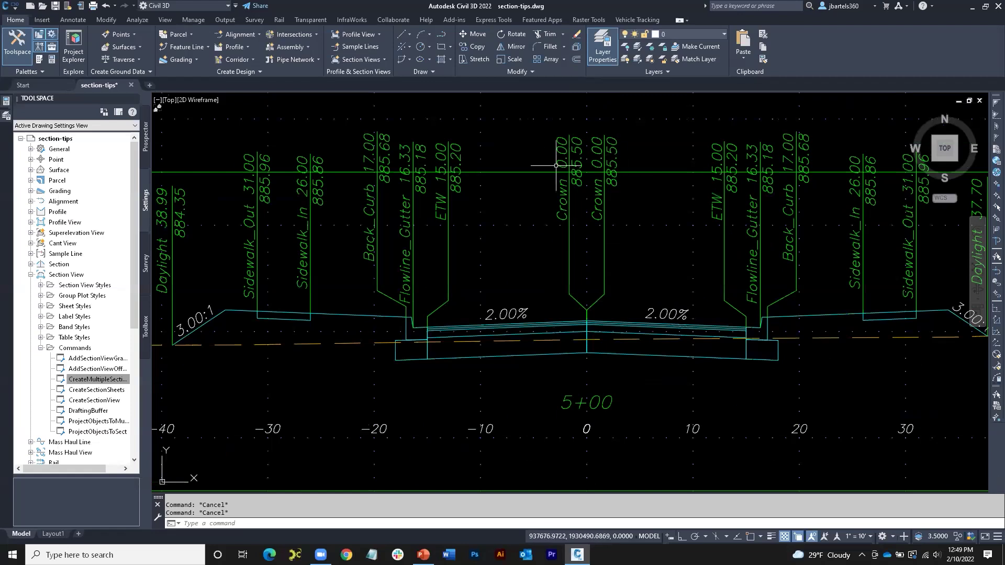
{"action": "scroll", "coordinate": [599, 299], "scroll_direction": "down", "scroll_amount": 2}
{"action": "middle_click_drag", "start_coordinate": [617, 179], "coordinate": [629, 463]}
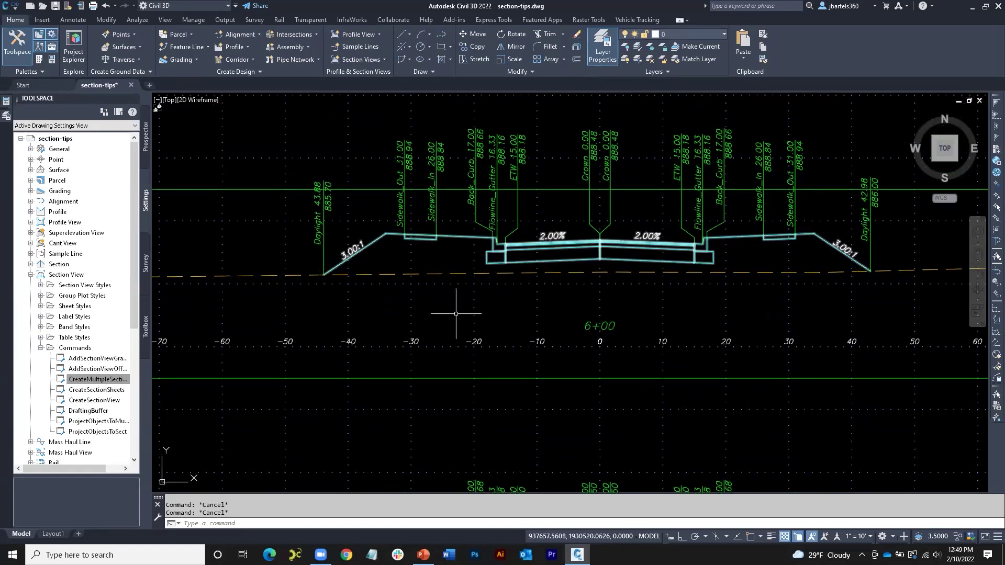
{"action": "scroll", "coordinate": [460, 303], "scroll_direction": "down", "scroll_amount": 3}
{"action": "scroll", "coordinate": [429, 338], "scroll_direction": "down", "scroll_amount": 3}
{"action": "middle_click_drag", "start_coordinate": [341, 320], "coordinate": [673, 314]}
{"action": "scroll", "coordinate": [444, 317], "scroll_direction": "down", "scroll_amount": 1}
{"action": "middle_click_drag", "start_coordinate": [444, 318], "coordinate": [785, 314]}
{"action": "mouse_move", "coordinate": [209, 277]}
{"action": "middle_mouse_down"}
{"action": "mouse_move", "coordinate": [550, 280]}
{"action": "mouse_move", "coordinate": [583, 299]}
{"action": "middle_mouse_up"}
{"action": "scroll", "coordinate": [569, 279], "scroll_direction": "up", "scroll_amount": 5}
{"action": "scroll", "coordinate": [568, 279], "scroll_direction": "up", "scroll_amount": 5}
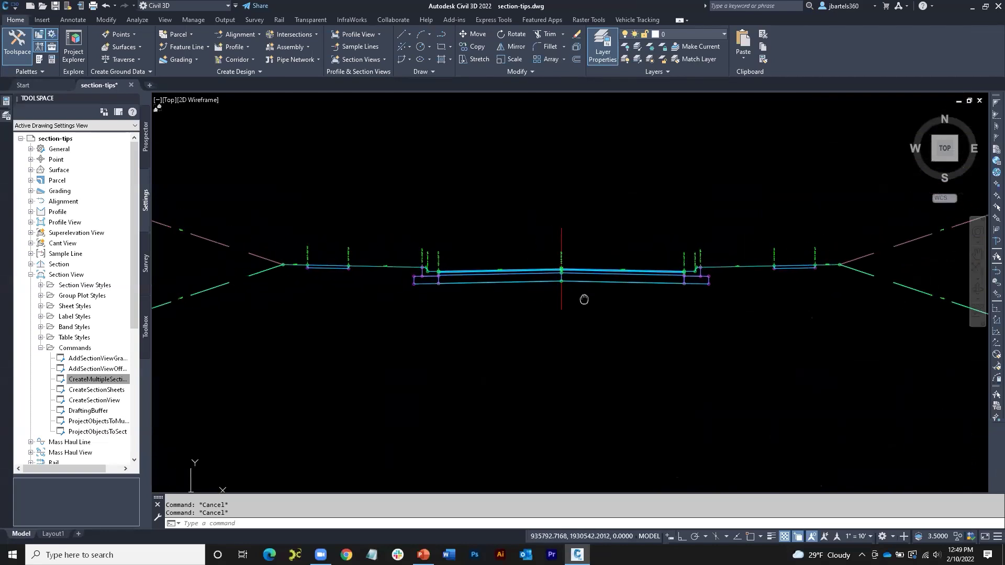
{"action": "left_click", "coordinate": [868, 537]}
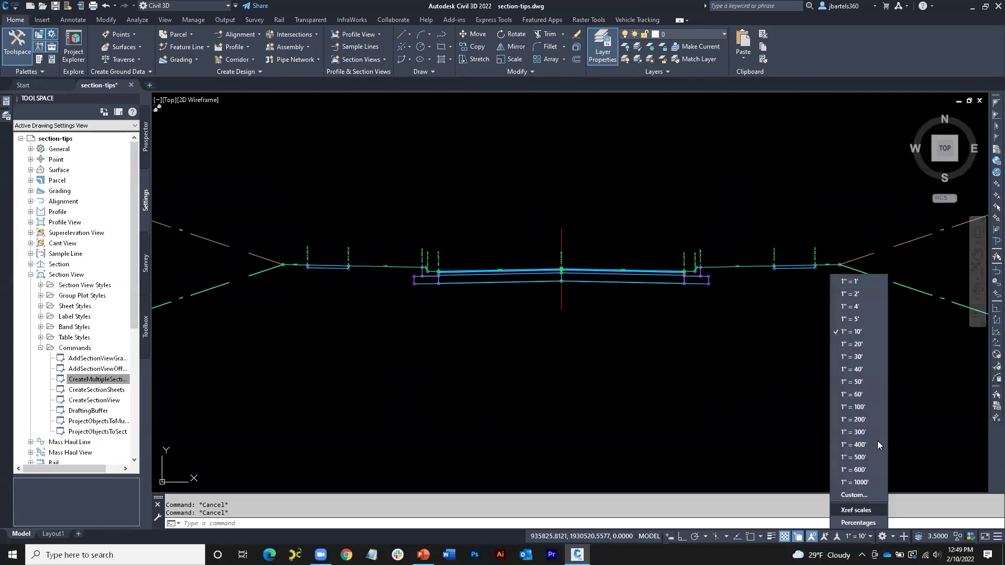
{"action": "left_click", "coordinate": [870, 383]}
{"action": "scroll", "coordinate": [607, 252], "scroll_direction": "up", "scroll_amount": 2}
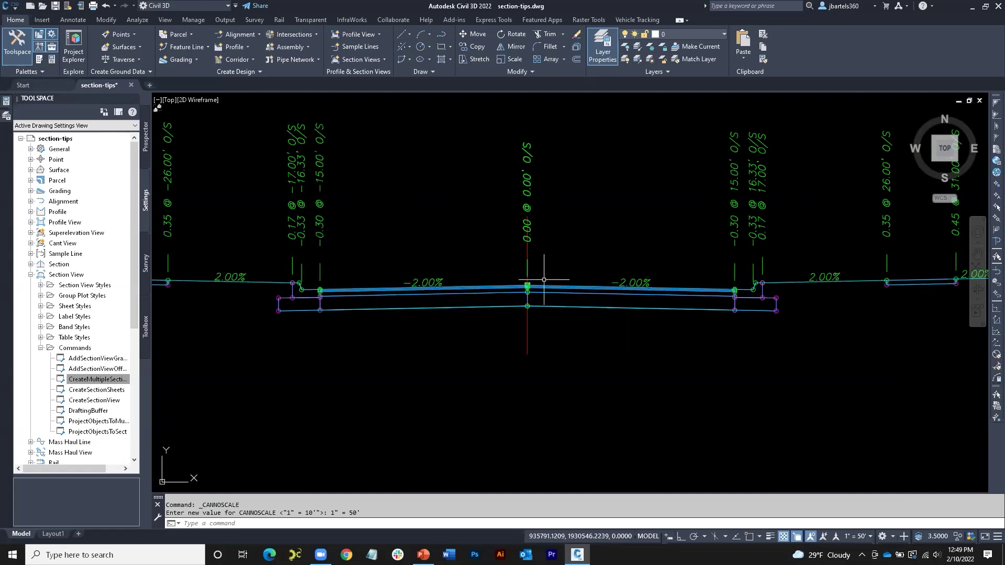
Set the inside point code of the assembly's right LaneSuperelevationAOR subassembly to None.
{"action": "scroll", "coordinate": [544, 280], "scroll_direction": "up", "scroll_amount": 5}
{"action": "scroll", "coordinate": [544, 281], "scroll_direction": "up", "scroll_amount": 3}
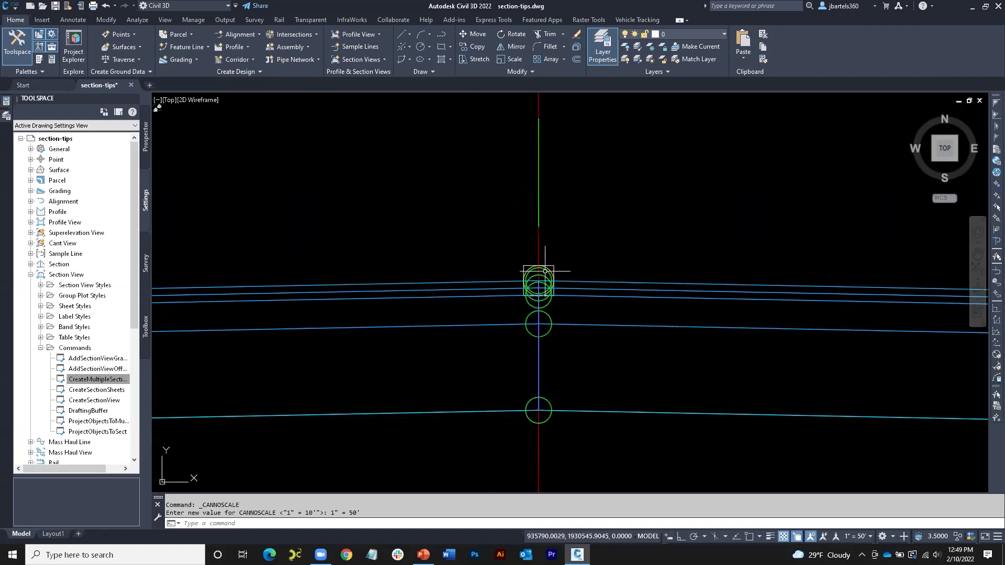
{"action": "mouse_move", "coordinate": [546, 270]}
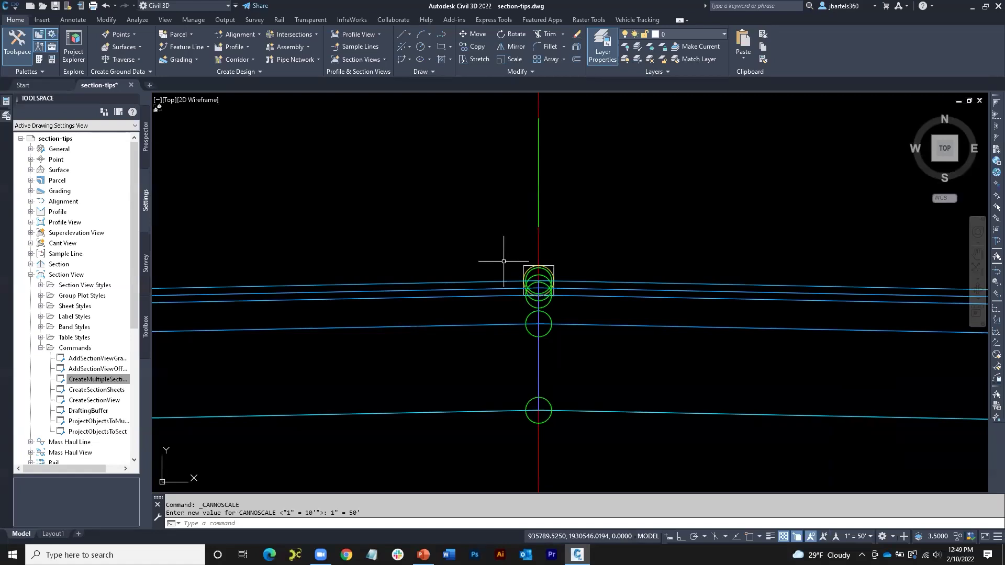
{"action": "scroll", "coordinate": [494, 259], "scroll_direction": "down", "scroll_amount": 1}
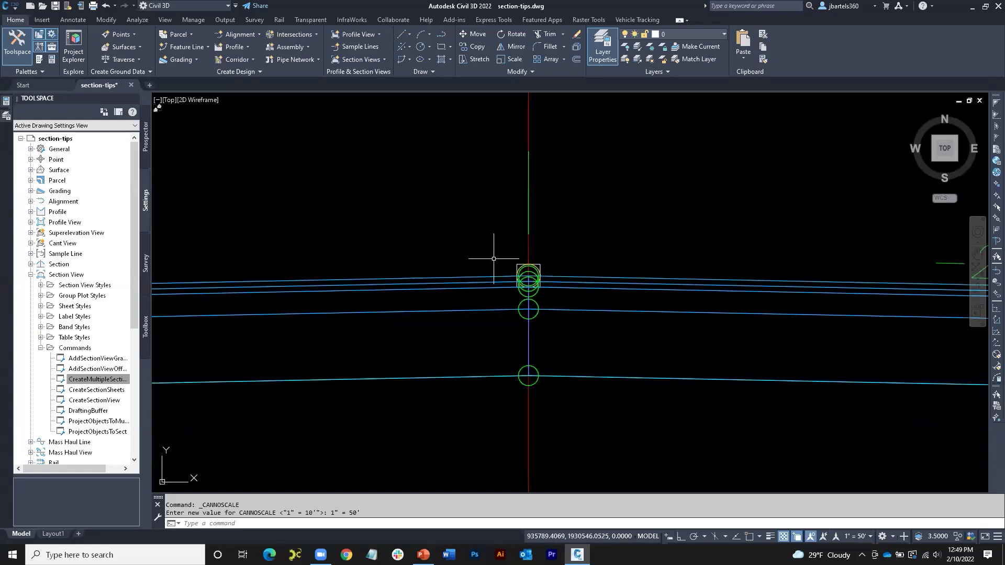
{"action": "left_click_drag", "start_coordinate": [624, 248], "coordinate": [592, 297]}
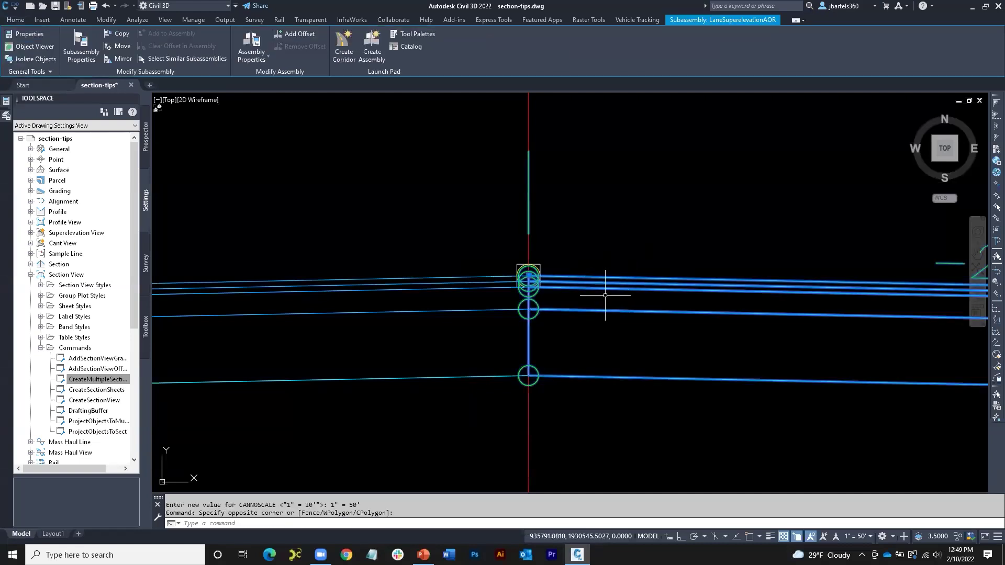
{"action": "left_click", "coordinate": [7, 102]}
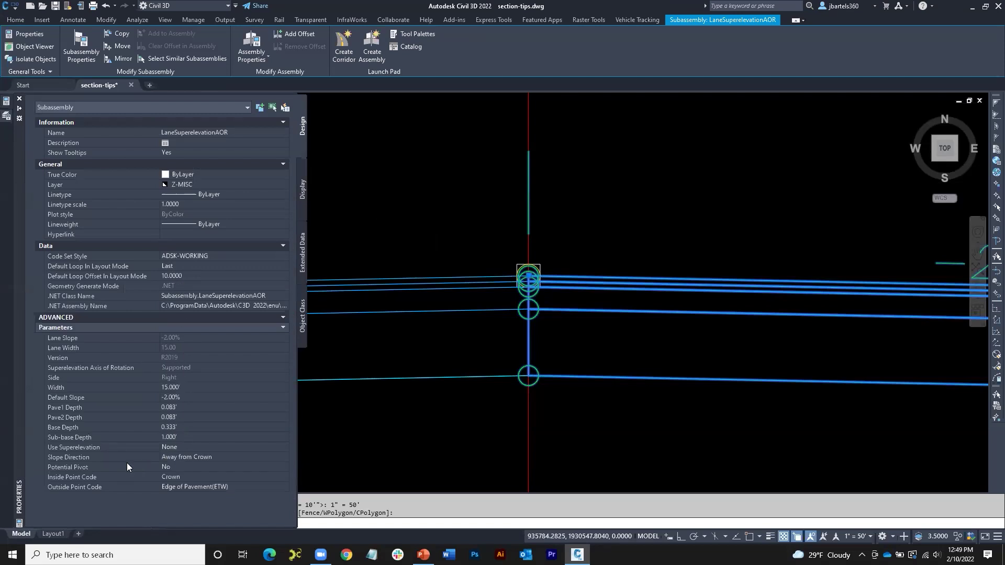
{"action": "left_click", "coordinate": [175, 479]}
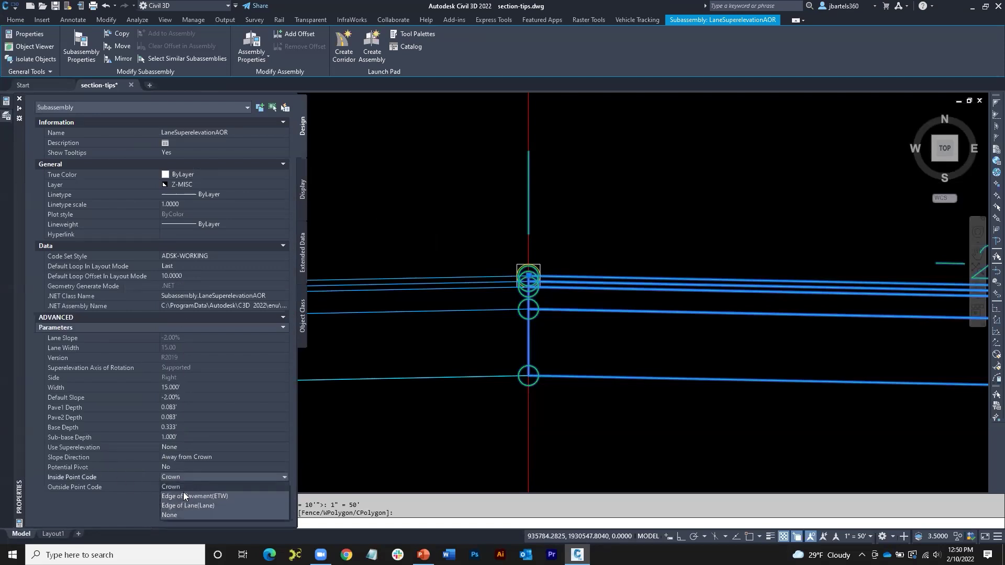
{"action": "left_click", "coordinate": [178, 515]}
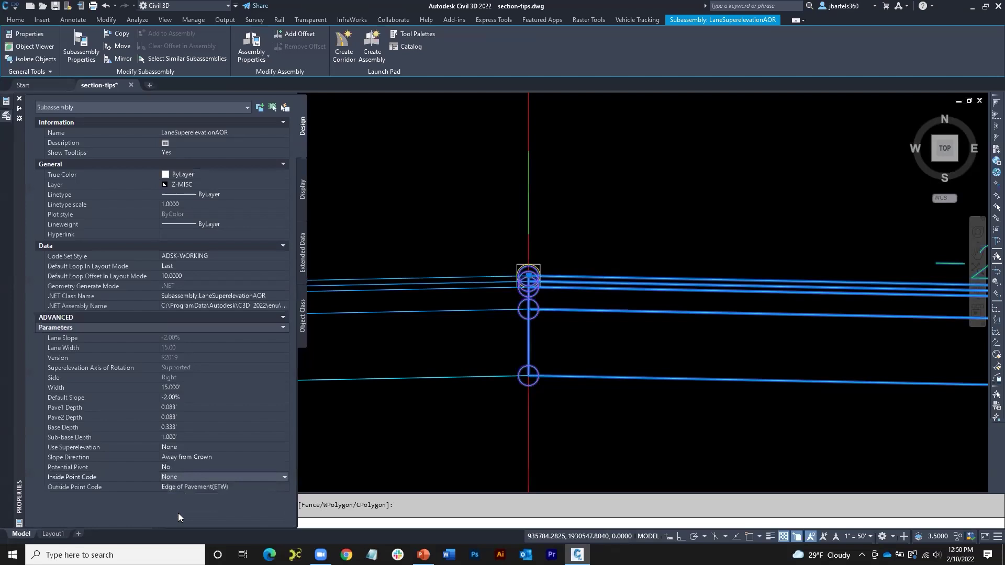
Clear the subassembly selection and set the annotation scale to 1" = 10'.
{"action": "key", "text": "Escape"}
{"action": "key", "text": "Escape"}
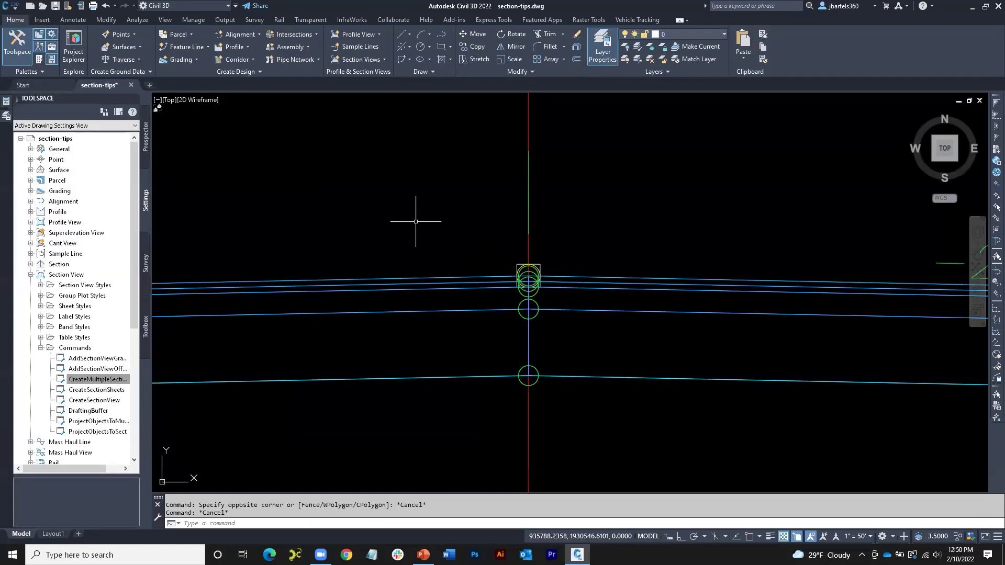
{"action": "scroll", "coordinate": [415, 222], "scroll_direction": "down", "scroll_amount": 8}
{"action": "scroll", "coordinate": [497, 253], "scroll_direction": "up", "scroll_amount": 2}
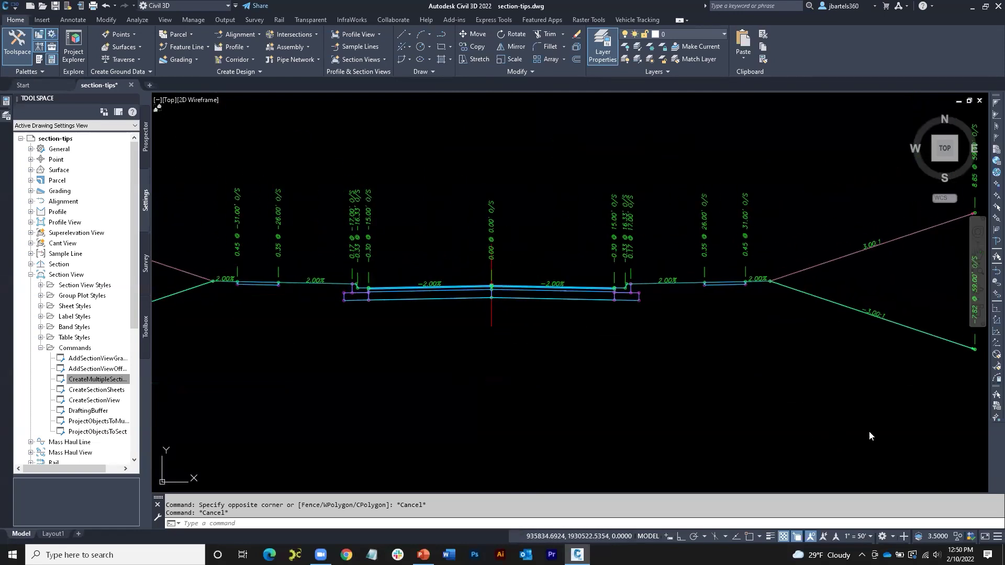
{"action": "left_click", "coordinate": [858, 537]}
{"action": "left_click", "coordinate": [858, 332]}
{"action": "middle_click_drag", "start_coordinate": [788, 324], "coordinate": [340, 388]}
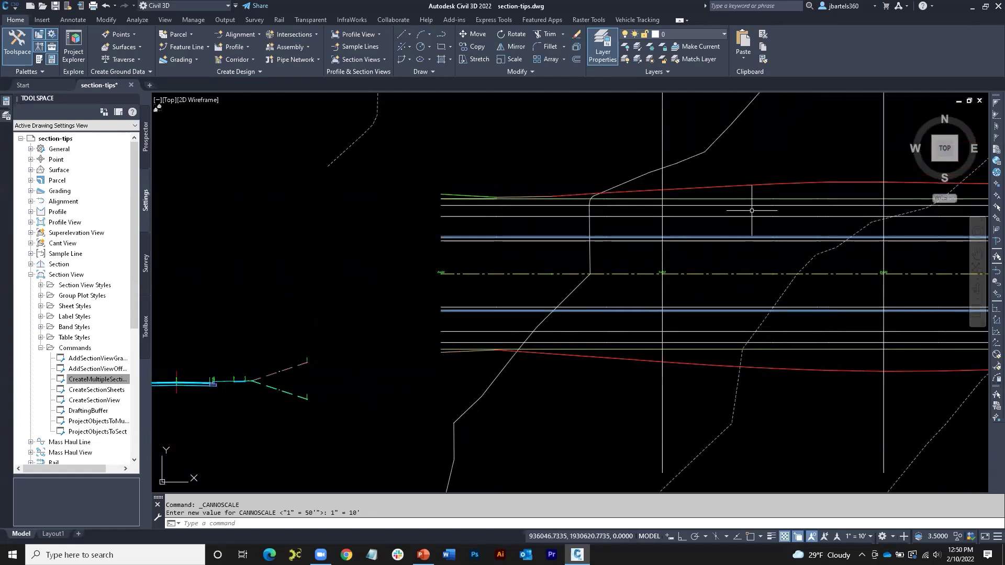
Rebuild the Main Street corridor to update the crown labels in the section views.
{"action": "left_click", "coordinate": [758, 184]}
{"action": "scroll", "coordinate": [693, 272], "scroll_direction": "down", "scroll_amount": 5}
{"action": "middle_click_drag", "start_coordinate": [693, 272], "coordinate": [300, 273]}
{"action": "middle_click_drag", "start_coordinate": [676, 292], "coordinate": [231, 256]}
{"action": "scroll", "coordinate": [648, 273], "scroll_direction": "up", "scroll_amount": 1}
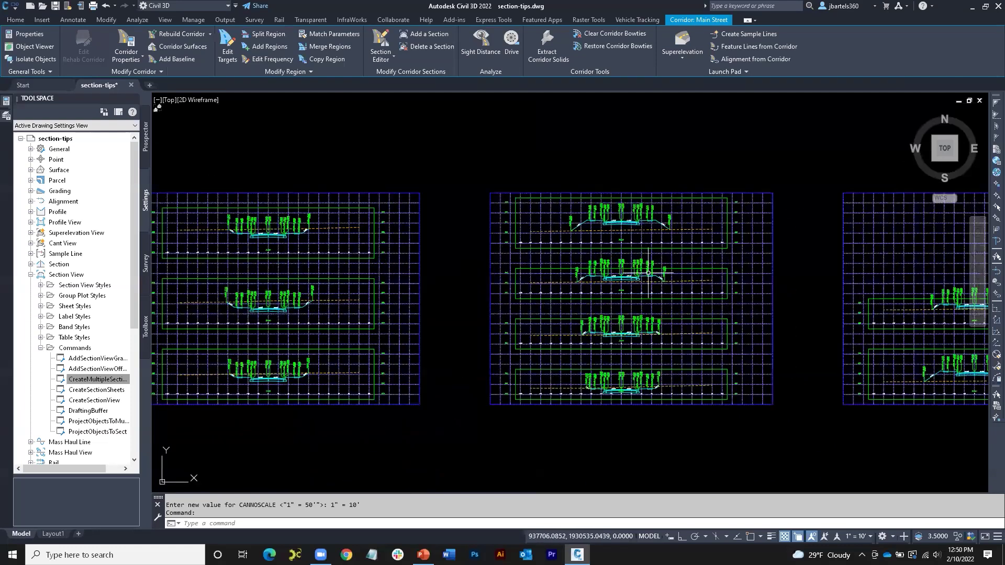
{"action": "scroll", "coordinate": [648, 273], "scroll_direction": "up", "scroll_amount": 7}
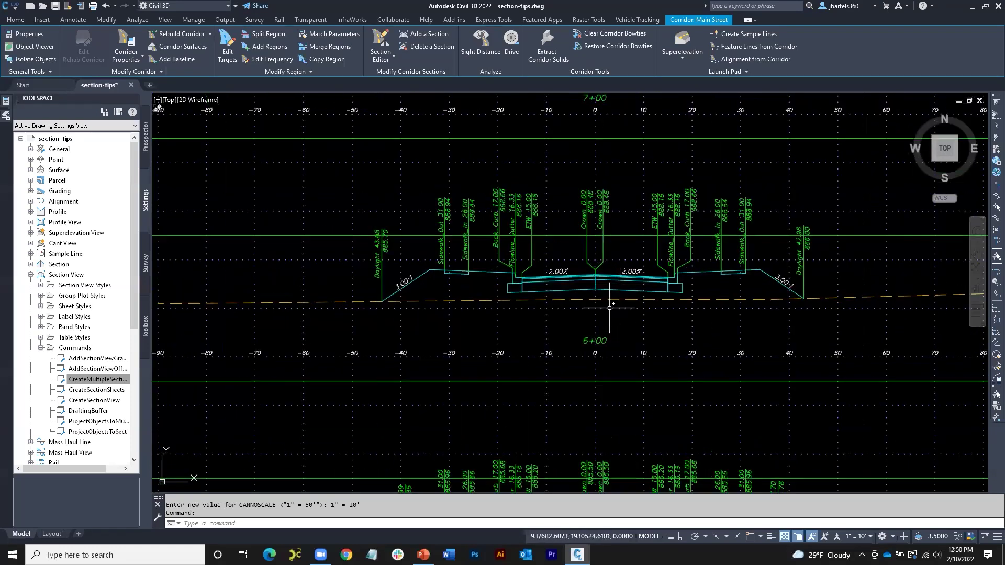
{"action": "left_click", "coordinate": [180, 35]}
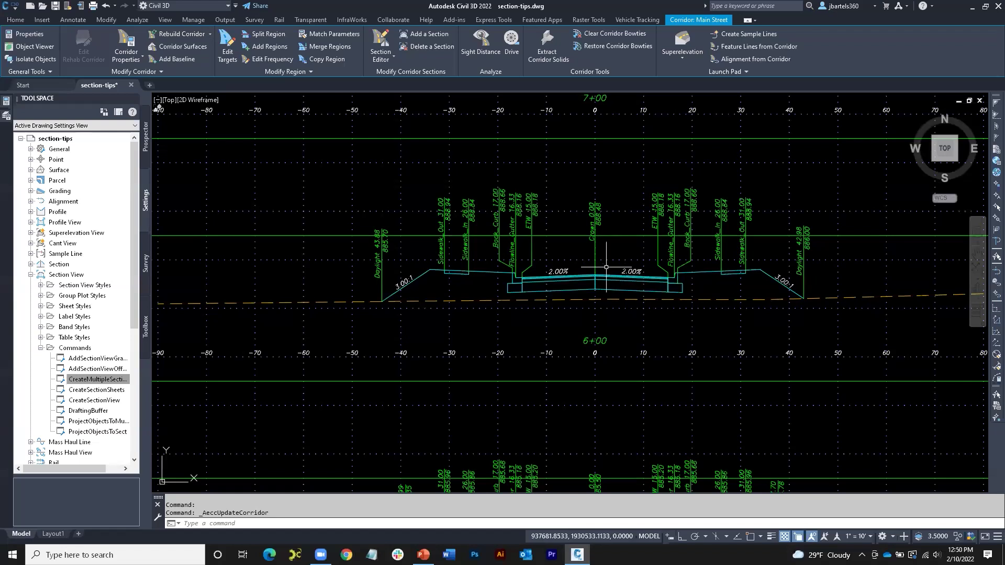
Start a multileader in the 6+00 section view with its arrowhead snapped to the endpoint at the right sidewalk's outer edge.
{"action": "scroll", "coordinate": [607, 268], "scroll_direction": "down", "scroll_amount": 2}
{"action": "mouse_move", "coordinate": [620, 340]}
{"action": "middle_mouse_down"}
{"action": "mouse_move", "coordinate": [628, 306]}
{"action": "mouse_move", "coordinate": [615, 271]}
{"action": "middle_mouse_up"}
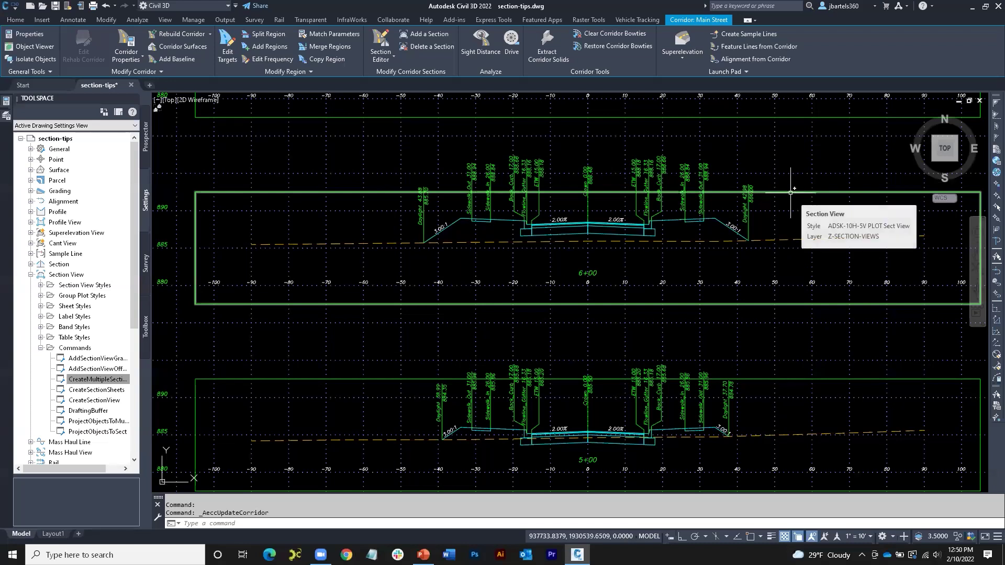
{"action": "middle_click_drag", "start_coordinate": [786, 202], "coordinate": [750, 205]}
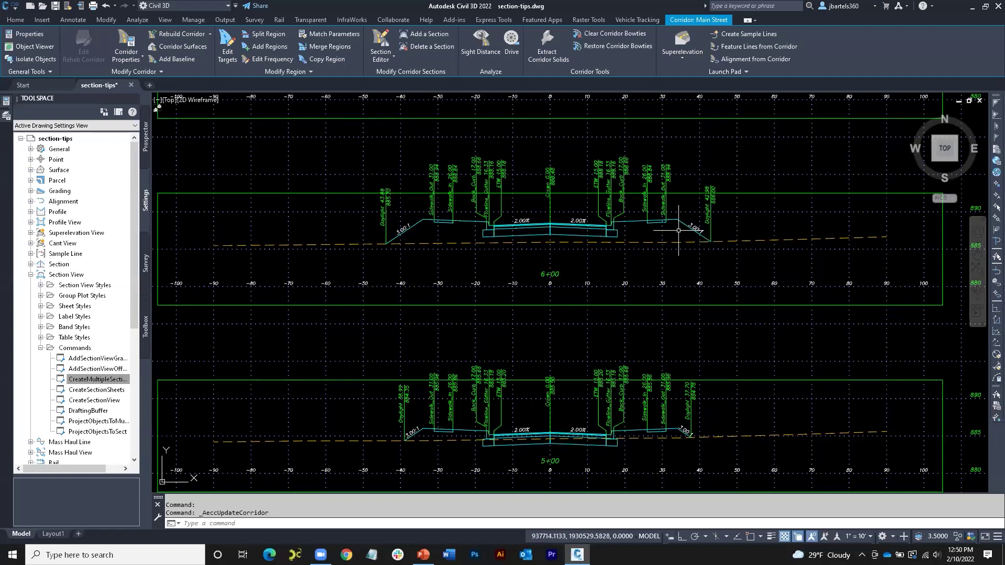
{"action": "scroll", "coordinate": [679, 234], "scroll_direction": "up", "scroll_amount": 3}
{"action": "middle_click_drag", "start_coordinate": [679, 234], "coordinate": [657, 237]}
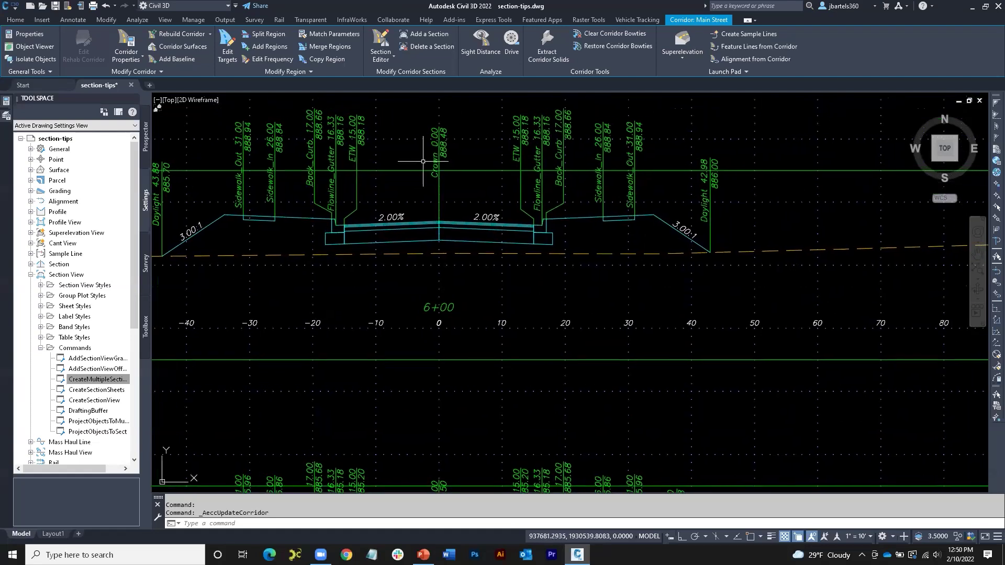
{"action": "left_click", "coordinate": [76, 21]}
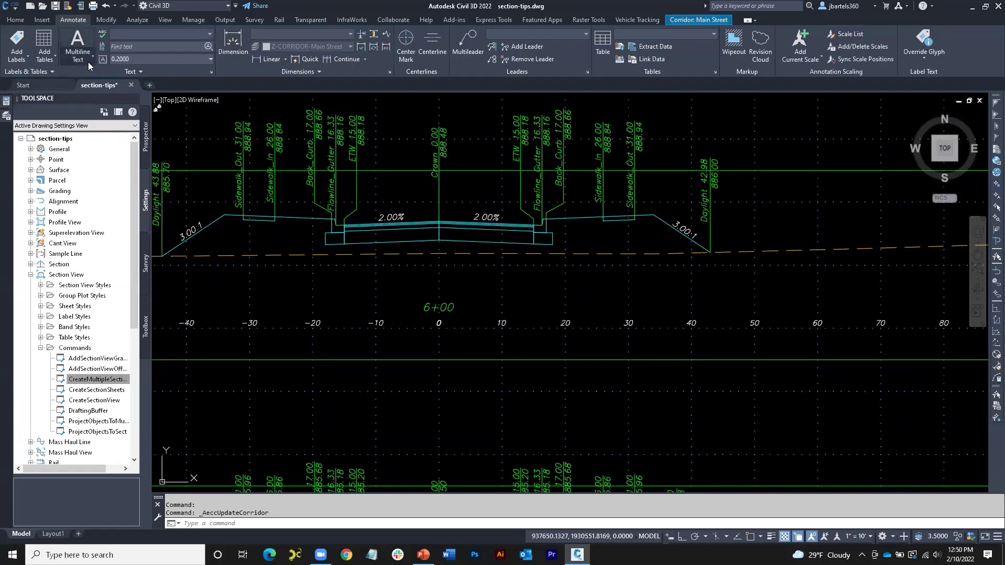
{"action": "left_click", "coordinate": [468, 43]}
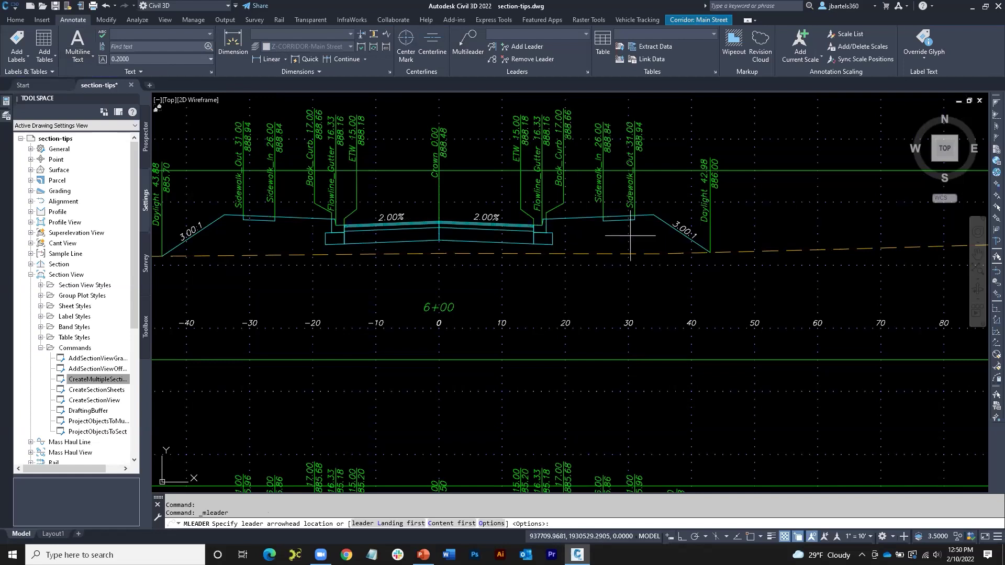
{"action": "scroll", "coordinate": [648, 234], "scroll_direction": "up", "scroll_amount": 1}
{"action": "right_click", "coordinate": [649, 233], "text": "shift"}
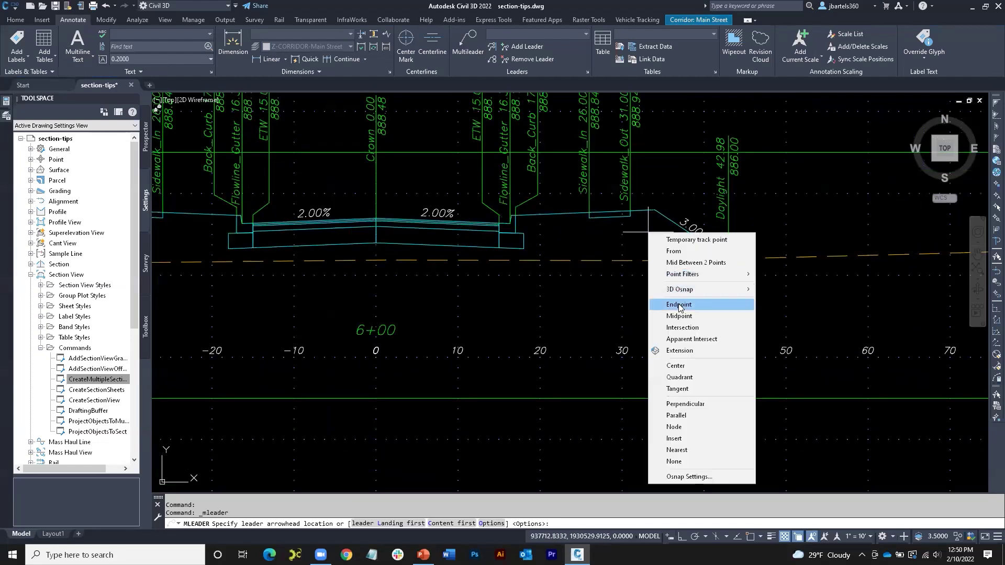
{"action": "left_click", "coordinate": [679, 305]}
{"action": "left_click", "coordinate": [632, 217]}
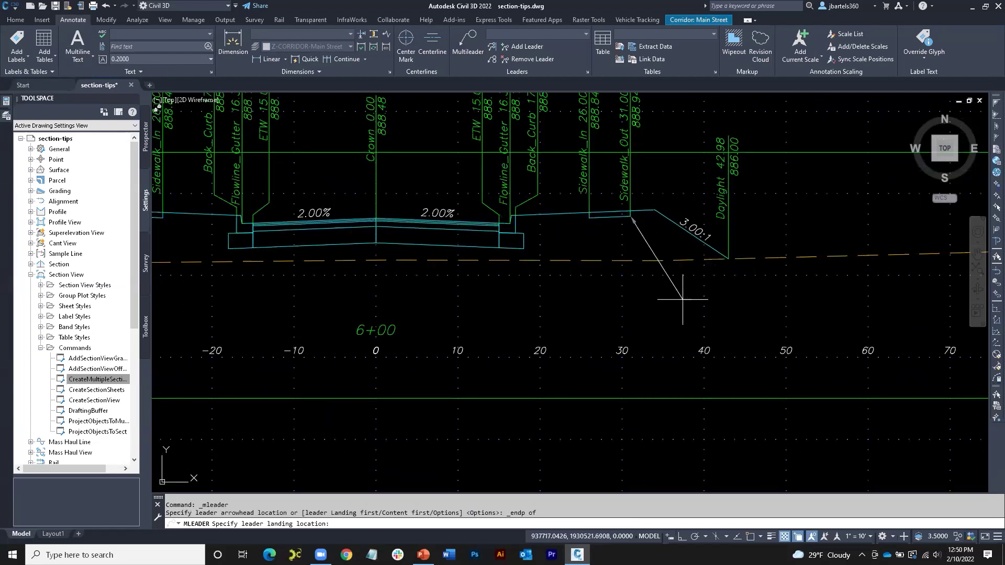
Place the leader landing below the right side slope and enter the text Concrete Walk, wrapped onto two lines.
{"action": "left_click", "coordinate": [682, 299]}
{"action": "type", "text": "Conc"}
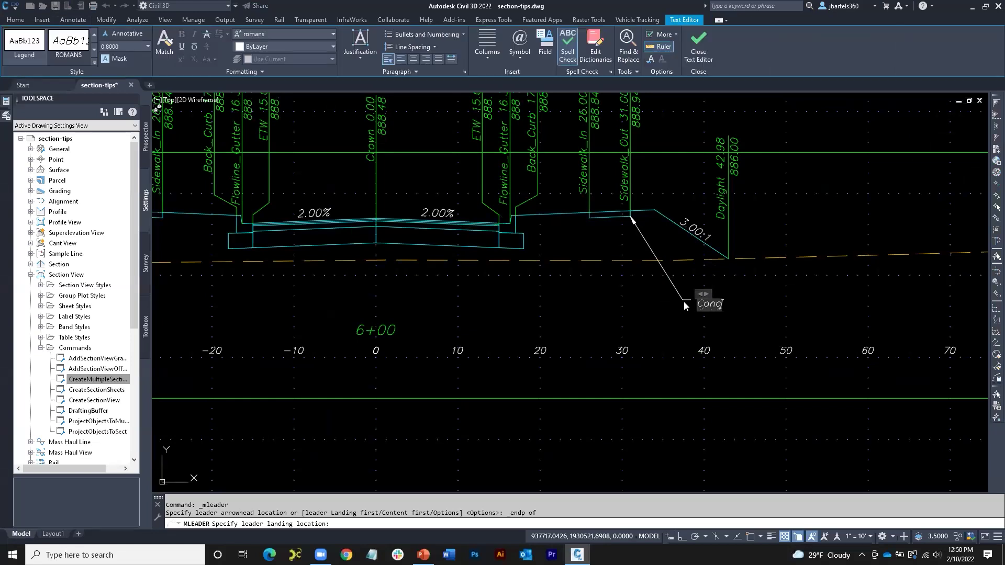
{"action": "type", "text": "rete Walk"}
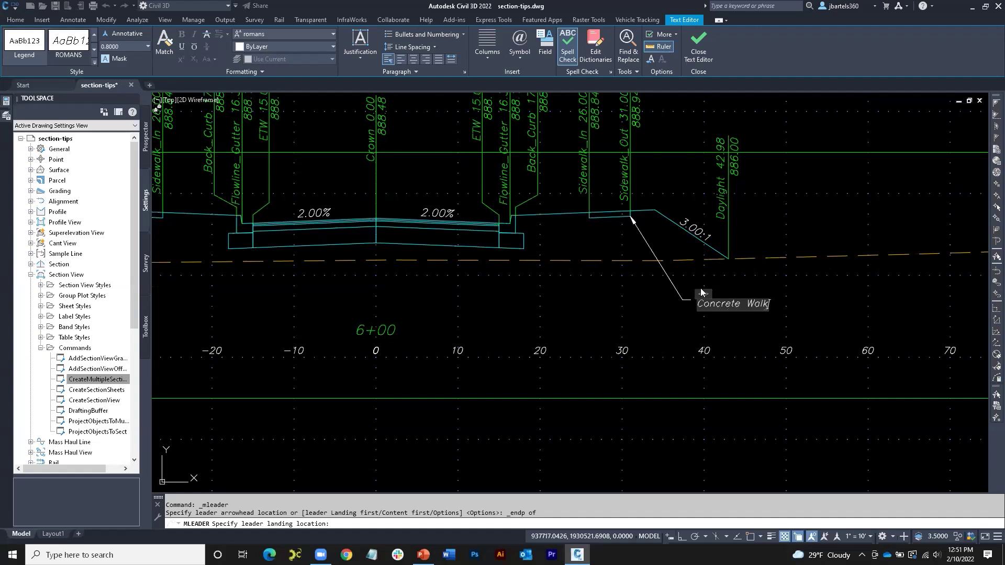
{"action": "left_click_drag", "start_coordinate": [703, 294], "coordinate": [766, 292]}
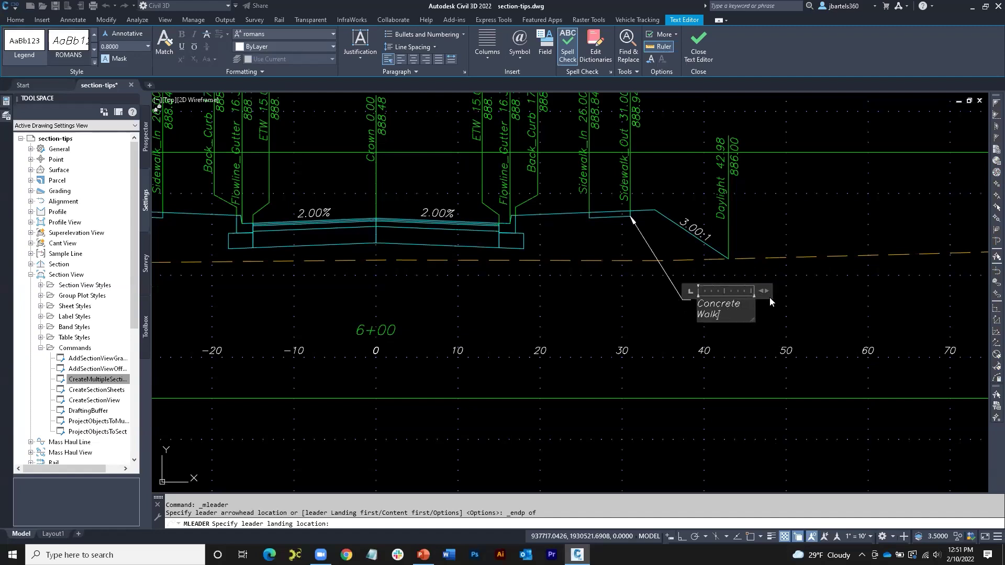
{"action": "left_click", "coordinate": [785, 286]}
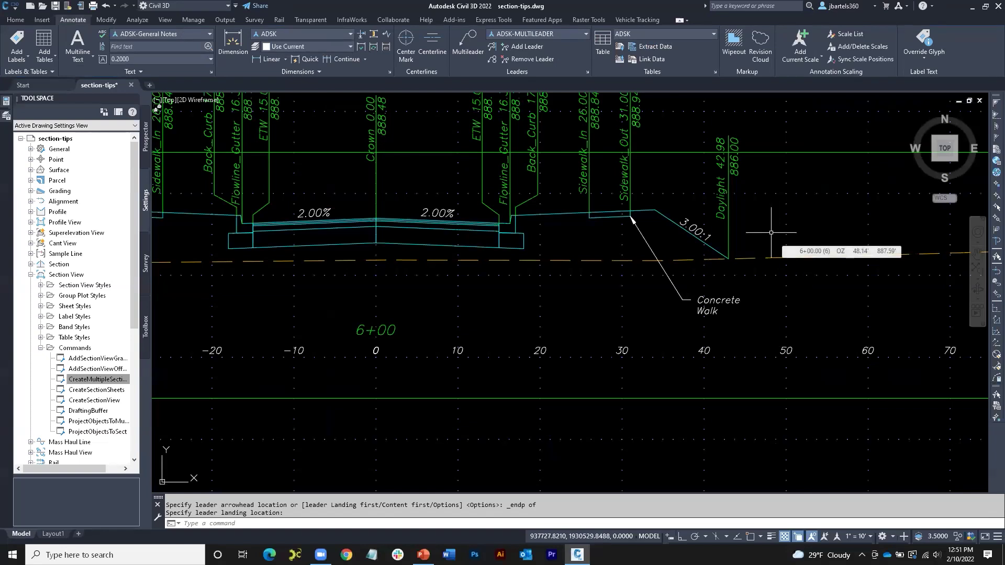
Draw a circle with a radius of about 3 ft just outside the right daylight point of section 6+00.
{"action": "type", "text": "circl"}
{"action": "key", "text": "Return"}
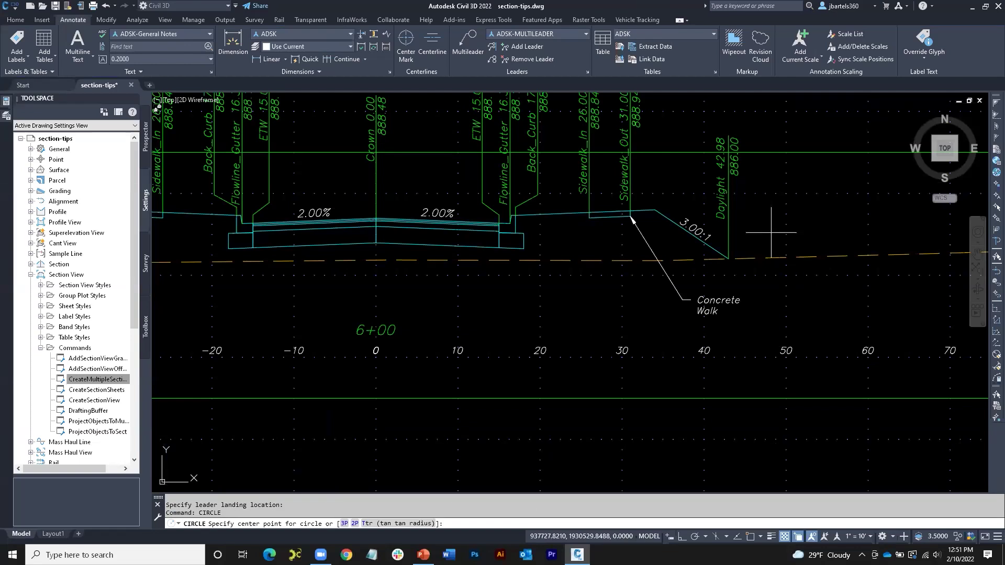
{"action": "left_click", "coordinate": [772, 233]}
{"action": "left_click", "coordinate": [797, 232]}
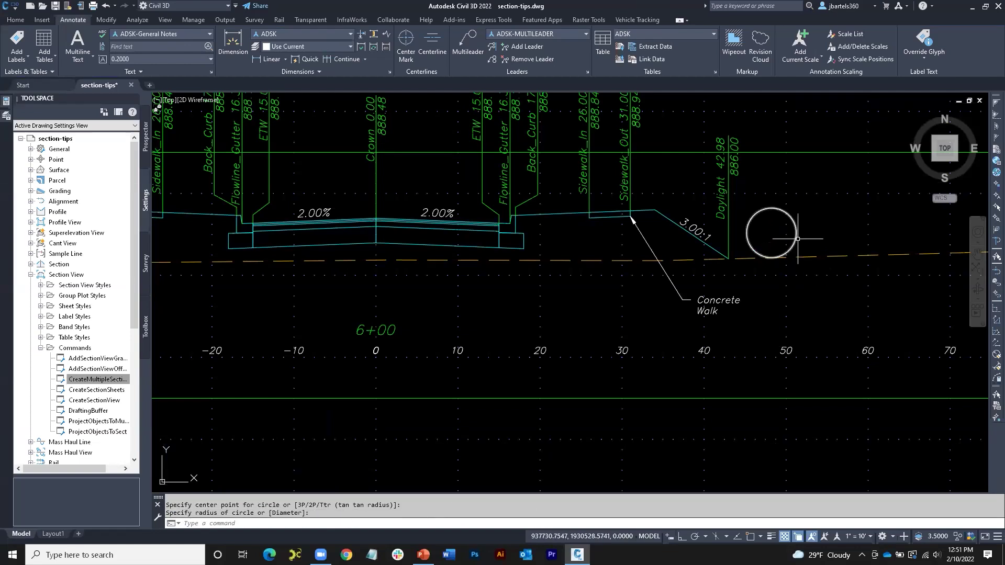
Draw a rectangular revision cloud around the right sidewalk, side slope, leader note and circle of section 6+00.
{"action": "scroll", "coordinate": [822, 222], "scroll_direction": "down", "scroll_amount": 1}
{"action": "middle_click_drag", "start_coordinate": [827, 221], "coordinate": [742, 226]}
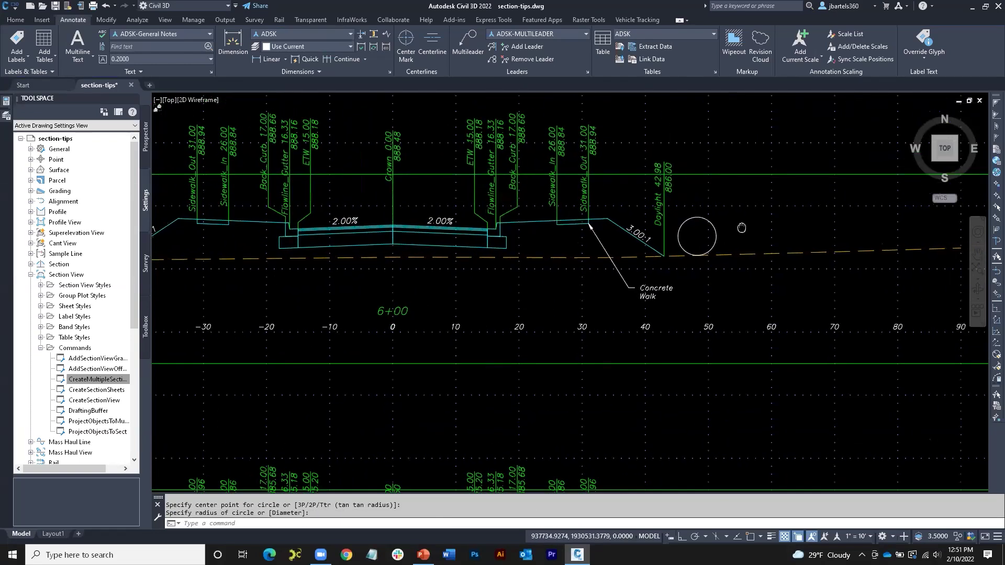
{"action": "left_click", "coordinate": [760, 42]}
{"action": "left_click", "coordinate": [545, 123]}
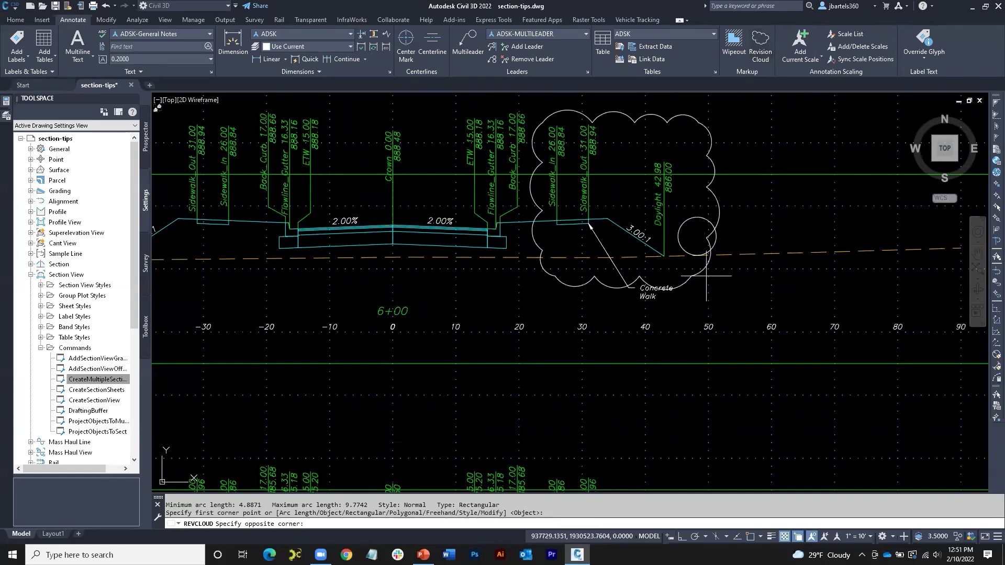
{"action": "left_click", "coordinate": [723, 300]}
{"action": "scroll", "coordinate": [774, 287], "scroll_direction": "down", "scroll_amount": 1}
{"action": "middle_click_drag", "start_coordinate": [769, 281], "coordinate": [731, 290]}
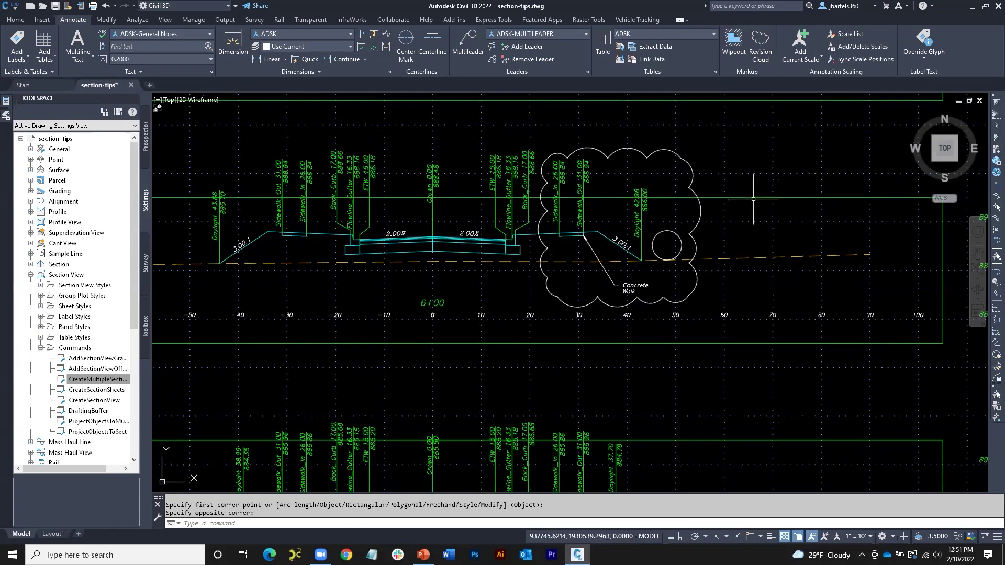
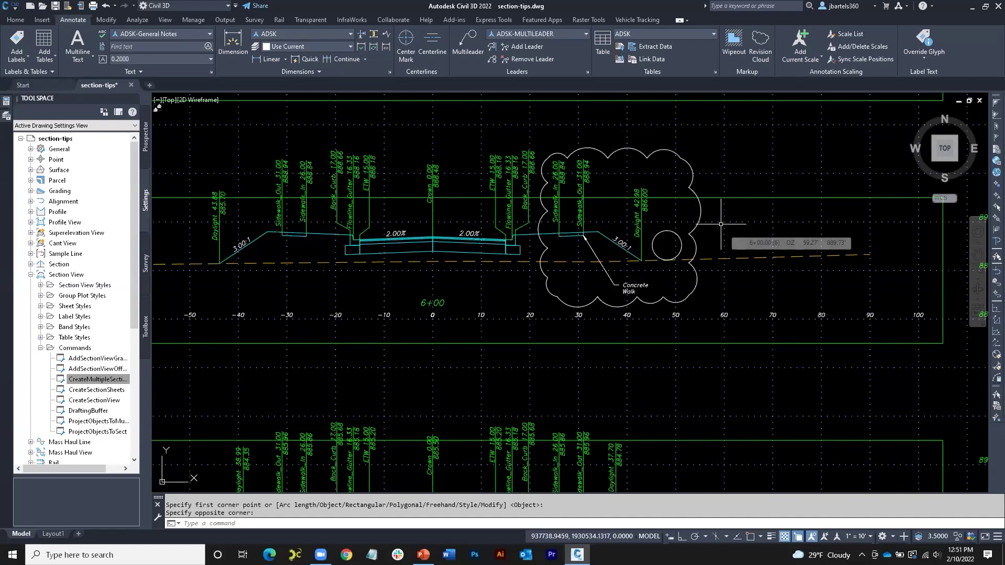
Move the 6+00 section view up and to the right with the Move command, and undo the move.
{"action": "scroll", "coordinate": [732, 217], "scroll_direction": "down", "scroll_amount": 2}
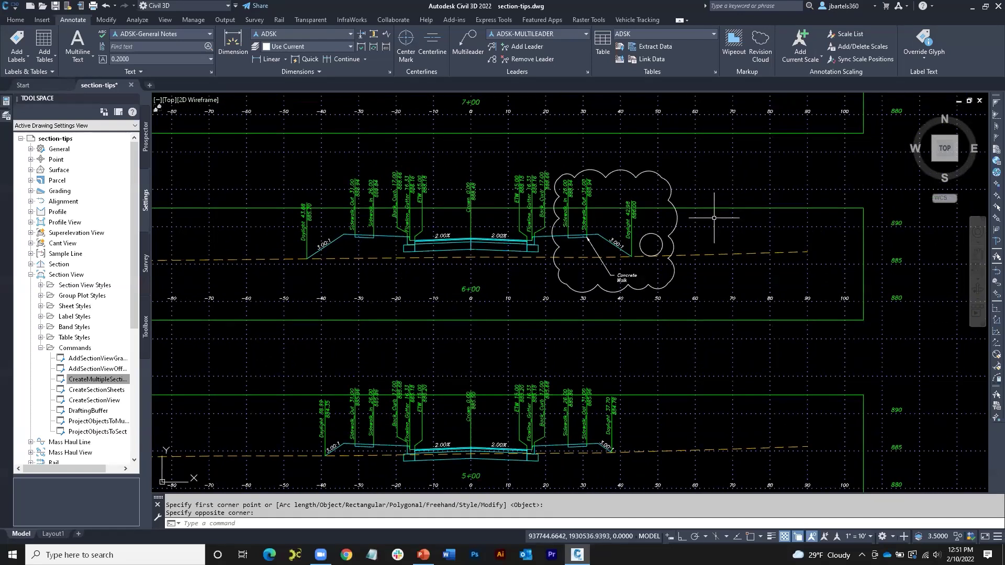
{"action": "key", "text": "Return"}
{"action": "left_click", "coordinate": [719, 208]}
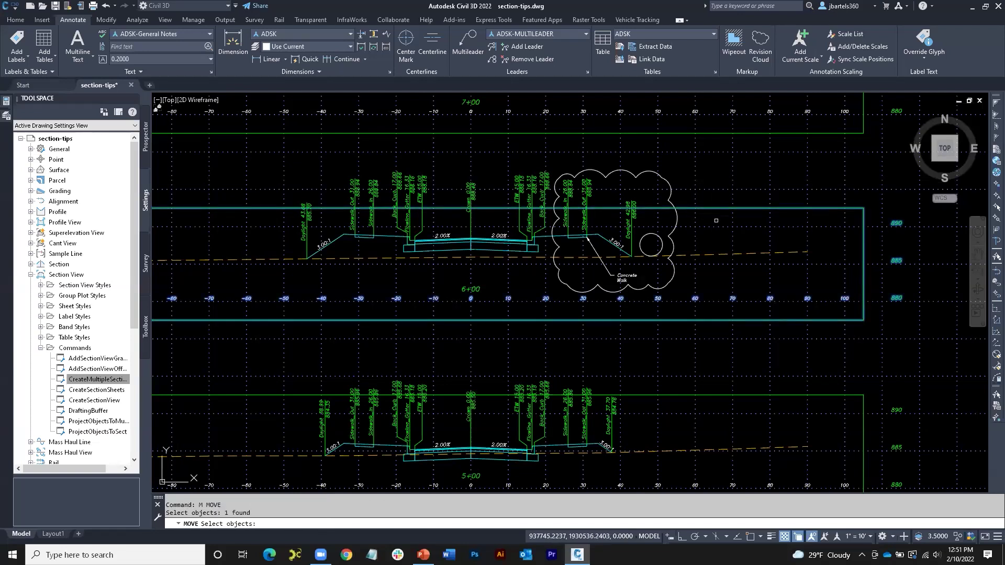
{"action": "key", "text": "Return"}
{"action": "left_click", "coordinate": [711, 242]}
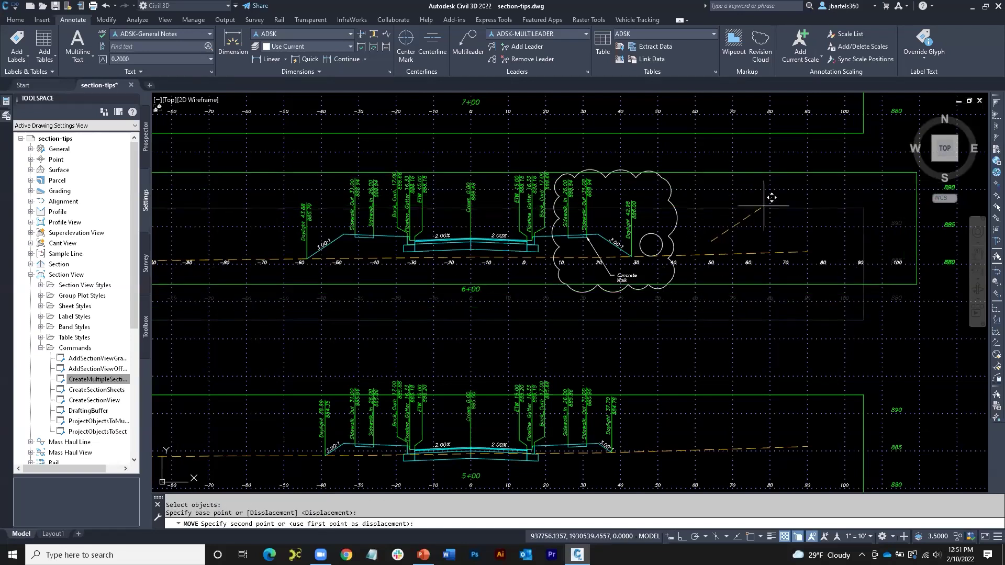
{"action": "left_click", "coordinate": [743, 176]}
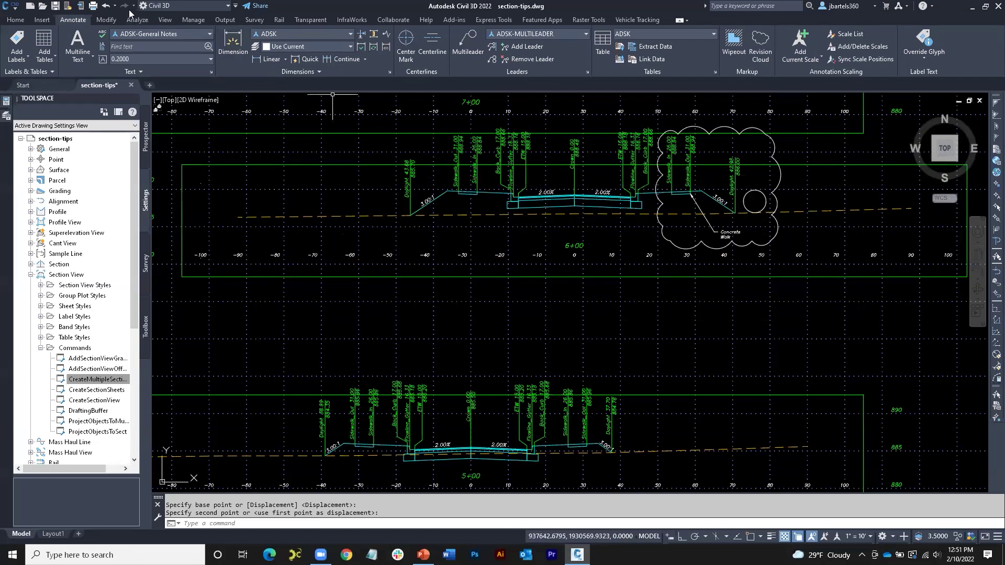
{"action": "left_click", "coordinate": [106, 5]}
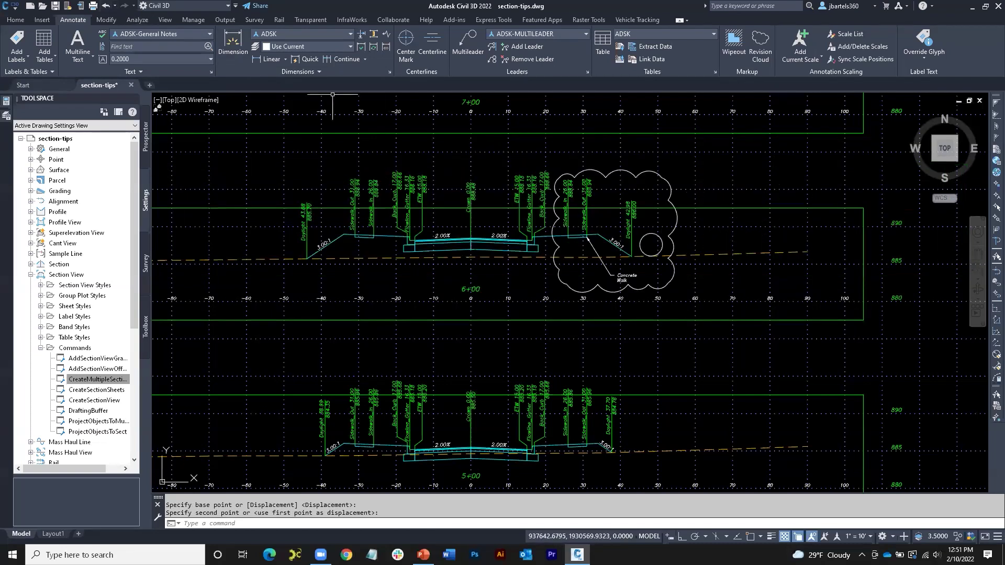
Move the 6+00 section view down and to the right by its square base grip, and undo the change.
{"action": "left_click", "coordinate": [560, 321]}
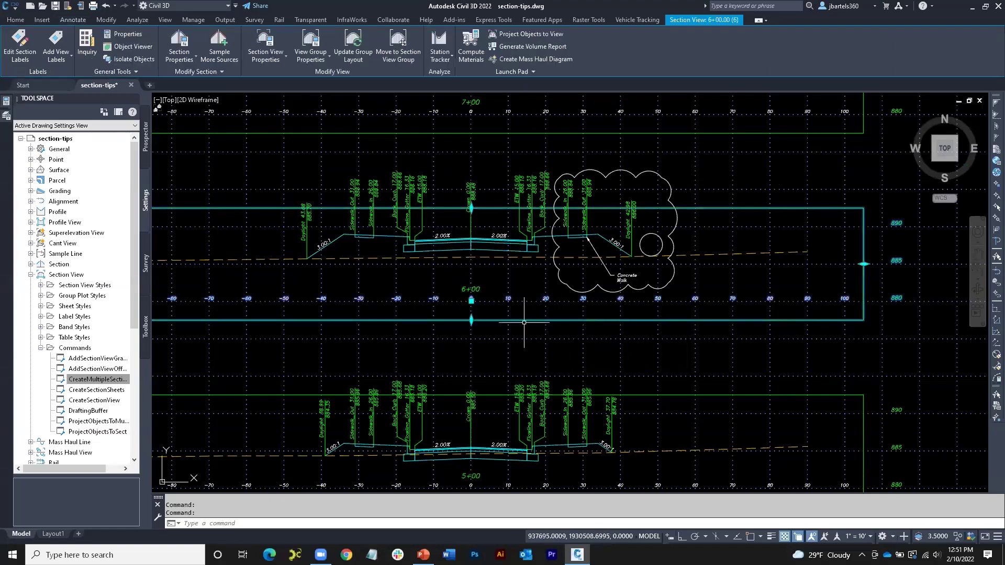
{"action": "left_click", "coordinate": [472, 301]}
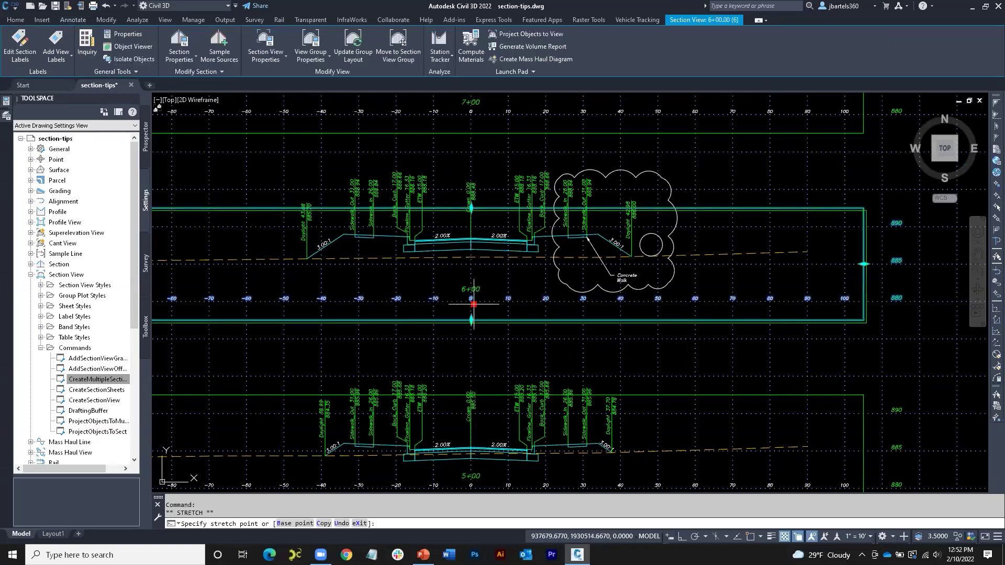
{"action": "left_click", "coordinate": [574, 338]}
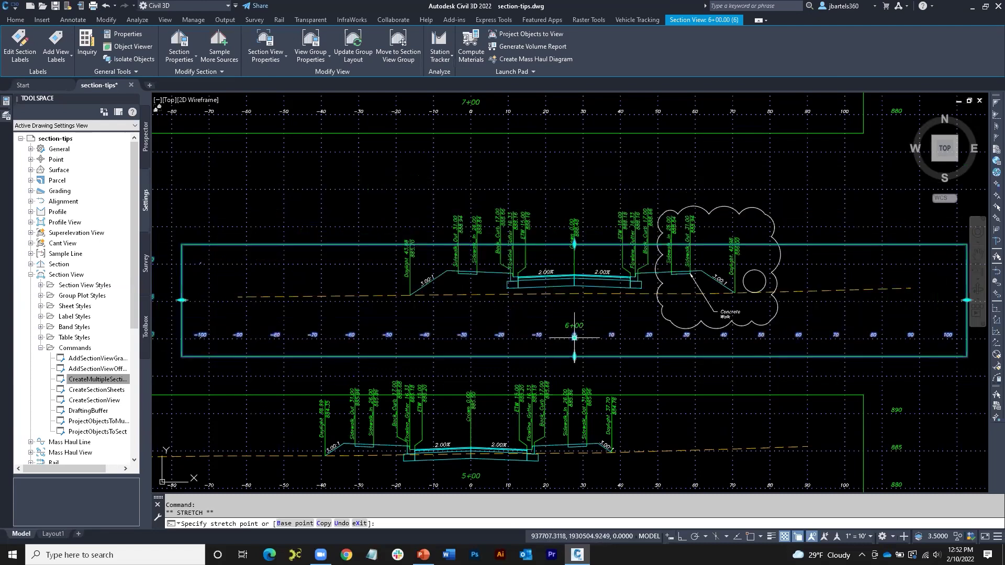
{"action": "left_click", "coordinate": [106, 6]}
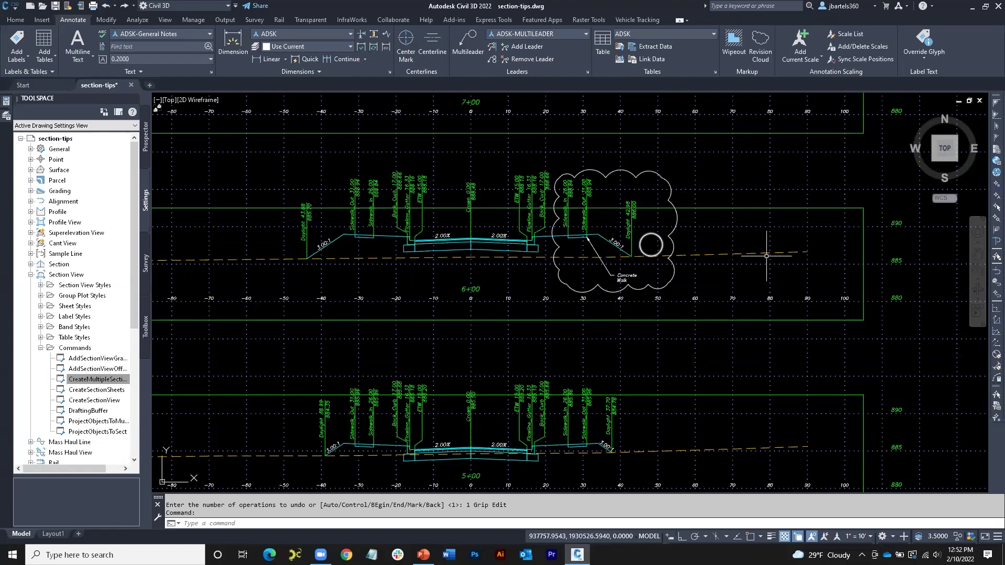
Stretch the right edge of the 6+00 section view slightly outward by its side grip.
{"action": "left_click", "coordinate": [862, 249]}
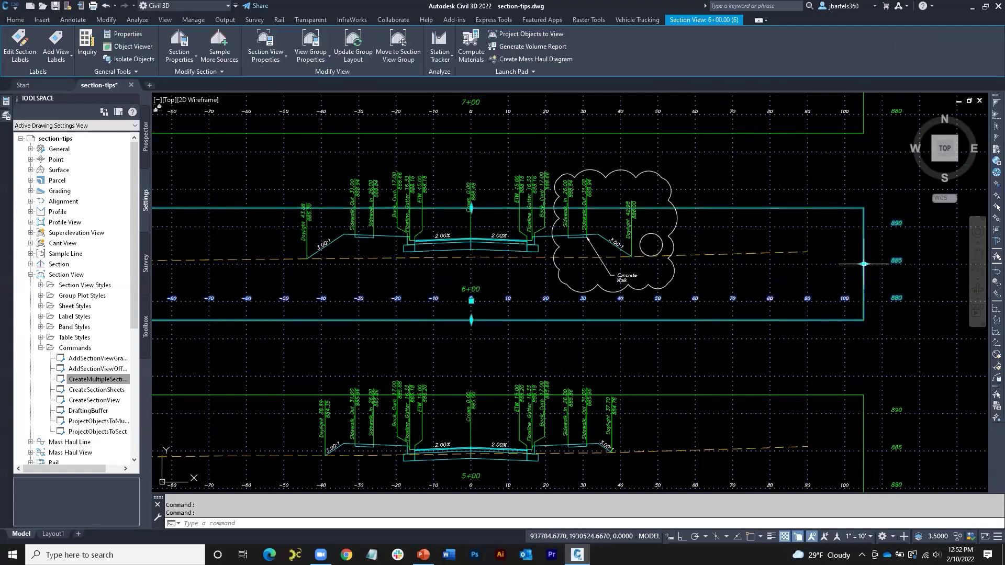
{"action": "left_click", "coordinate": [864, 264]}
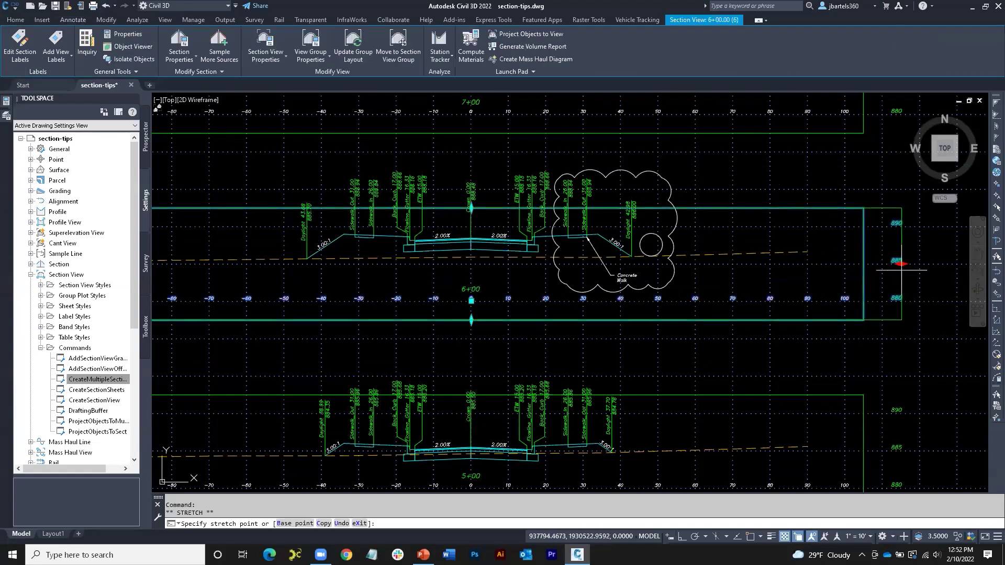
{"action": "left_click", "coordinate": [869, 270]}
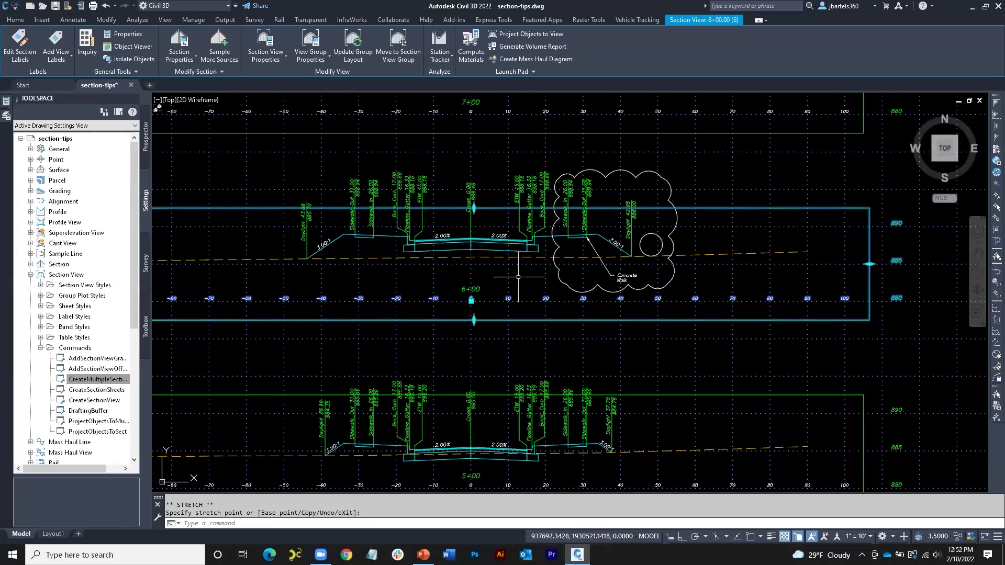
Zoom to the sample line belonging to the 5+00 section view.
{"action": "key", "text": "Escape"}
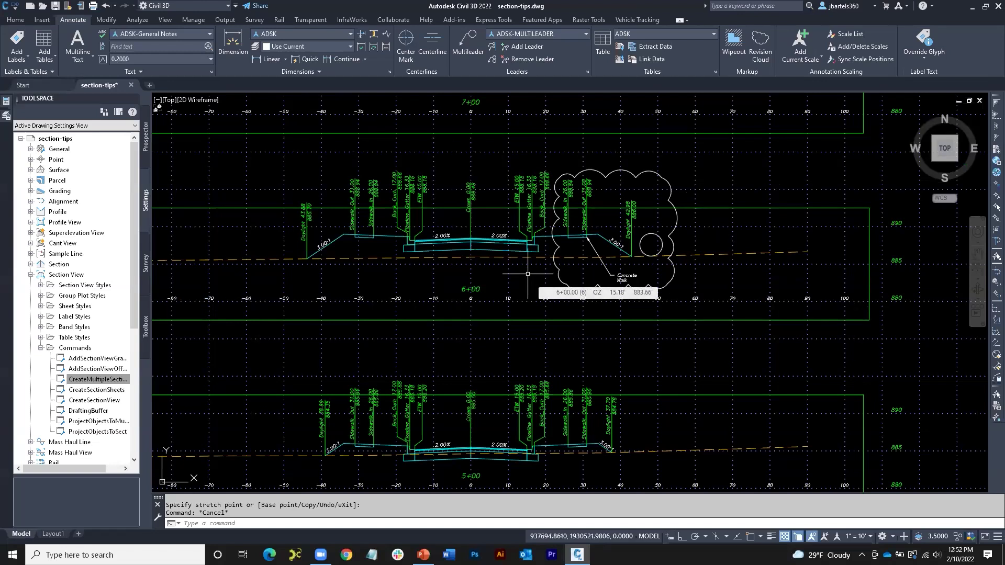
{"action": "scroll", "coordinate": [527, 274], "scroll_direction": "down", "scroll_amount": 1}
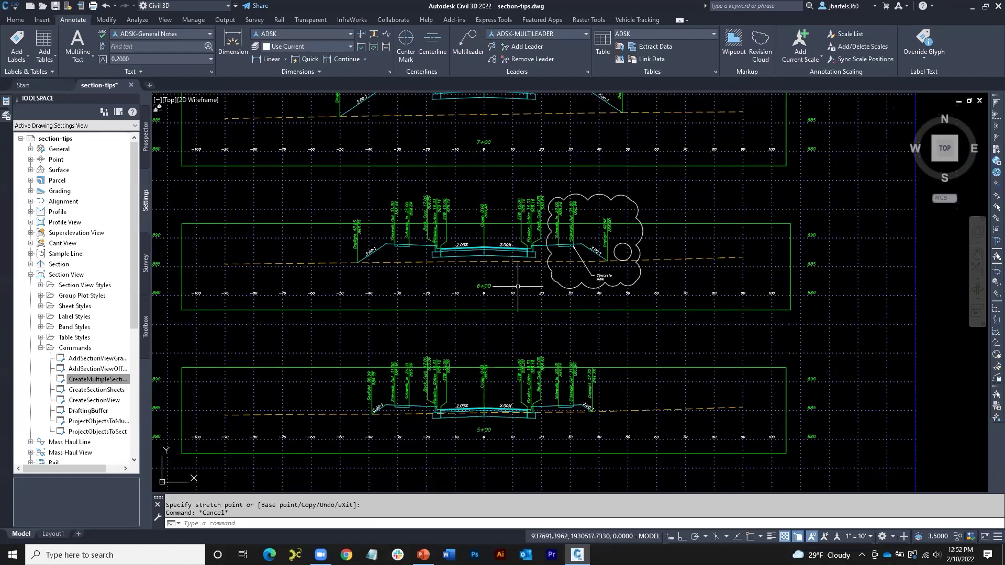
{"action": "mouse_move", "coordinate": [517, 289]}
{"action": "middle_mouse_down"}
{"action": "mouse_move", "coordinate": [540, 261]}
{"action": "mouse_move", "coordinate": [530, 259]}
{"action": "middle_mouse_up"}
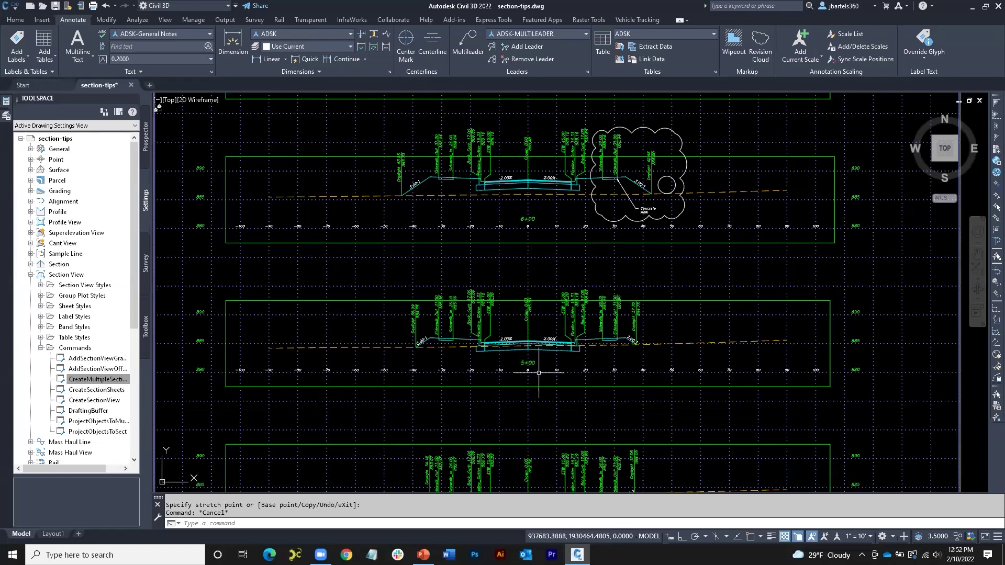
{"action": "scroll", "coordinate": [540, 286], "scroll_direction": "up", "scroll_amount": 1}
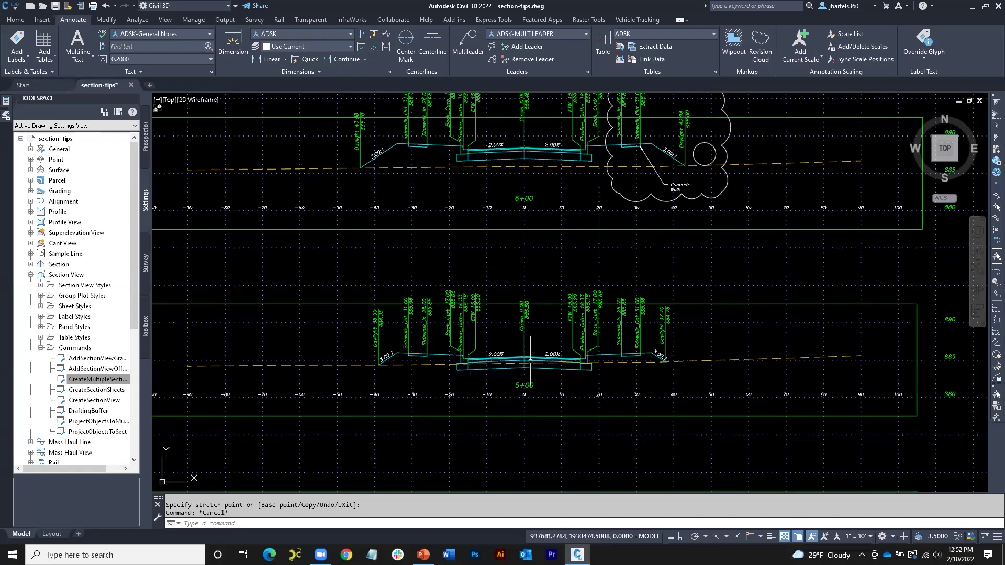
{"action": "left_click", "coordinate": [548, 304]}
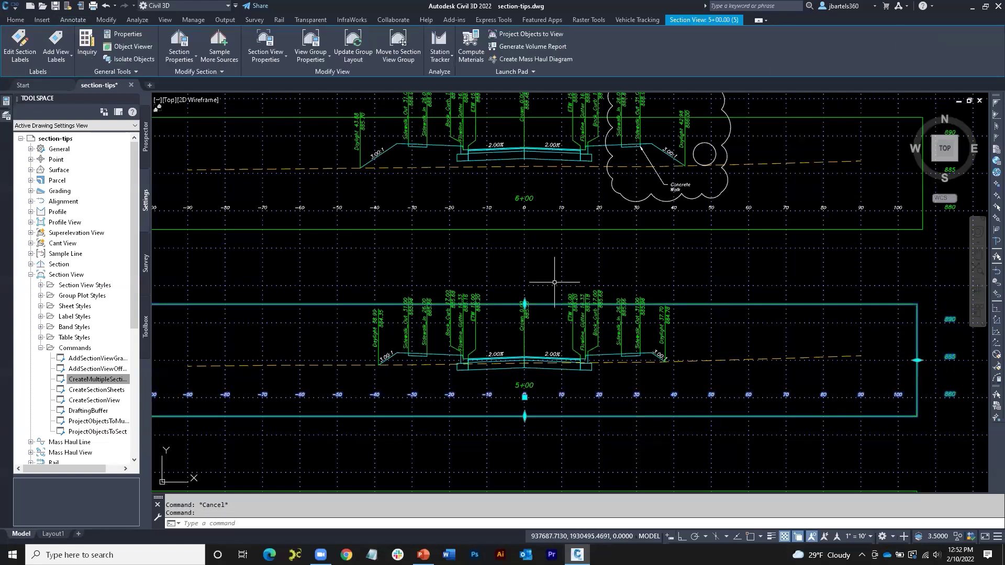
{"action": "right_click", "coordinate": [547, 265]}
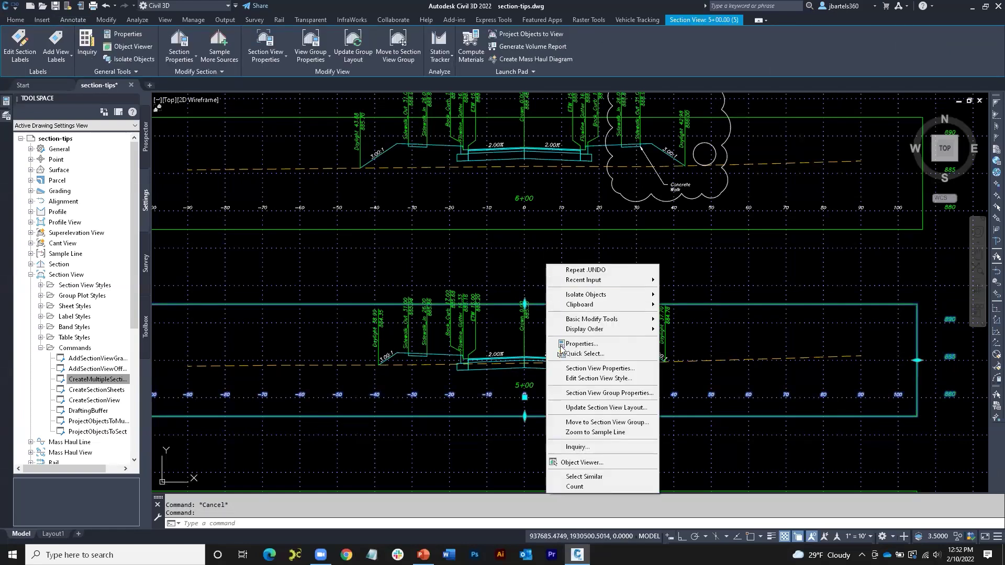
{"action": "left_click", "coordinate": [574, 432]}
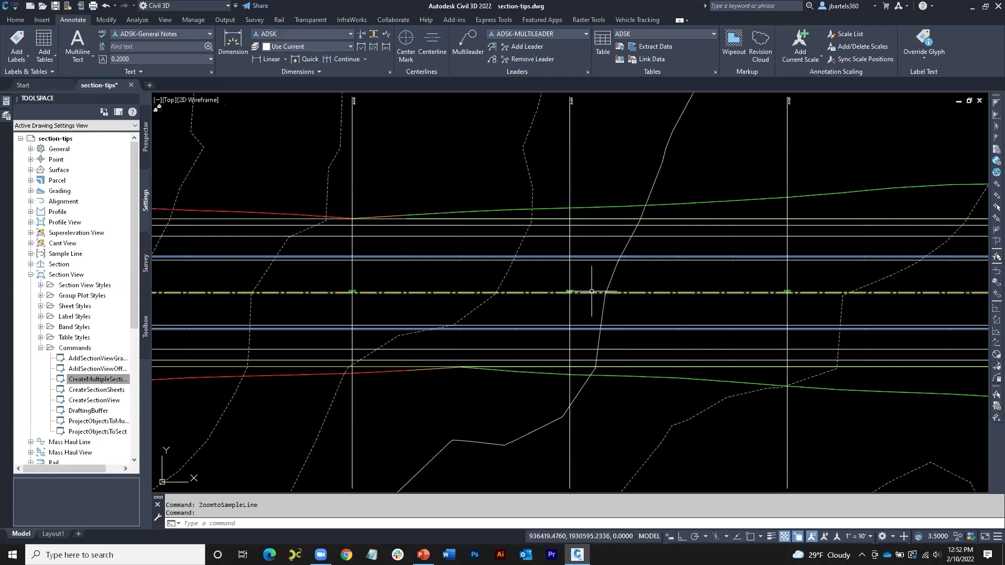
Set the annotation scale to 1" = 50' for the plan view around the 5+00 sample line.
{"action": "left_click", "coordinate": [871, 538]}
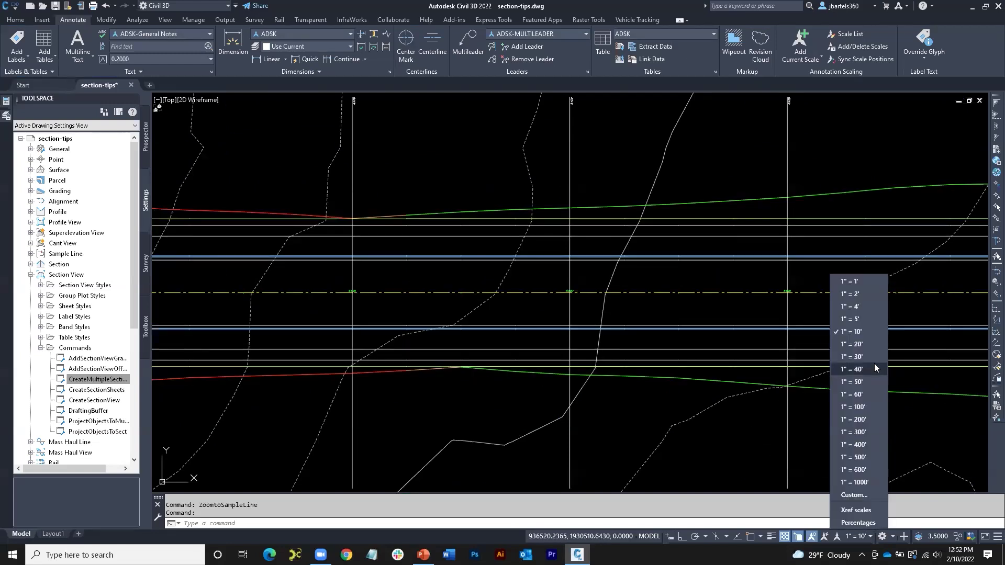
{"action": "left_click", "coordinate": [863, 381]}
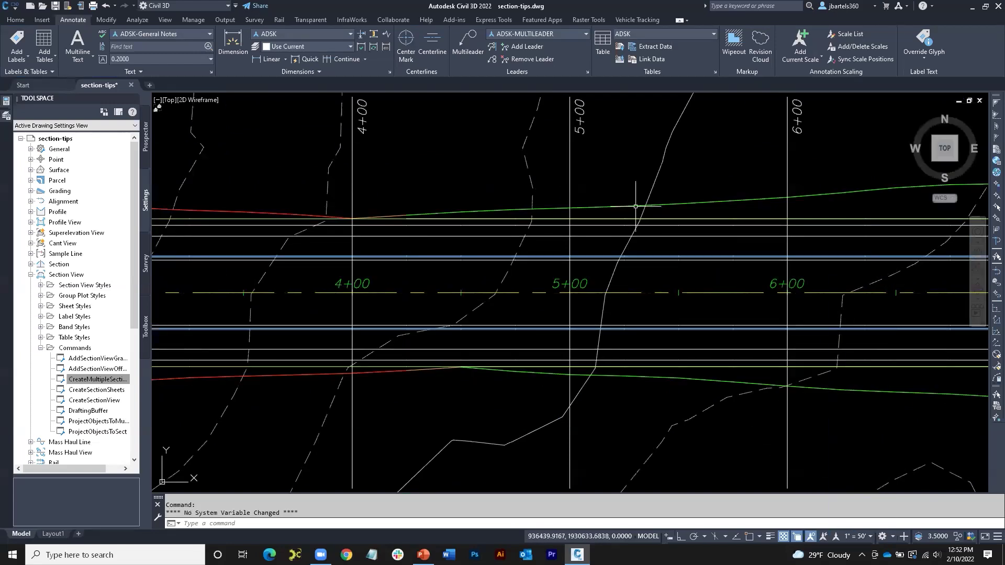
{"action": "middle_click_drag", "start_coordinate": [636, 205], "coordinate": [569, 213]}
{"action": "key", "text": "Escape"}
{"action": "scroll", "coordinate": [523, 161], "scroll_direction": "down", "scroll_amount": 3}
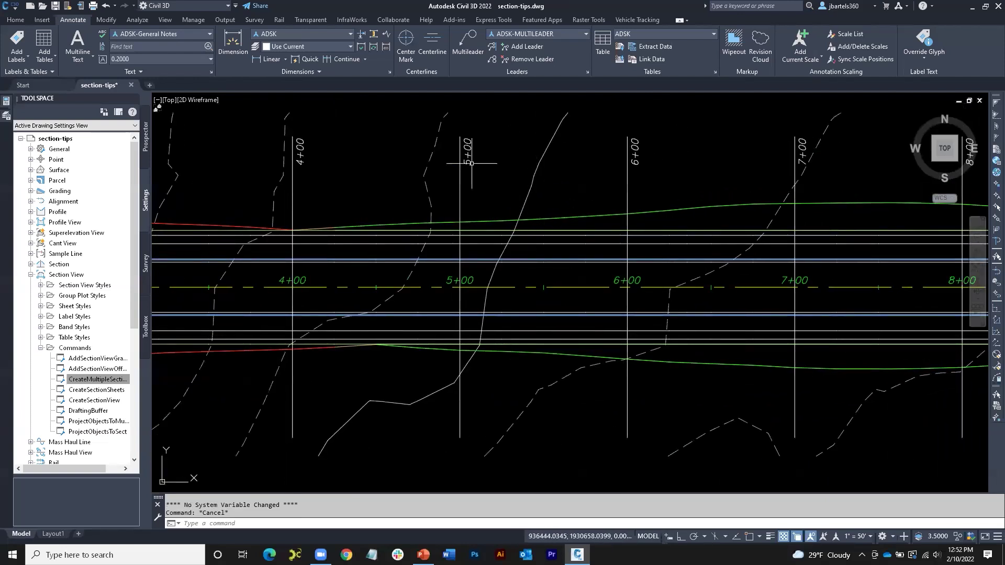
Create a sample line on the Main Street alignment at station 5+54.22 with 90' left and right swath widths.
{"action": "left_click", "coordinate": [16, 20]}
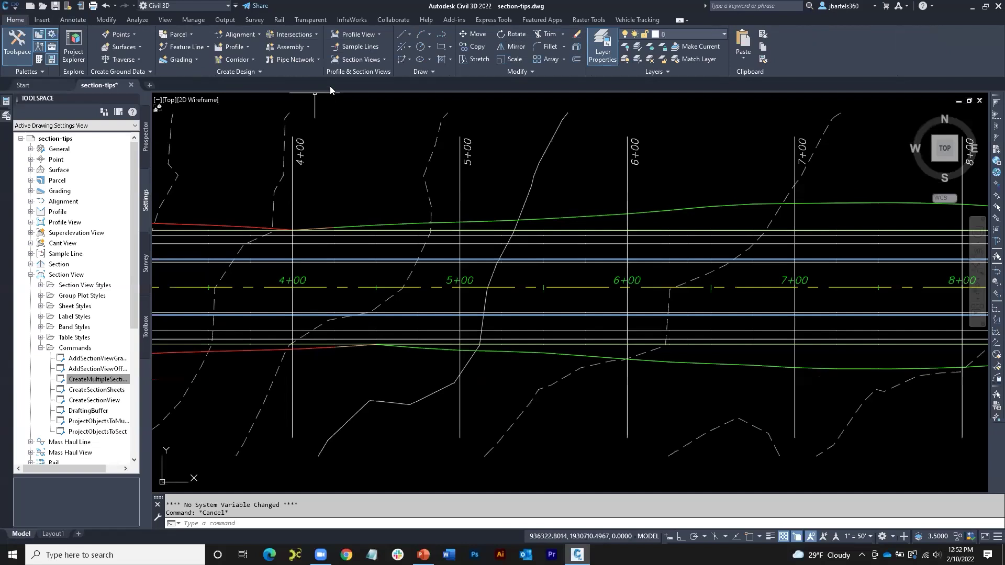
{"action": "left_click", "coordinate": [357, 46]}
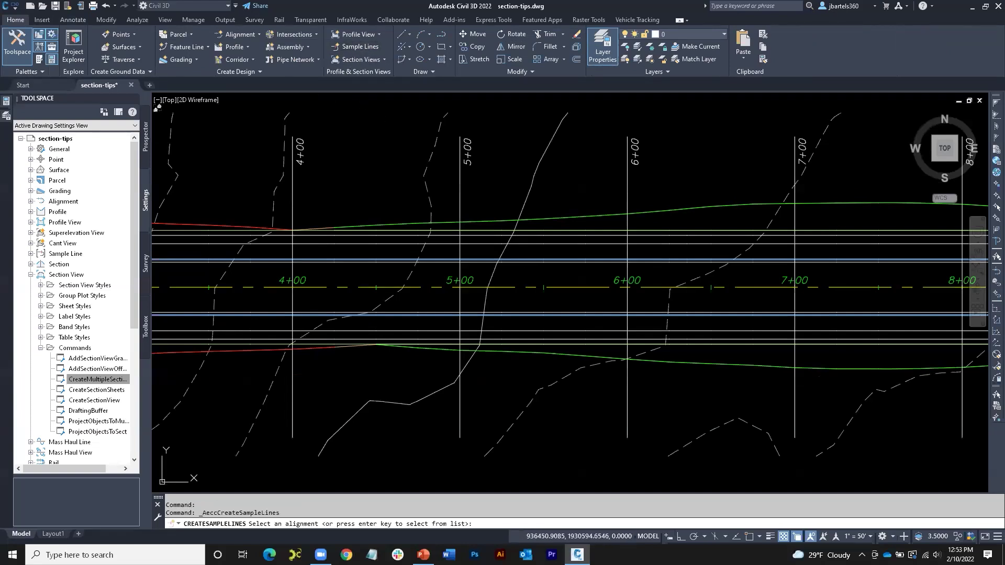
{"action": "left_click", "coordinate": [533, 289]}
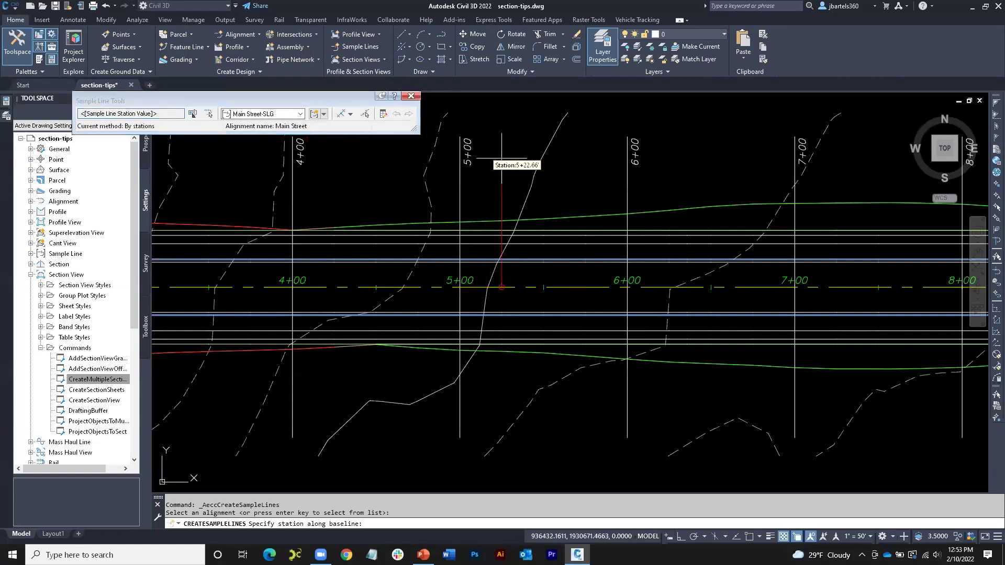
{"action": "left_click", "coordinate": [552, 153]}
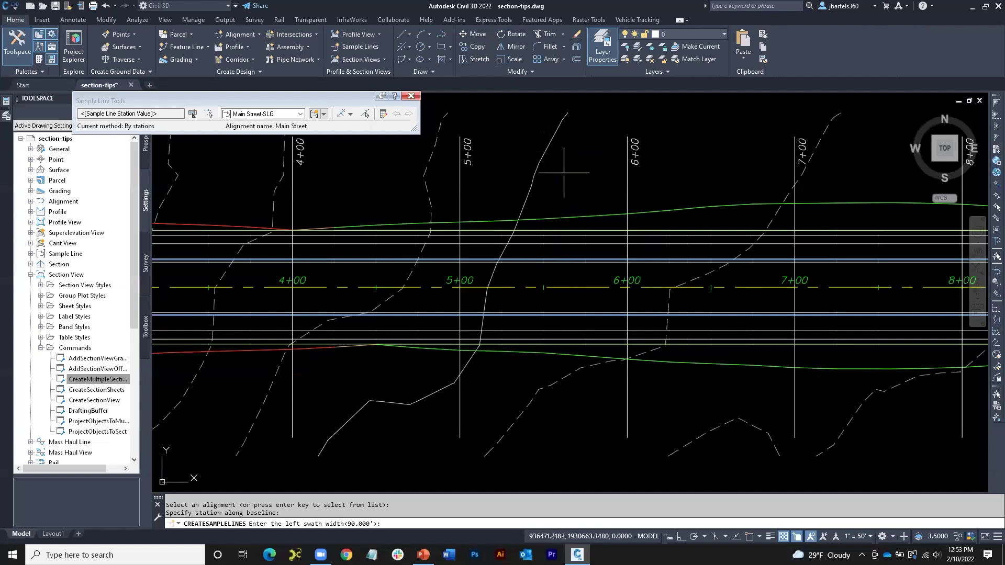
{"action": "key", "text": "Return"}
{"action": "key", "text": "Return"}
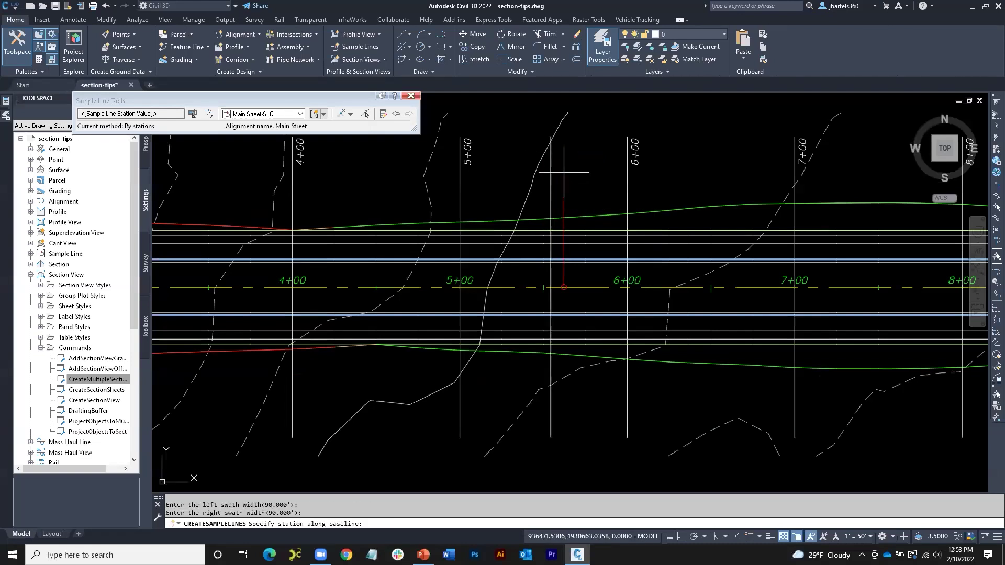
{"action": "key", "text": "Return"}
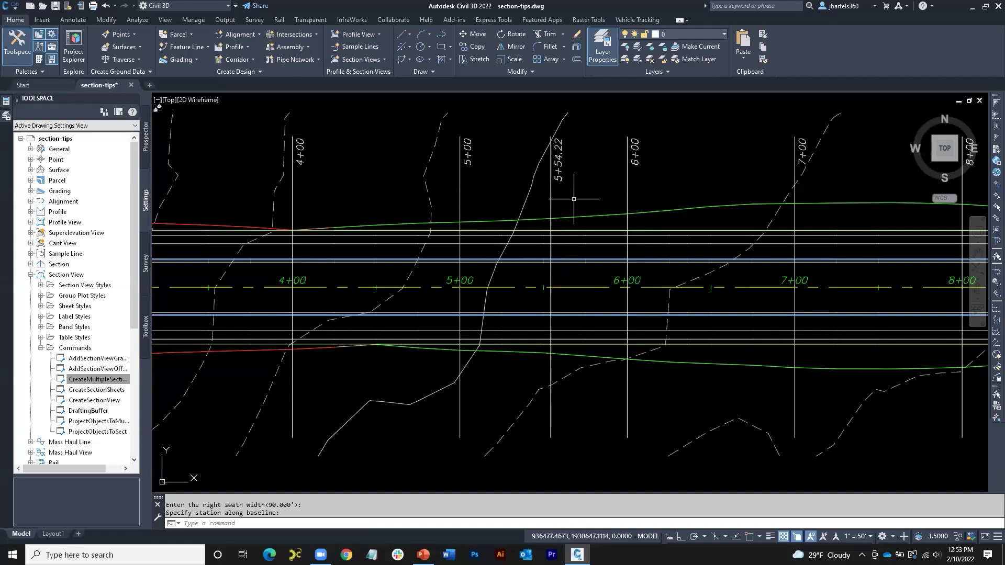
Set the annotation scale to 1" = 10' and return to the section view sheets.
{"action": "left_click", "coordinate": [869, 537]}
{"action": "left_click", "coordinate": [857, 332]}
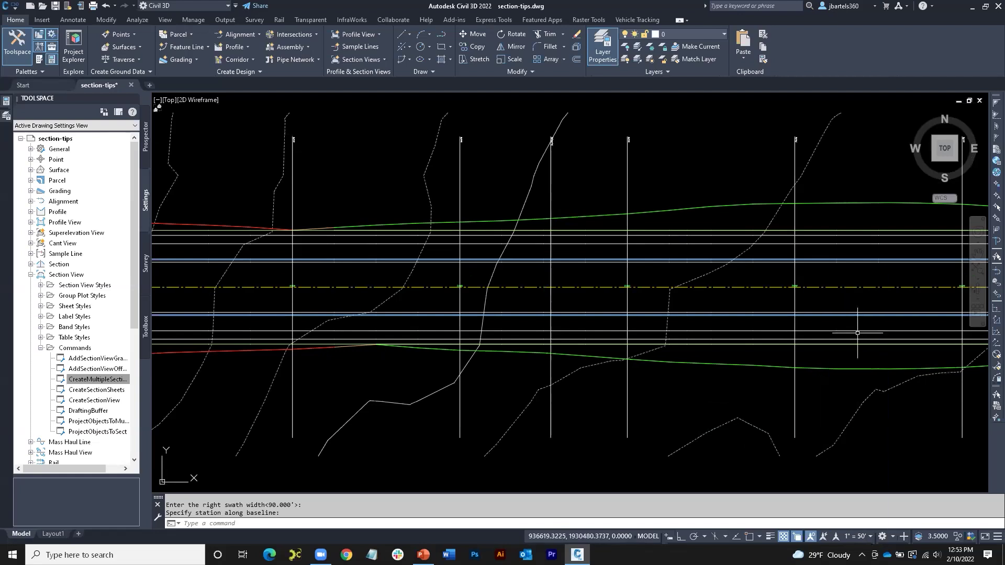
{"action": "scroll", "coordinate": [678, 282], "scroll_direction": "down", "scroll_amount": 3}
{"action": "middle_click_drag", "start_coordinate": [784, 292], "coordinate": [368, 254]}
{"action": "middle_click_drag", "start_coordinate": [718, 323], "coordinate": [375, 266]}
{"action": "scroll", "coordinate": [582, 275], "scroll_direction": "up", "scroll_amount": 1}
{"action": "scroll", "coordinate": [582, 275], "scroll_direction": "up", "scroll_amount": 2}
{"action": "middle_click_drag", "start_coordinate": [582, 274], "coordinate": [558, 308]}
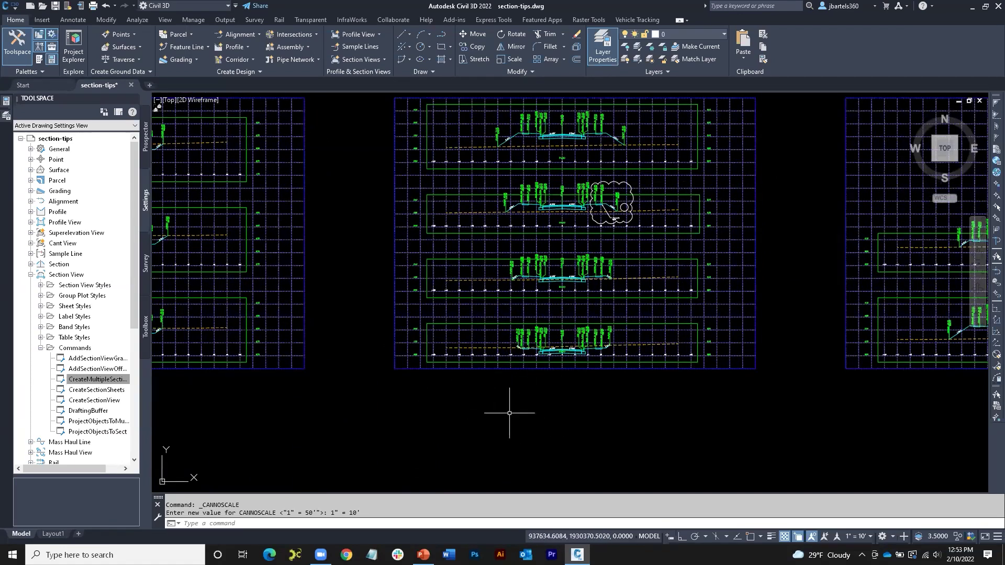
Start a single section view for sample line 5+54.22 on Main Street, accepting the default offset and elevation ranges.
{"action": "left_click", "coordinate": [369, 60]}
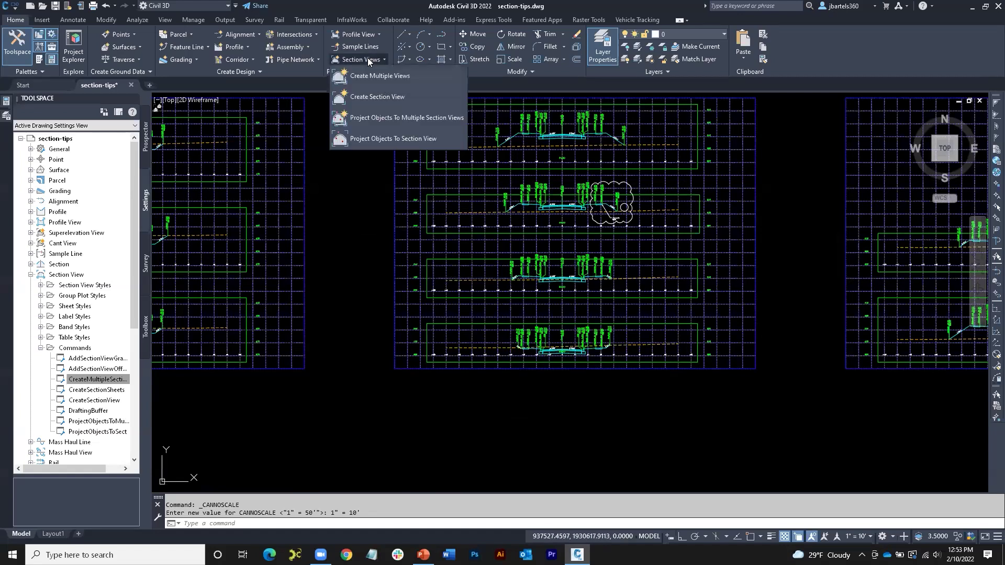
{"action": "left_click", "coordinate": [365, 98]}
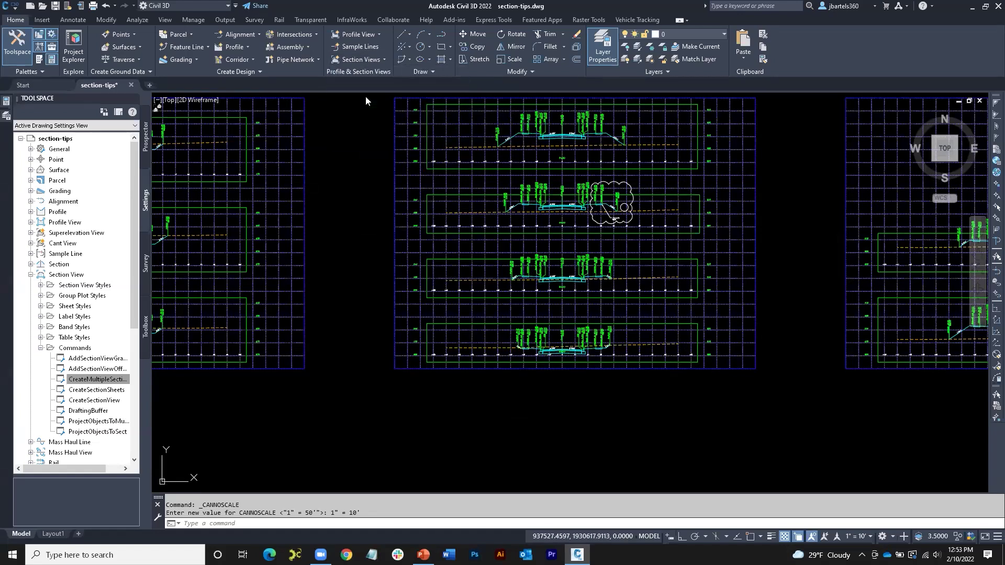
{"action": "left_click", "coordinate": [443, 211]}
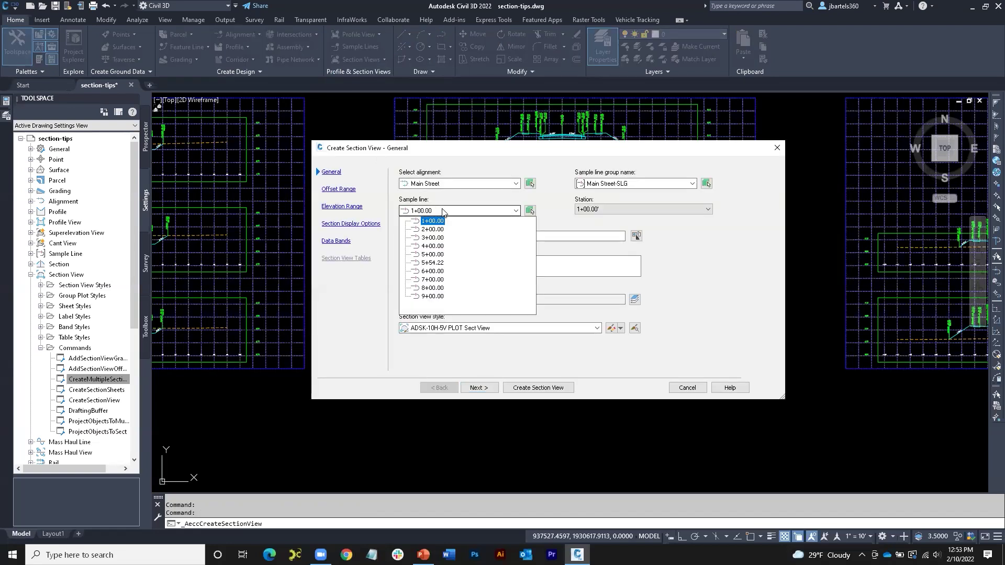
{"action": "left_click", "coordinate": [434, 263]}
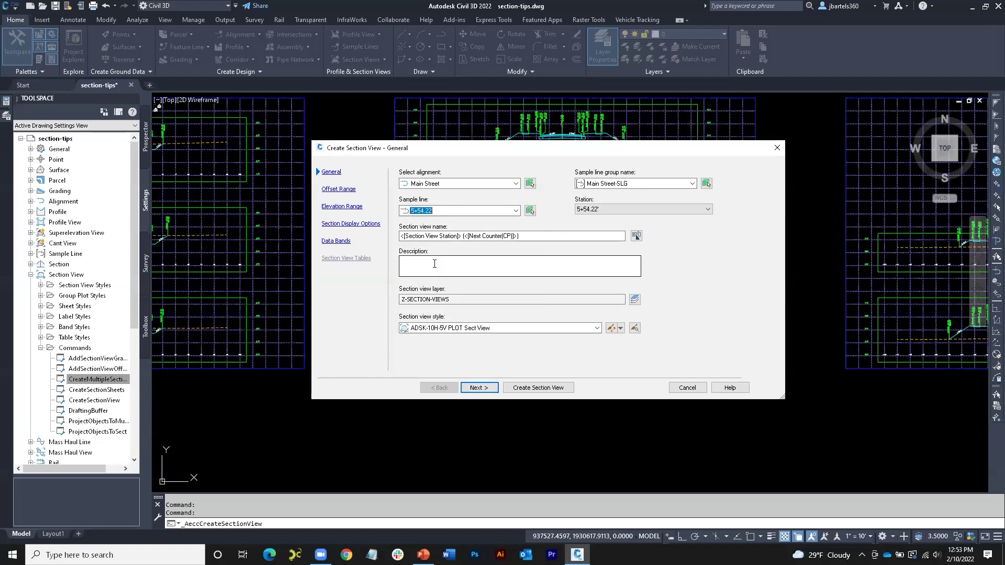
{"action": "left_click", "coordinate": [481, 388]}
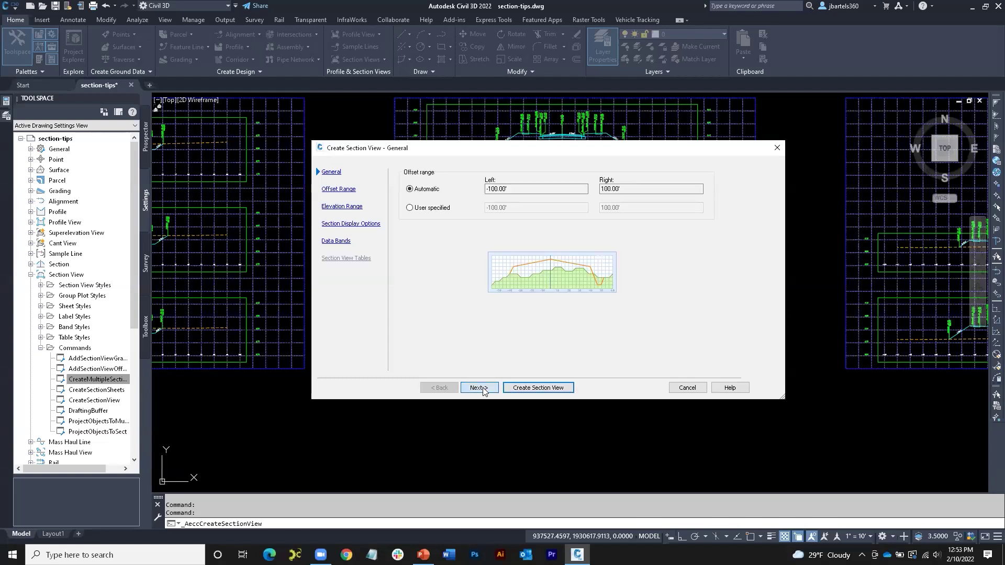
{"action": "left_click", "coordinate": [479, 388]}
{"action": "left_click", "coordinate": [479, 388]}
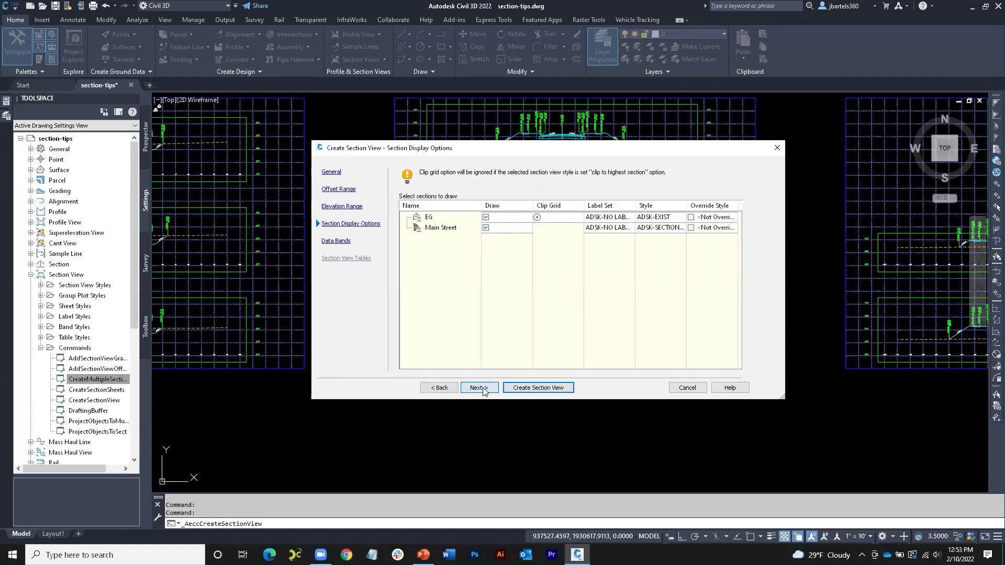
Assign the ADSK-SECTIONS PLOT extra labels code set style to Main Street and place the section view below the middle sheet.
{"action": "left_click", "coordinate": [649, 229]}
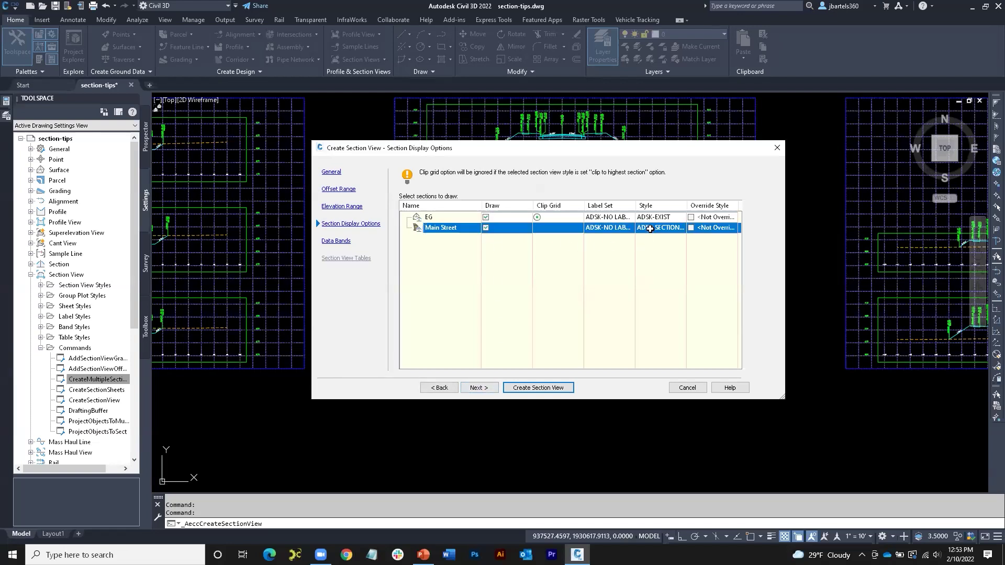
{"action": "left_click", "coordinate": [318, 181]}
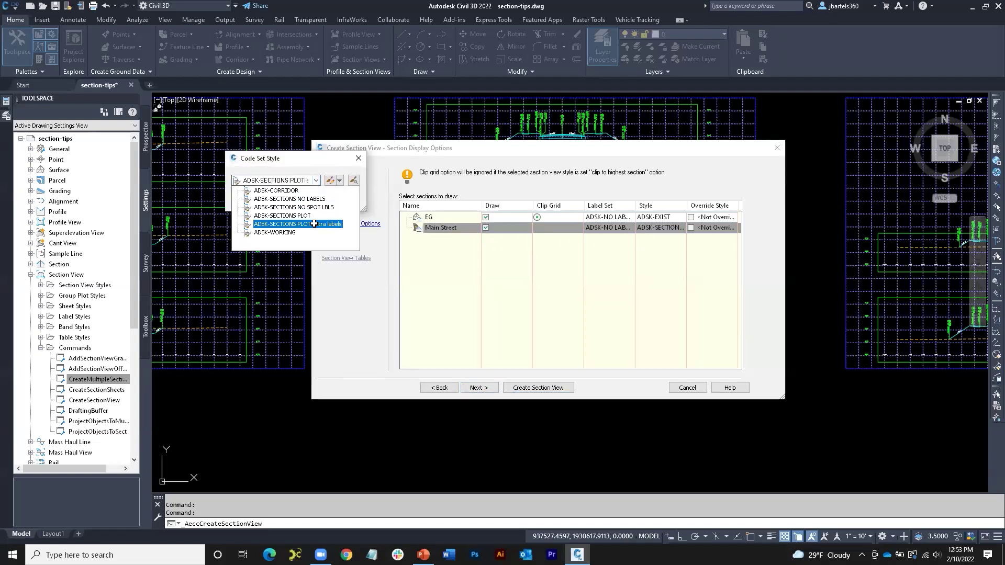
{"action": "left_click", "coordinate": [278, 224]}
{"action": "left_click", "coordinate": [262, 199]}
{"action": "left_click", "coordinate": [479, 387]}
{"action": "left_click", "coordinate": [520, 388]}
{"action": "left_click", "coordinate": [496, 412]}
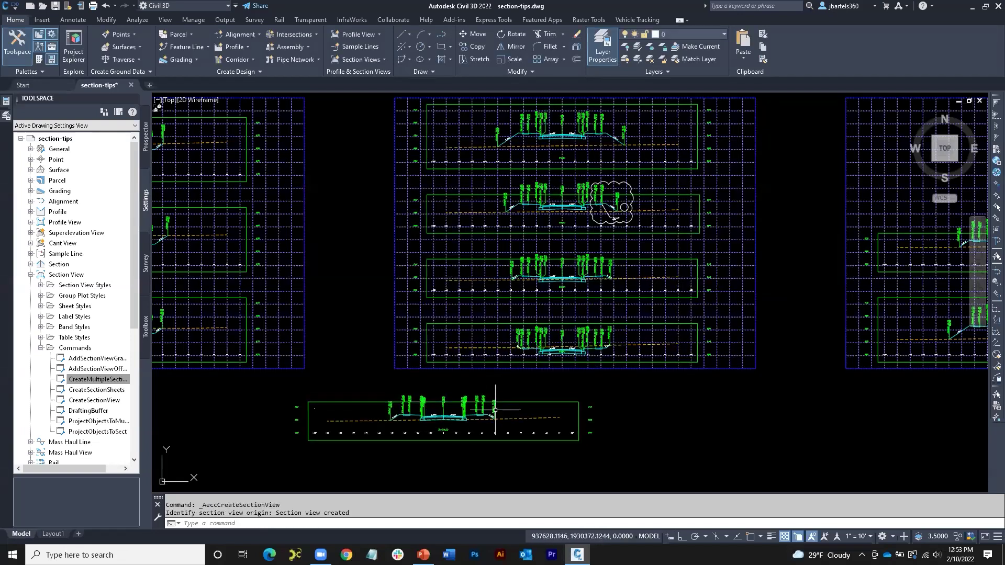
Run CORRIDORSECTIONLABELSCONV on the 5+54.22 section view and choose conversion to corridor points style labels.
{"action": "scroll", "coordinate": [496, 410], "scroll_direction": "up", "scroll_amount": 5}
{"action": "middle_click_drag", "start_coordinate": [518, 340], "coordinate": [567, 299]}
{"action": "scroll", "coordinate": [566, 299], "scroll_direction": "up", "scroll_amount": 1}
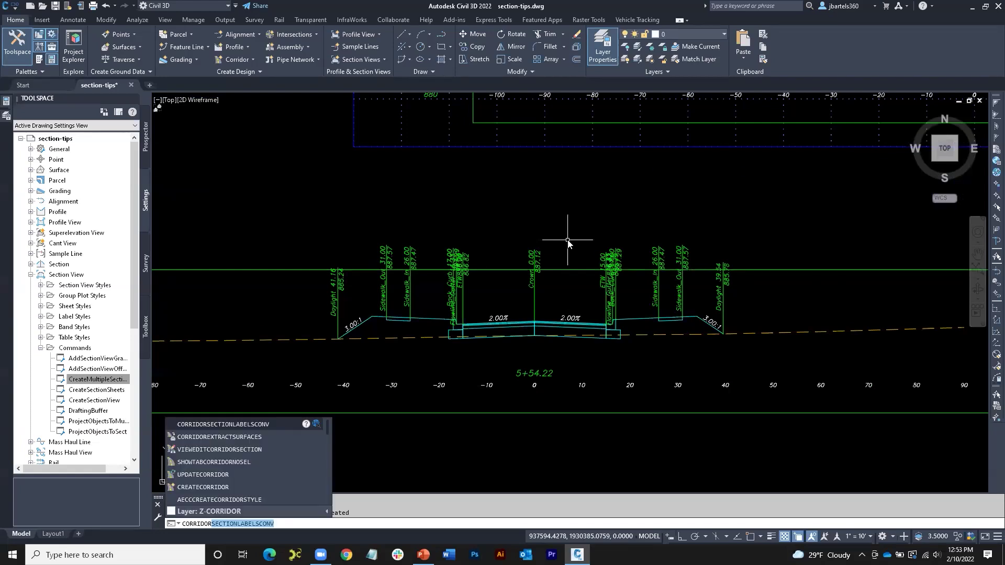
{"action": "left_click", "coordinate": [249, 425]}
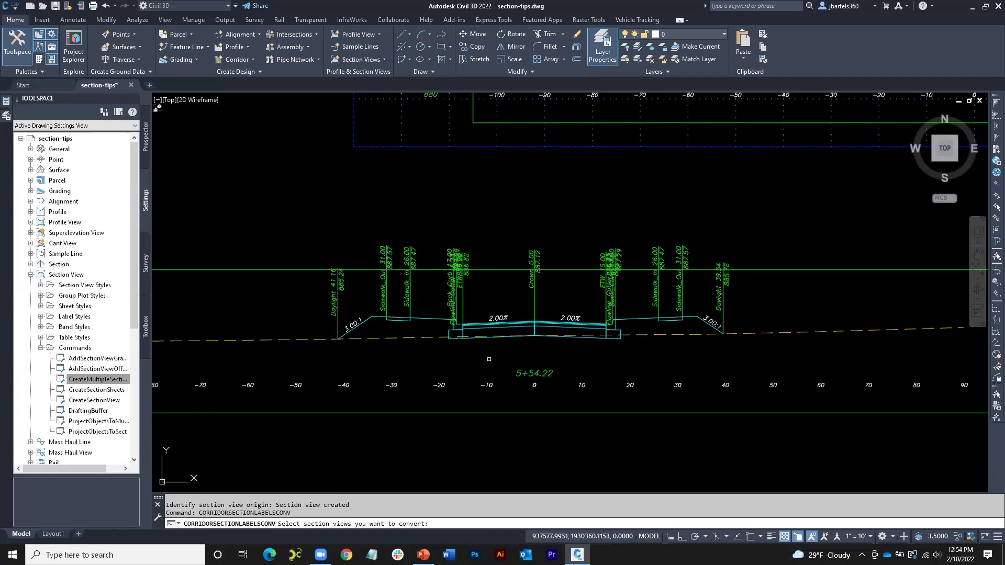
{"action": "left_click", "coordinate": [505, 267]}
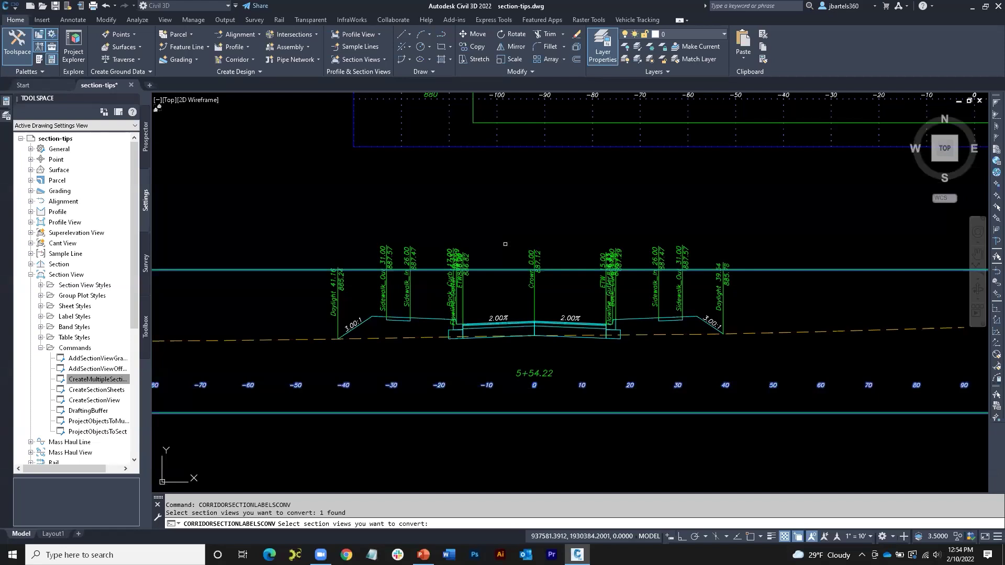
{"action": "key", "text": "Return"}
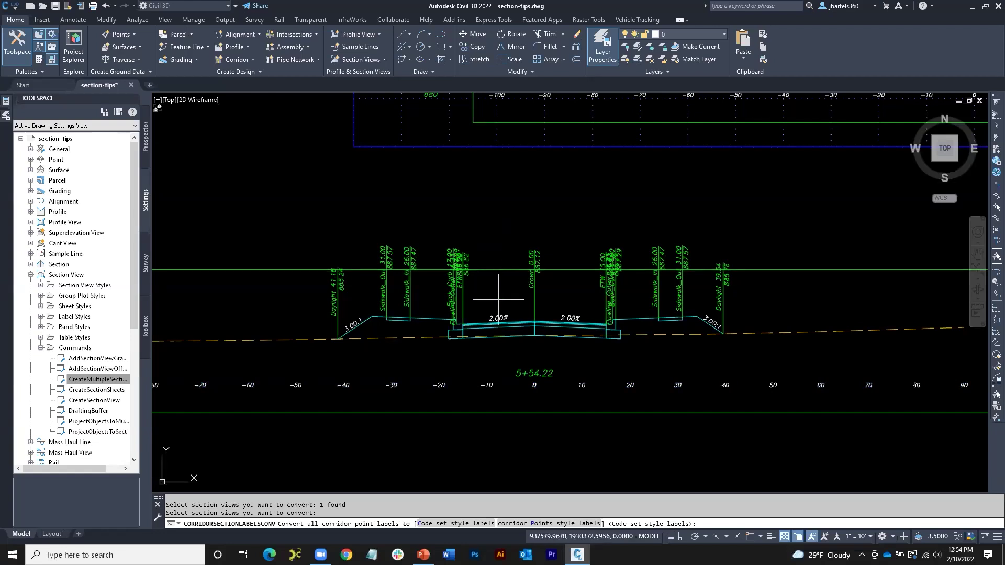
{"action": "type", "text": "P"}
{"action": "key", "text": "Return"}
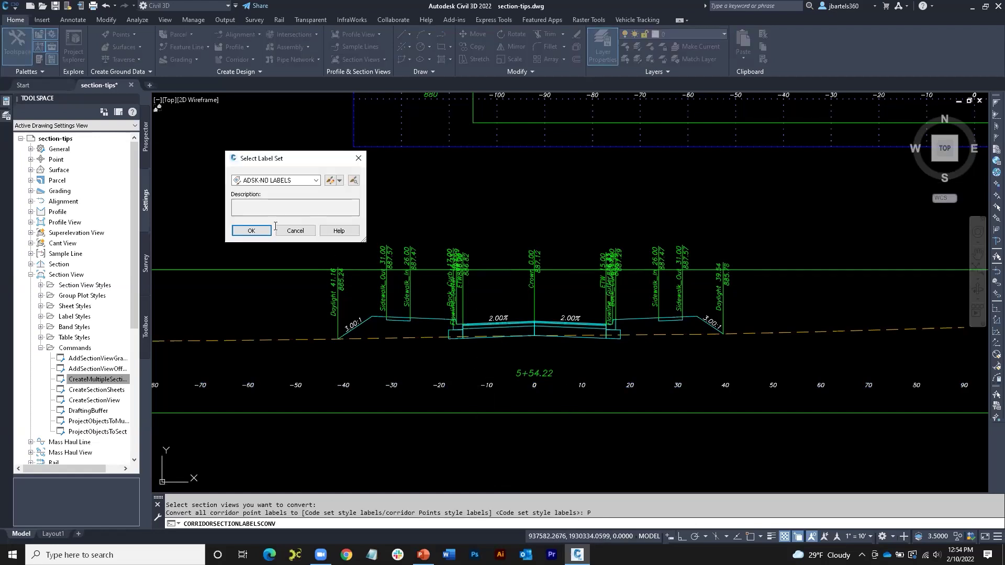
Apply the Staggered Labels label set to the converted corridor point labels of the 5+54.22 section view.
{"action": "left_click", "coordinate": [315, 180]}
{"action": "left_click", "coordinate": [262, 210]}
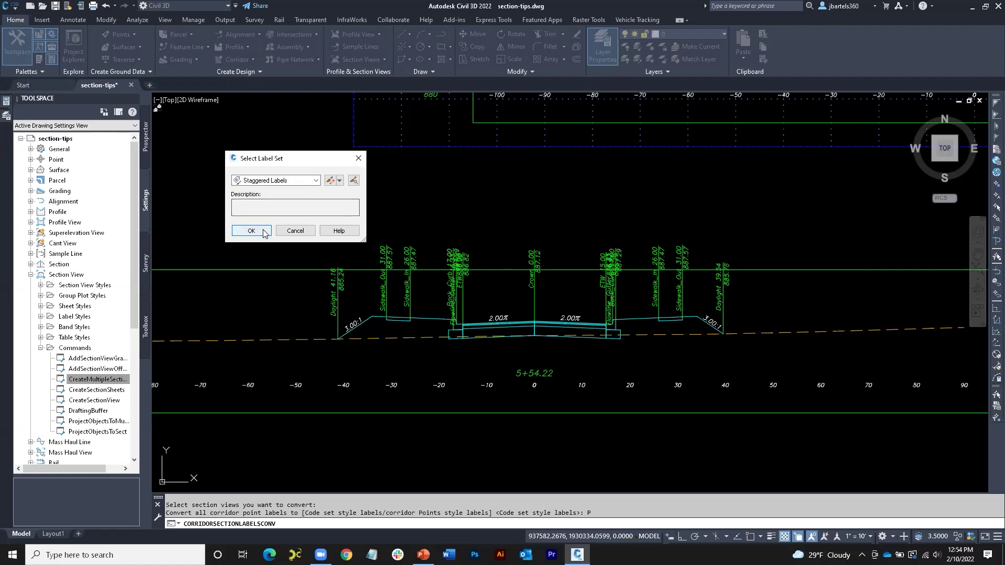
{"action": "left_click", "coordinate": [251, 230]}
{"action": "scroll", "coordinate": [291, 233], "scroll_direction": "down", "scroll_amount": 3}
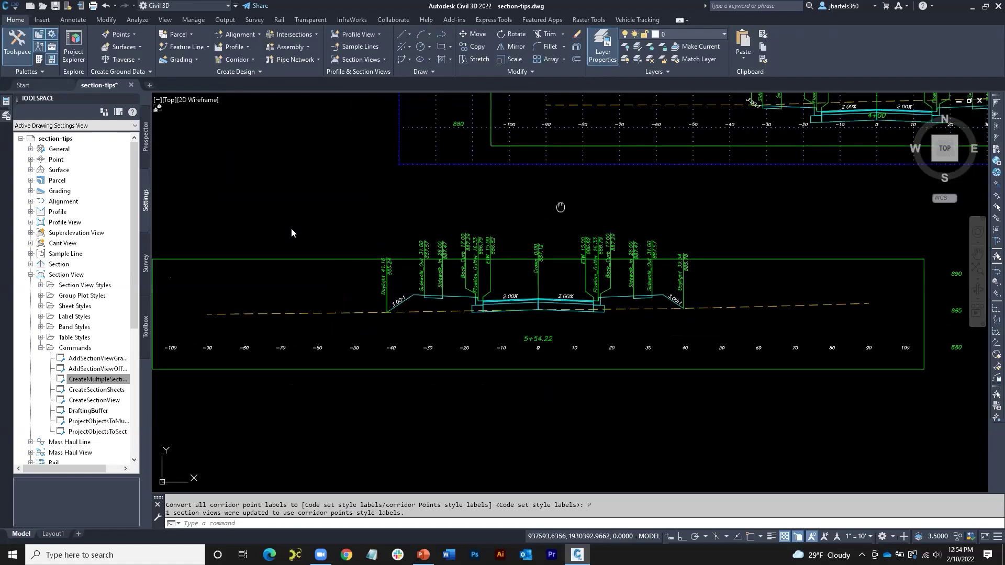
{"action": "key", "text": "Escape"}
{"action": "scroll", "coordinate": [499, 313], "scroll_direction": "down", "scroll_amount": 5}
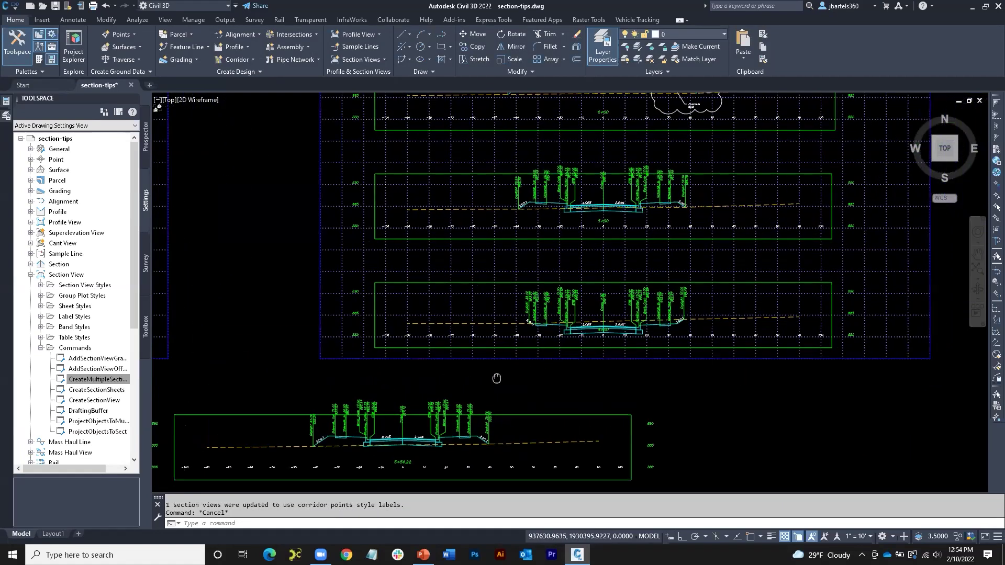
Move the 5+54.22 section view into Section View Group - 1.
{"action": "left_click", "coordinate": [510, 416]}
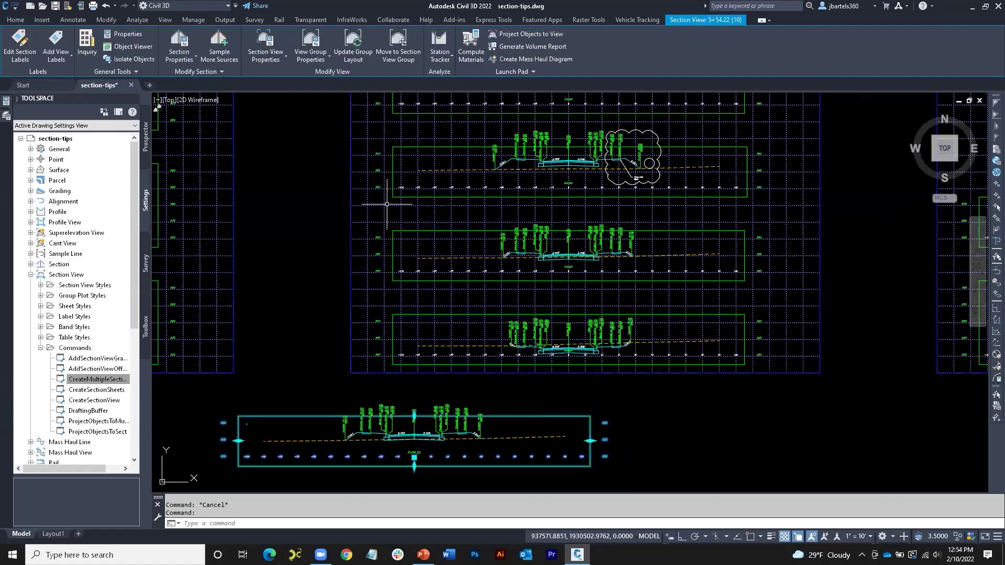
{"action": "left_click", "coordinate": [397, 40]}
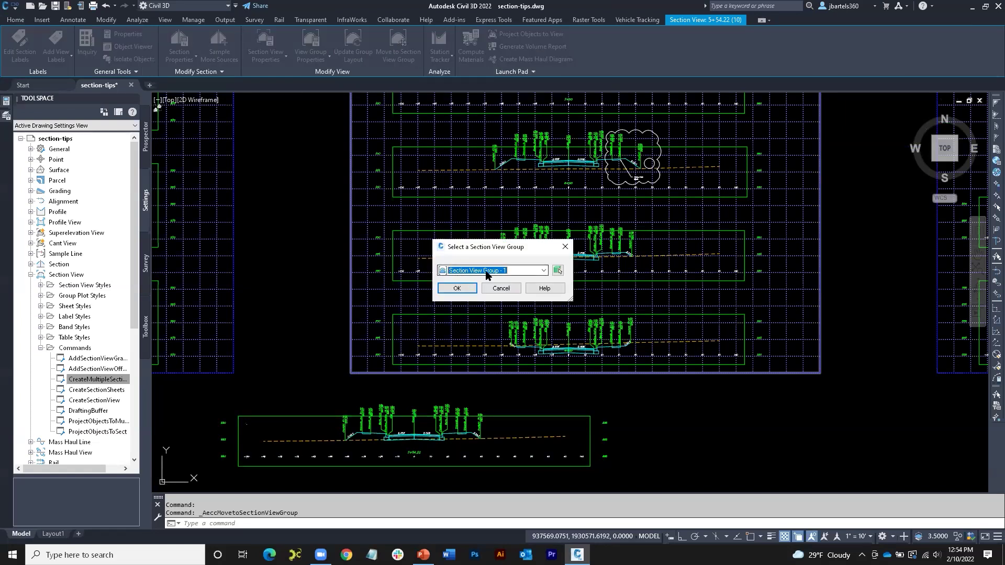
{"action": "left_click", "coordinate": [457, 288]}
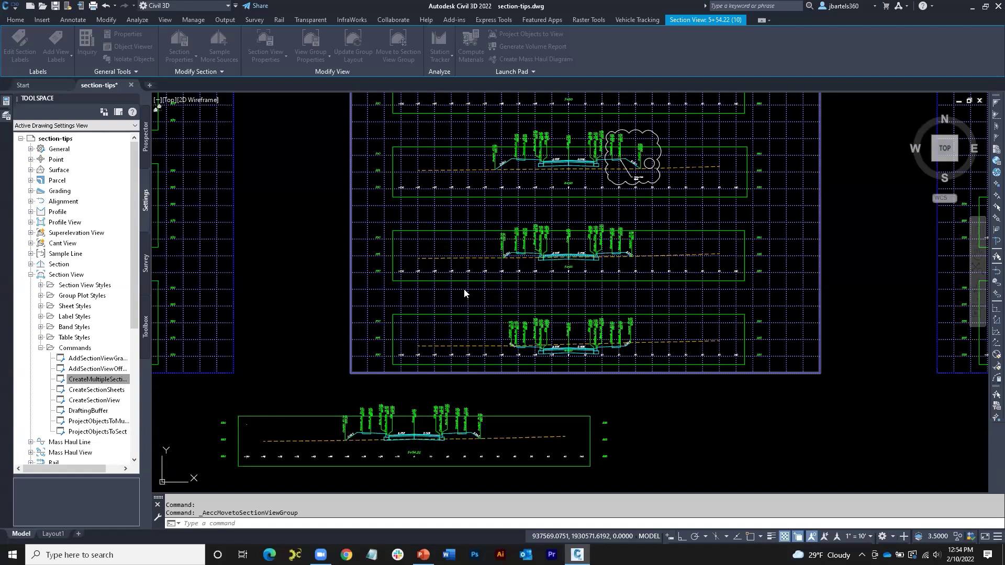
Examine the regrouped section views across the sheets, including the 6+00 view with its revision cloud and the 3+00 view.
{"action": "mouse_move", "coordinate": [589, 201]}
{"action": "middle_mouse_down"}
{"action": "mouse_move", "coordinate": [577, 236]}
{"action": "mouse_move", "coordinate": [587, 262]}
{"action": "middle_mouse_up"}
{"action": "scroll", "coordinate": [597, 264], "scroll_direction": "up", "scroll_amount": 3}
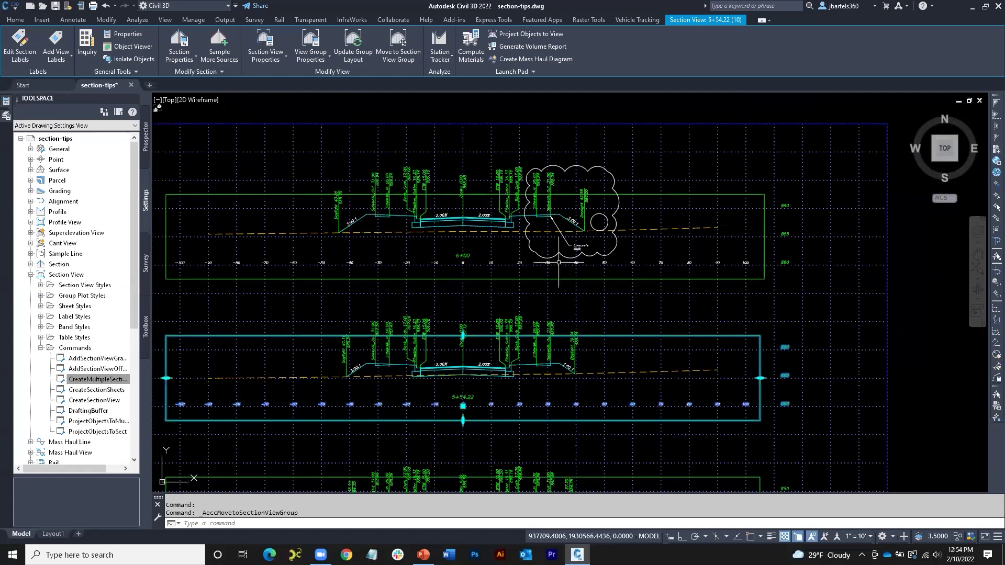
{"action": "scroll", "coordinate": [573, 189], "scroll_direction": "up", "scroll_amount": 3}
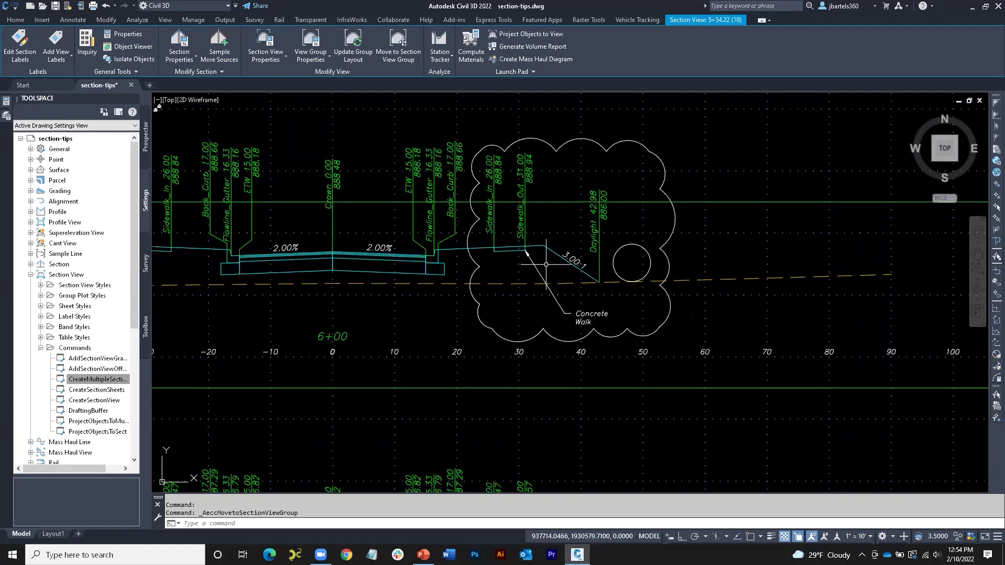
{"action": "scroll", "coordinate": [546, 264], "scroll_direction": "down", "scroll_amount": 4}
{"action": "key", "text": "Escape"}
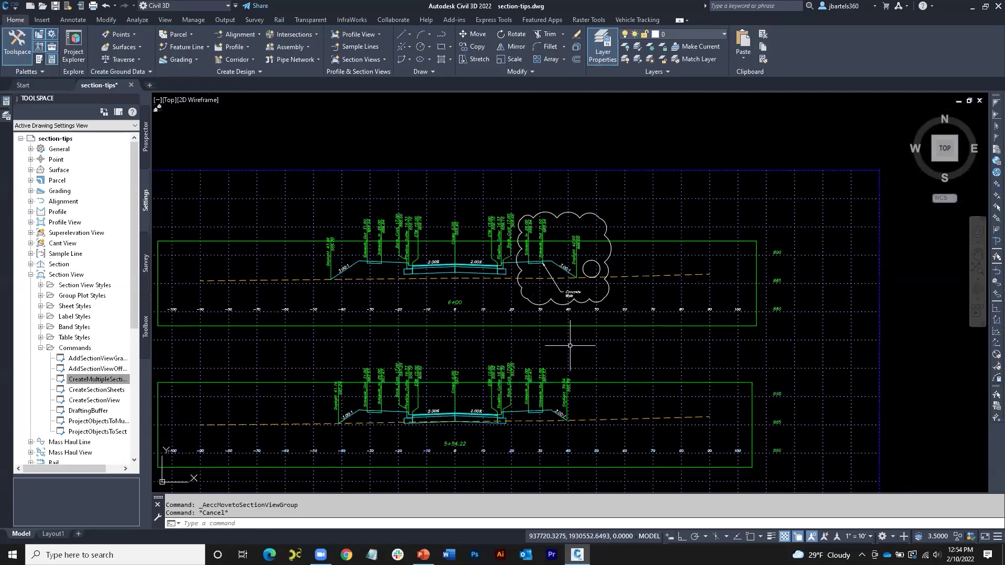
{"action": "scroll", "coordinate": [569, 346], "scroll_direction": "down", "scroll_amount": 6}
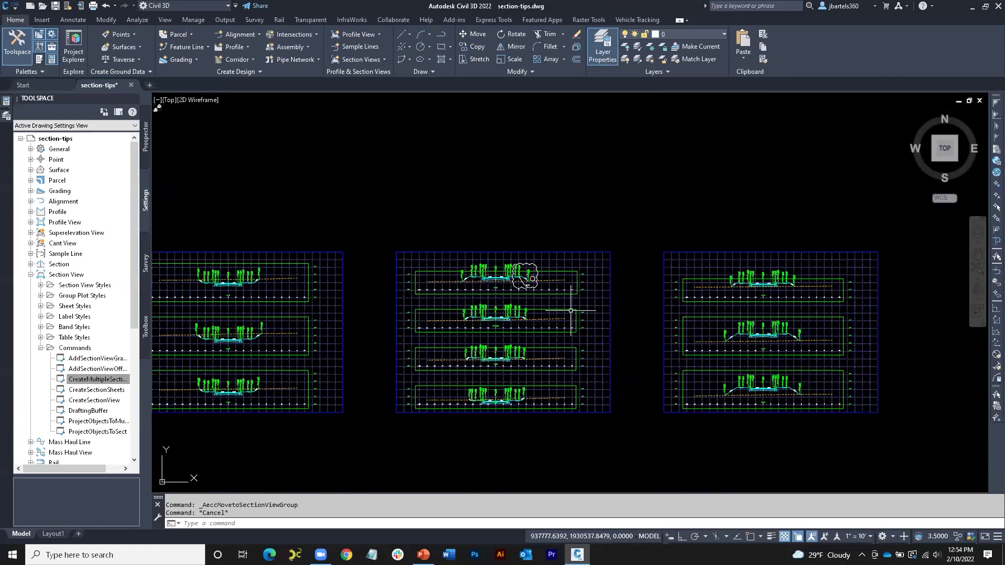
{"action": "scroll", "coordinate": [571, 311], "scroll_direction": "down", "scroll_amount": 2}
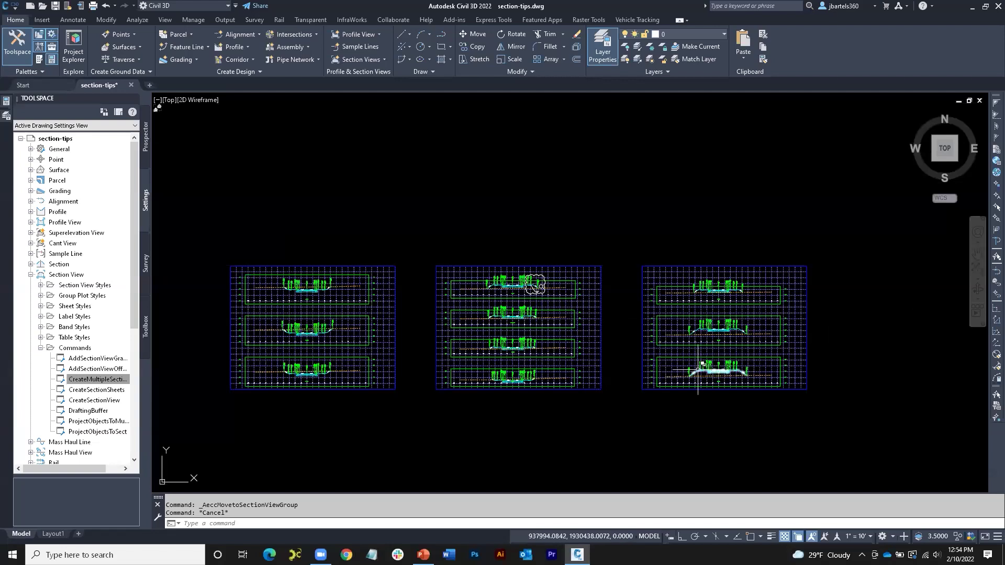
{"action": "middle_click_drag", "start_coordinate": [516, 343], "coordinate": [565, 320]}
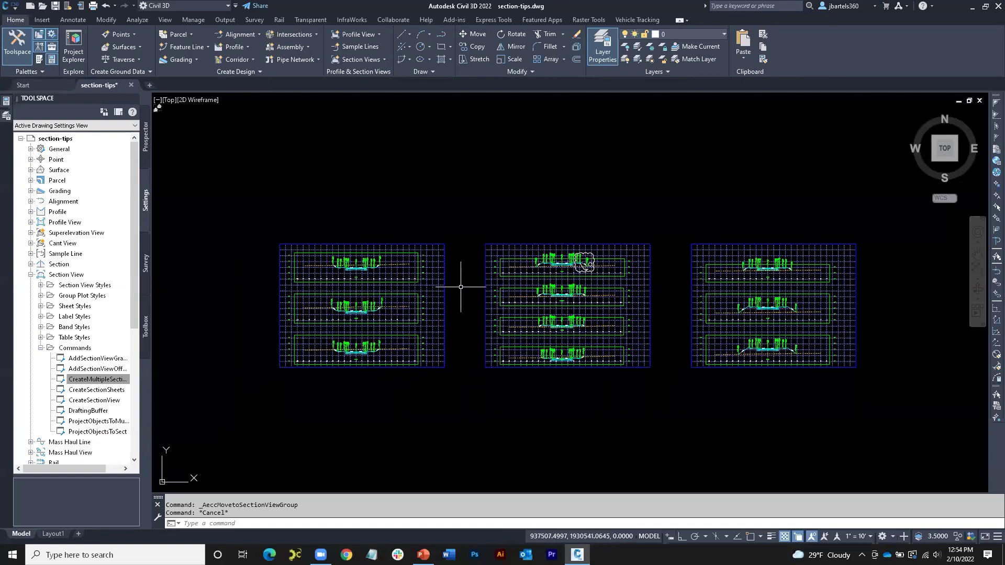
{"action": "scroll", "coordinate": [347, 264], "scroll_direction": "up", "scroll_amount": 6}
{"action": "scroll", "coordinate": [347, 232], "scroll_direction": "up", "scroll_amount": 4}
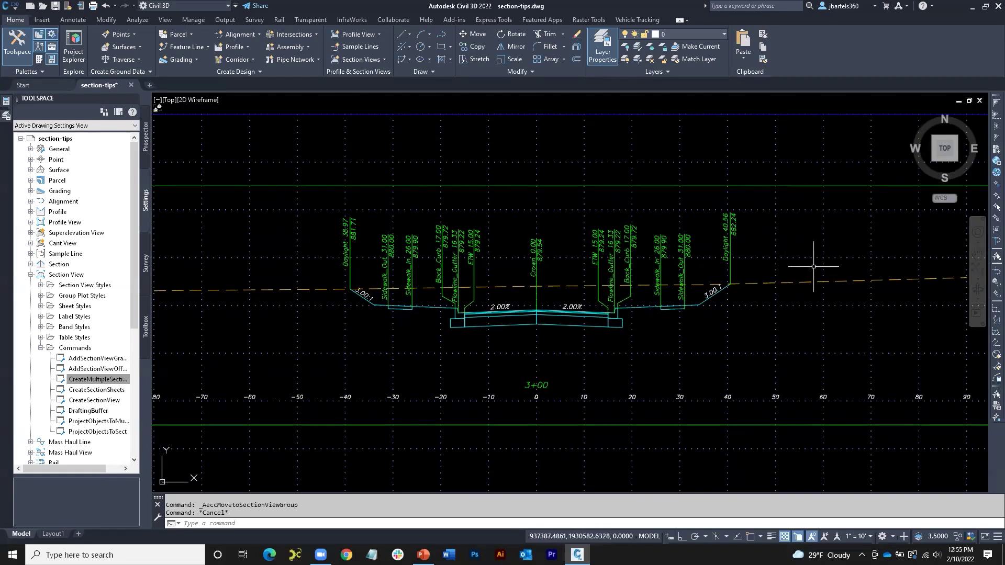
Set the annotation scale to 1" = 50' for the Main Street plan area.
{"action": "scroll", "coordinate": [814, 267], "scroll_direction": "down", "scroll_amount": 7}
{"action": "middle_click_drag", "start_coordinate": [391, 296], "coordinate": [864, 325]}
{"action": "middle_click_drag", "start_coordinate": [392, 278], "coordinate": [628, 278]}
{"action": "scroll", "coordinate": [628, 278], "scroll_direction": "up", "scroll_amount": 2}
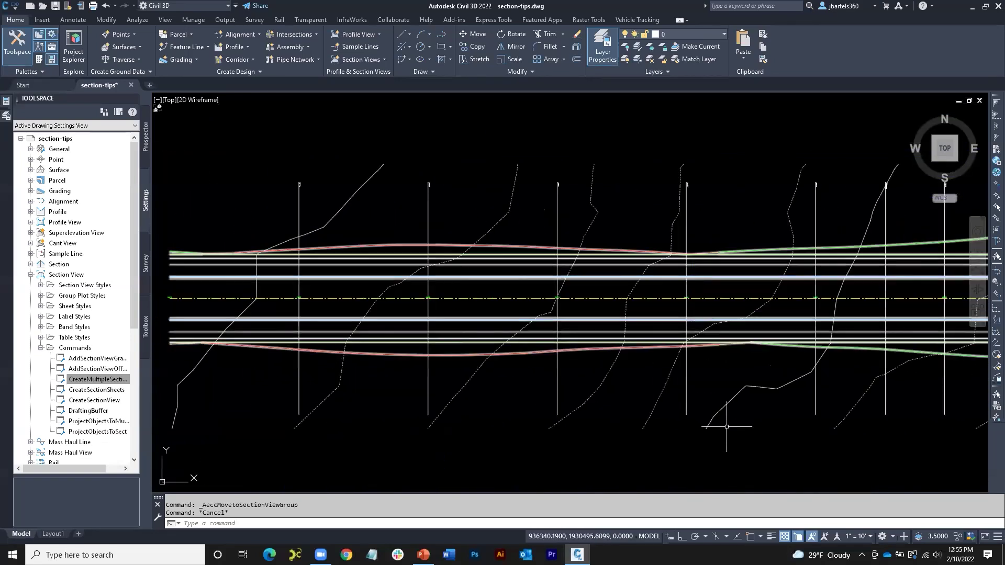
{"action": "left_click", "coordinate": [870, 538]}
{"action": "left_click", "coordinate": [852, 382]}
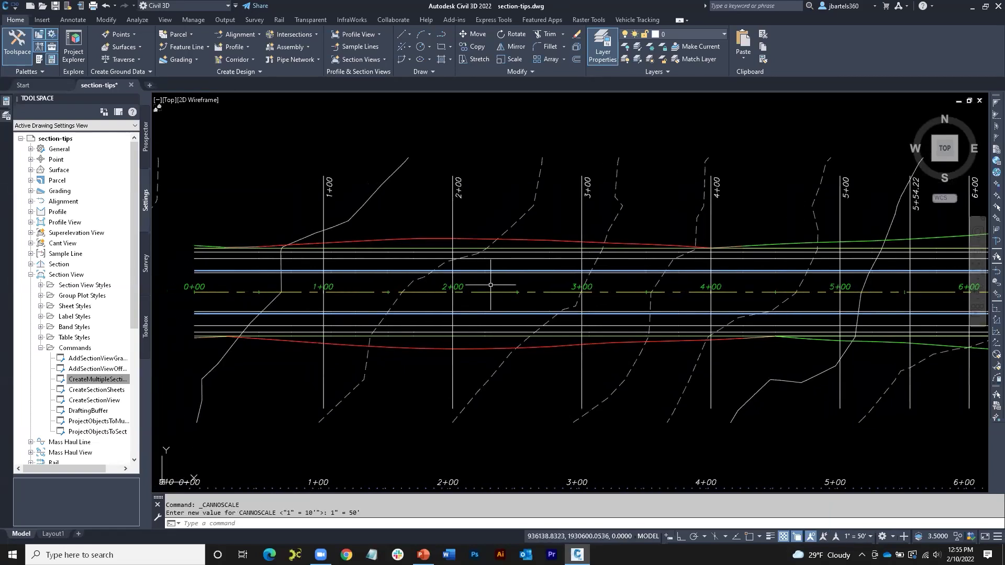
Start offset alignments from the Main Street alignment with one offset on each side, both at 50 feet.
{"action": "left_click", "coordinate": [488, 292]}
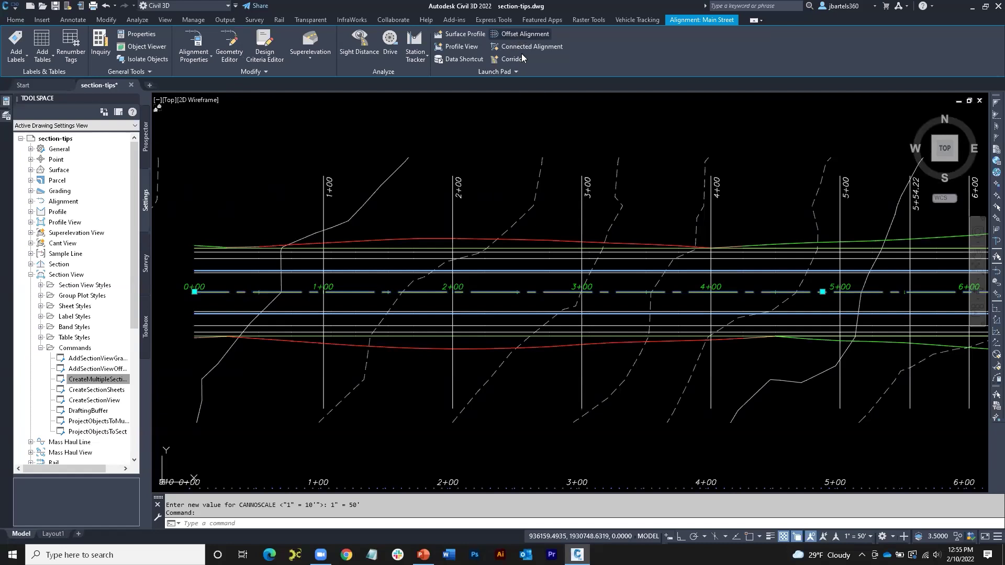
{"action": "left_click", "coordinate": [429, 246]}
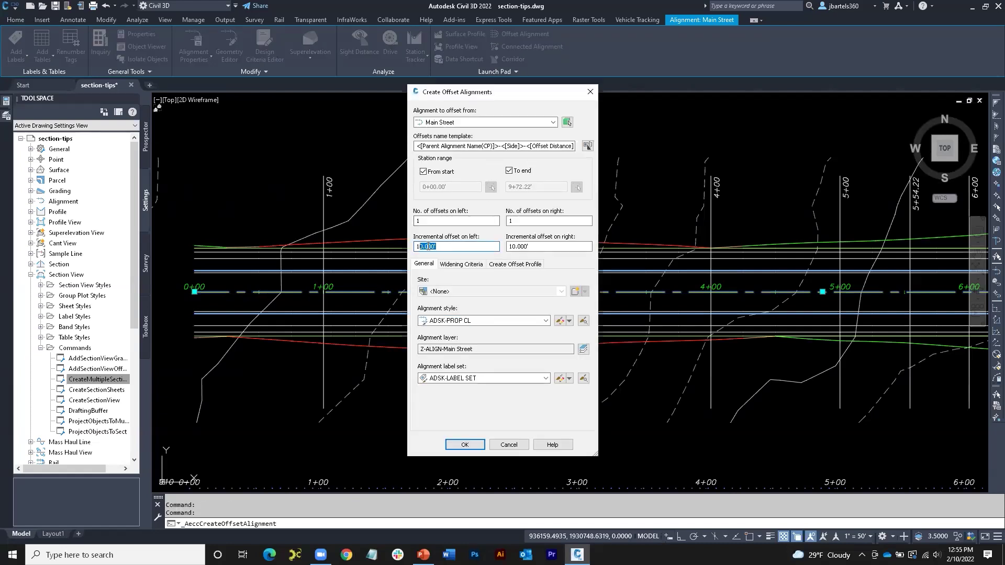
{"action": "left_click_drag", "start_coordinate": [406, 245], "coordinate": [408, 250]}
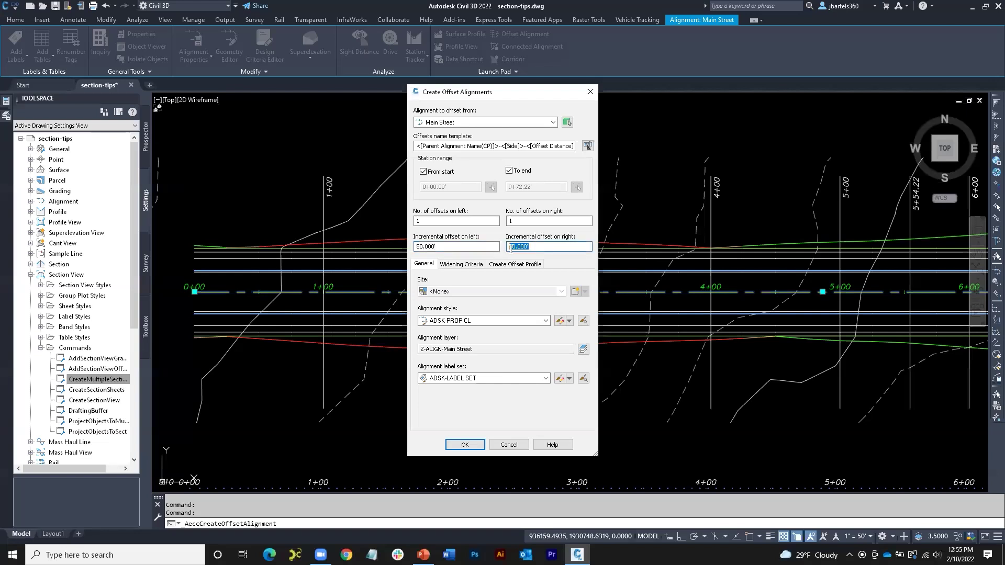
{"action": "left_click", "coordinate": [478, 246]}
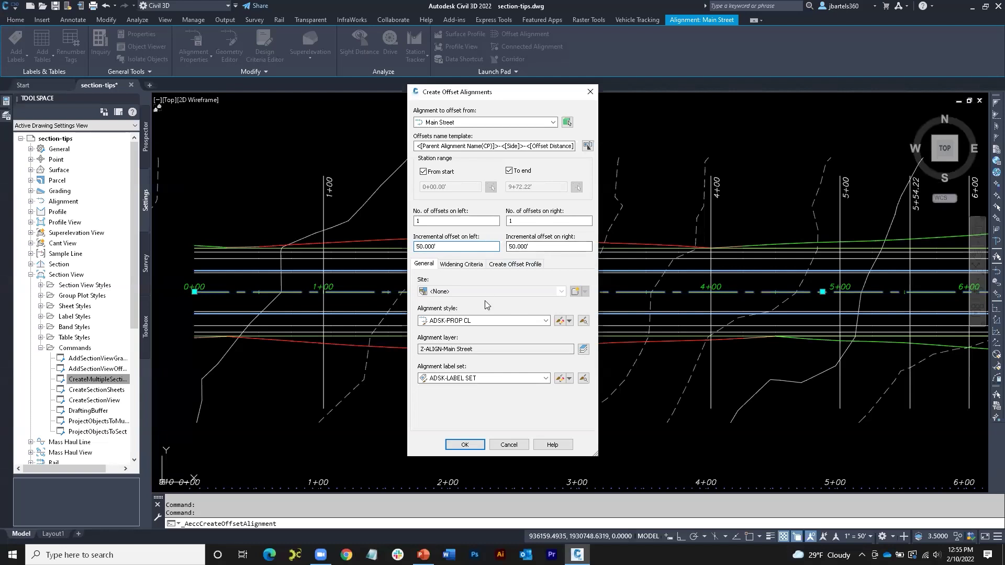
Create the offset alignments with the ADSK-PROP ROW style and ADSK-NO LABELS label set, without offset profiles.
{"action": "left_click", "coordinate": [484, 320]}
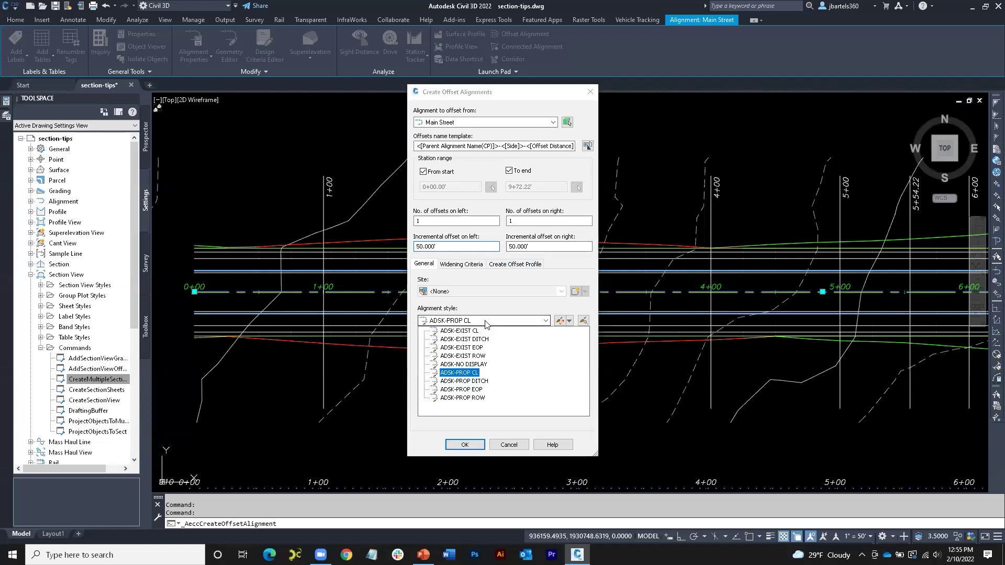
{"action": "left_click", "coordinate": [476, 401]}
{"action": "left_click", "coordinate": [471, 378]}
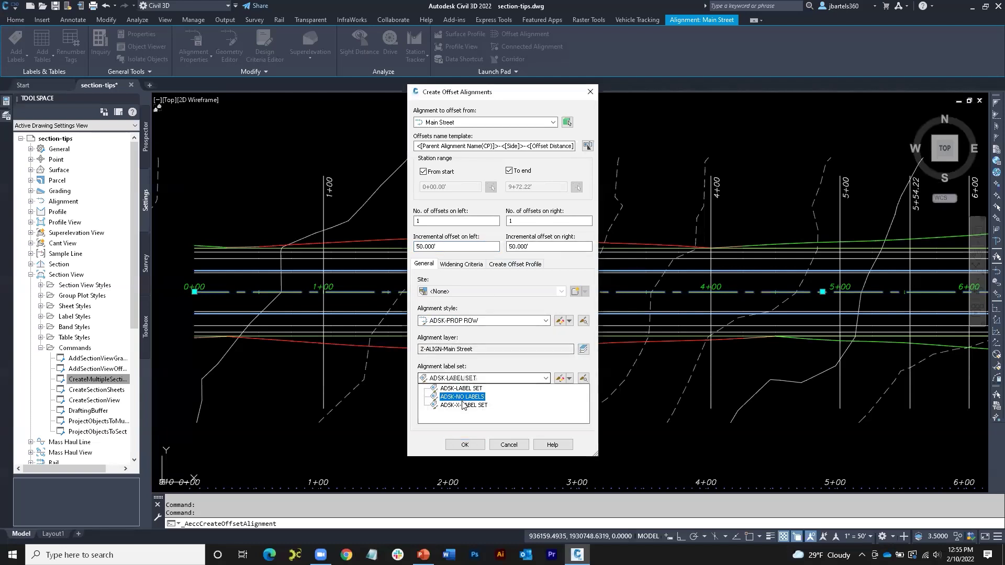
{"action": "left_click", "coordinate": [463, 396]}
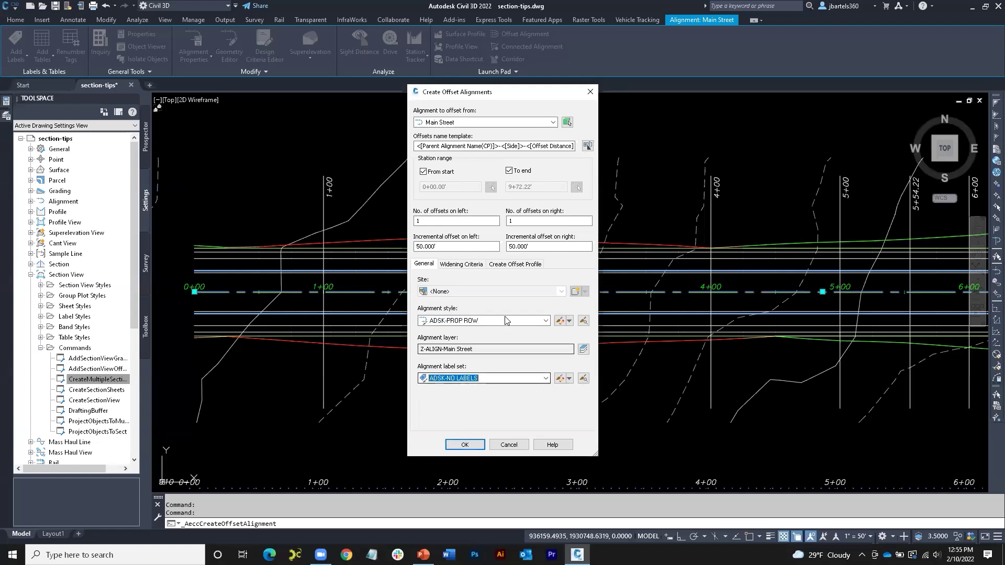
{"action": "left_click", "coordinate": [507, 266]}
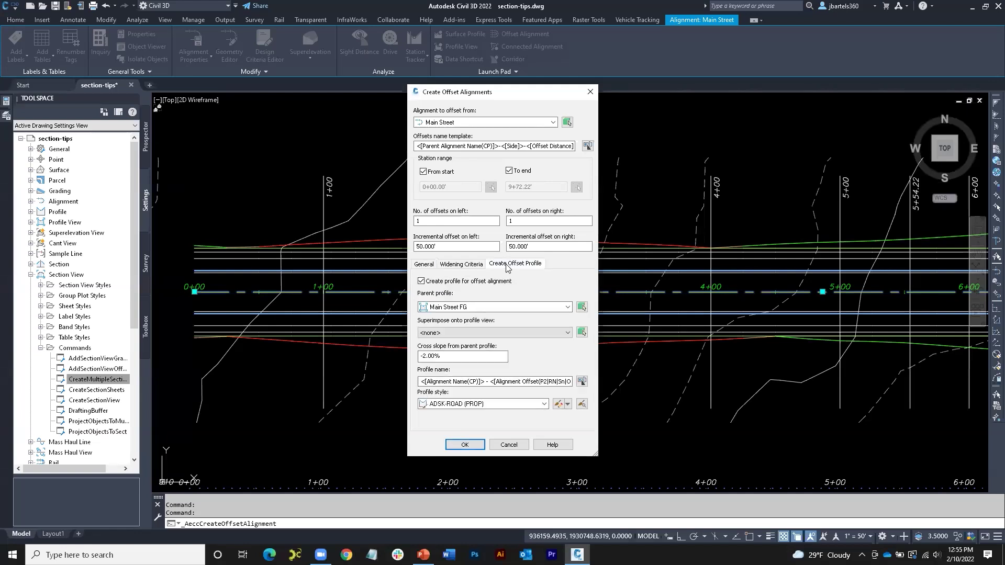
{"action": "left_click", "coordinate": [421, 281]}
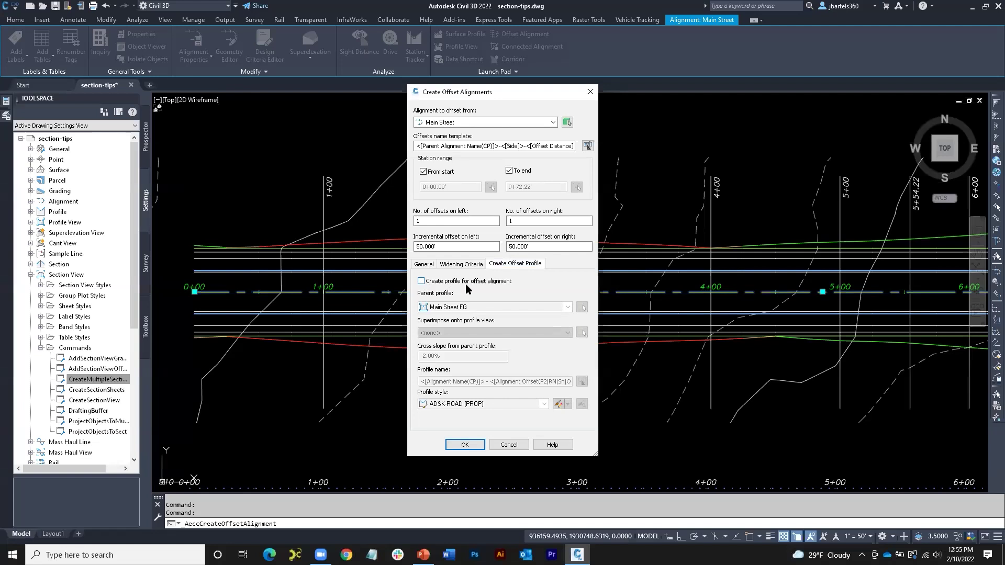
{"action": "left_click", "coordinate": [463, 445]}
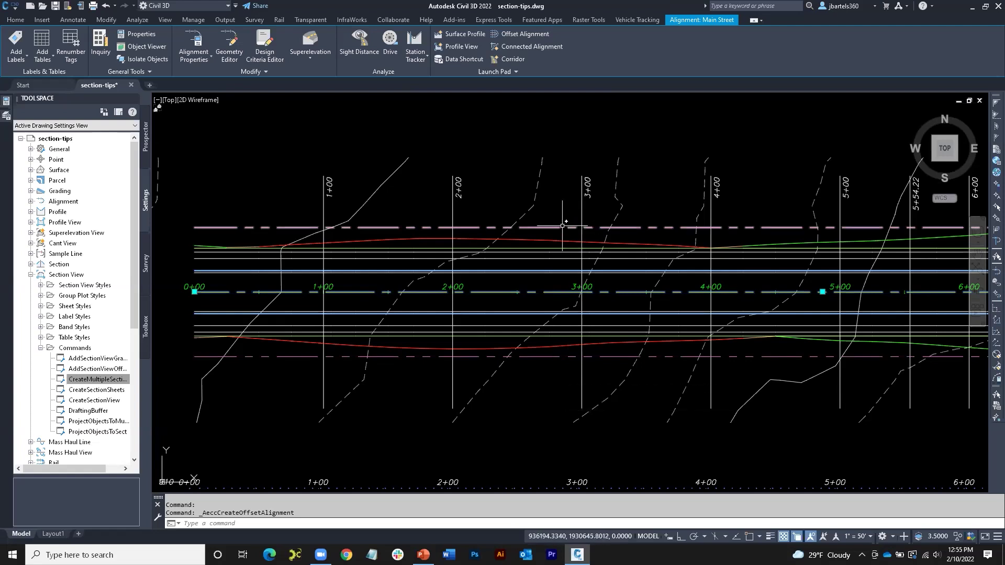
Create an EG surface profile for the left 50-foot offset alignment of Main Street over its full station range.
{"action": "scroll", "coordinate": [549, 225], "scroll_direction": "up", "scroll_amount": 1}
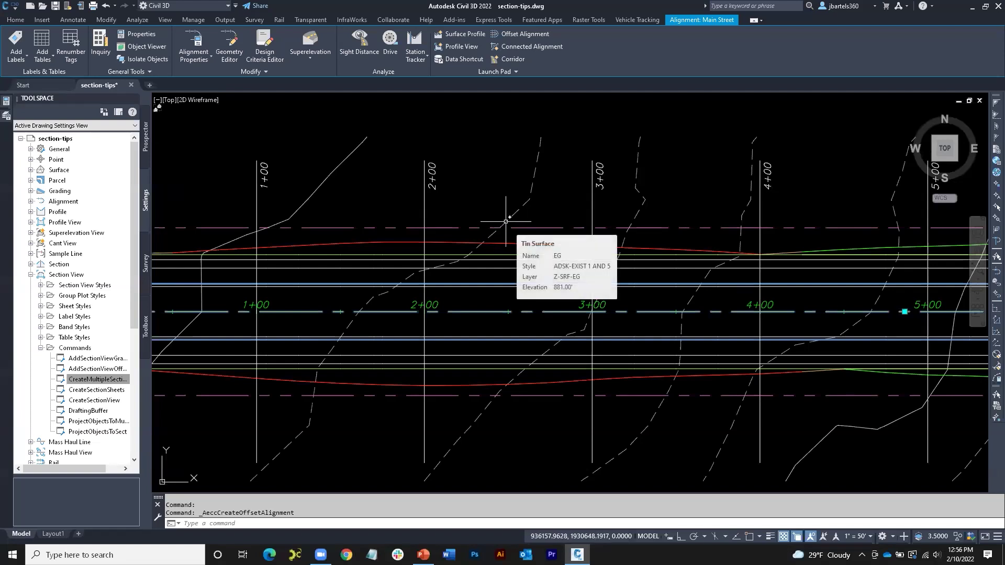
{"action": "left_click", "coordinate": [519, 228]}
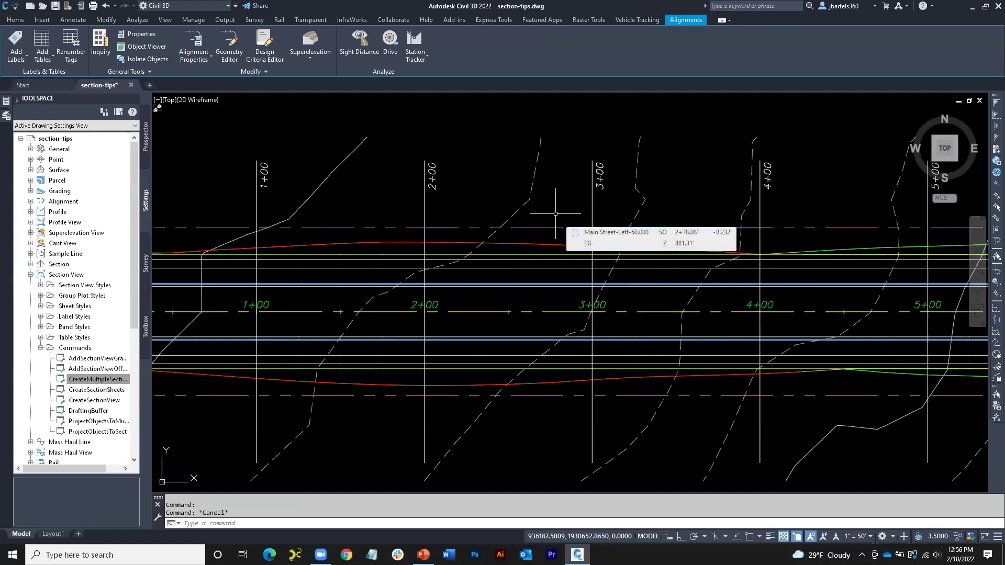
{"action": "key", "text": "Escape"}
{"action": "left_click", "coordinate": [542, 226]}
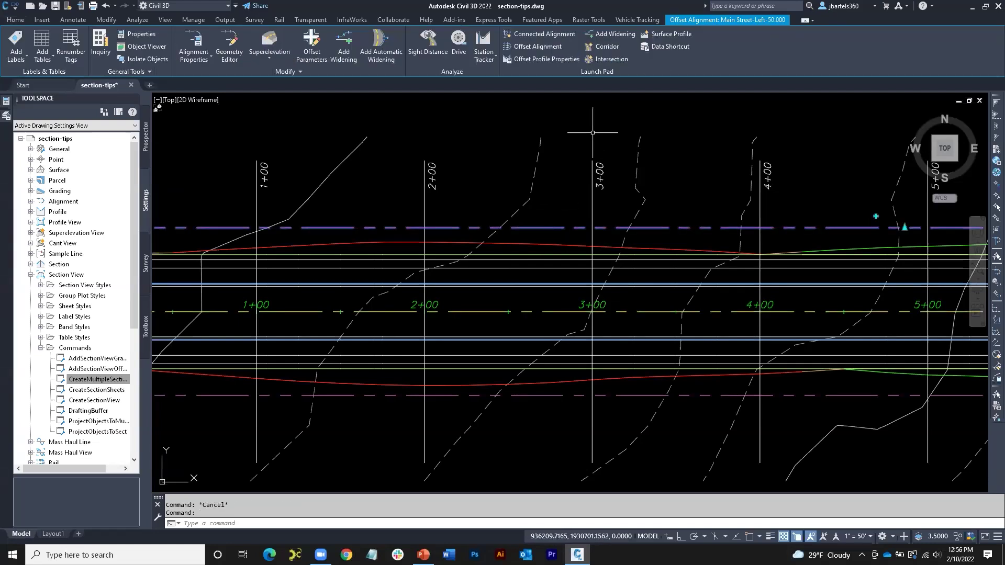
{"action": "left_click", "coordinate": [664, 35]}
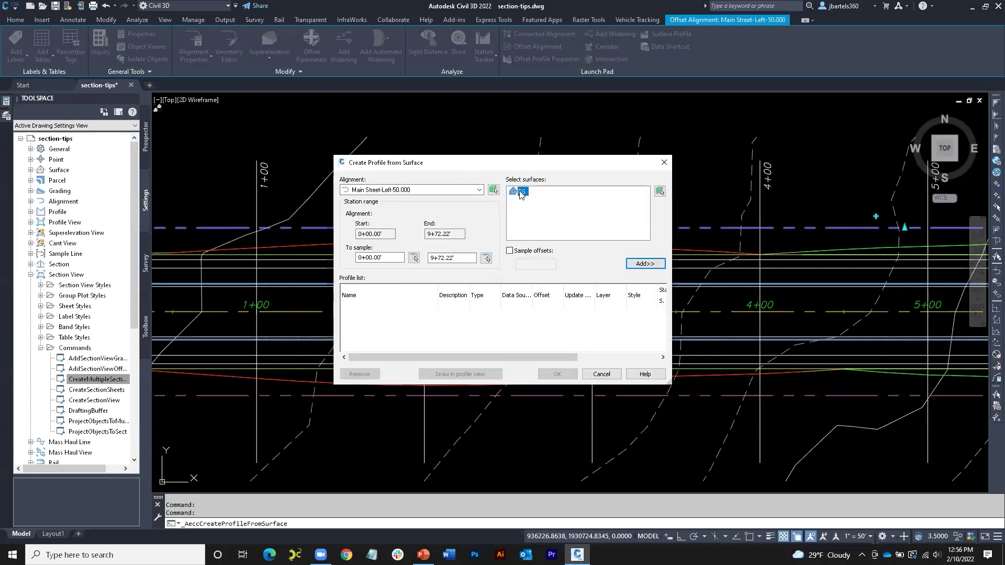
{"action": "left_click", "coordinate": [644, 263]}
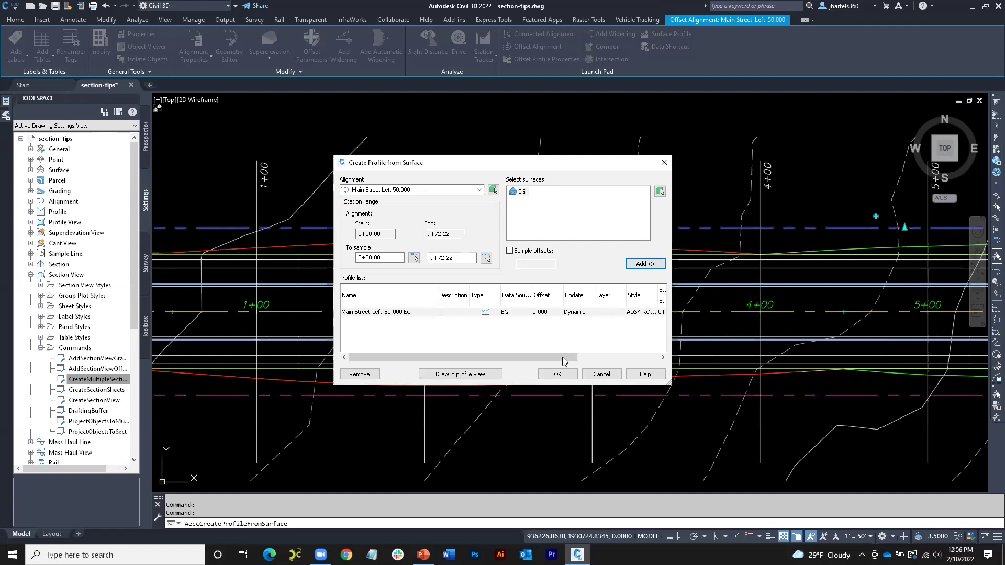
{"action": "left_click", "coordinate": [547, 375]}
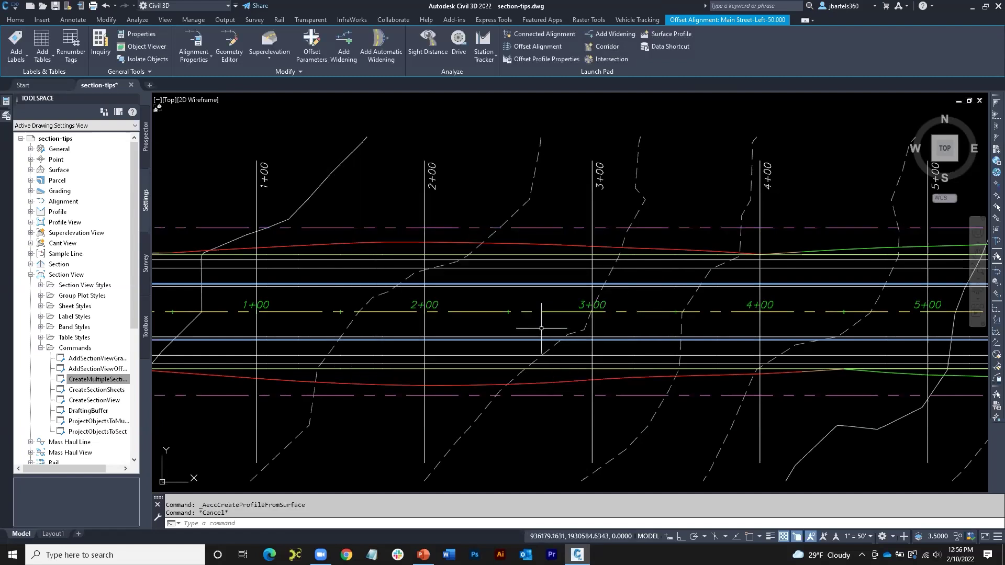
Create an EG surface profile for the right 50-foot offset alignment of Main Street over its full station range.
{"action": "left_click", "coordinate": [542, 396]}
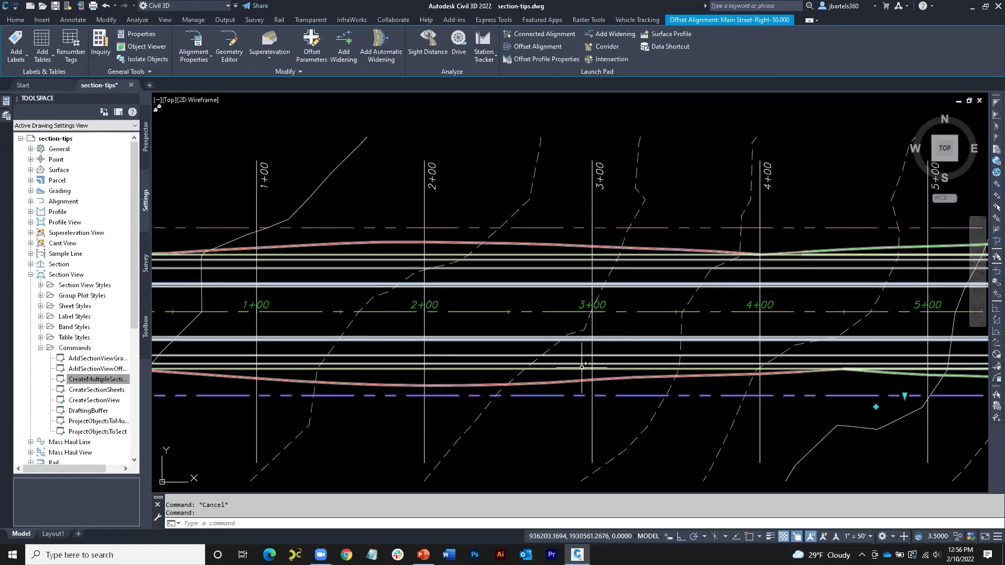
{"action": "left_click", "coordinate": [661, 34]}
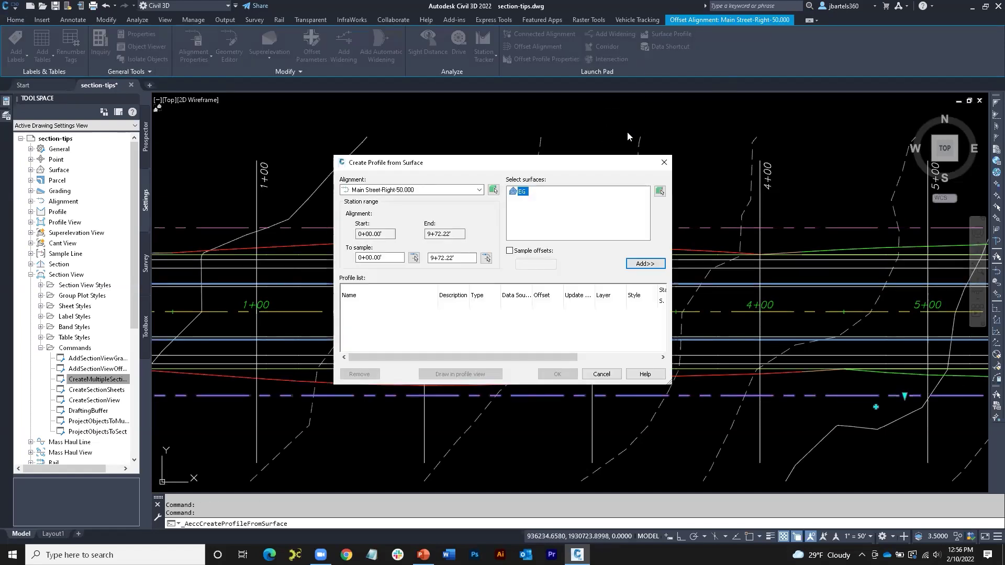
{"action": "left_click", "coordinate": [637, 262]}
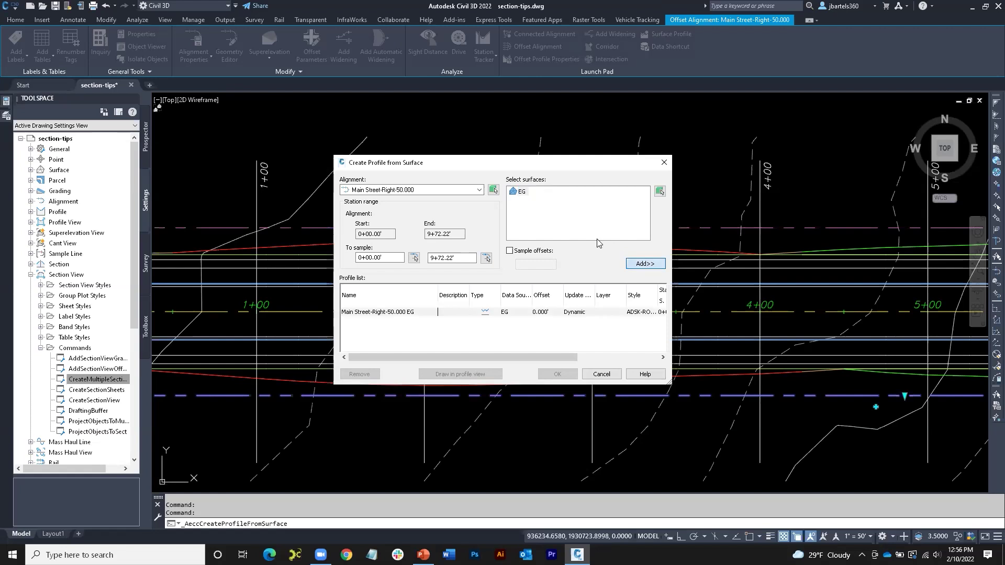
{"action": "left_click", "coordinate": [556, 374]}
{"action": "scroll", "coordinate": [531, 313], "scroll_direction": "down", "scroll_amount": 2}
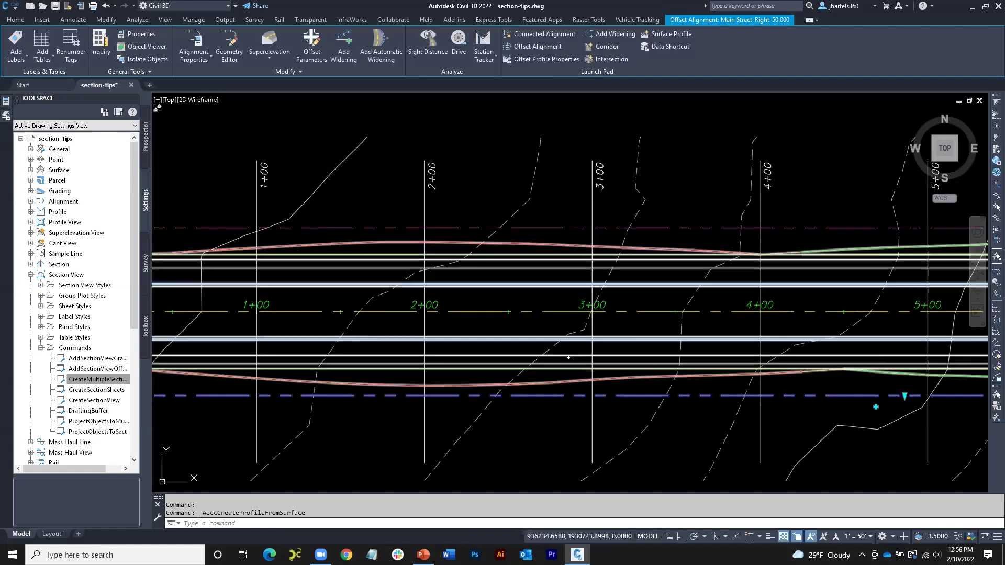
{"action": "key", "text": "Escape"}
{"action": "key", "text": "Escape"}
Filter the current drawing's insertable blocks with *ROW* and examine the left and right ROW block previews.
{"action": "middle_click_drag", "start_coordinate": [541, 263], "coordinate": [523, 289]}
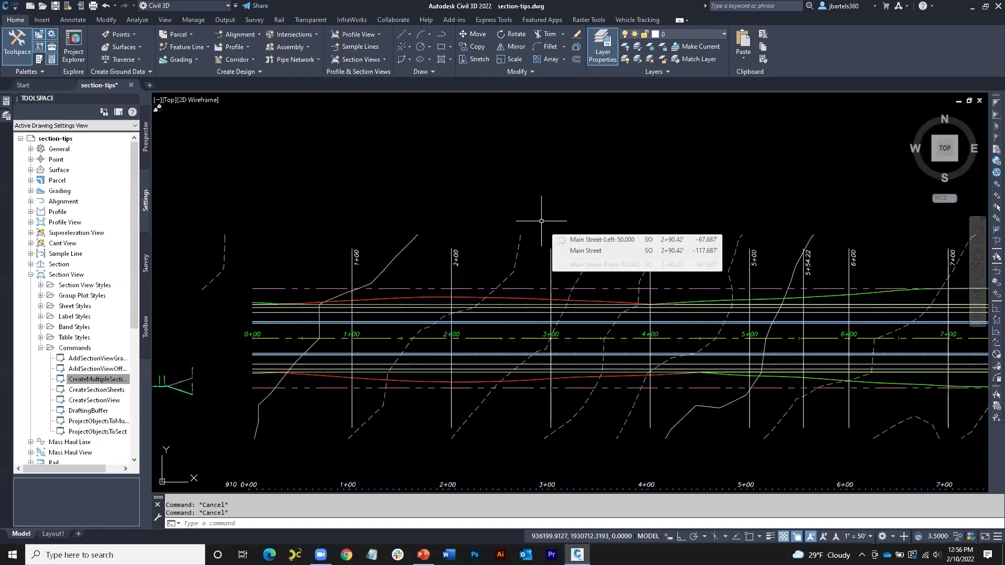
{"action": "type", "text": "insert"}
{"action": "key", "text": "Return"}
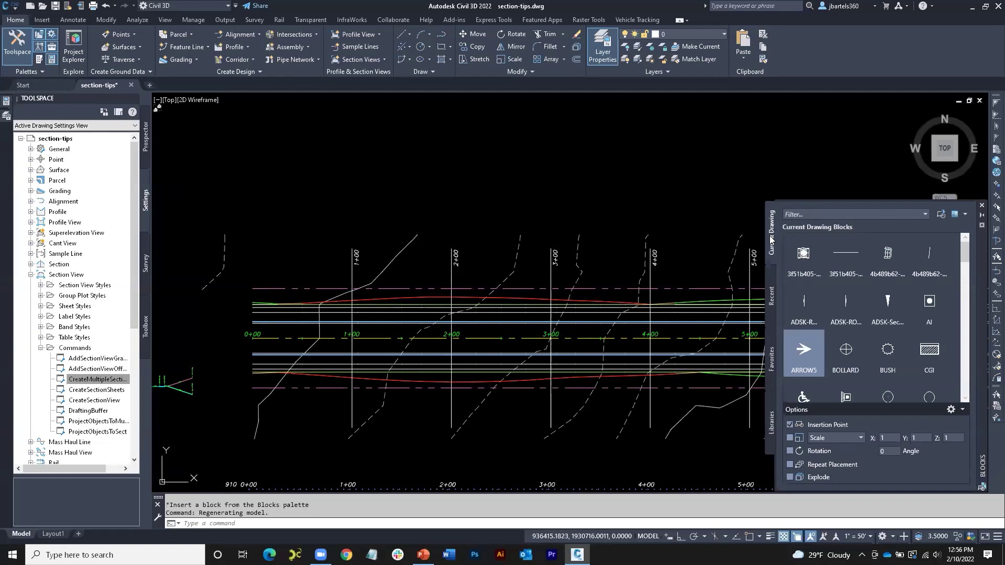
{"action": "left_click", "coordinate": [794, 215]}
{"action": "type", "text": "ROW"}
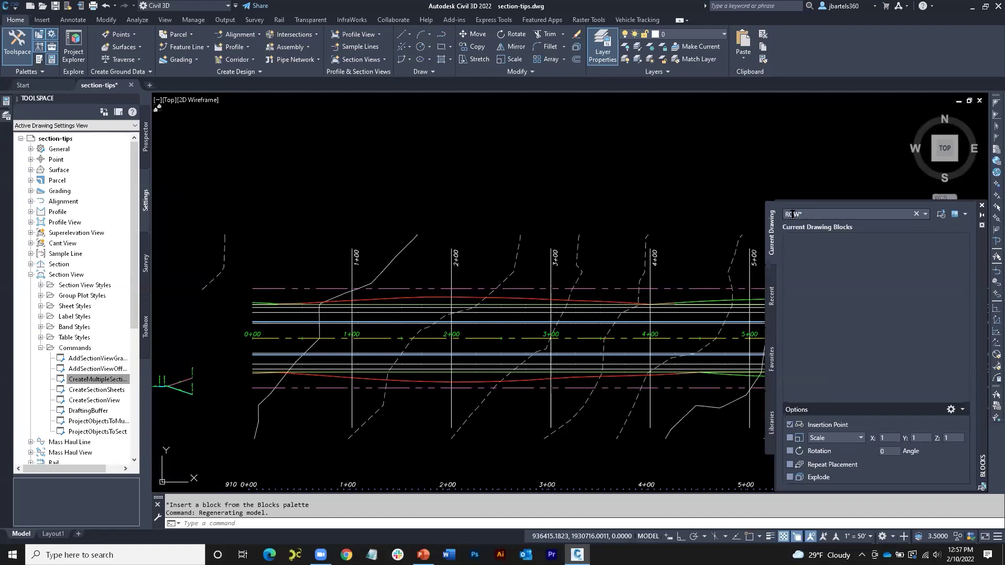
{"action": "type", "text": "*"}
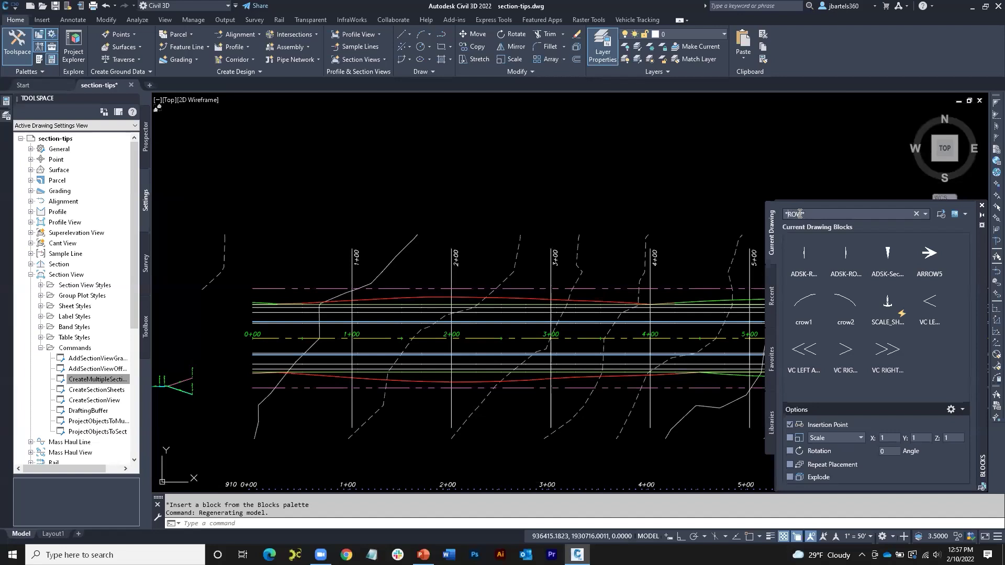
{"action": "mouse_move", "coordinate": [804, 255]}
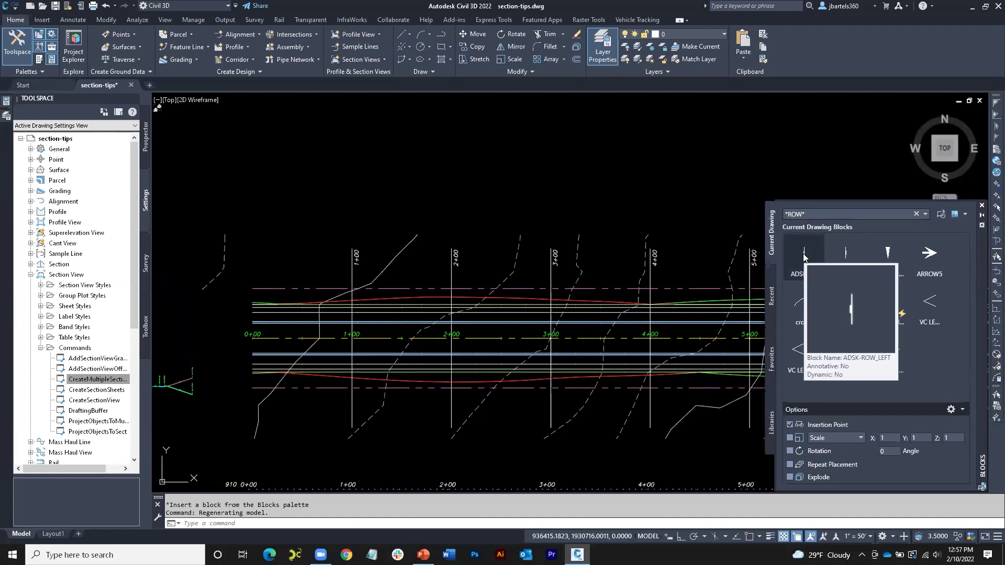
{"action": "mouse_move", "coordinate": [845, 255]}
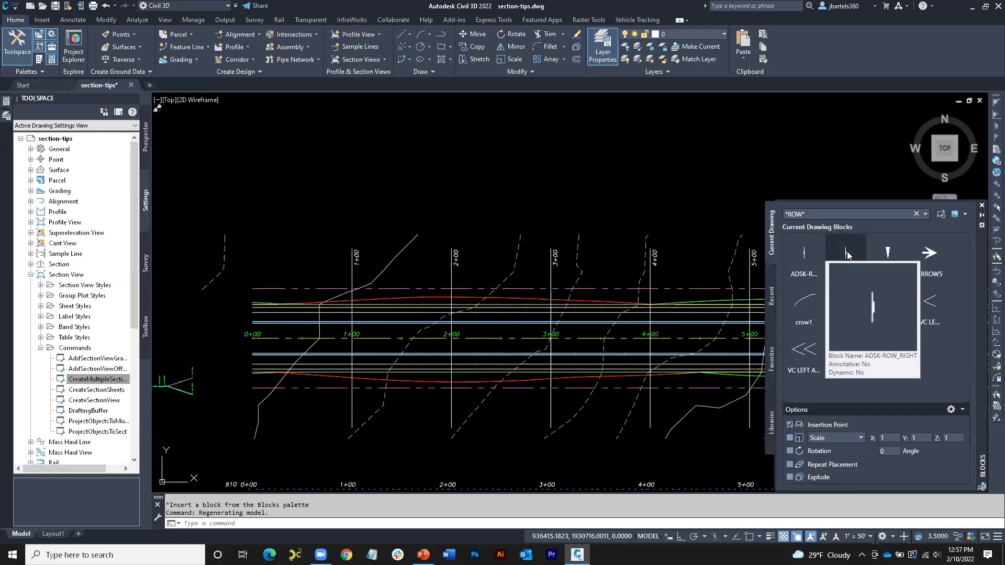
Insert the ADSK-ROW_LEFT block in the empty area above the Main Street plan and inspect its geometry and insertion point.
{"action": "left_click", "coordinate": [804, 253]}
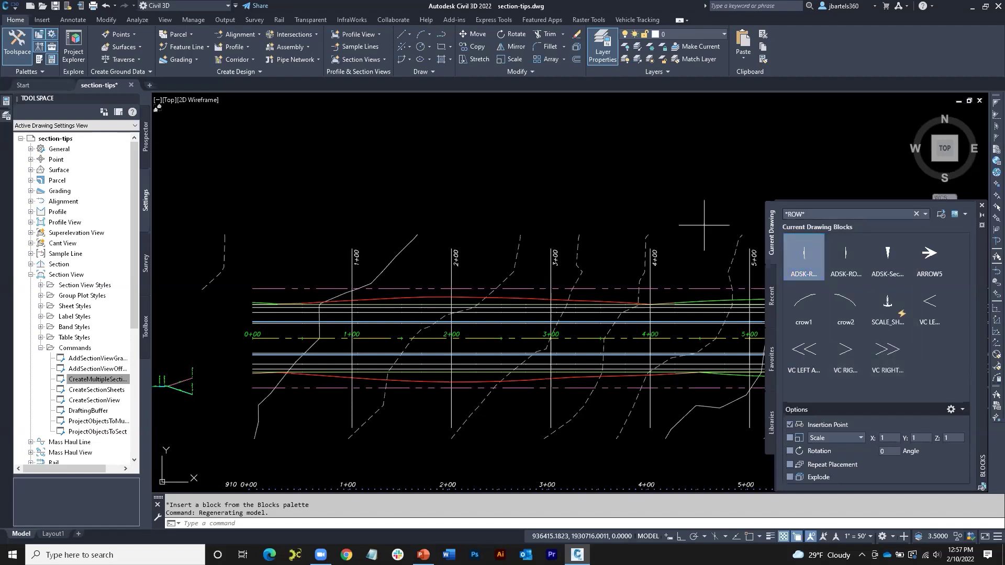
{"action": "scroll", "coordinate": [666, 205], "scroll_direction": "up", "scroll_amount": 5}
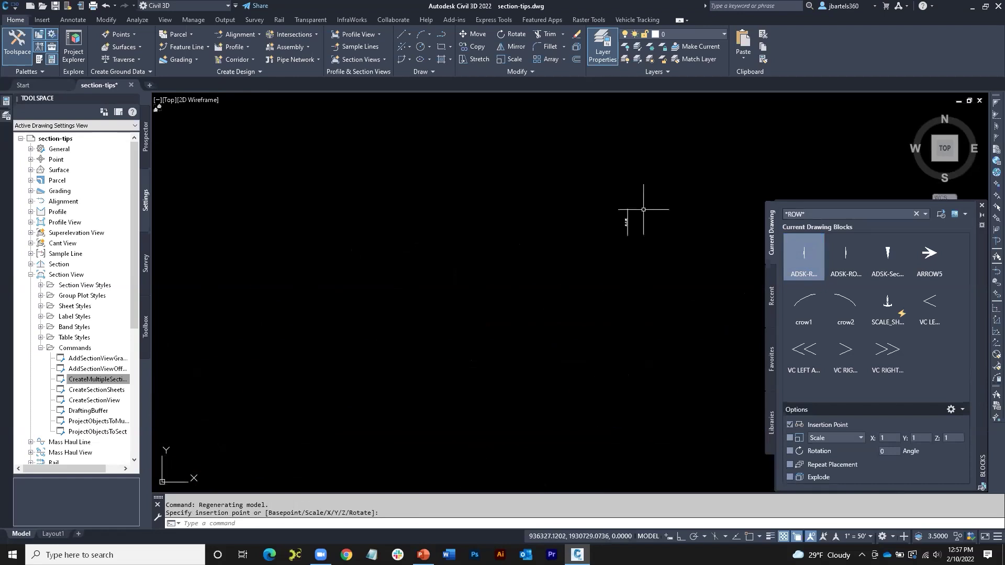
{"action": "scroll", "coordinate": [627, 218], "scroll_direction": "up", "scroll_amount": 2}
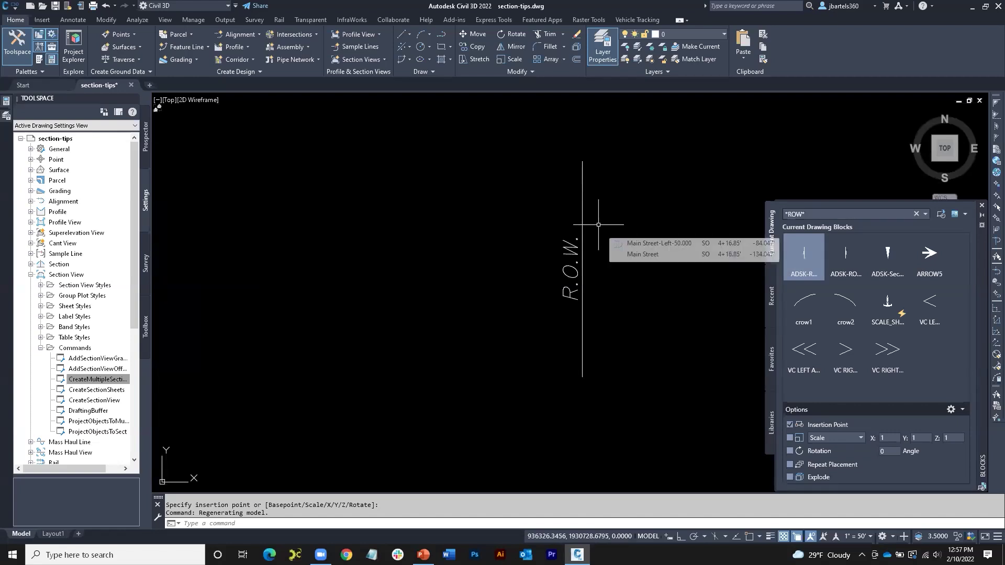
{"action": "left_click", "coordinate": [582, 255]}
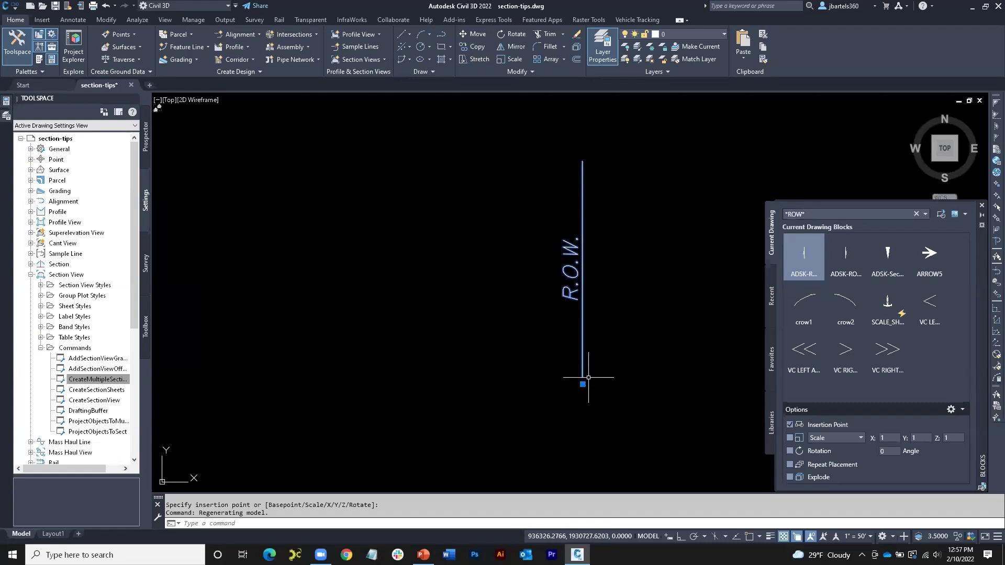
{"action": "scroll", "coordinate": [618, 343], "scroll_direction": "down", "scroll_amount": 1}
Erase the inserted ROW block and close the block palette.
{"action": "key", "text": "Escape"}
{"action": "left_click", "coordinate": [607, 241]}
{"action": "left_click", "coordinate": [570, 274]}
{"action": "key", "text": "Delete"}
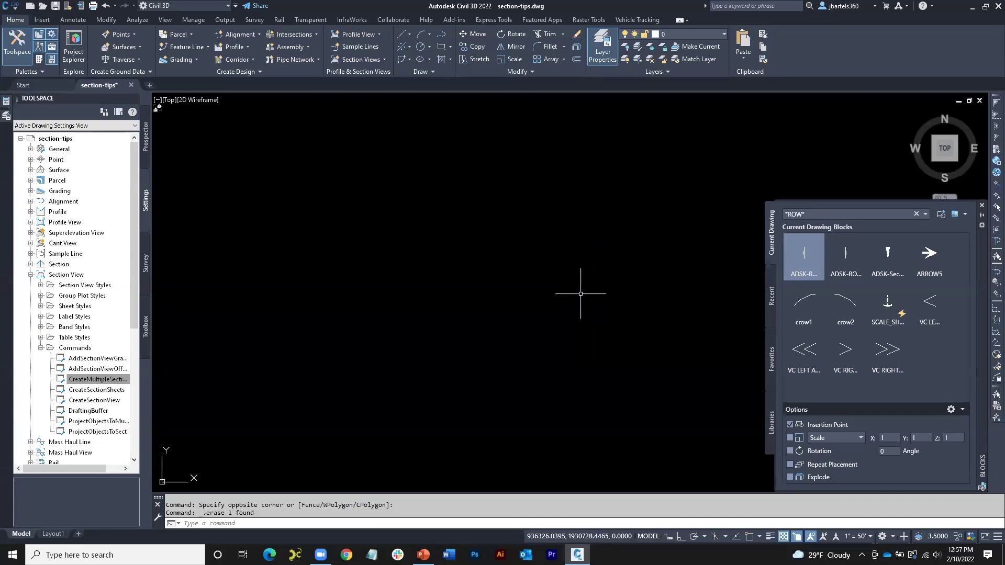
{"action": "left_click", "coordinate": [982, 205]}
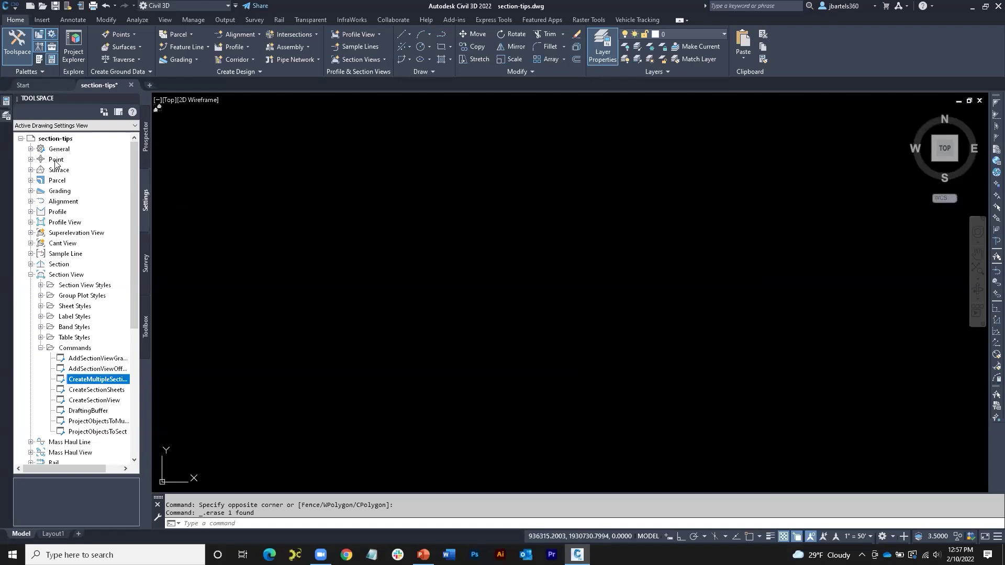
Open the ADSK-P-ROW_LEFT marker style from the general multipurpose marker styles.
{"action": "left_click", "coordinate": [31, 149]}
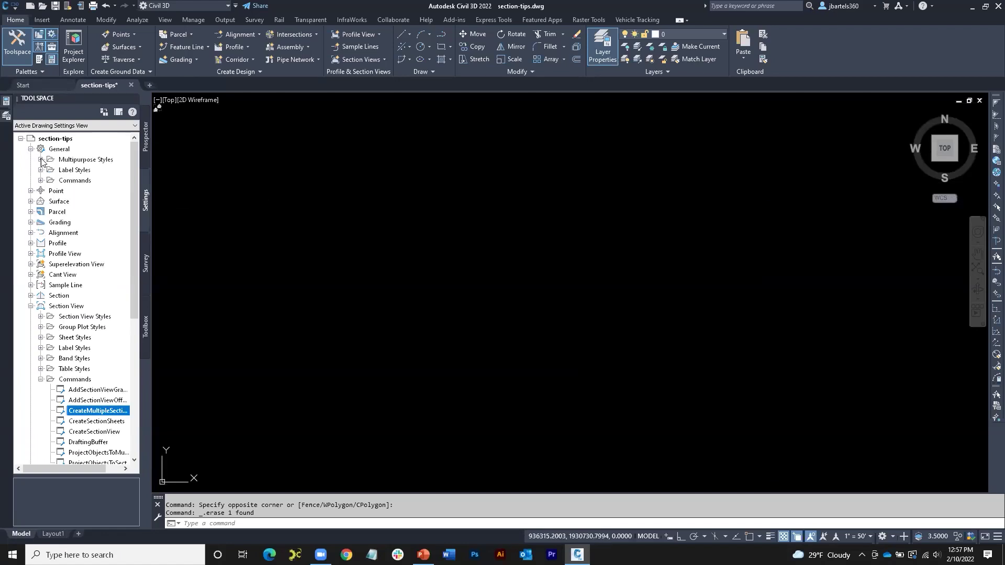
{"action": "left_click", "coordinate": [41, 160]}
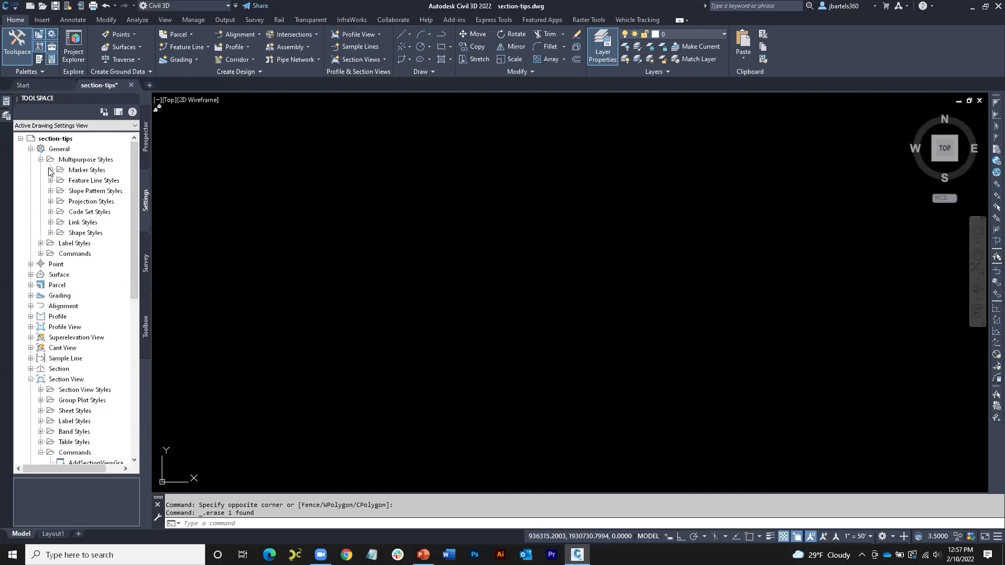
{"action": "left_click", "coordinate": [51, 170]}
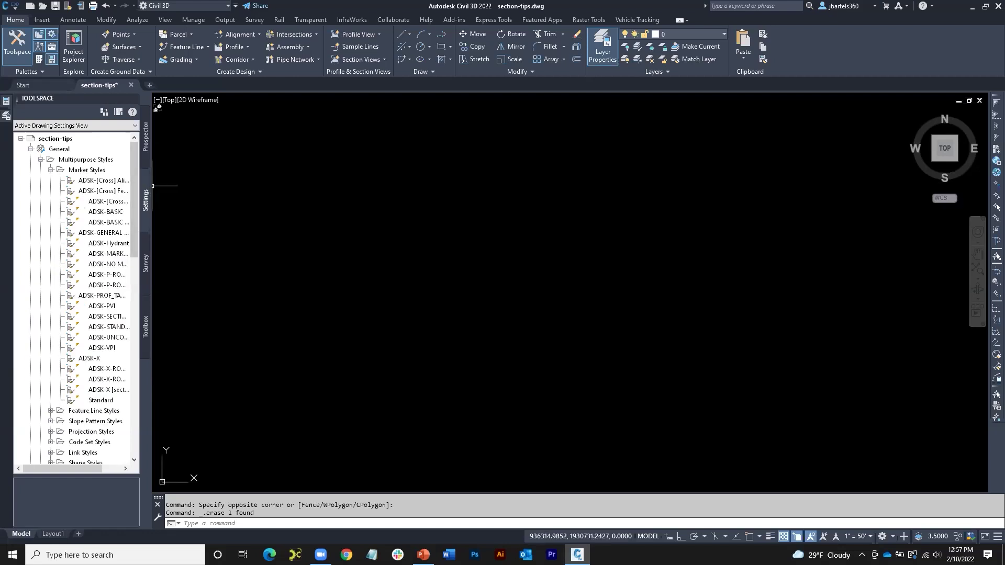
{"action": "left_click_drag", "start_coordinate": [151, 185], "coordinate": [210, 188]}
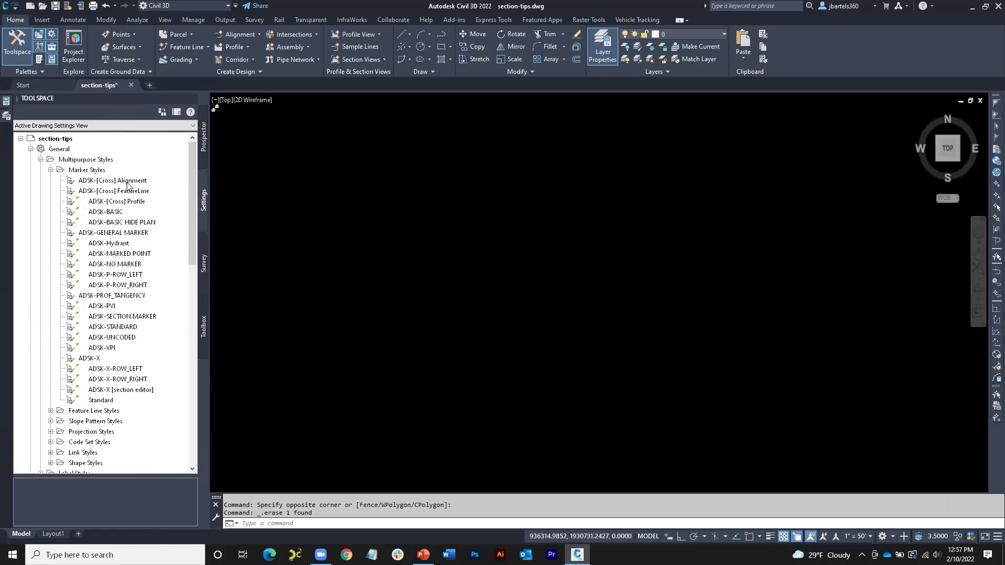
{"action": "double_click", "coordinate": [118, 276]}
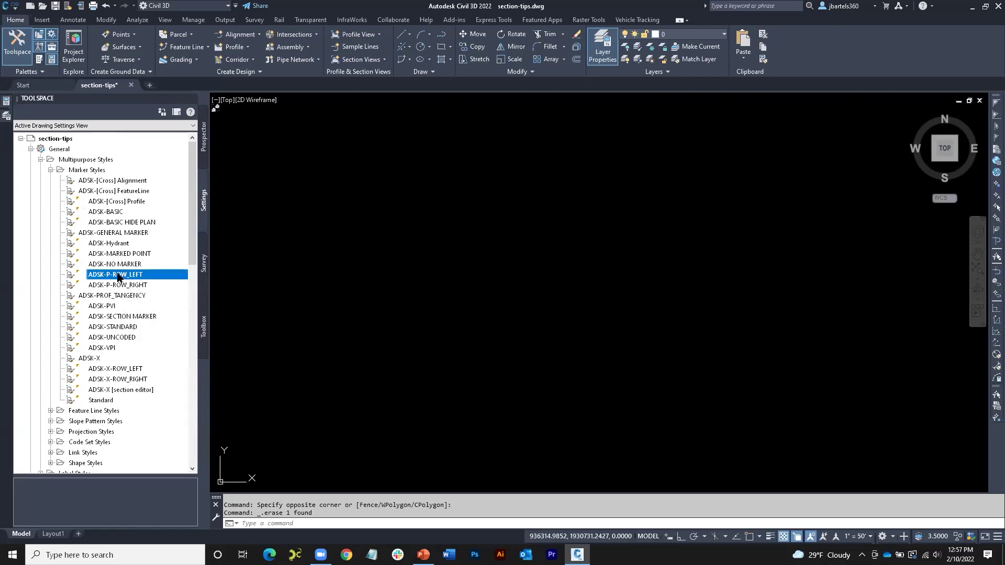
Review the ADSK-P-ROW_LEFT style's block symbol, marker size and its Plan and Section display settings, leaving the style unedited.
{"action": "left_click", "coordinate": [200, 166]}
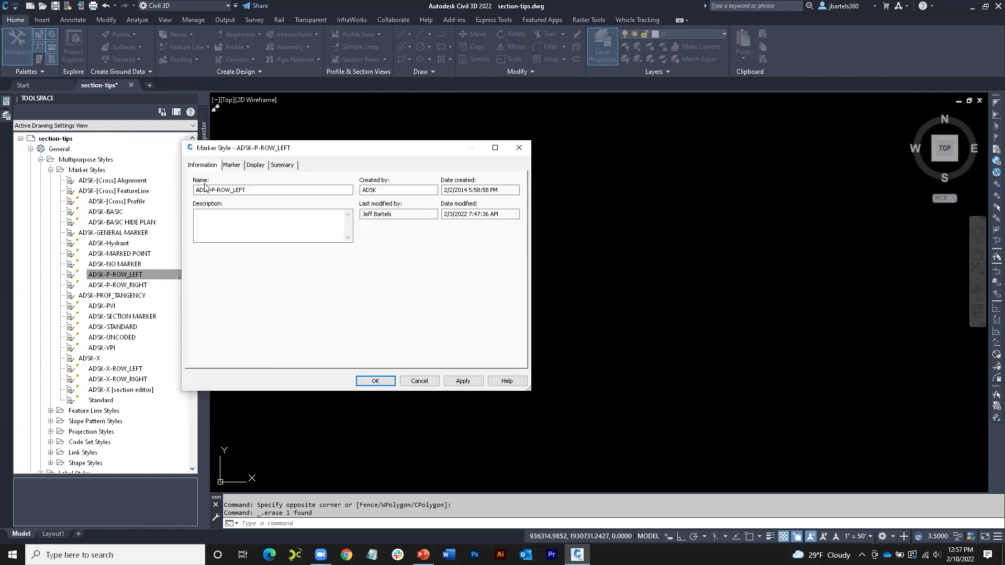
{"action": "left_click", "coordinate": [232, 166]}
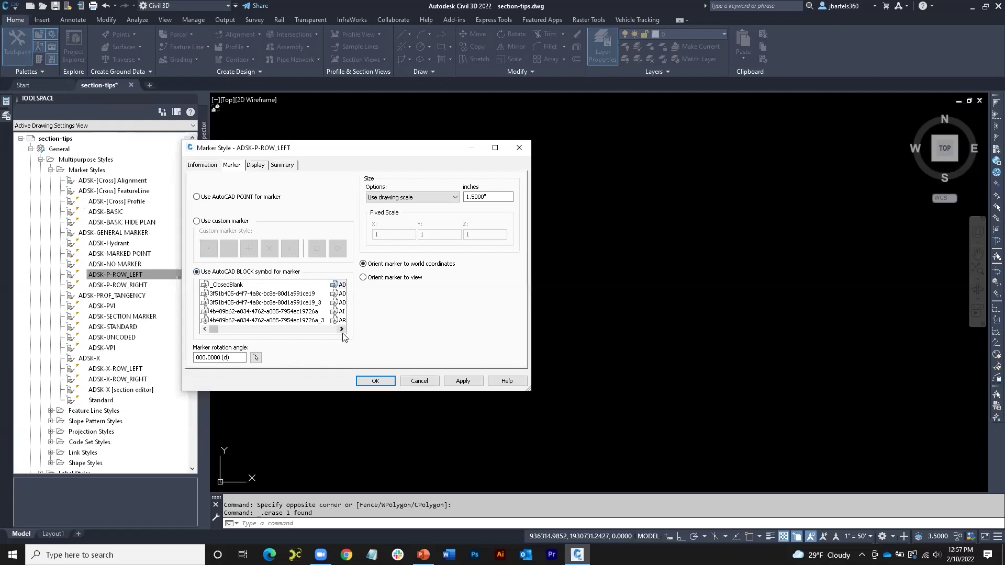
{"action": "scroll", "coordinate": [263, 306], "scroll_direction": "down", "scroll_amount": 1}
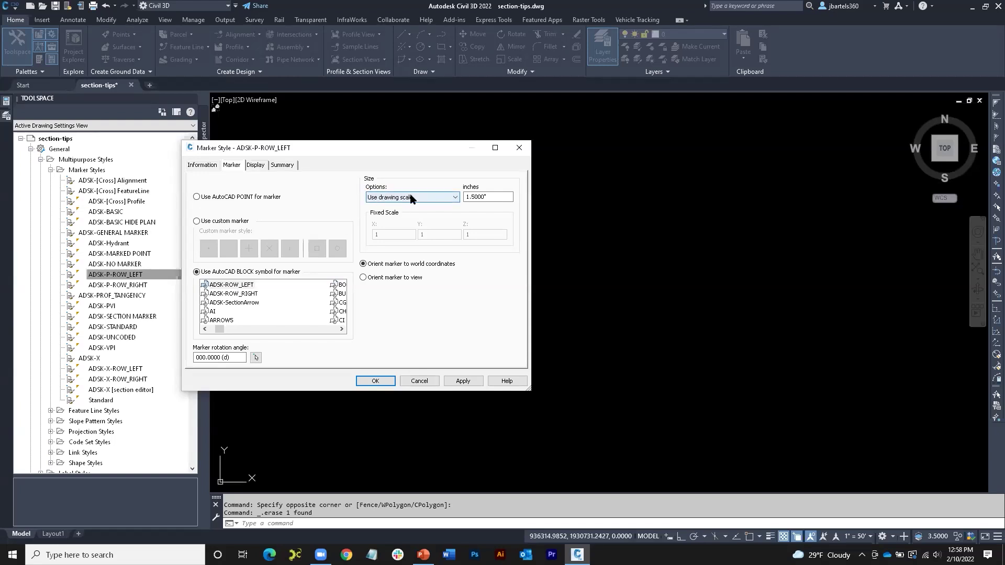
{"action": "left_click", "coordinate": [471, 196]}
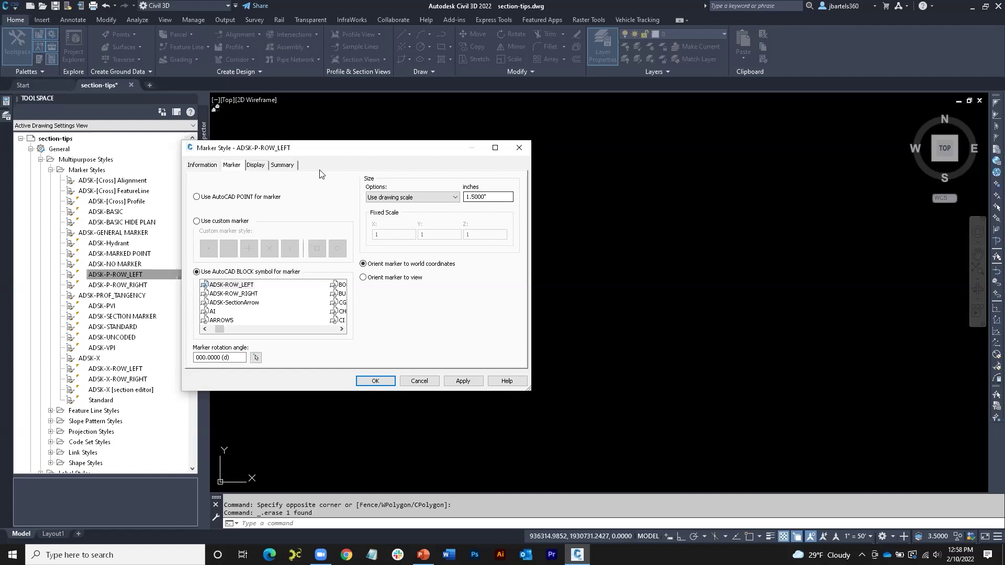
{"action": "left_click", "coordinate": [257, 166]}
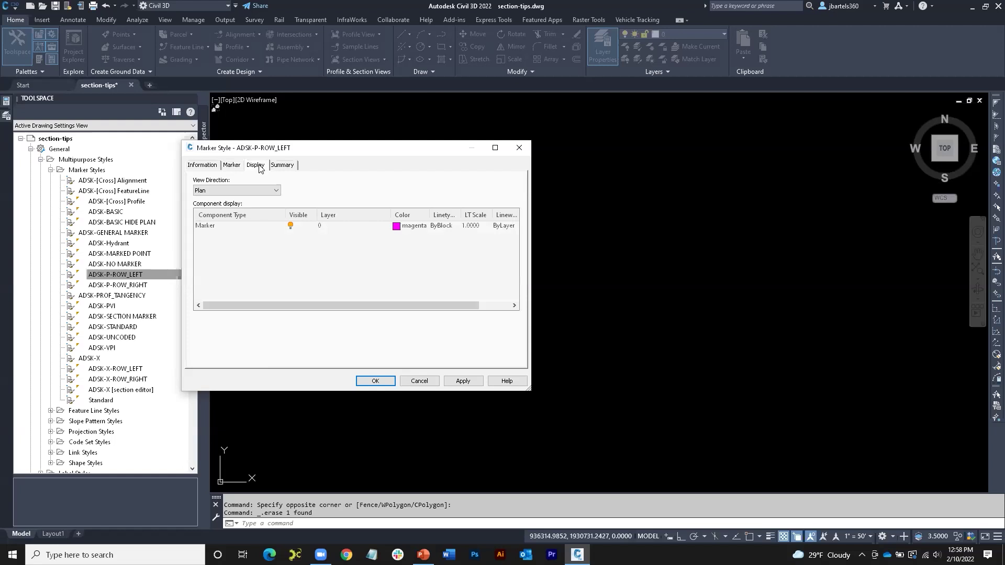
{"action": "left_click", "coordinate": [275, 191]}
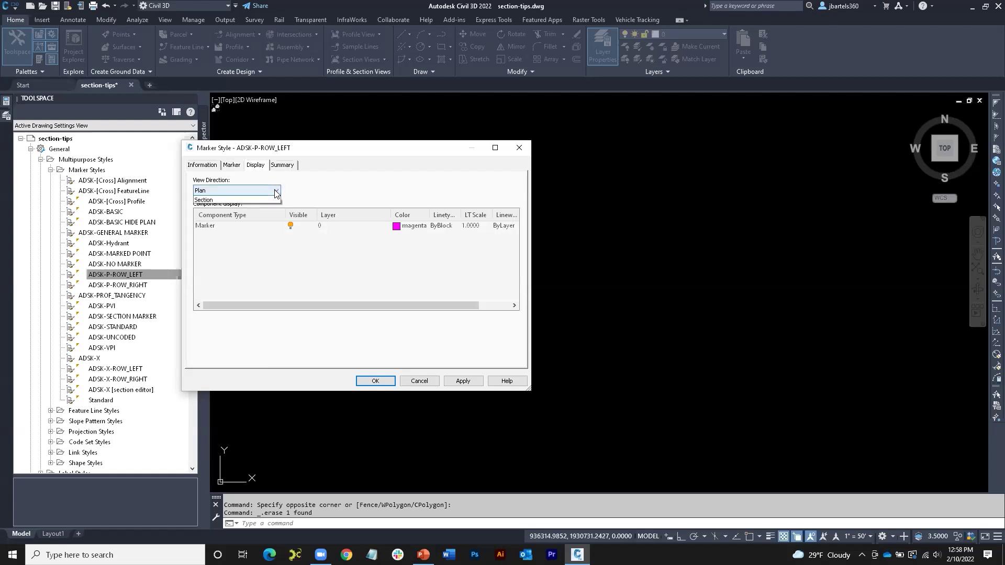
{"action": "left_click", "coordinate": [221, 219]}
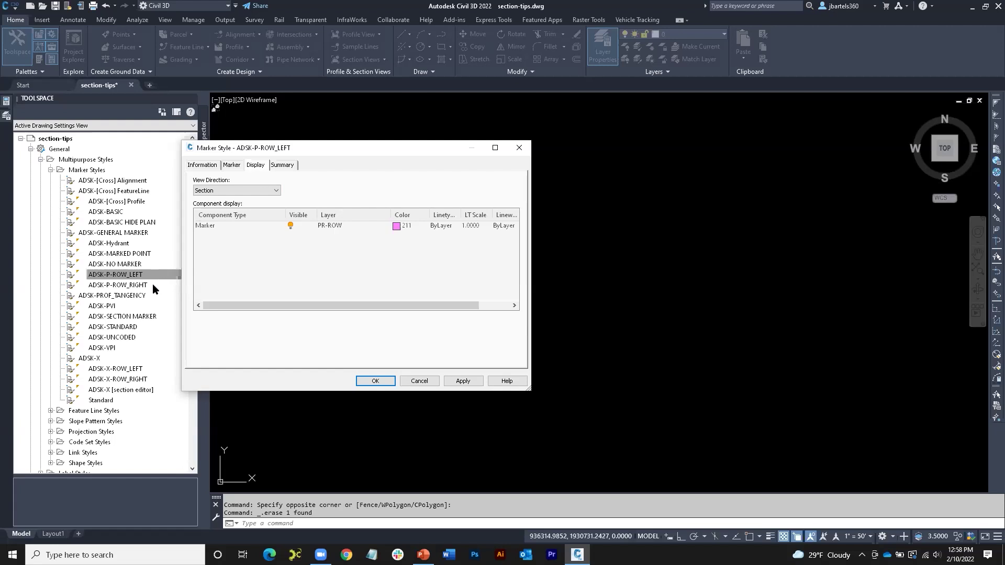
{"action": "left_click", "coordinate": [519, 148]}
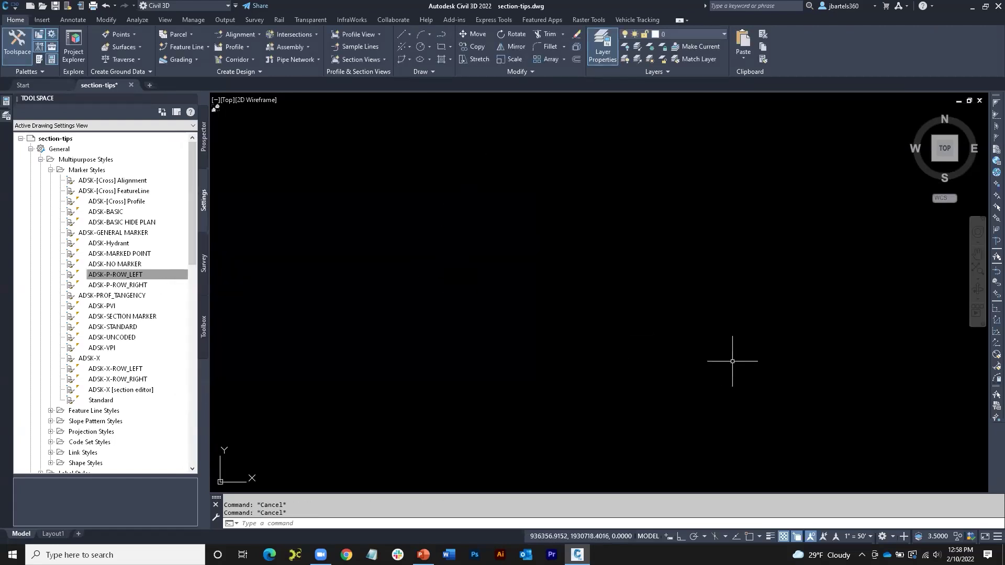
Set the drawing's annotation scale to 1" = 10' for the cross section sheets.
{"action": "left_click", "coordinate": [871, 538]}
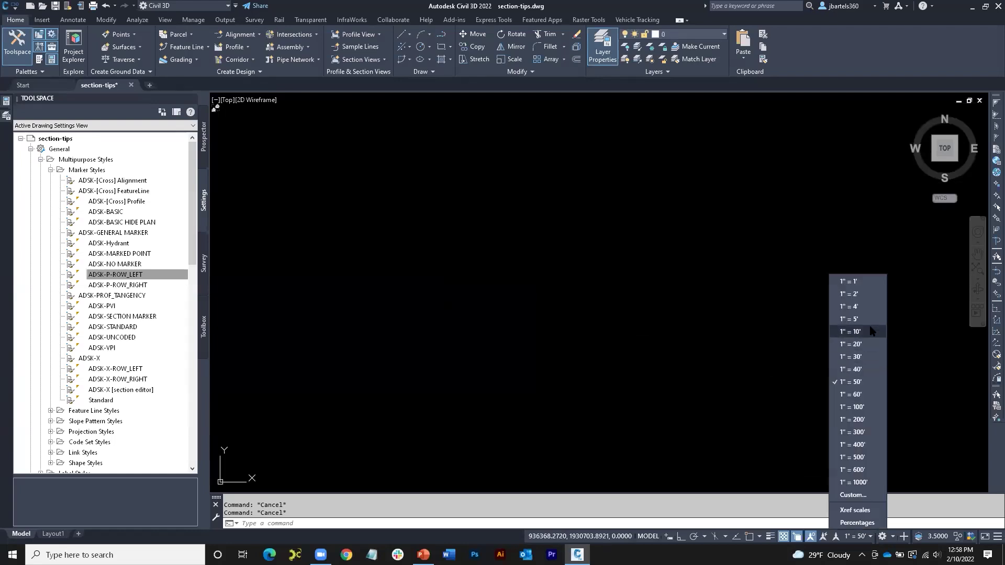
{"action": "left_click", "coordinate": [850, 332]}
{"action": "middle_click_drag", "start_coordinate": [835, 328], "coordinate": [492, 285]}
{"action": "scroll", "coordinate": [545, 291], "scroll_direction": "down", "scroll_amount": 3}
{"action": "middle_click_drag", "start_coordinate": [692, 294], "coordinate": [485, 244]}
{"action": "scroll", "coordinate": [670, 276], "scroll_direction": "up", "scroll_amount": 3}
{"action": "scroll", "coordinate": [669, 277], "scroll_direction": "up", "scroll_amount": 5}
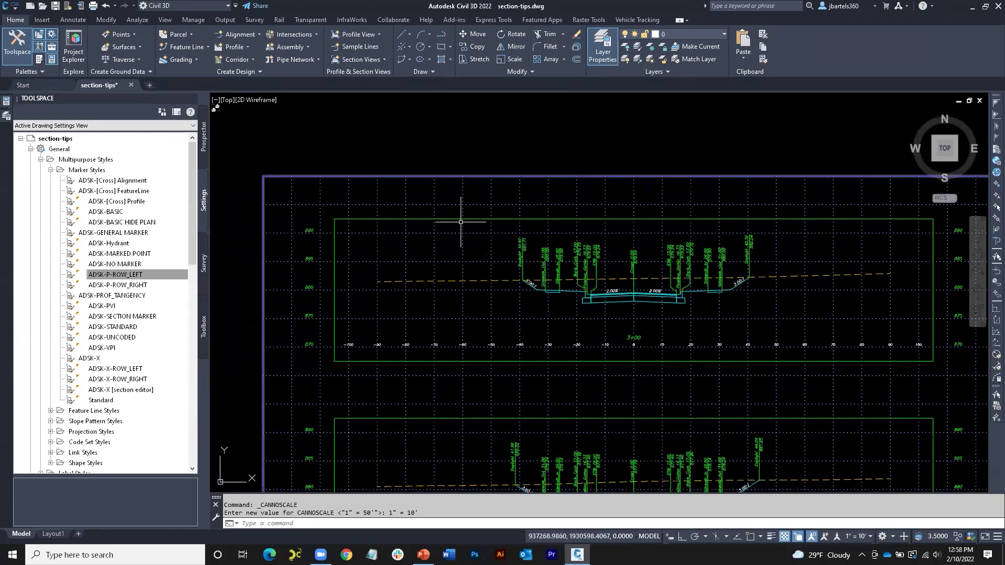
Open the profile grade point settings for the whole section view group containing the 3+00 section view.
{"action": "left_click", "coordinate": [447, 218]}
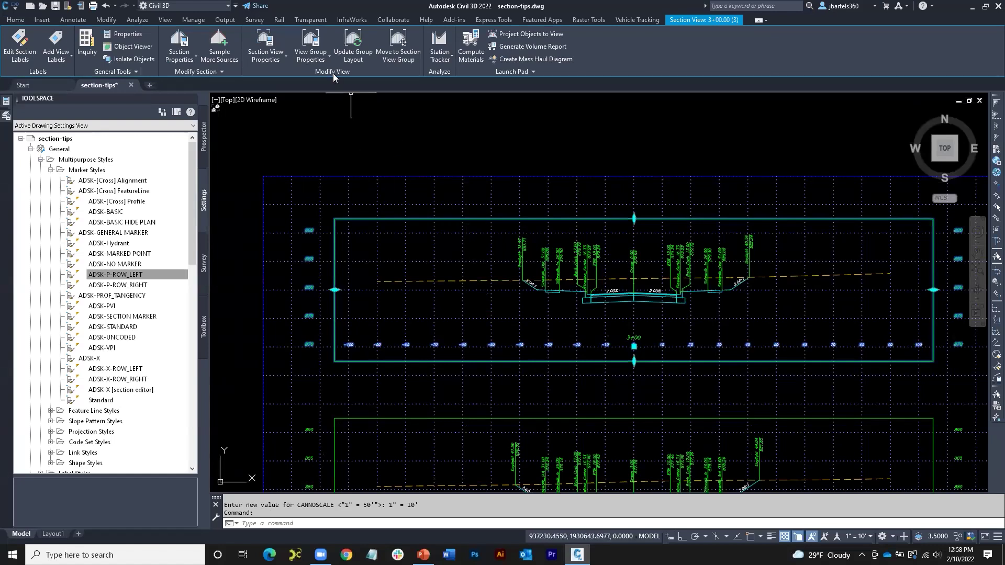
{"action": "left_click", "coordinate": [311, 42]}
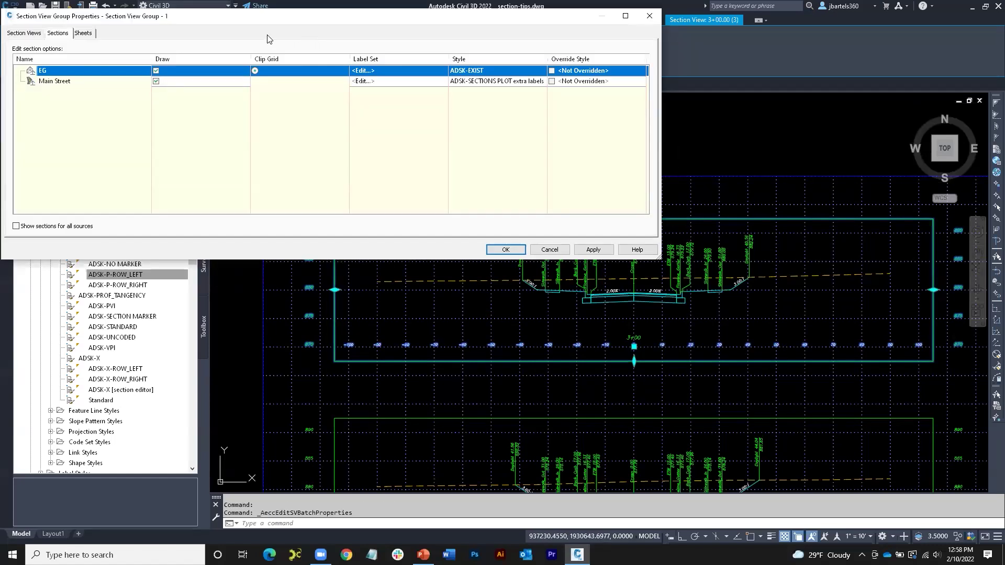
{"action": "left_click", "coordinate": [24, 33]}
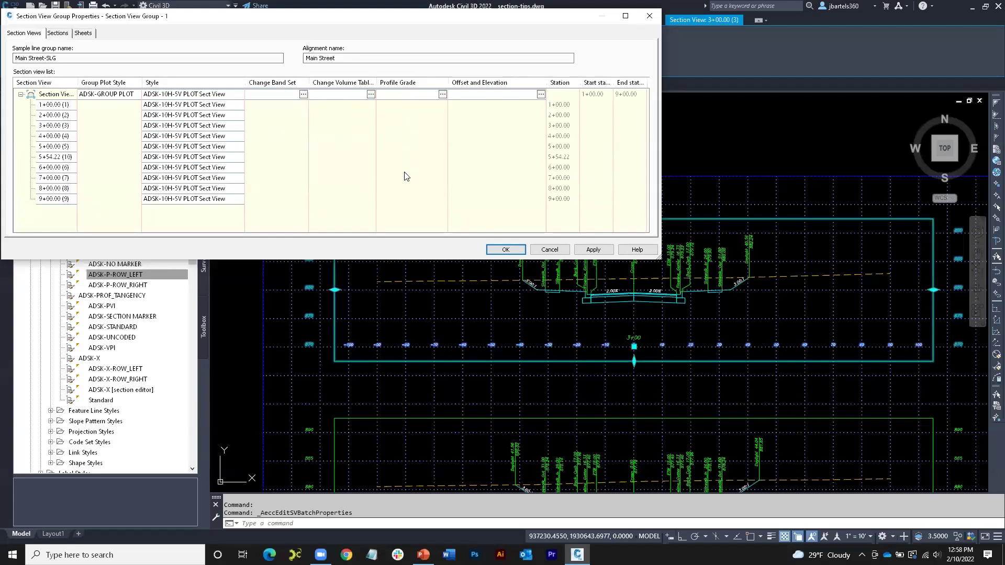
{"action": "left_click", "coordinate": [443, 94]}
{"action": "left_click", "coordinate": [443, 95]}
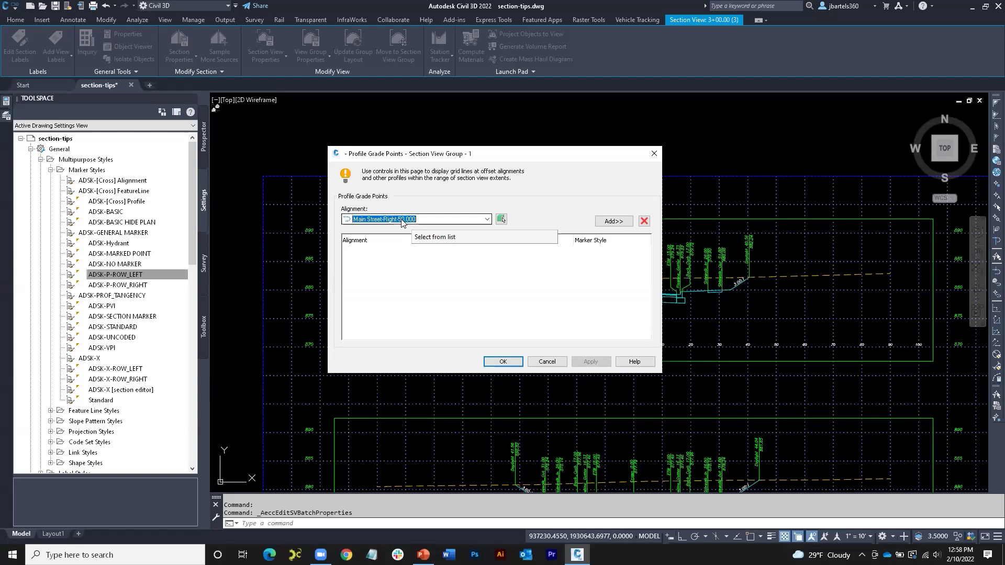
Add the Main Street-Right-50.000 and Main Street-Left-50.000 alignments as profile grade points.
{"action": "left_click", "coordinate": [614, 221]}
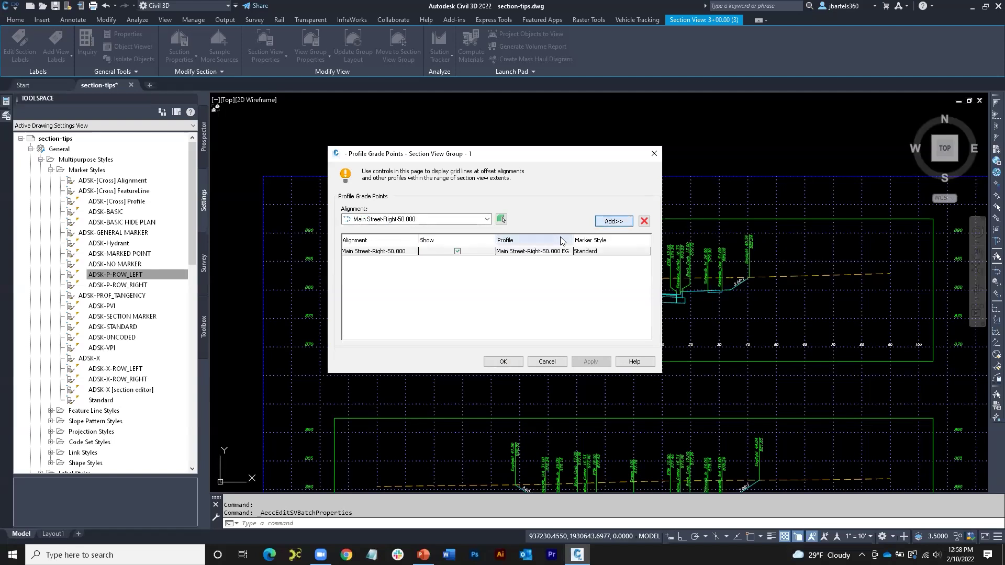
{"action": "left_click", "coordinate": [488, 220]}
{"action": "left_click", "coordinate": [388, 237]}
{"action": "left_click", "coordinate": [598, 222]}
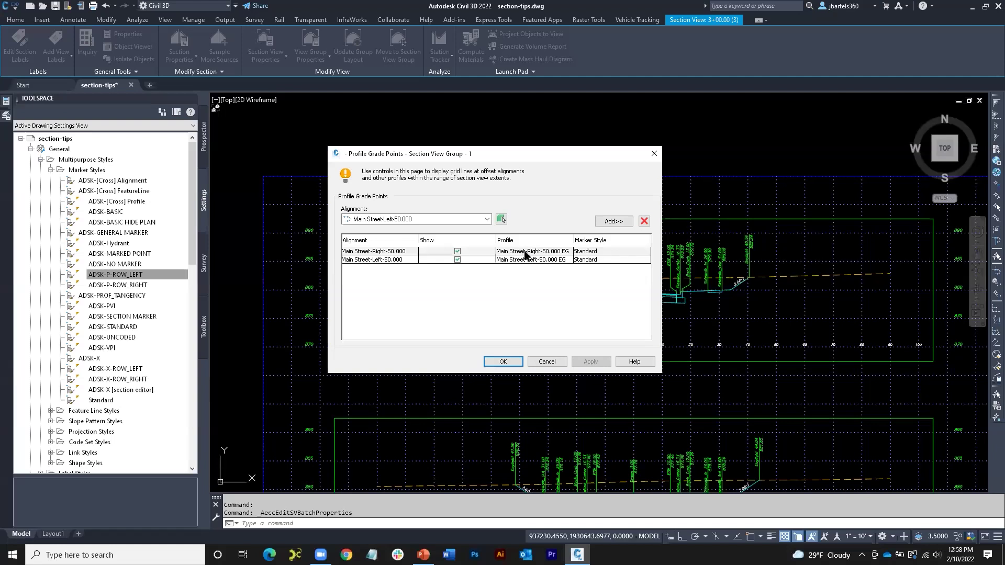
Check which profiles are available for the Main Street-Right-50.000 grade point, keeping its EG profile.
{"action": "left_click", "coordinate": [546, 252]}
{"action": "left_click", "coordinate": [547, 253]}
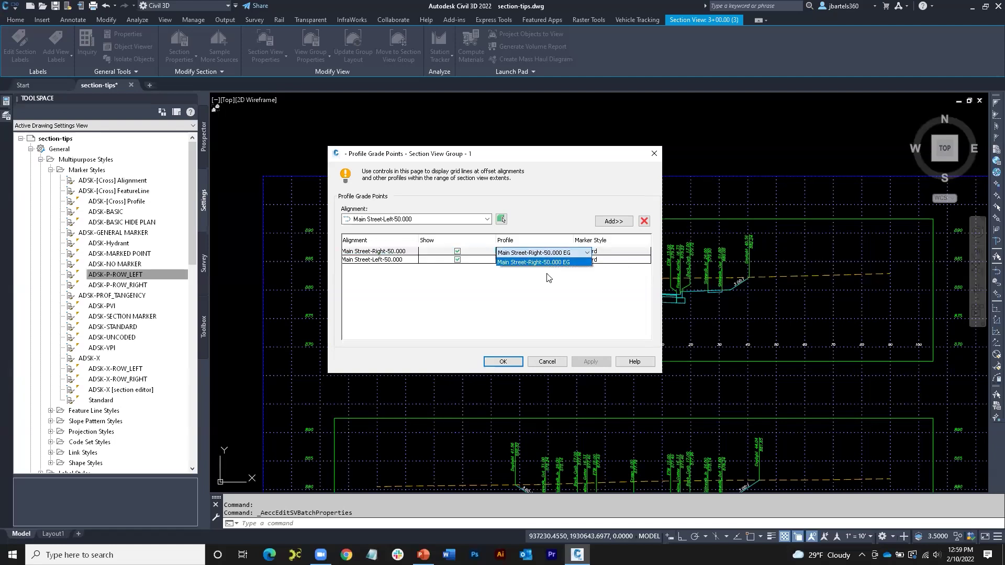
{"action": "left_click", "coordinate": [548, 278]}
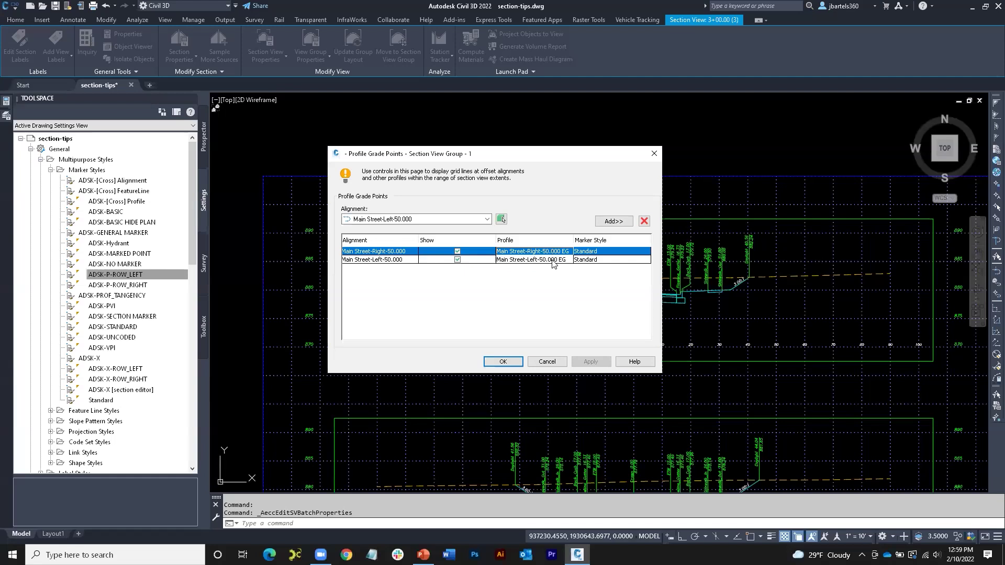
Assign the ADSK-P-ROW_RIGHT marker style to the Main Street-Right-50.000 profile grade point.
{"action": "left_click", "coordinate": [597, 251]}
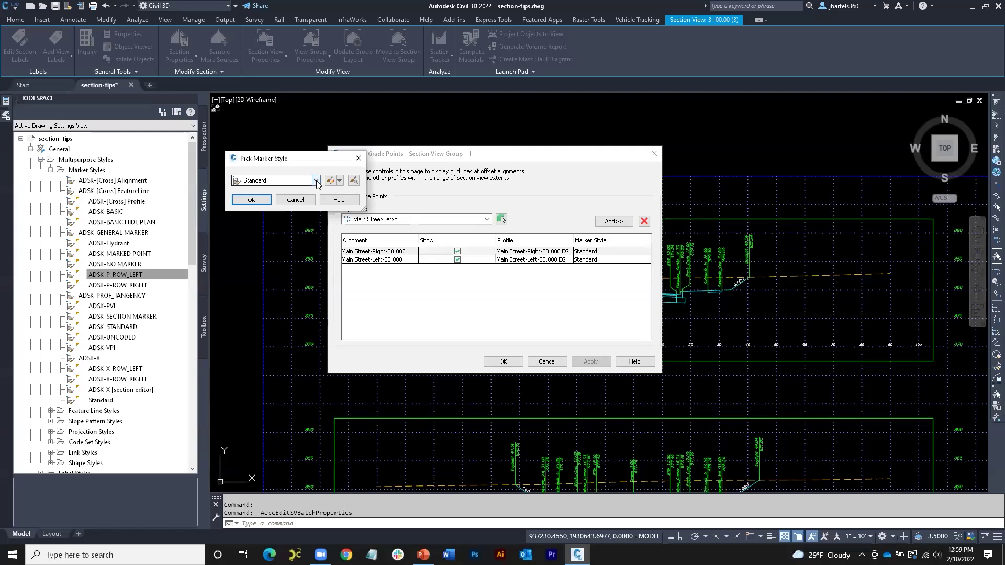
{"action": "left_click", "coordinate": [293, 180]}
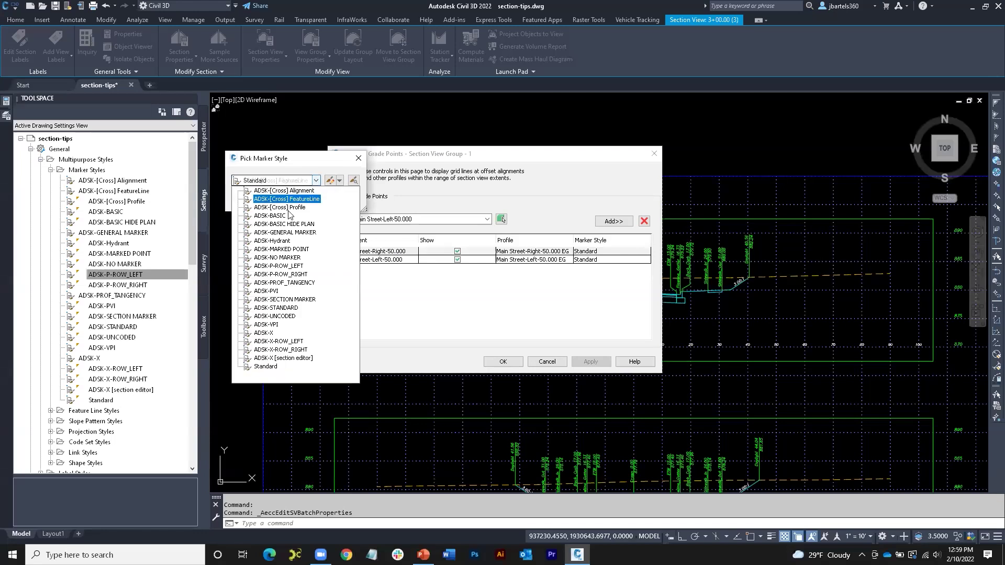
{"action": "left_click", "coordinate": [298, 274]}
{"action": "left_click", "coordinate": [252, 200]}
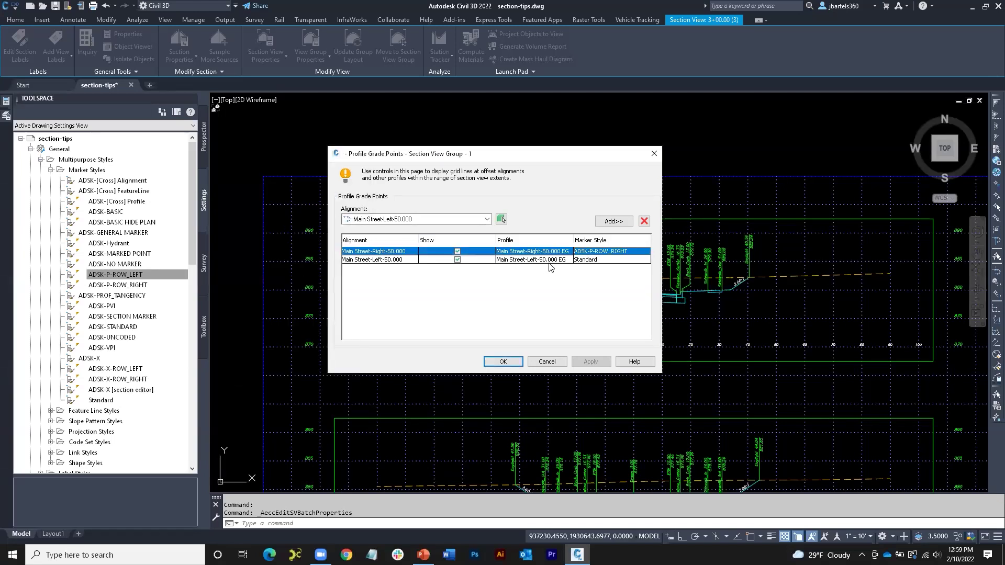
Assign the ADSK-P-ROW_LEFT marker style to the Main Street-Left-50.000 grade point and apply the grade point settings to the section view group.
{"action": "left_click", "coordinate": [580, 259]}
{"action": "left_click", "coordinate": [580, 260]}
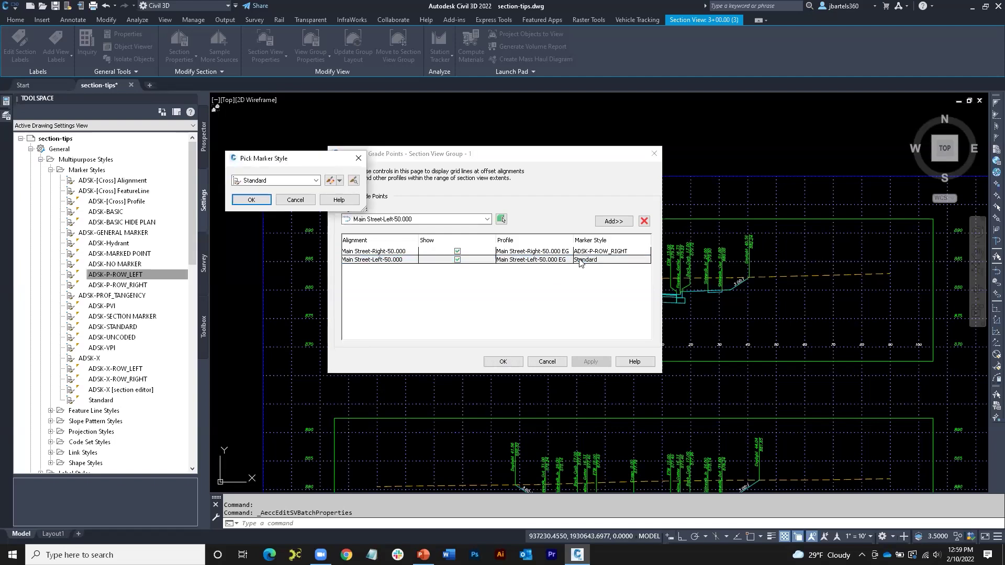
{"action": "left_click", "coordinate": [316, 180]}
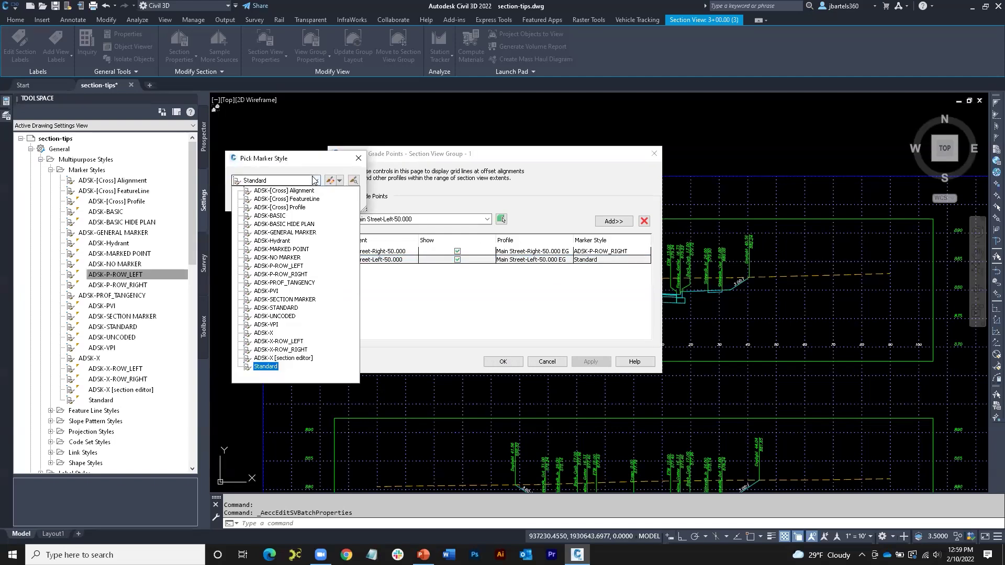
{"action": "left_click", "coordinate": [300, 265]}
{"action": "left_click", "coordinate": [252, 201]}
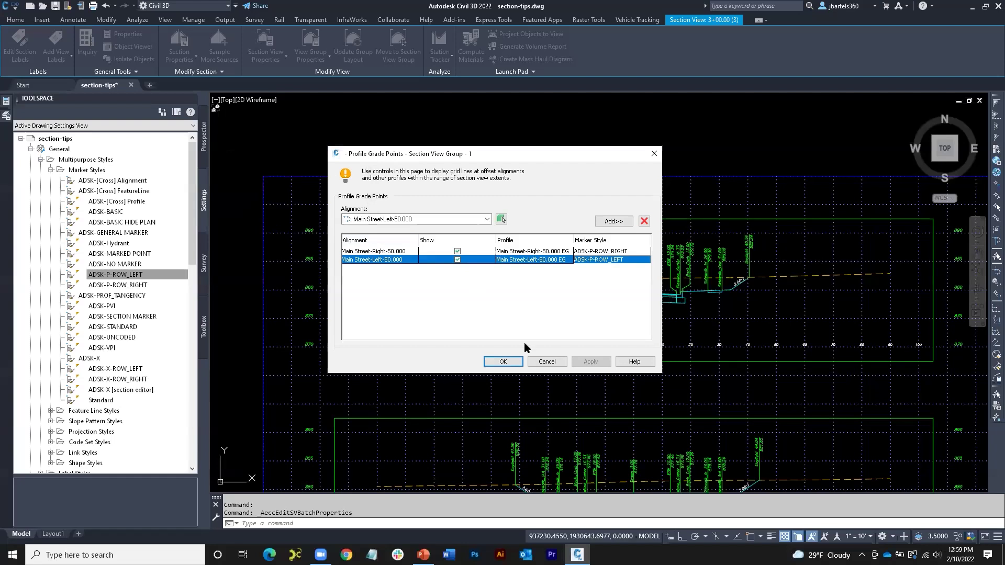
{"action": "left_click", "coordinate": [503, 361]}
{"action": "left_click", "coordinate": [504, 250]}
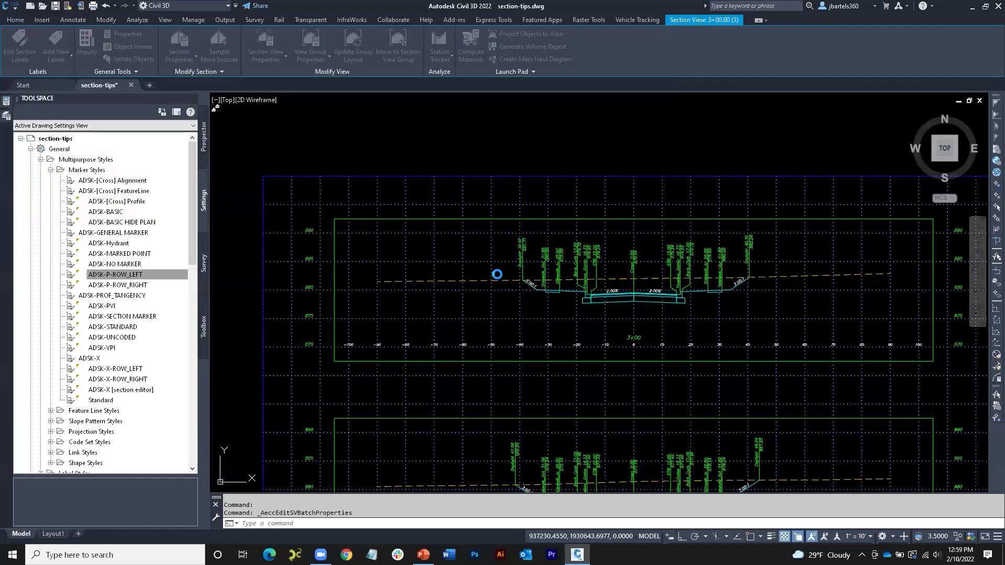
Split the model view into two horizontal viewports and enlarge the 3+00 section view with its R.O.W. markers in the upper one.
{"action": "scroll", "coordinate": [569, 254], "scroll_direction": "up", "scroll_amount": 2}
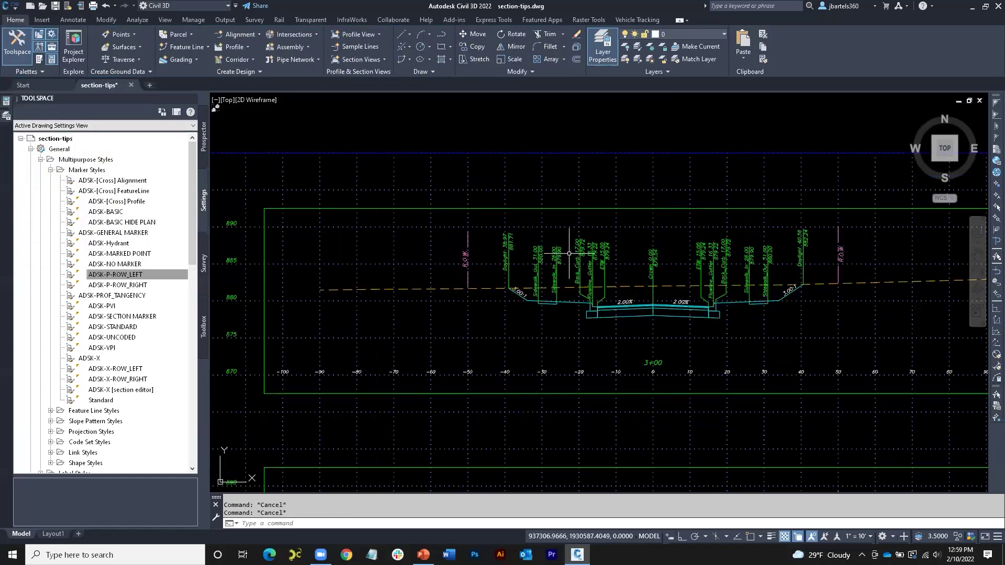
{"action": "middle_click_drag", "start_coordinate": [666, 285], "coordinate": [578, 260]}
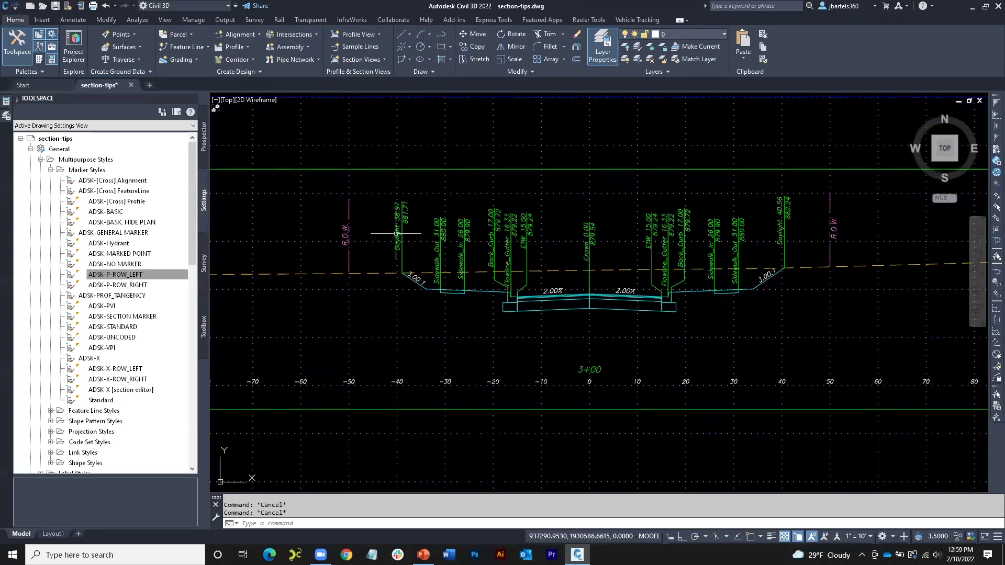
{"action": "scroll", "coordinate": [397, 299], "scroll_direction": "down", "scroll_amount": 2}
{"action": "middle_click_drag", "start_coordinate": [414, 337], "coordinate": [426, 313]}
{"action": "scroll", "coordinate": [403, 242], "scroll_direction": "up", "scroll_amount": 2}
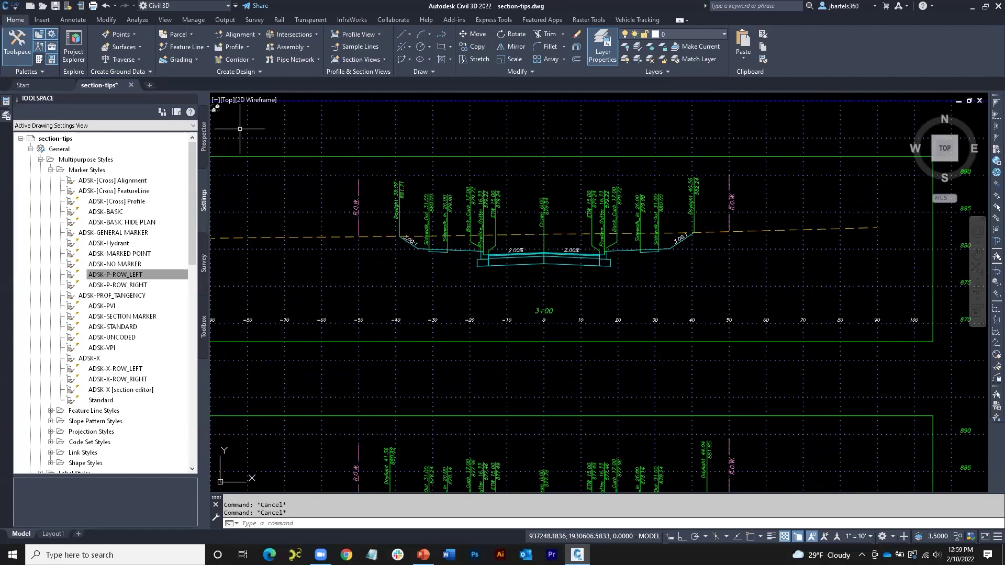
{"action": "left_click", "coordinate": [215, 100]}
{"action": "mouse_move", "coordinate": [236, 122]}
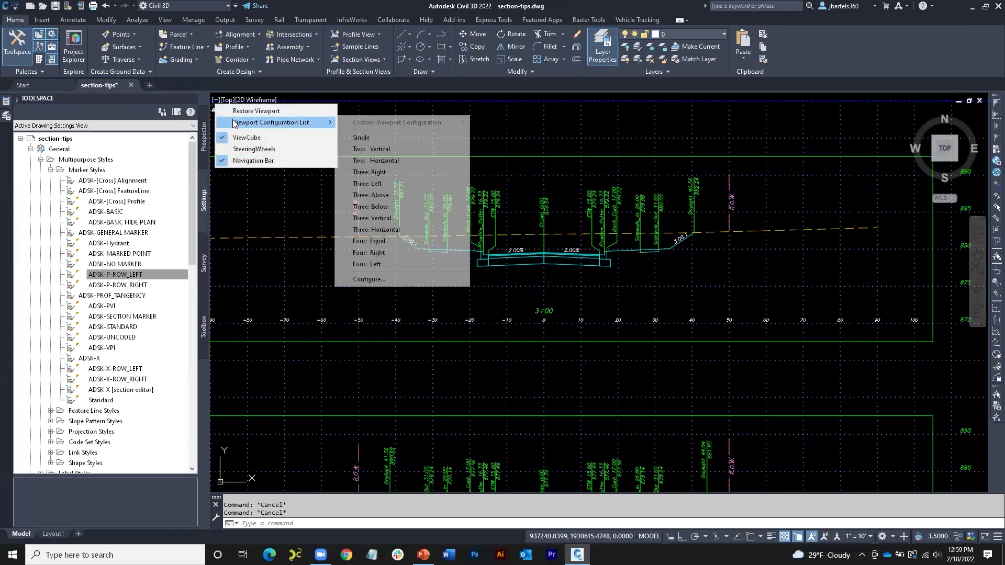
{"action": "left_click", "coordinate": [386, 161]}
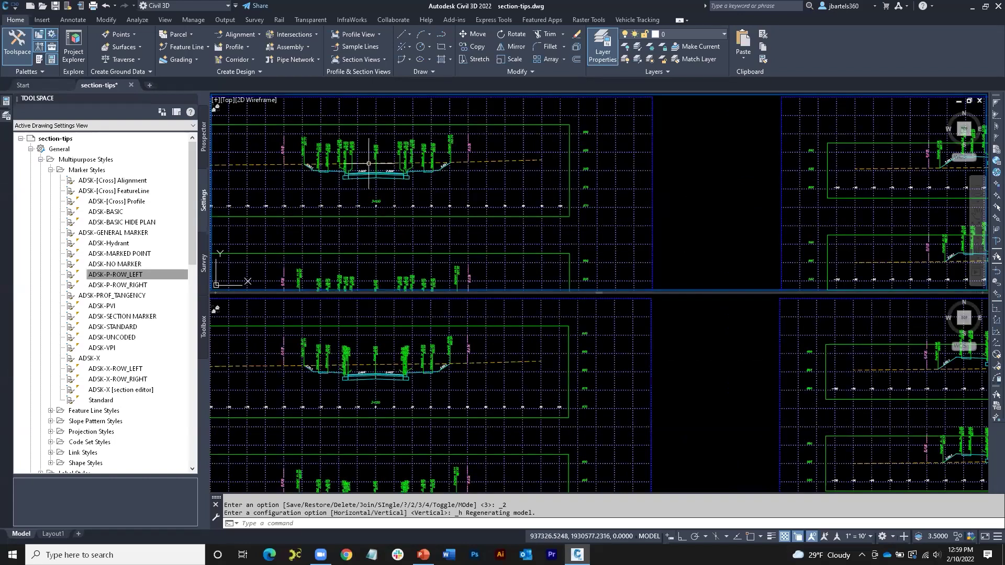
{"action": "scroll", "coordinate": [369, 164], "scroll_direction": "up", "scroll_amount": 6}
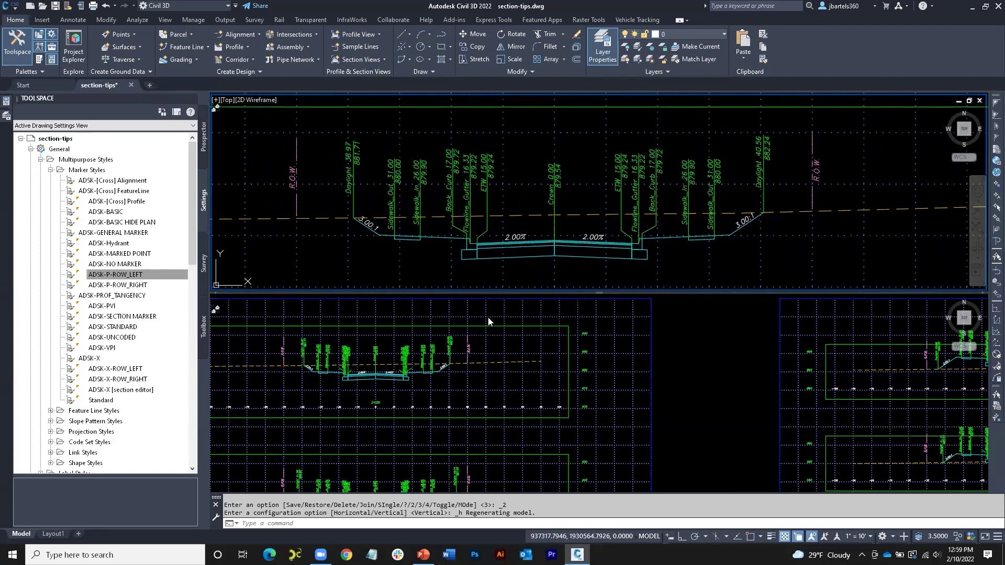
Shift the Main Street-Left-50.000 offset alignment outward from the road in the lower viewport's plan view and regenerate all viewports.
{"action": "left_click", "coordinate": [496, 349]}
{"action": "scroll", "coordinate": [497, 352], "scroll_direction": "down", "scroll_amount": 6}
{"action": "middle_click_drag", "start_coordinate": [352, 361], "coordinate": [600, 365]}
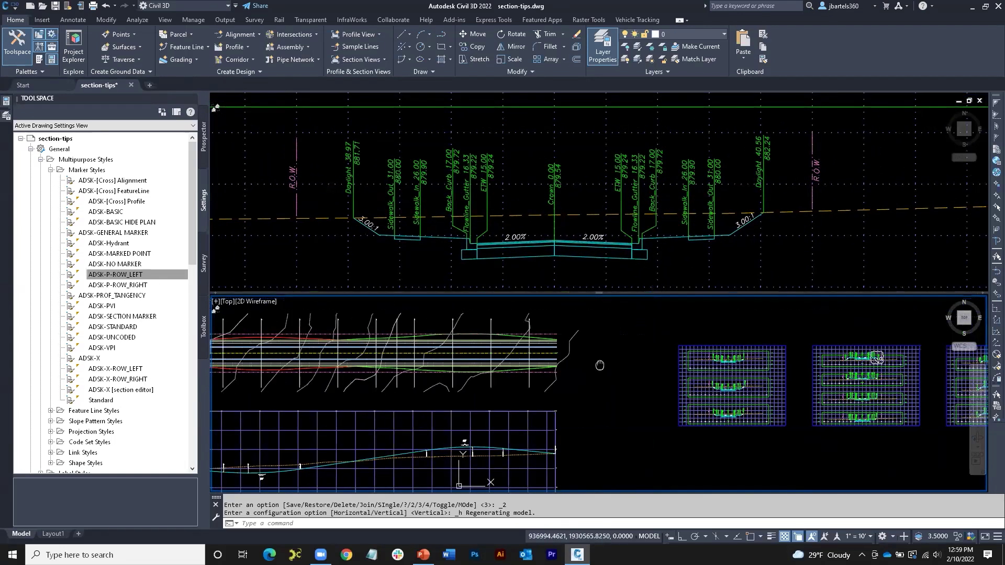
{"action": "scroll", "coordinate": [497, 335], "scroll_direction": "up", "scroll_amount": 5}
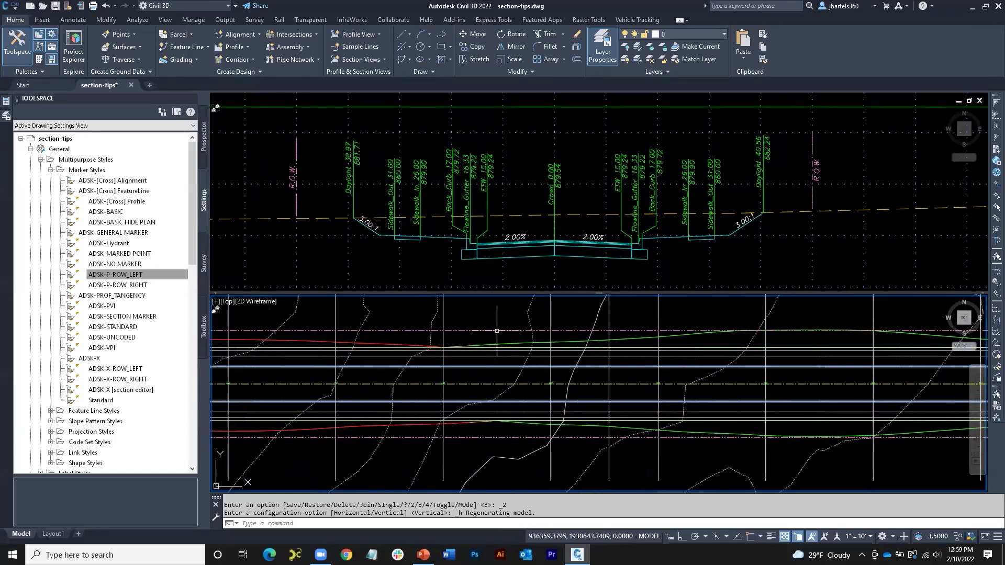
{"action": "left_click", "coordinate": [497, 331]}
{"action": "left_click", "coordinate": [537, 332]}
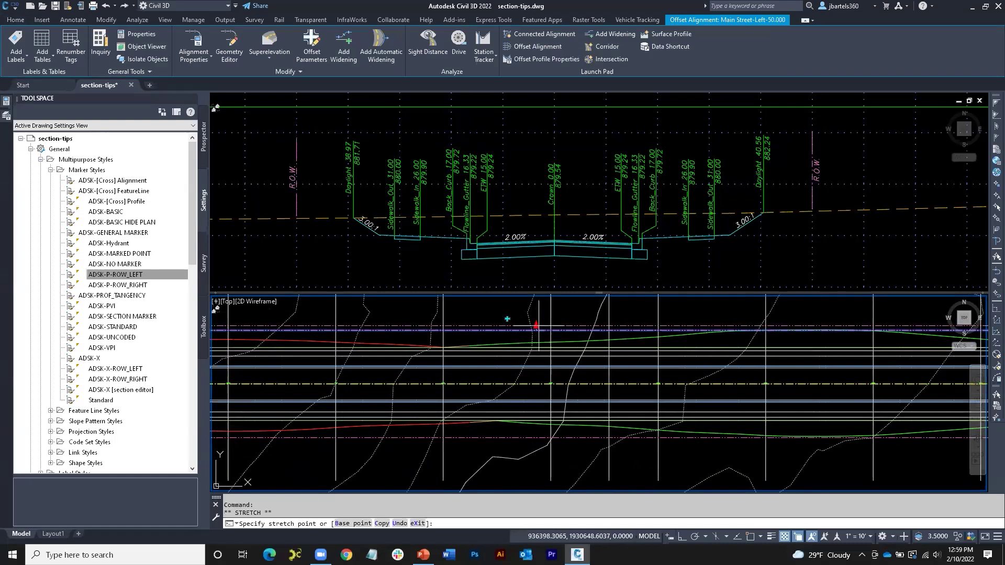
{"action": "left_click", "coordinate": [541, 317]}
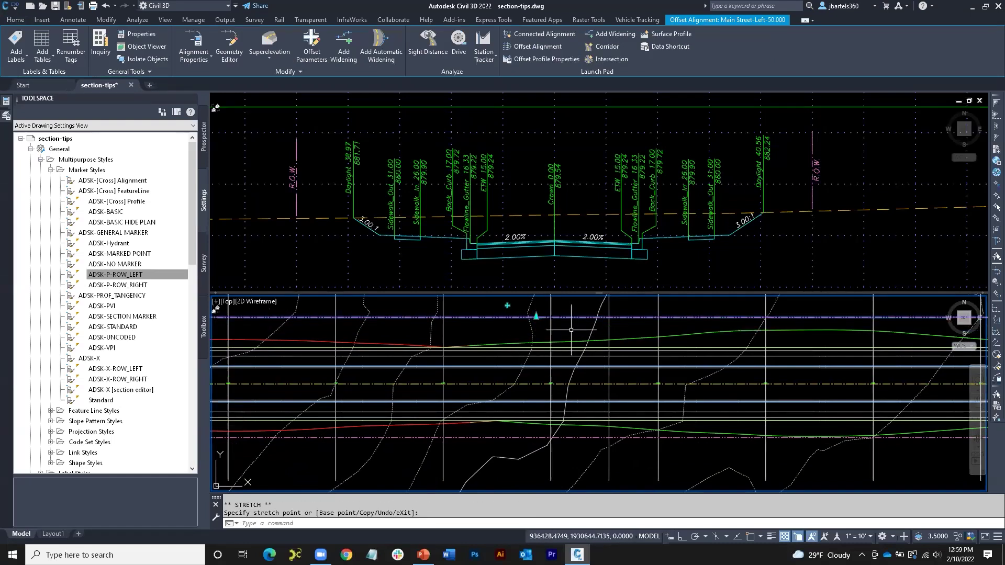
{"action": "type", "text": "rea"}
{"action": "key", "text": "Return"}
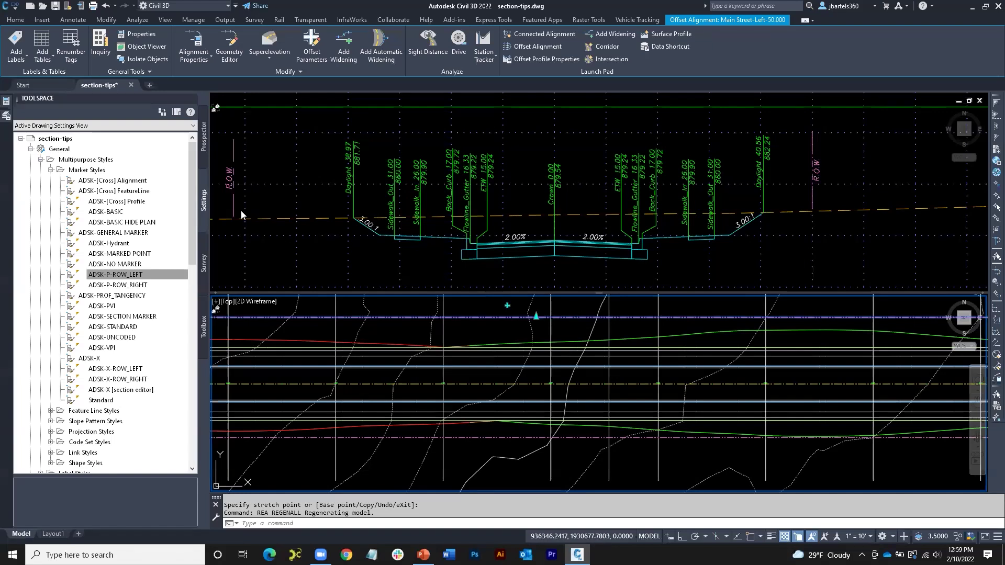
Shift the Main Street-Right-50.000 offset alignment outward from the road in the plan view and regenerate all viewports.
{"action": "left_click", "coordinate": [514, 436]}
{"action": "key", "text": "Escape"}
{"action": "key", "text": "Escape"}
{"action": "key", "text": "Escape"}
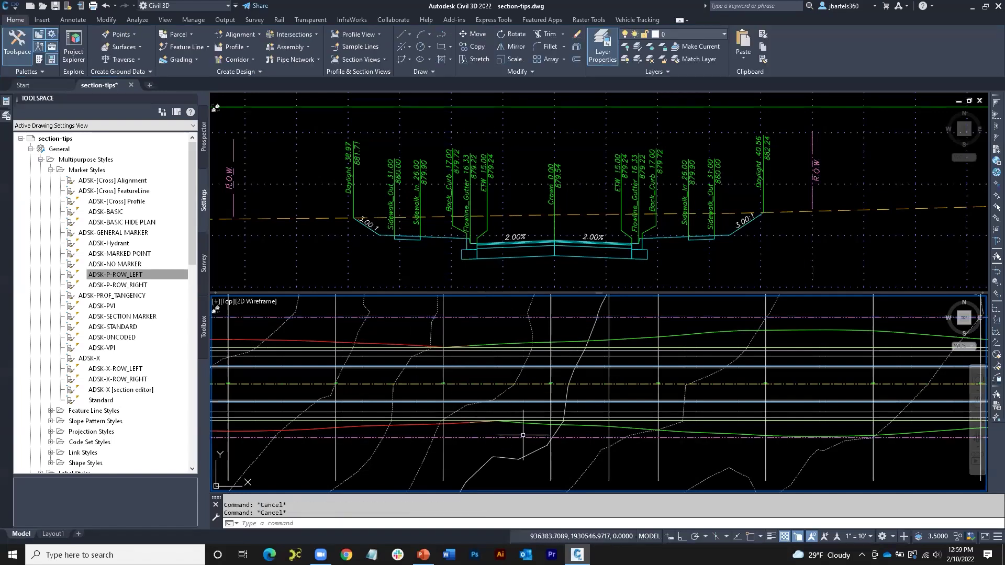
{"action": "left_click", "coordinate": [525, 438]}
{"action": "left_click", "coordinate": [526, 439]}
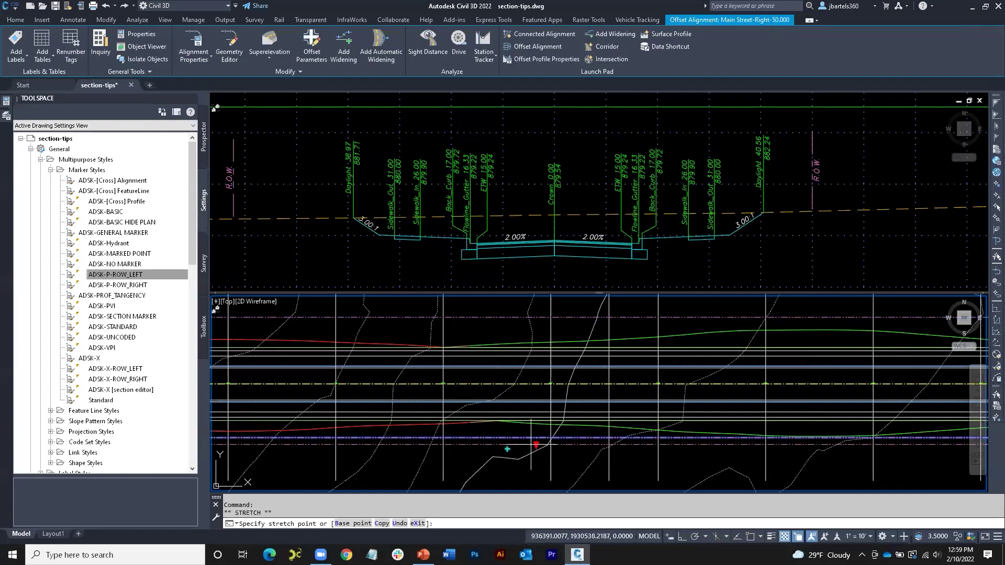
{"action": "type", "text": "rea"}
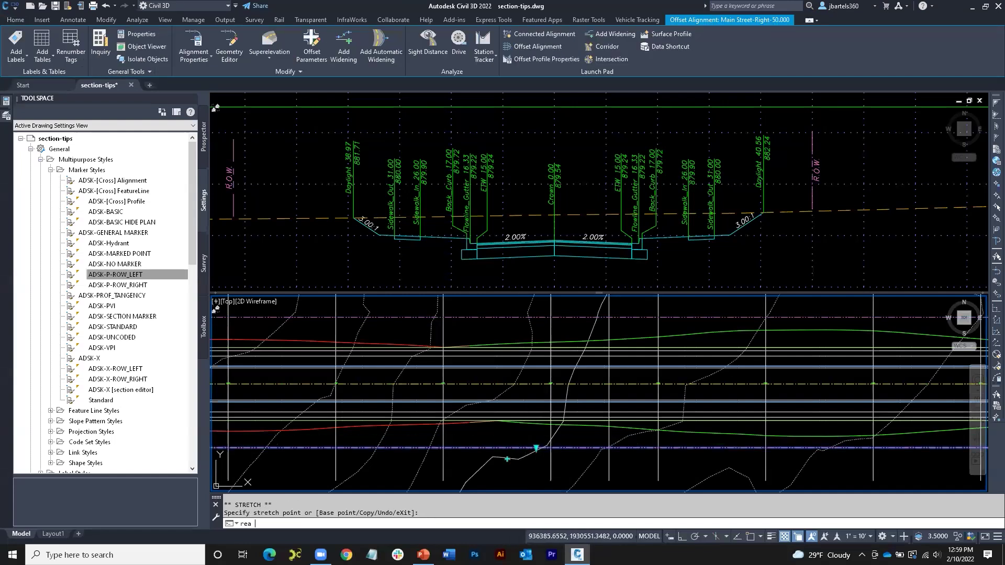
{"action": "key", "text": "Return"}
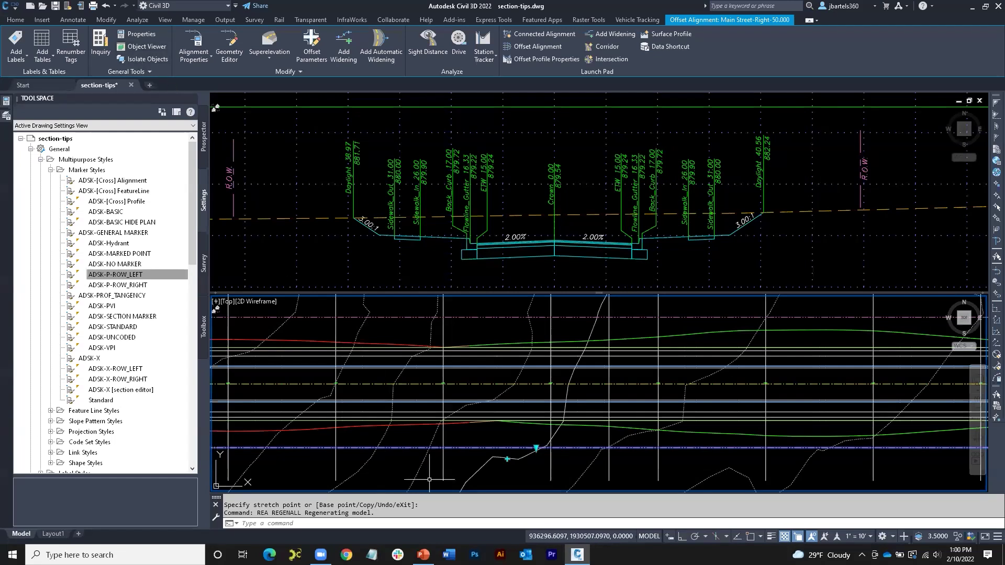
Switch to the Sections Presentation in PowerPoint and start the slide show from the Agenda slide.
{"action": "left_click", "coordinate": [424, 555]}
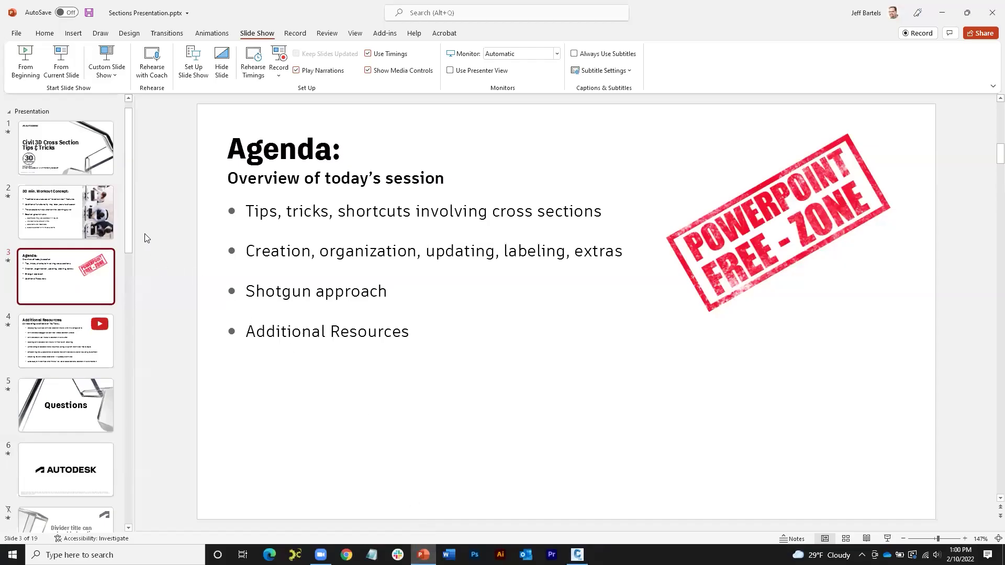
{"action": "left_click", "coordinate": [61, 60]}
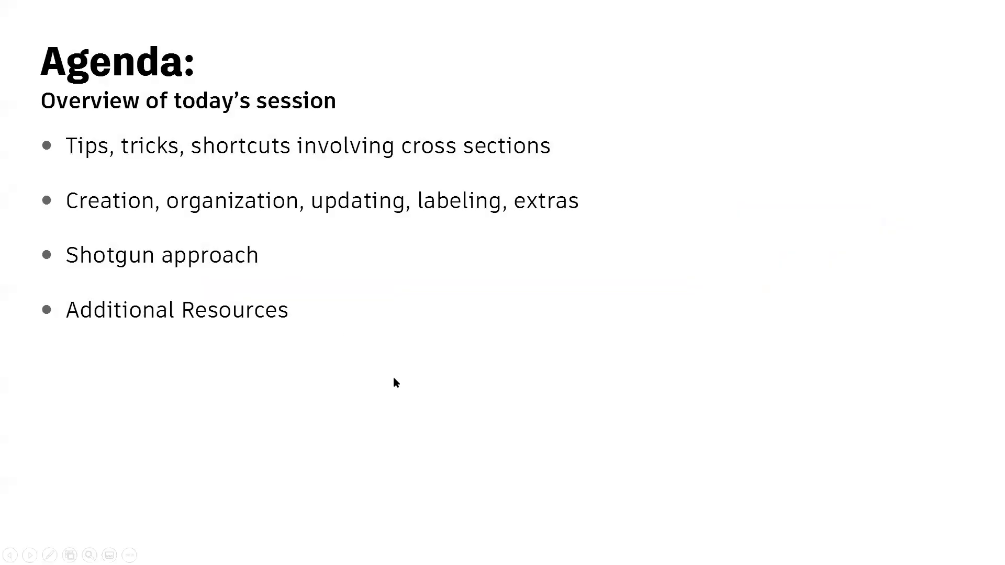